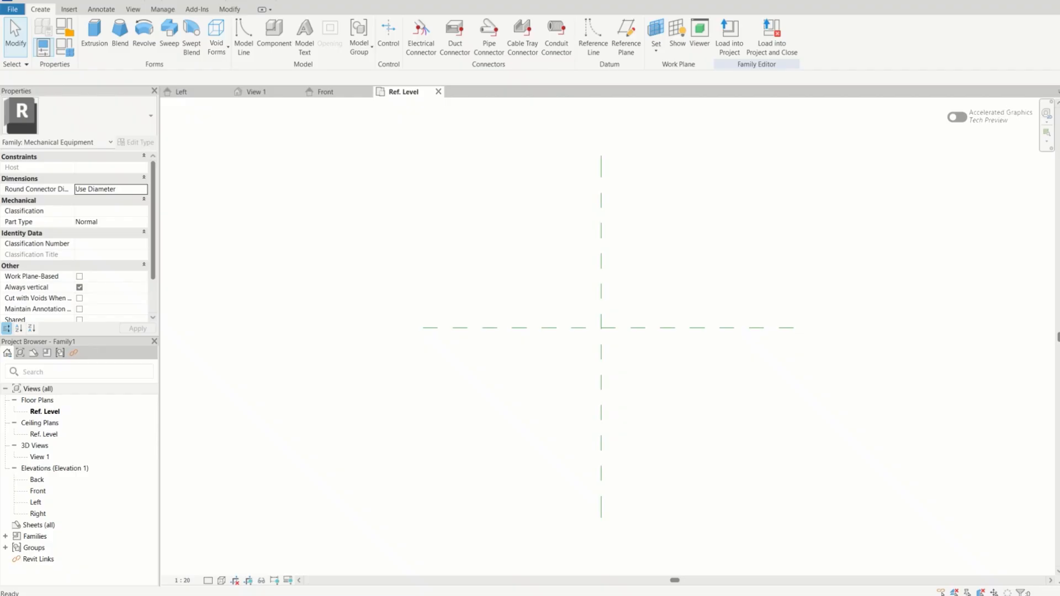
# Step: Close the Left, View 1 and Front views, keeping only the Ref. Level floor plan open
pyautogui.scroll(1, 657, 342)
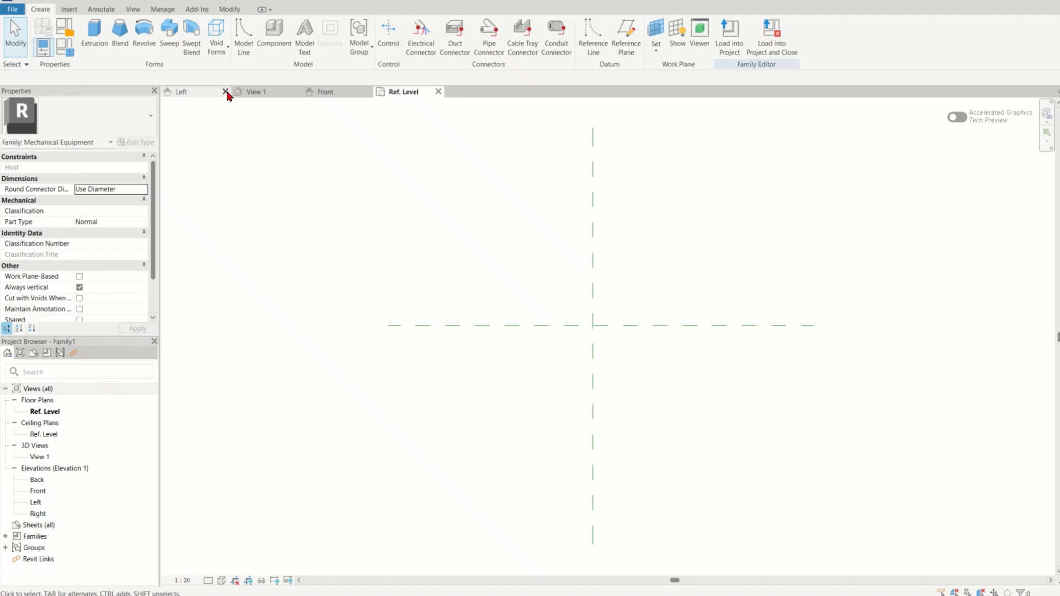
pyautogui.click(225, 92)
pyautogui.click(226, 93)
pyautogui.click(225, 93)
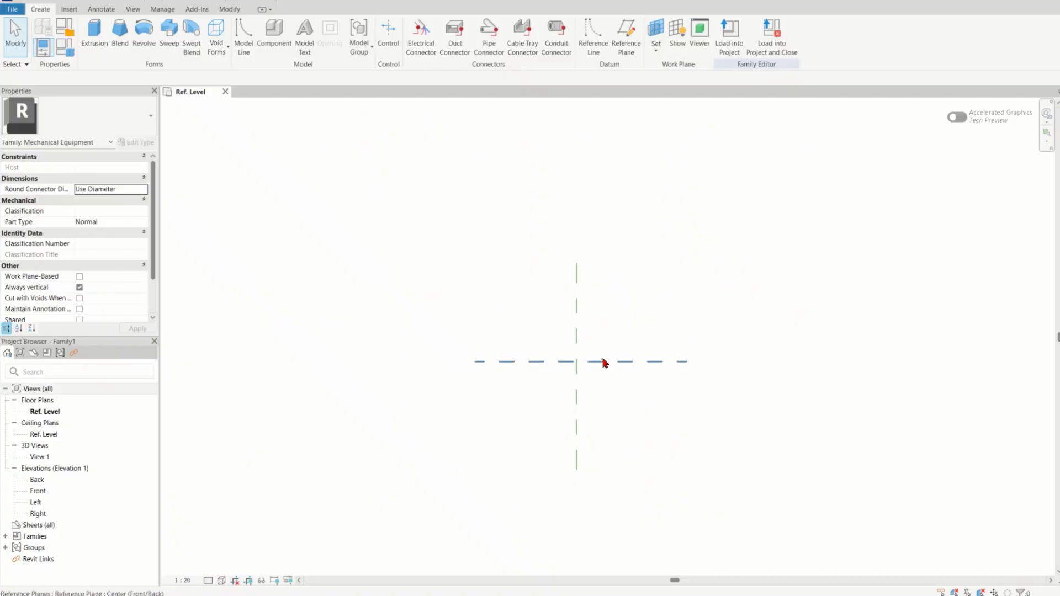
# Step: Copy the Center (Front/Back) reference plane about 1000 mm upward
pyautogui.click(604, 362)
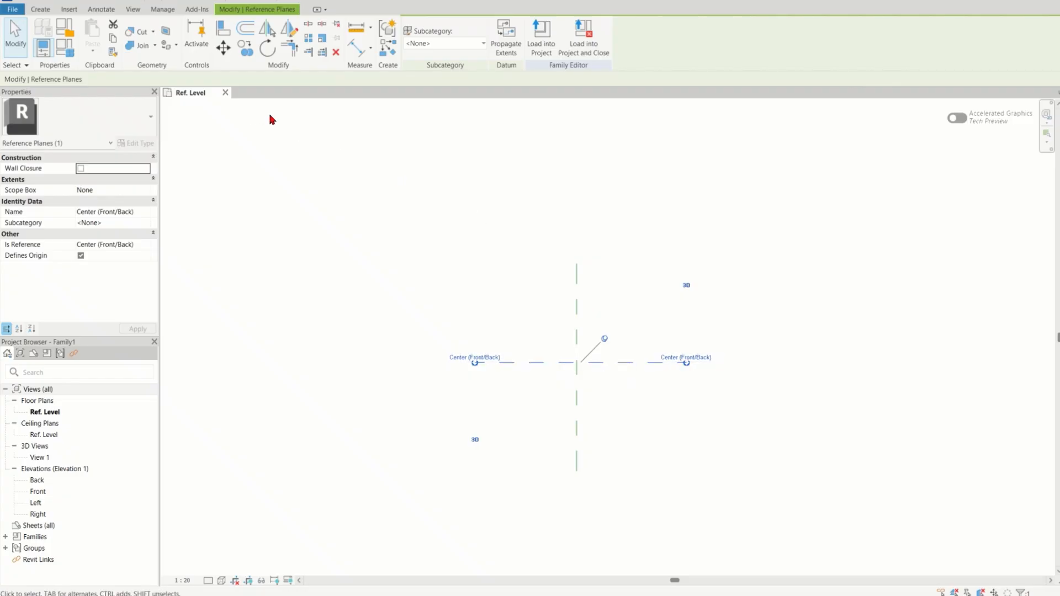
pyautogui.click(252, 55)
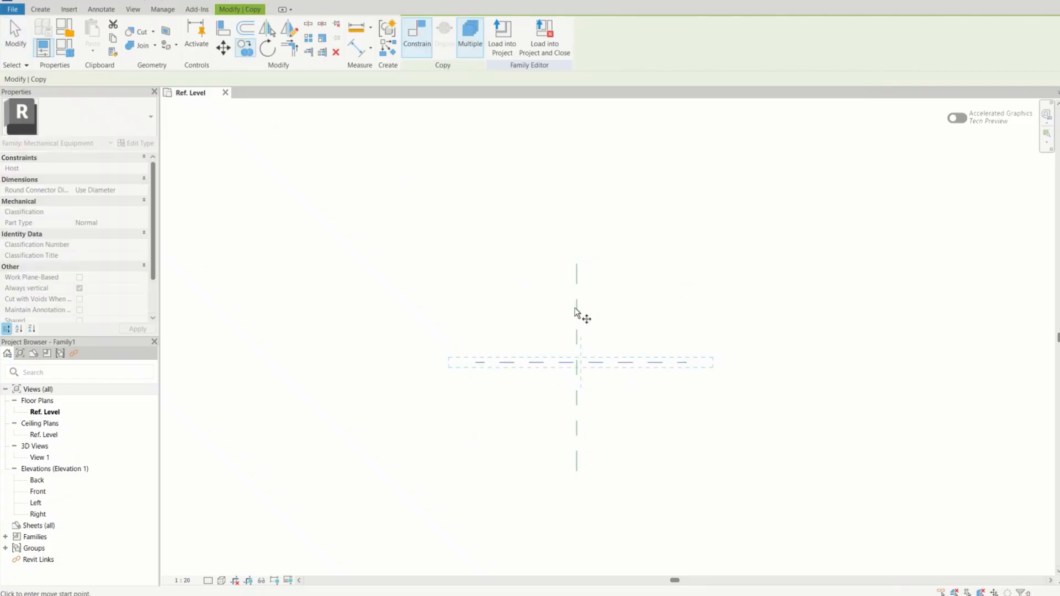
pyautogui.click(607, 323)
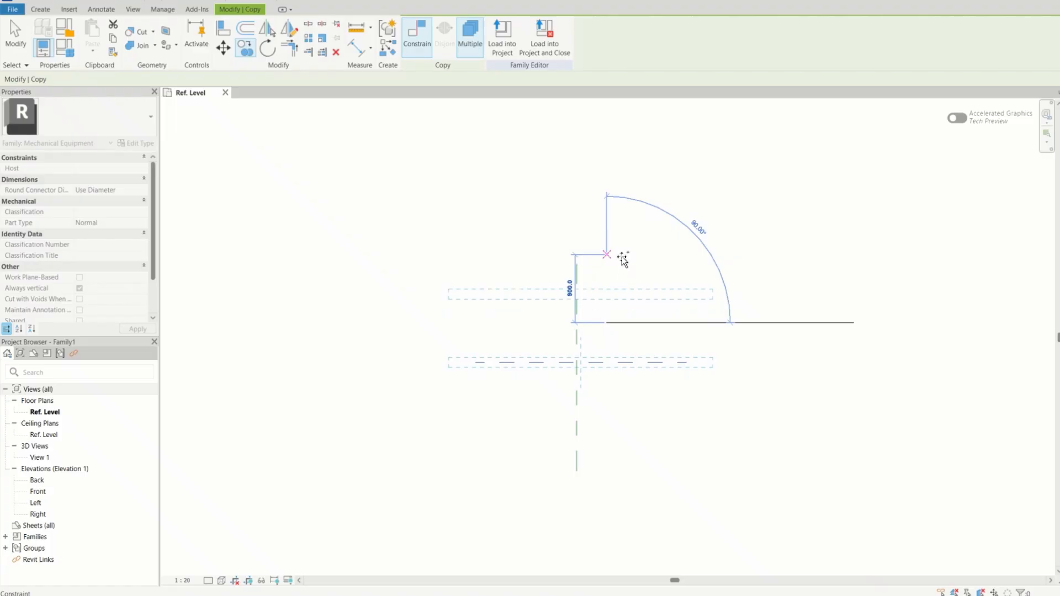
pyautogui.click(624, 251)
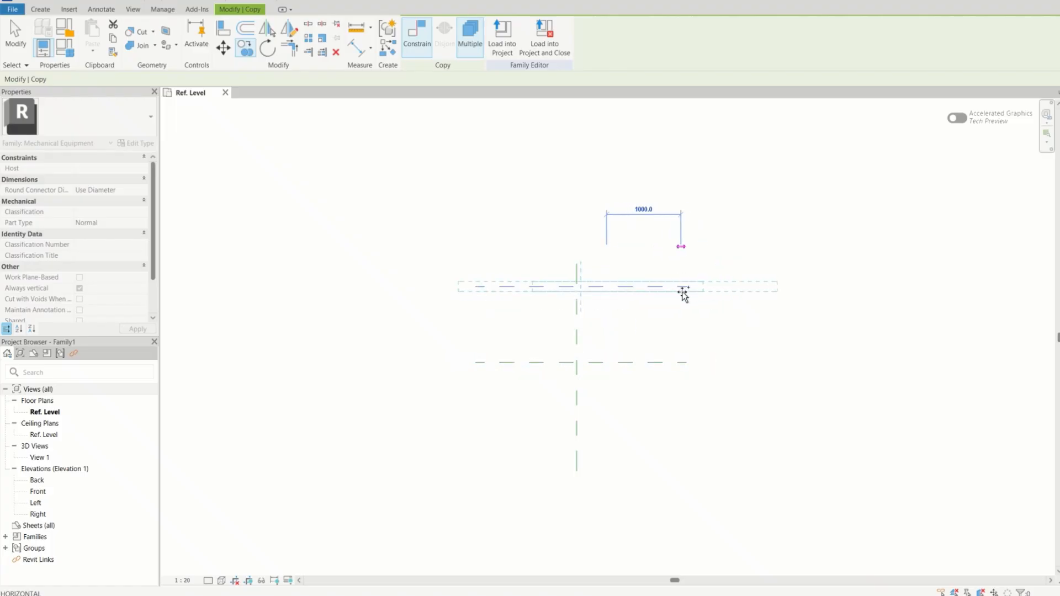
pyautogui.press('Escape')
pyautogui.press('Escape')
pyautogui.scroll(3, 689, 343)
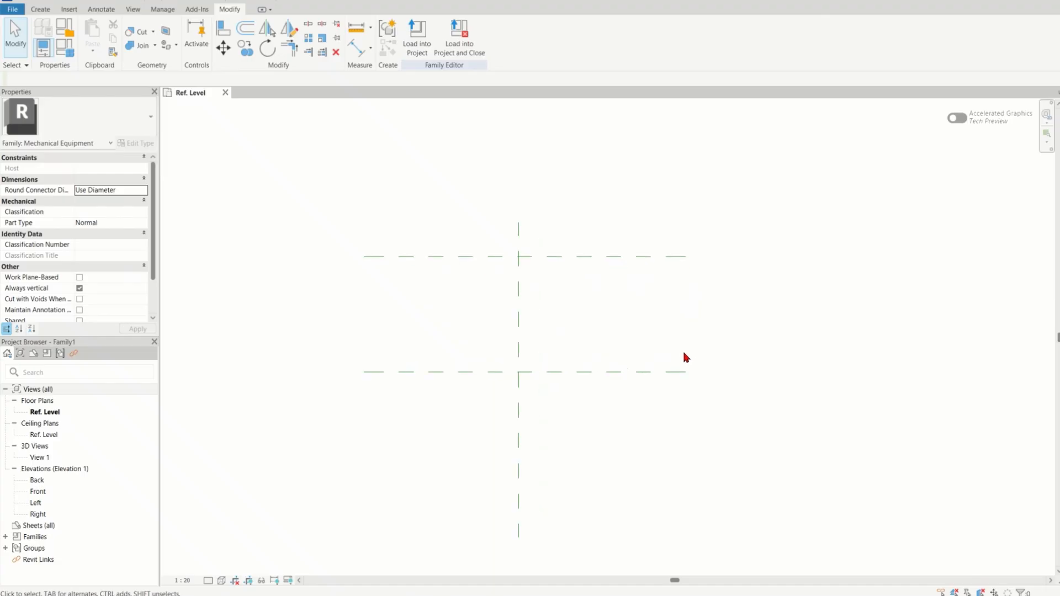
pyautogui.scroll(-2, 678, 368)
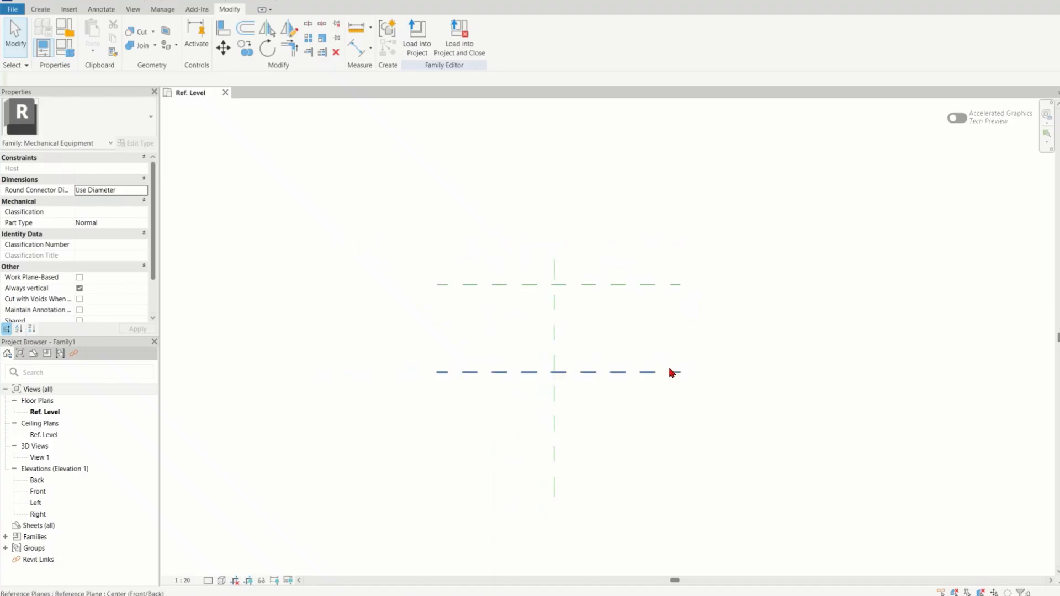
# Step: Copy the Center (Front/Back) reference plane downward by the same distance as between the upper plane and the center plane
pyautogui.click(620, 373)
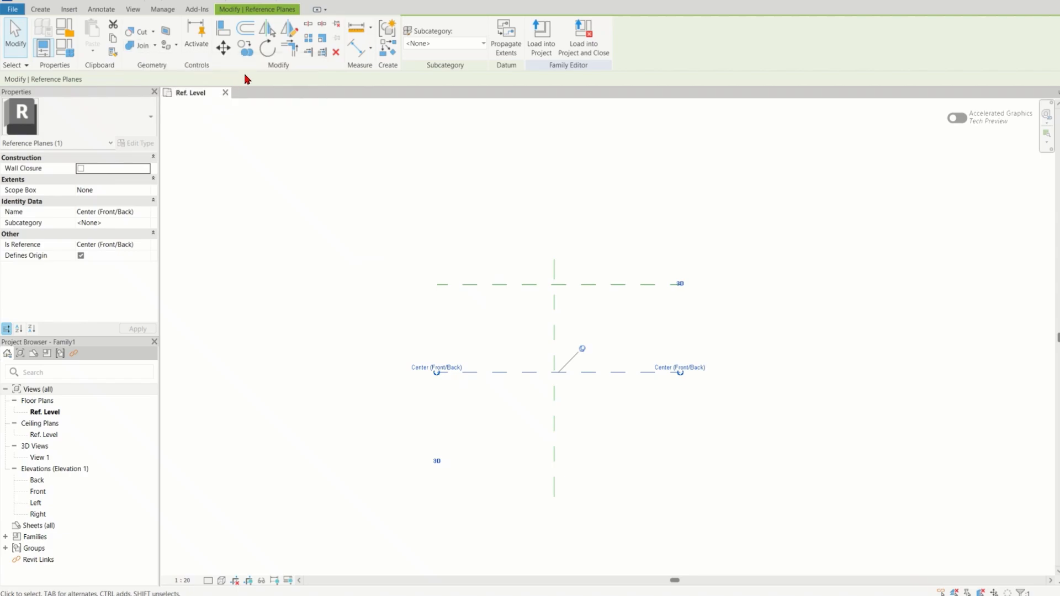
pyautogui.click(246, 48)
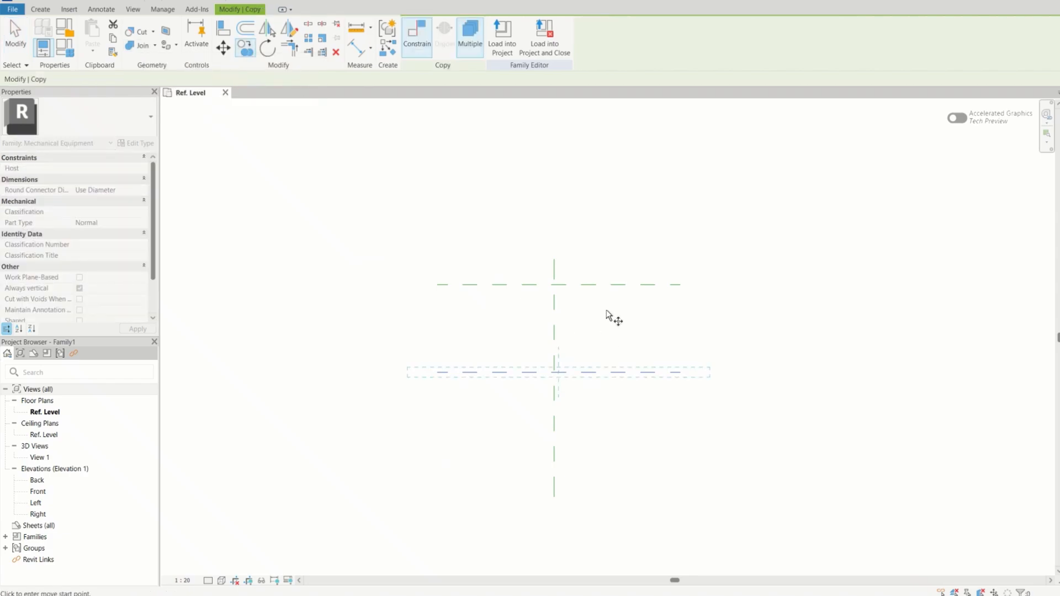
pyautogui.click(554, 284)
pyautogui.click(558, 374)
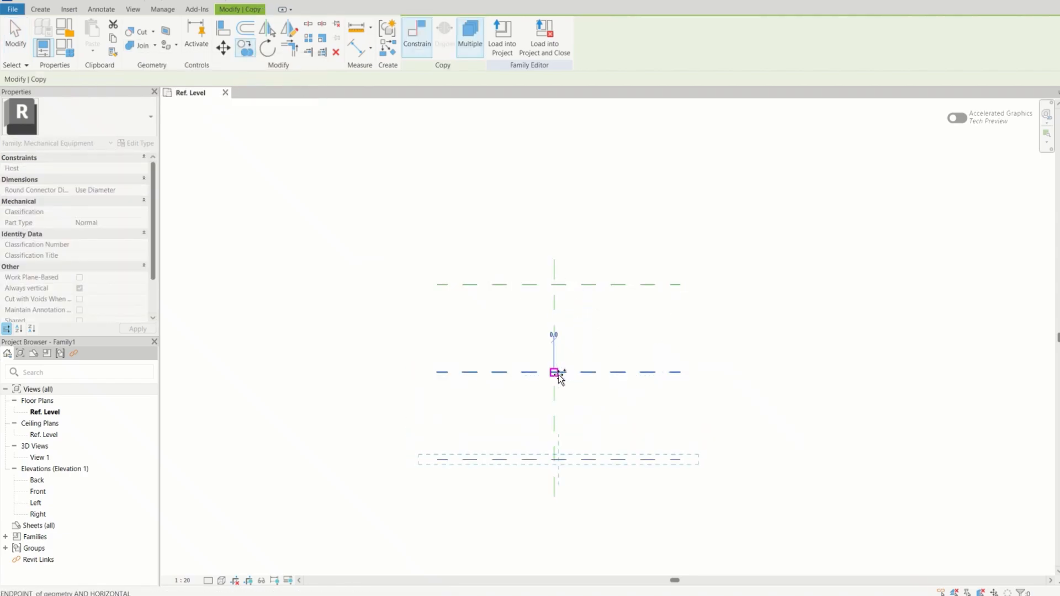
pyautogui.click(797, 423)
pyautogui.scroll(1, 635, 429)
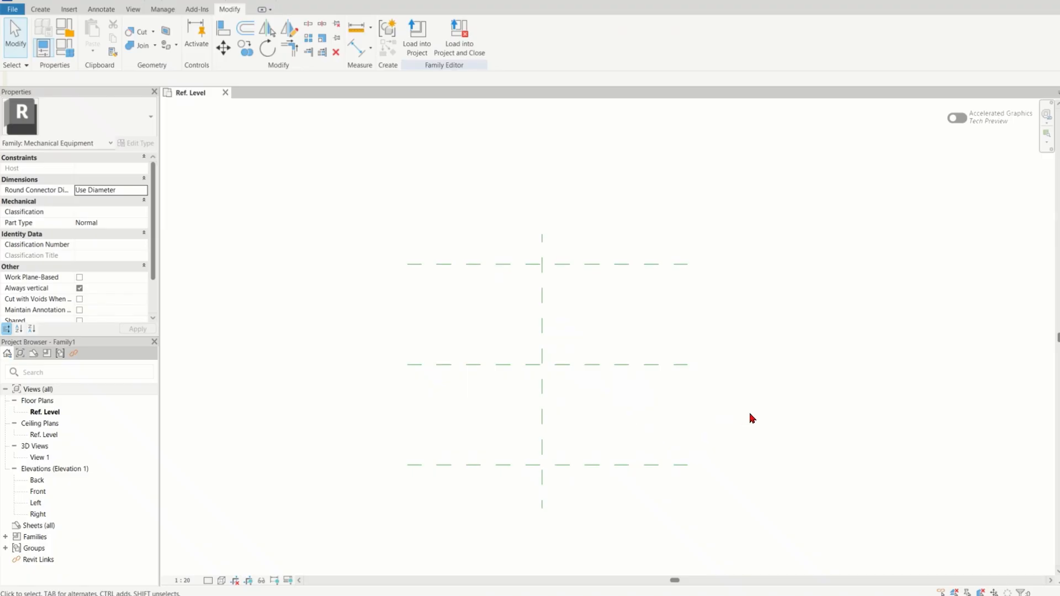
# Step: Copy the Center (Left/Right) reference plane 400 mm to the right
pyautogui.click(542, 326)
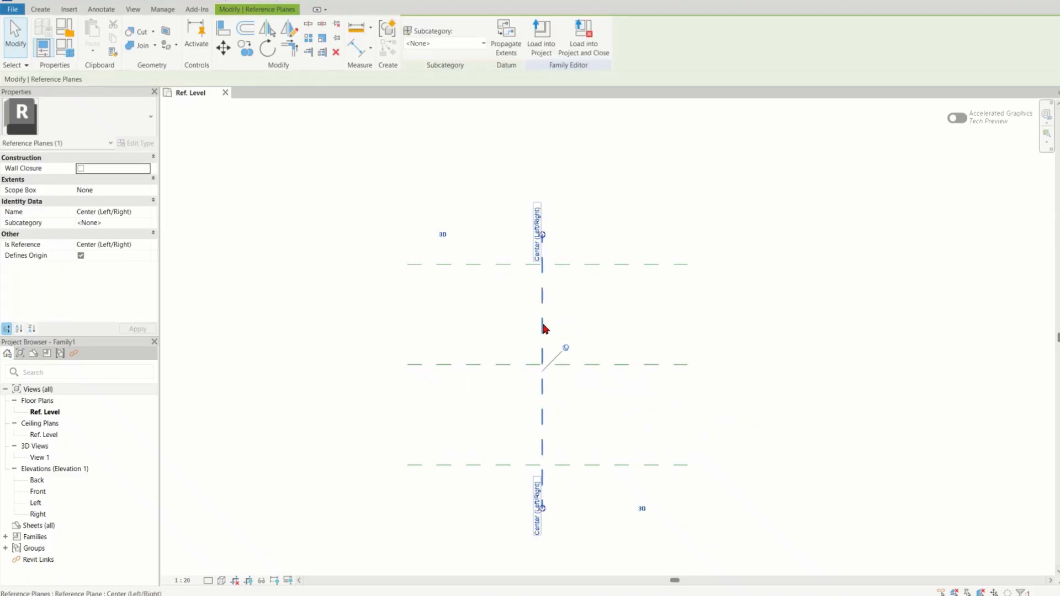
pyautogui.press('Escape')
pyautogui.click(545, 298)
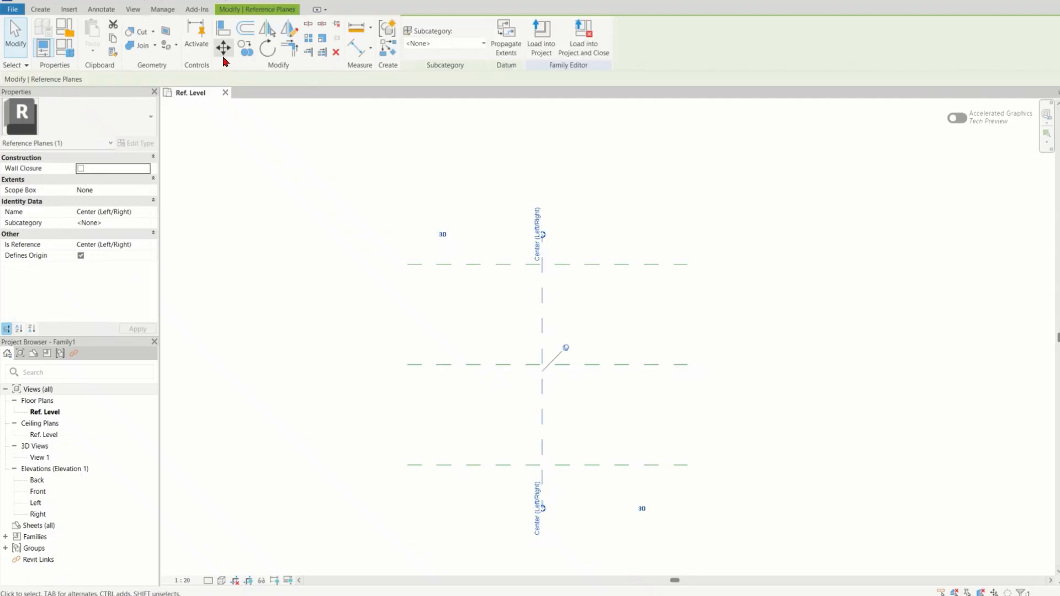
pyautogui.click(246, 48)
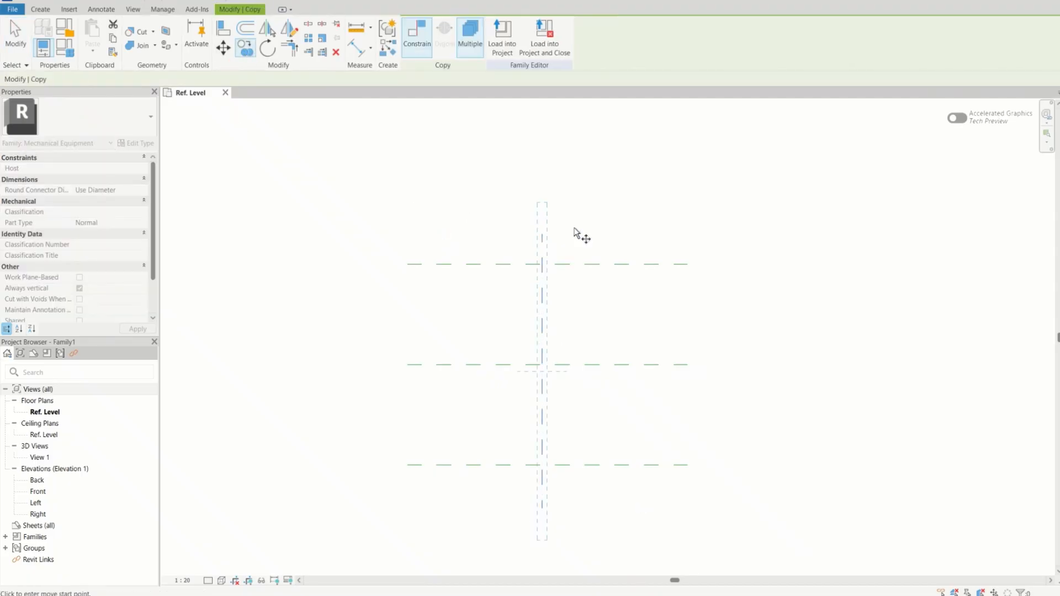
pyautogui.click(541, 226)
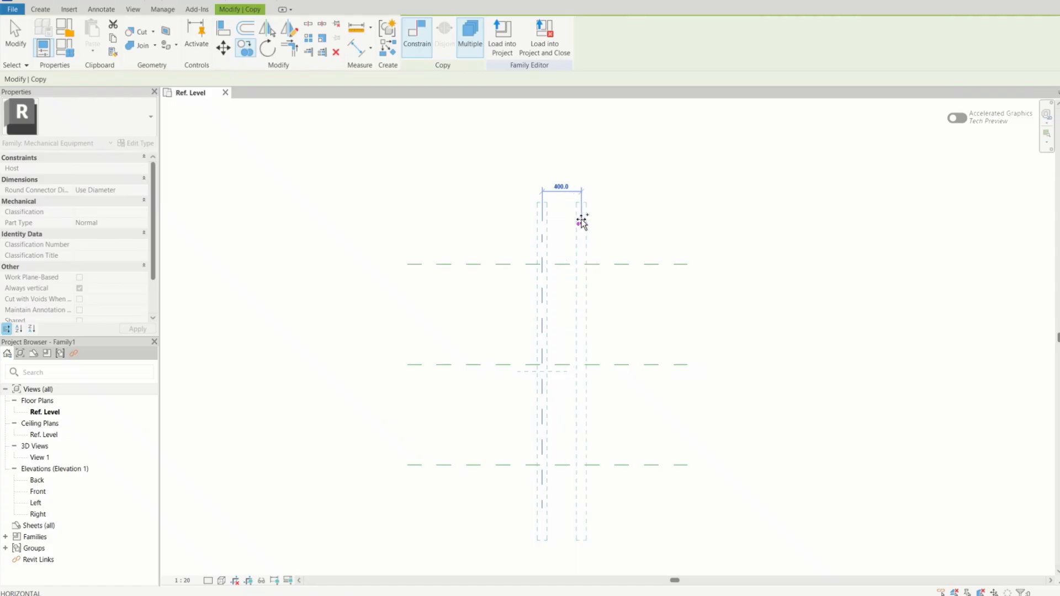
pyautogui.click(580, 220)
pyautogui.press('Escape')
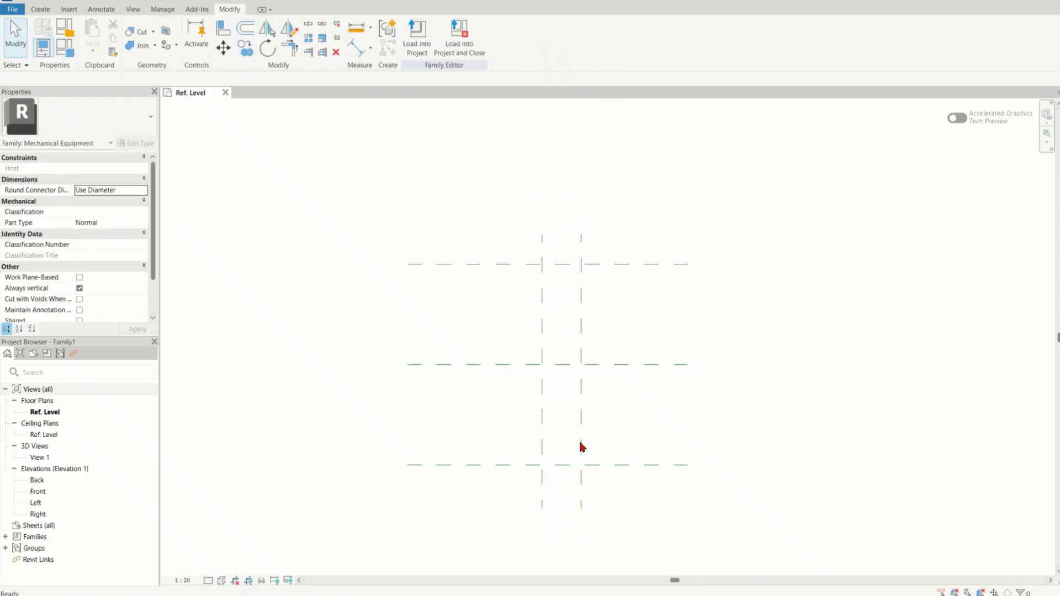
# Step: Shorten the copied vertical reference plane by pulling its lower end up to just above the center horizontal plane
pyautogui.click(583, 480)
pyautogui.moveTo(581, 507); pyautogui.dragTo(583, 330)
pyautogui.click(647, 330)
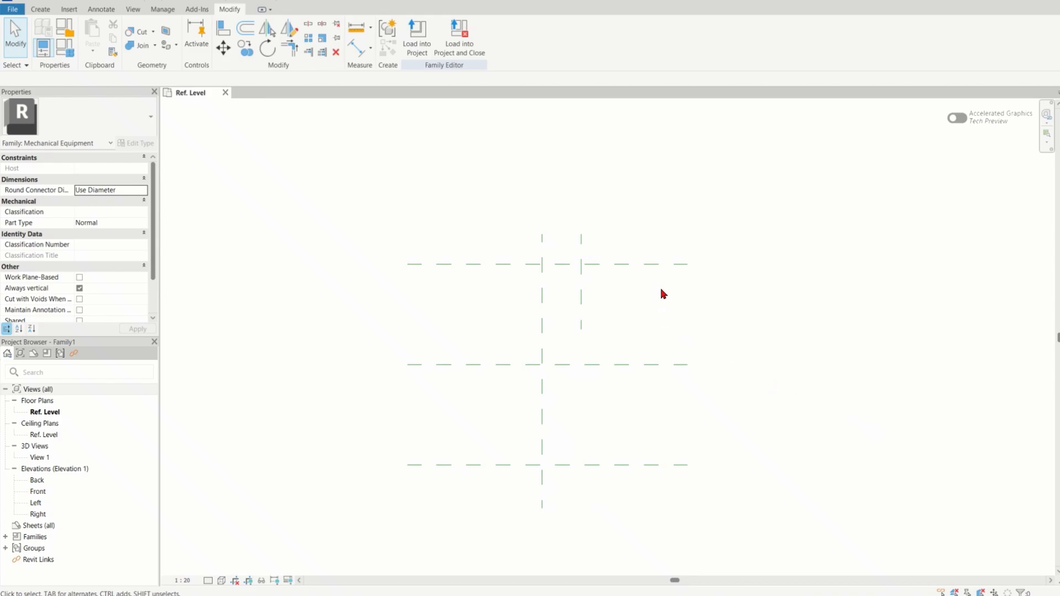
# Step: Copy the upper horizontal reference plane about 100 mm upward
pyautogui.click(666, 265)
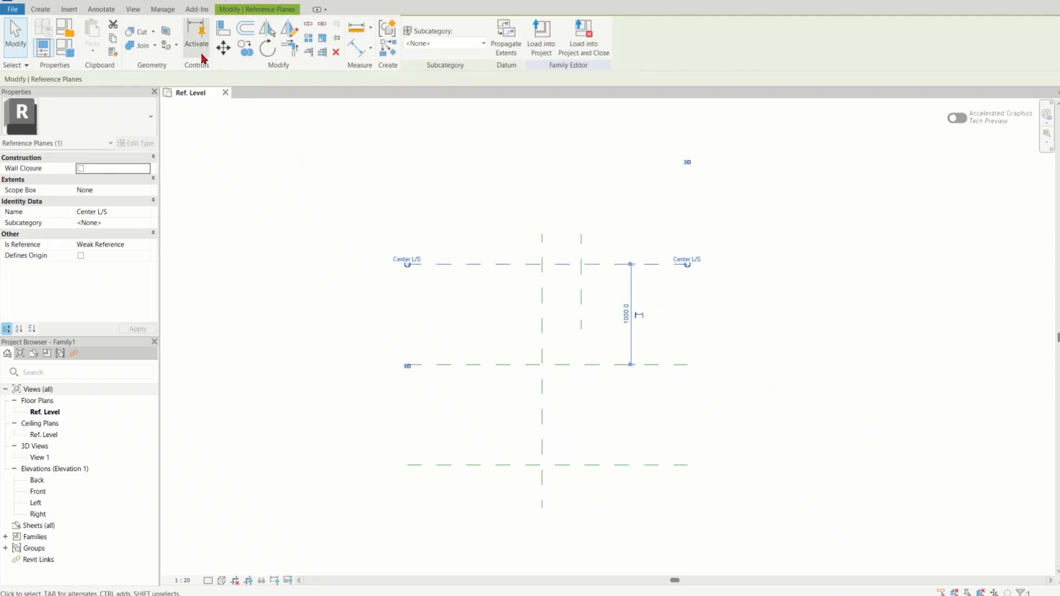
pyautogui.click(244, 48)
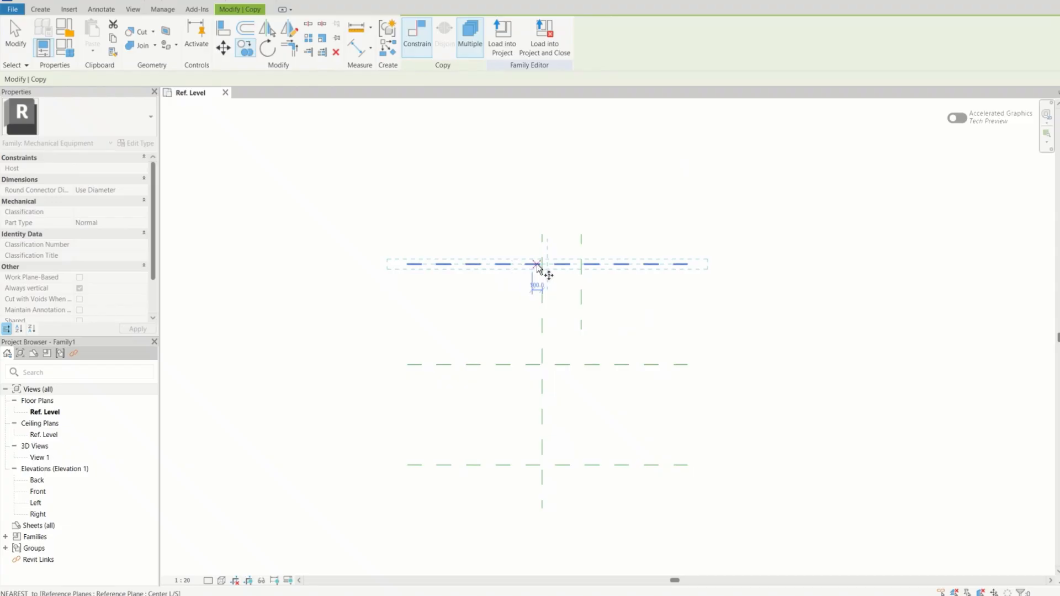
pyautogui.click(726, 326)
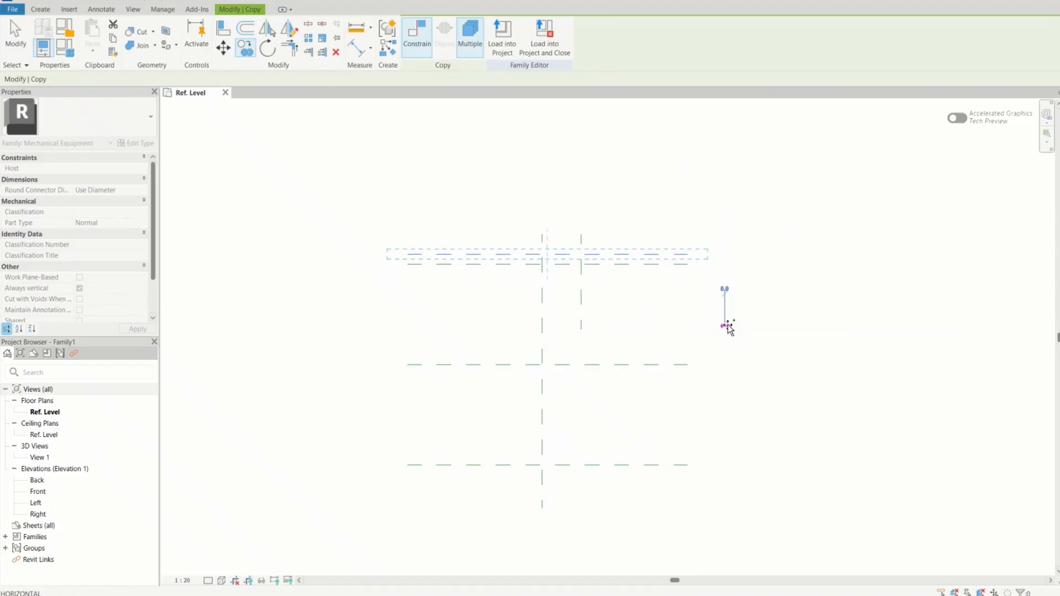
pyautogui.press('Escape')
pyautogui.press('Escape')
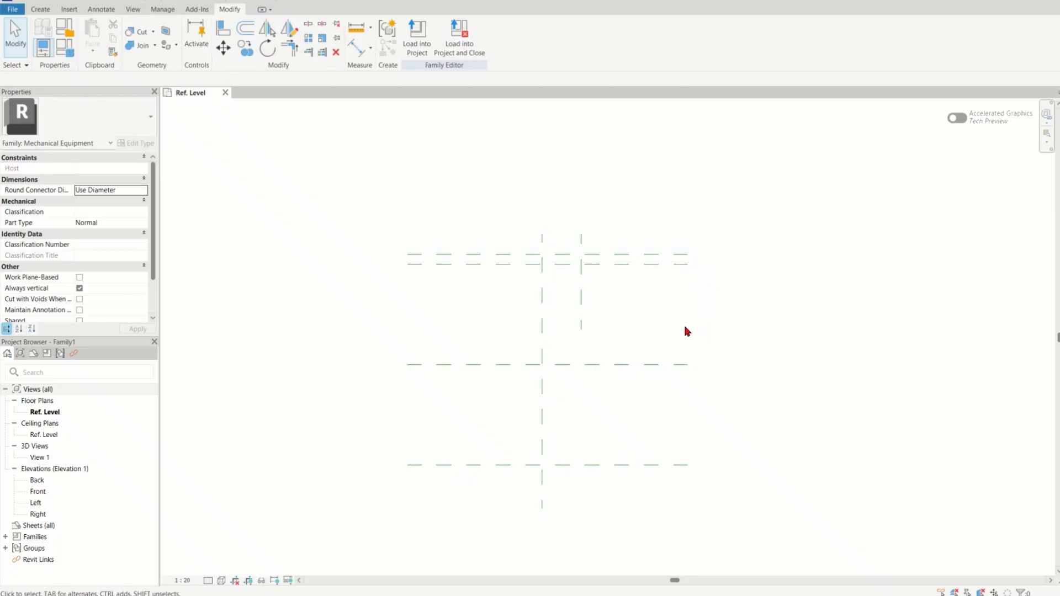
# Step: Copy the Center (Left/Right) reference plane 1000 mm to the left
pyautogui.scroll(-2, 542, 302)
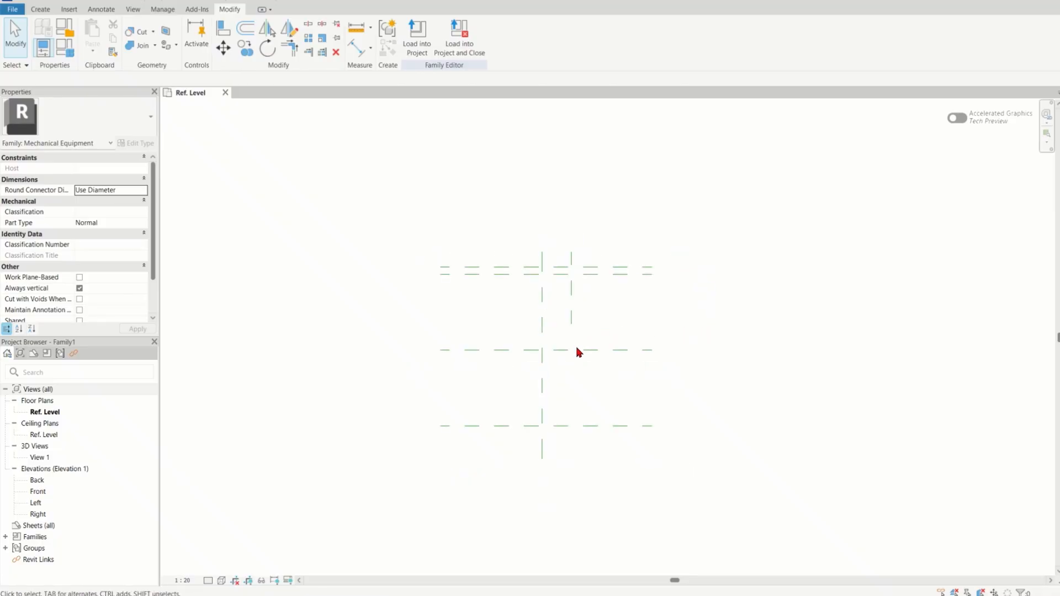
pyautogui.scroll(1, 653, 376)
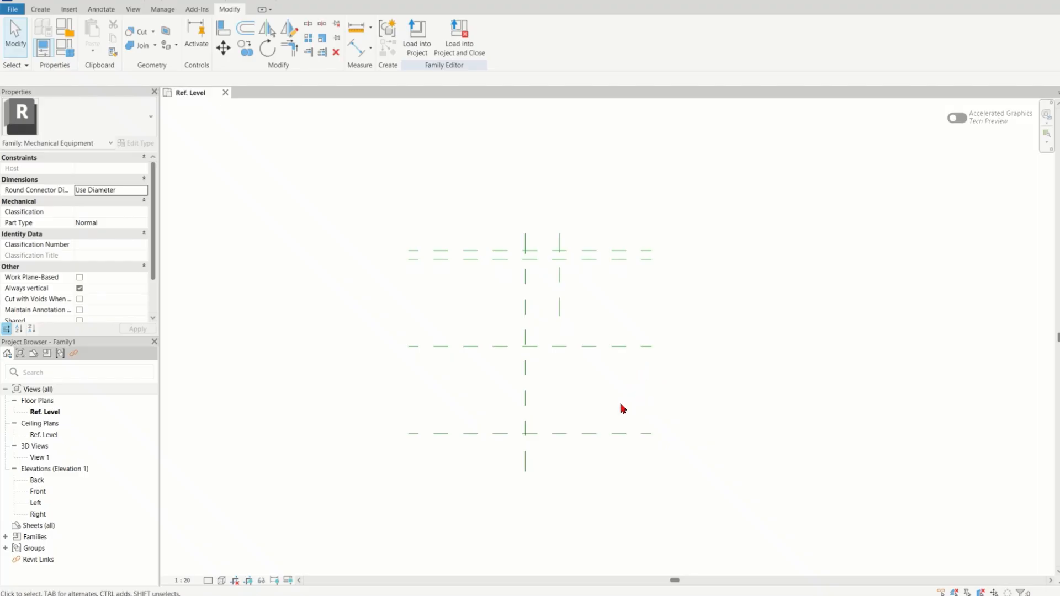
pyautogui.click(527, 405)
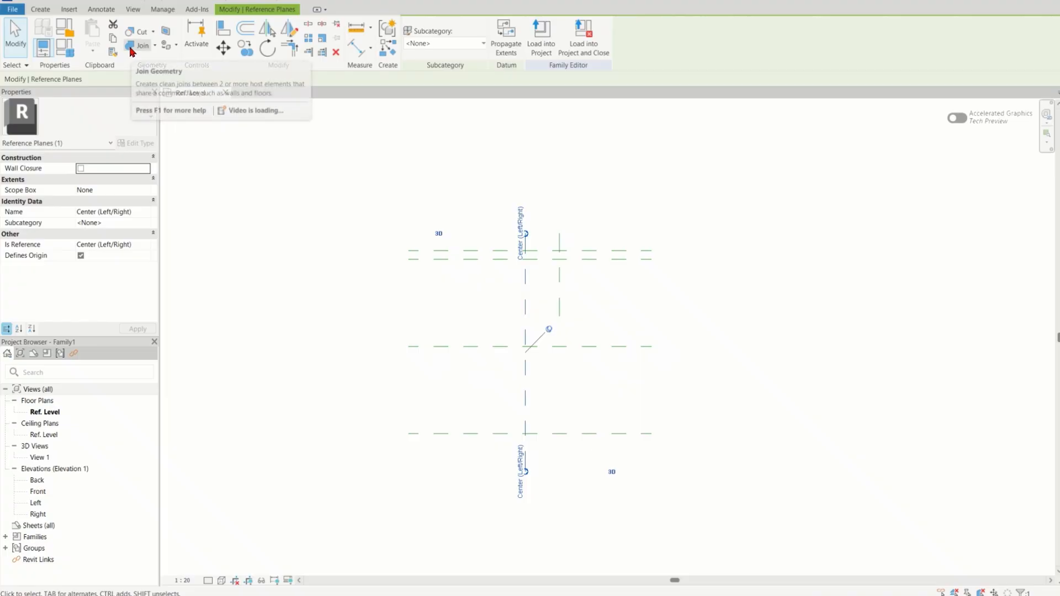
pyautogui.click(245, 55)
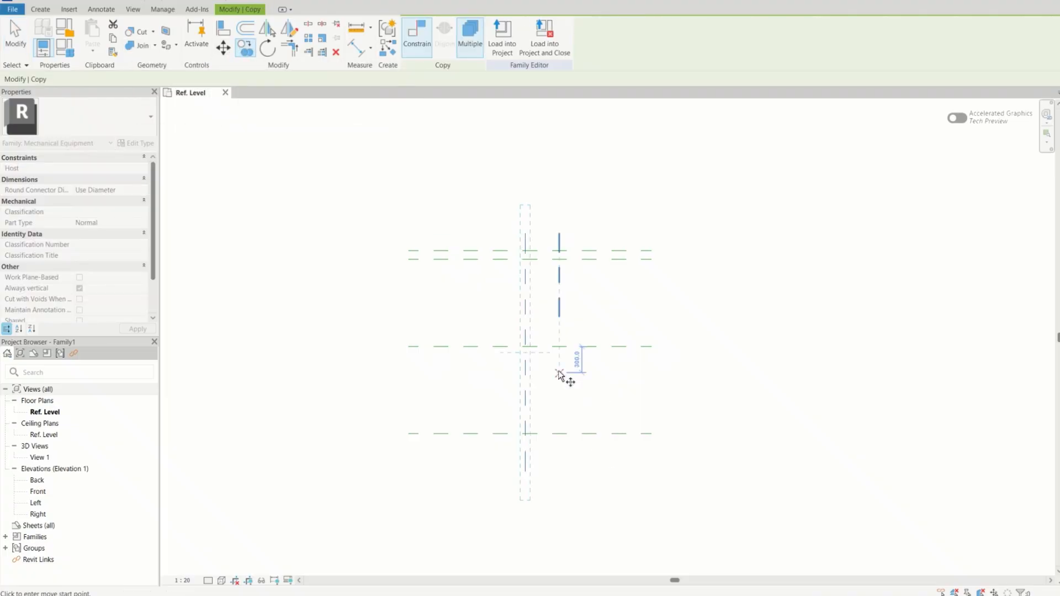
pyautogui.click(525, 347)
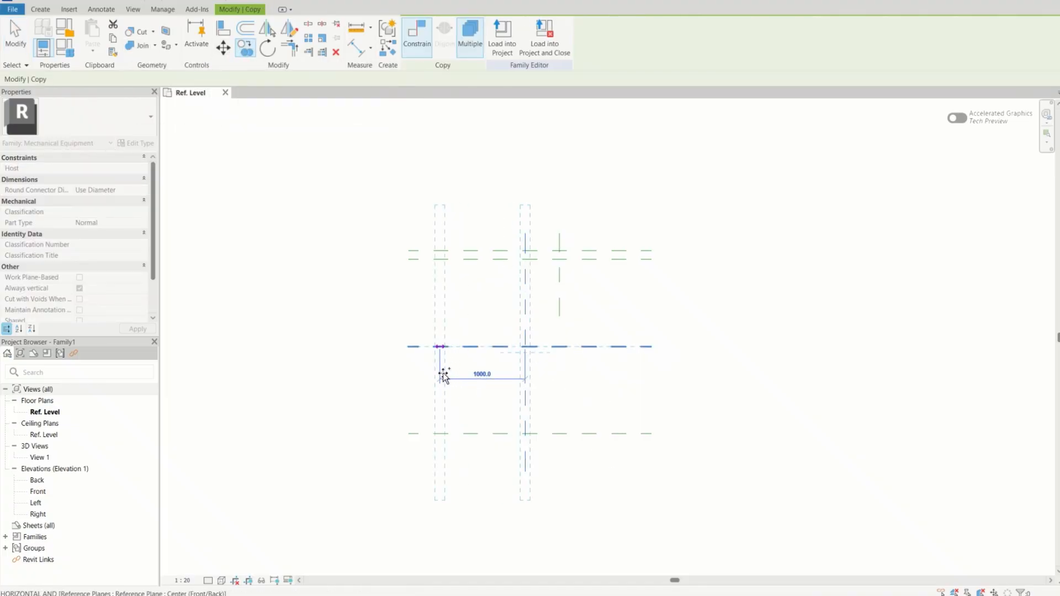
pyautogui.click(441, 372)
pyautogui.press('Escape')
pyautogui.press('Escape')
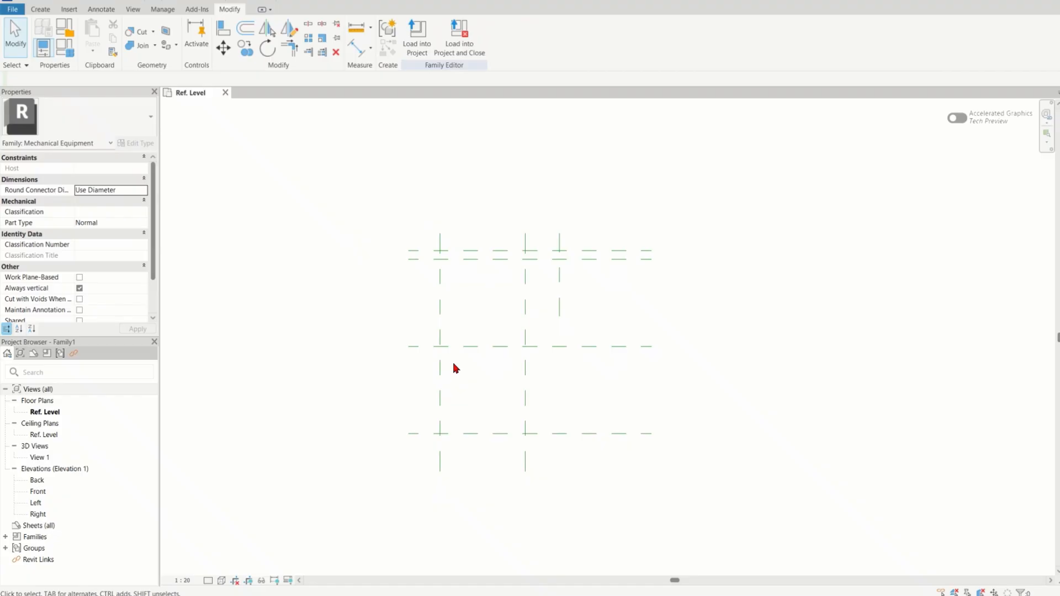
# Step: Copy the Center (Left/Right) reference plane to the right by the distance between the left plane and the center plane
pyautogui.click(524, 367)
pyautogui.click(245, 49)
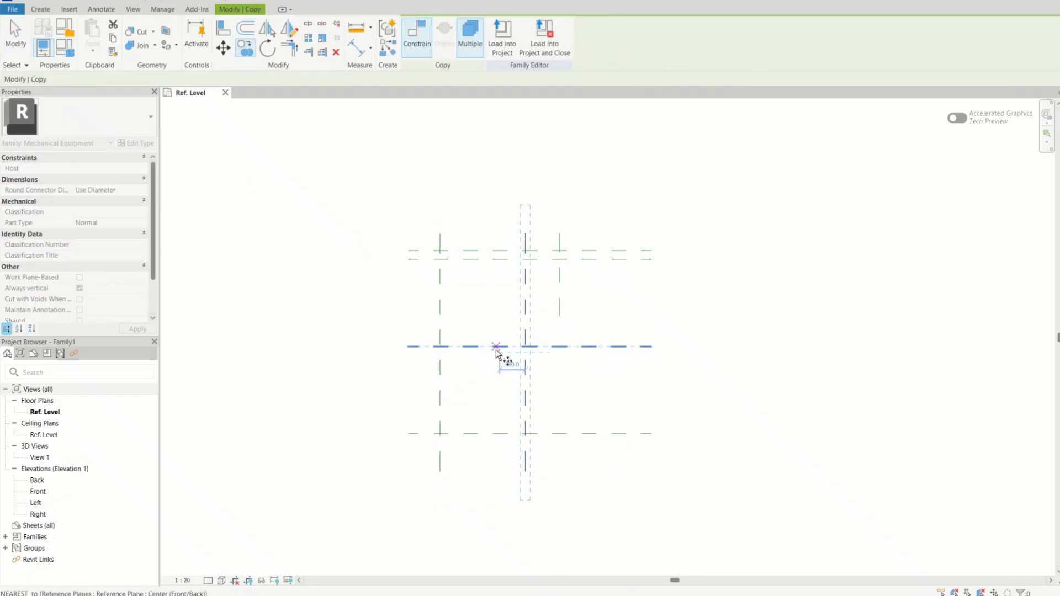
pyautogui.click(440, 347)
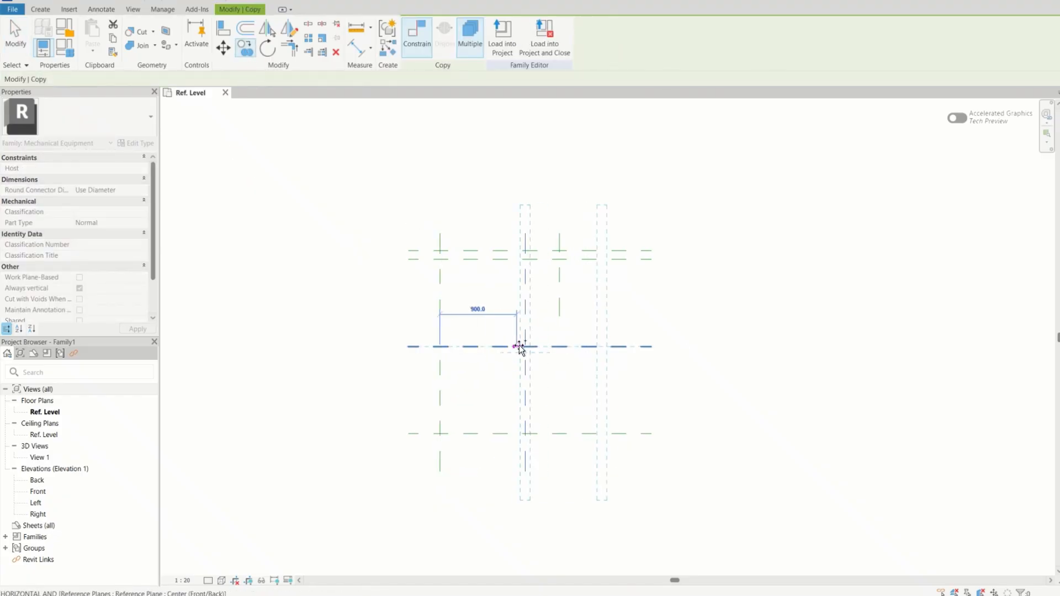
pyautogui.click(525, 347)
pyautogui.press('Escape')
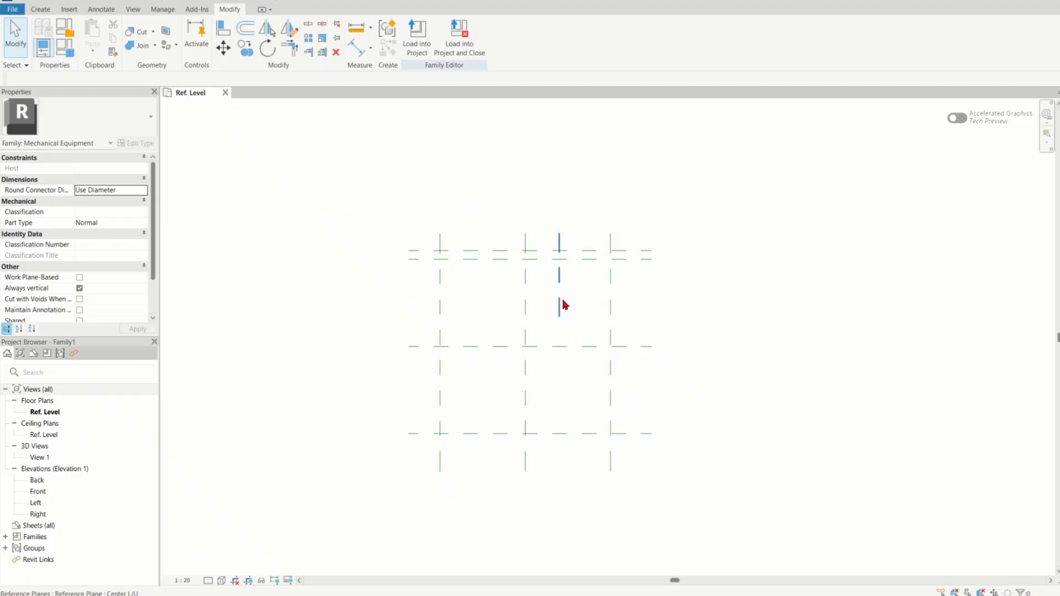
# Step: Move the short vertical reference plane between the left and center vertical planes
pyautogui.moveTo(560, 288); pyautogui.dragTo(502, 284)
pyautogui.click(777, 342)
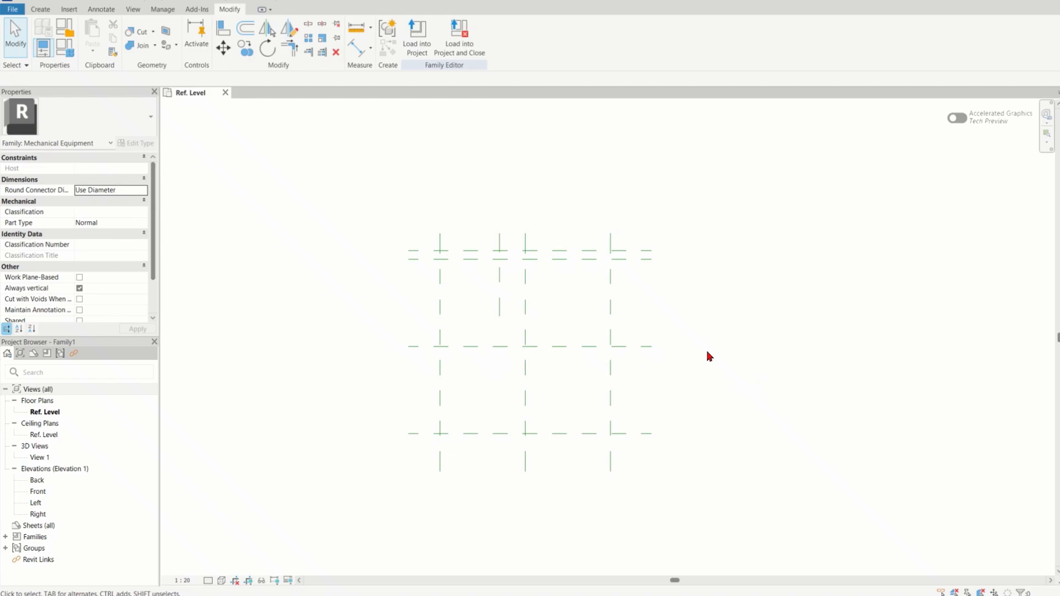
# Step: Shorten both ends of the topmost horizontal reference plane so they stop just outside the left and right vertical planes
pyautogui.scroll(4, 638, 234)
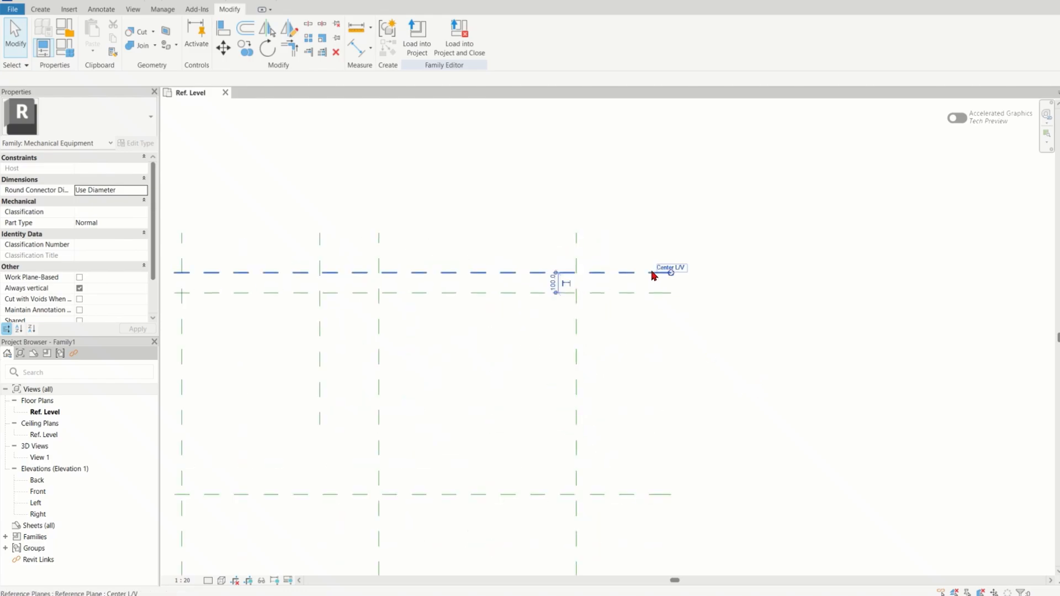
pyautogui.click(667, 273)
pyautogui.moveTo(669, 272); pyautogui.dragTo(606, 272)
pyautogui.click(765, 361)
pyautogui.scroll(-1, 764, 366)
pyautogui.scroll(-2, 766, 371)
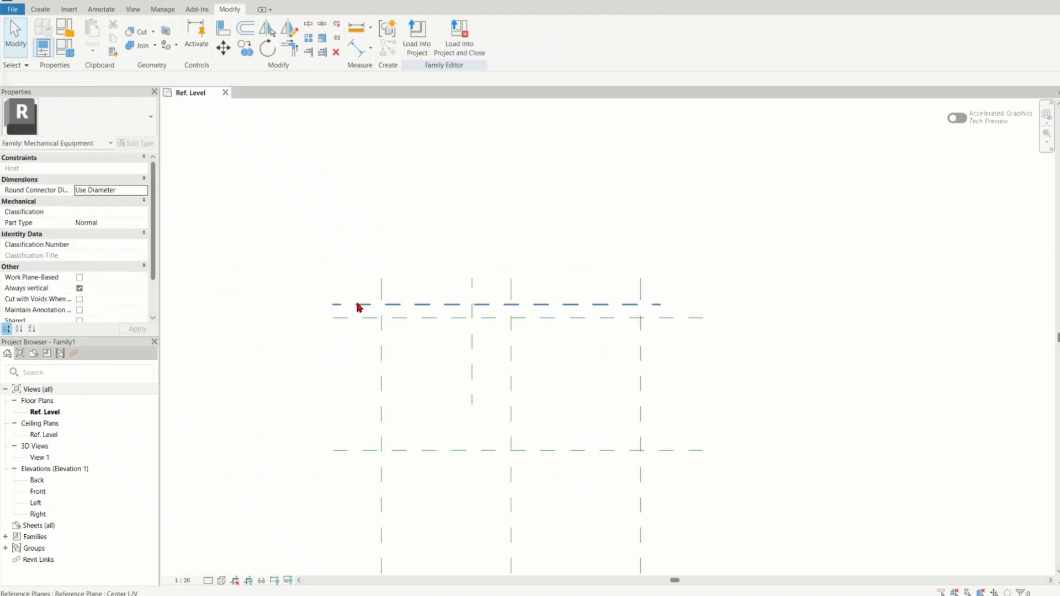
pyautogui.click(347, 305)
pyautogui.moveTo(334, 305); pyautogui.dragTo(360, 304)
pyautogui.scroll(-2, 466, 283)
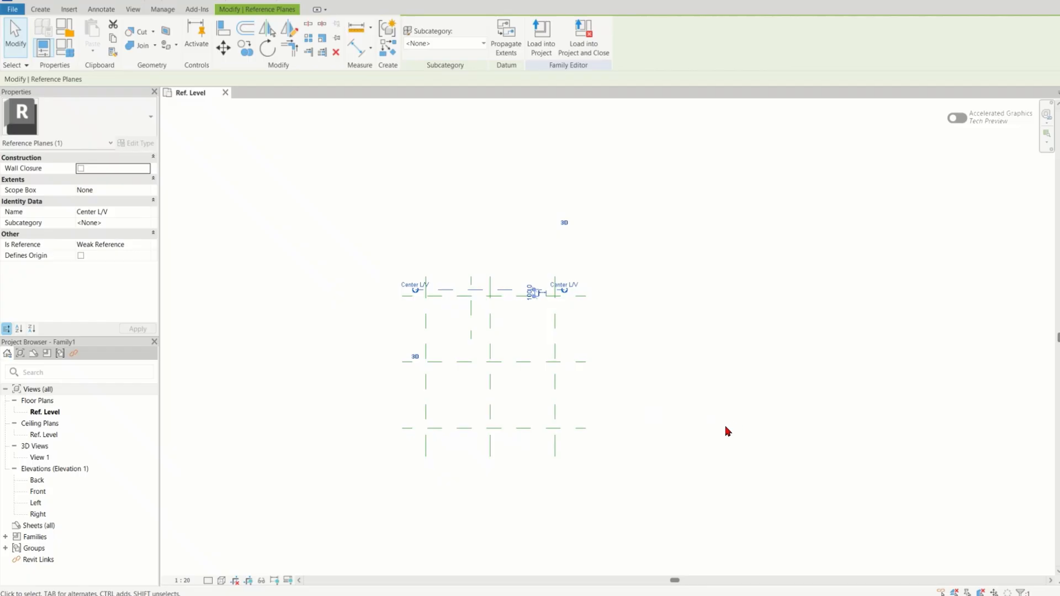
# Step: Copy the rightmost vertical reference plane 300 mm to the left
pyautogui.click(558, 408)
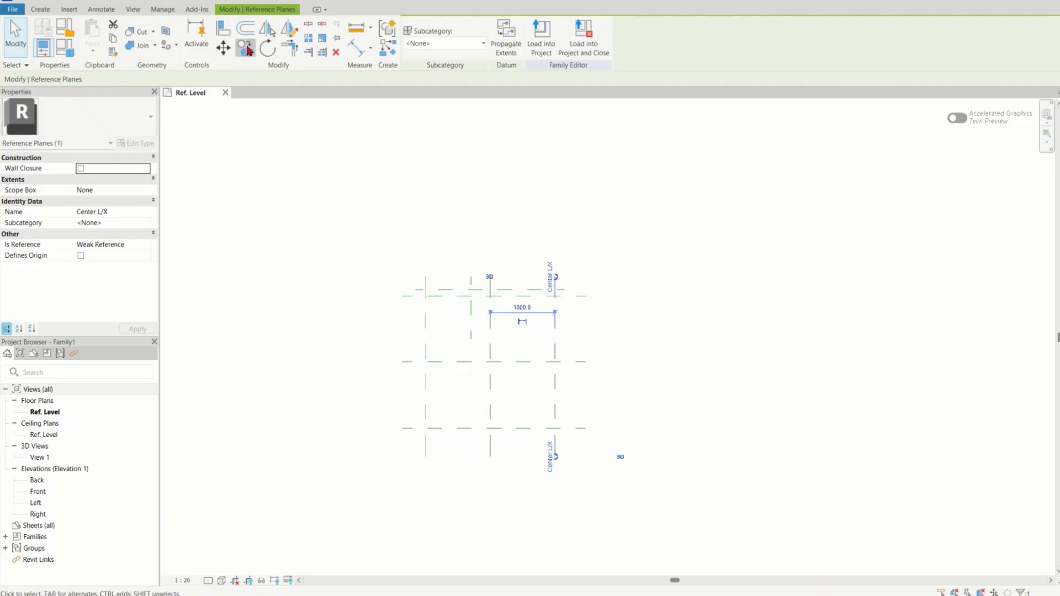
pyautogui.click(246, 49)
pyautogui.click(690, 448)
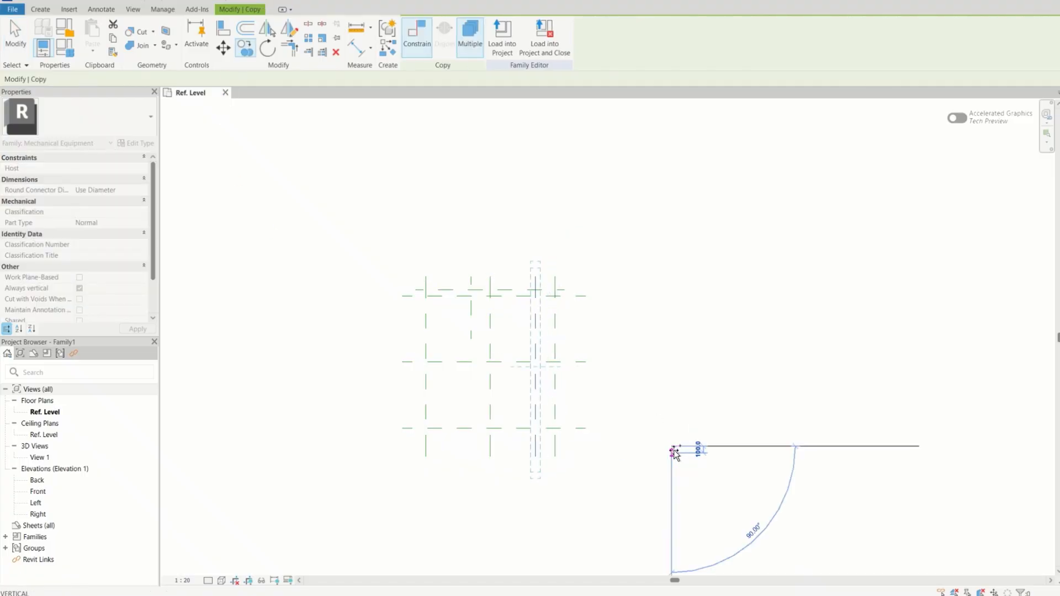
pyautogui.click(679, 448)
pyautogui.press('Escape')
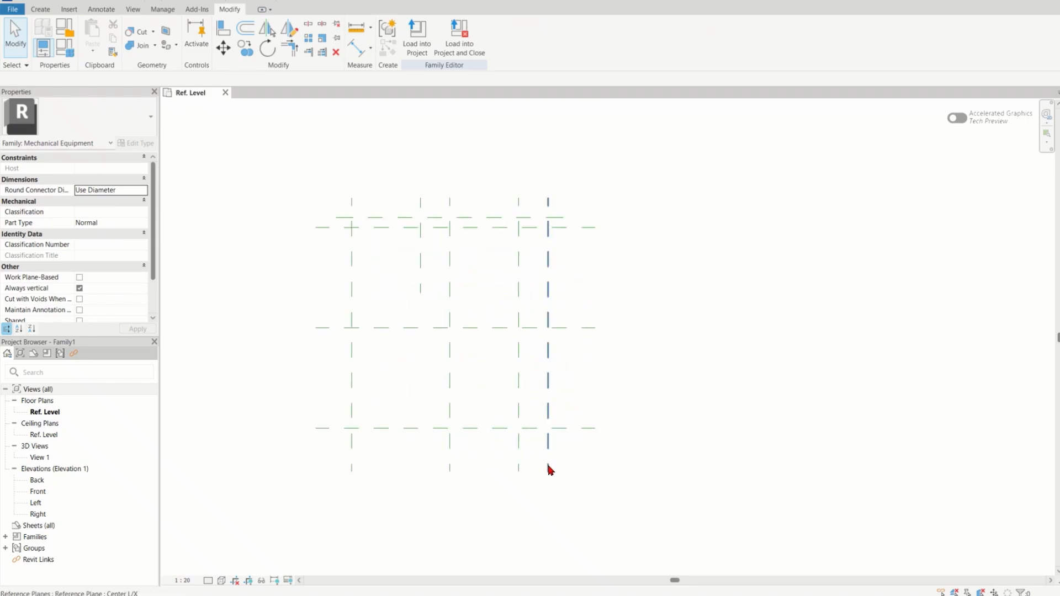
# Step: Shorten both ends of the rightmost vertical reference plane so they stop just outside the outer horizontal planes
pyautogui.click(549, 468)
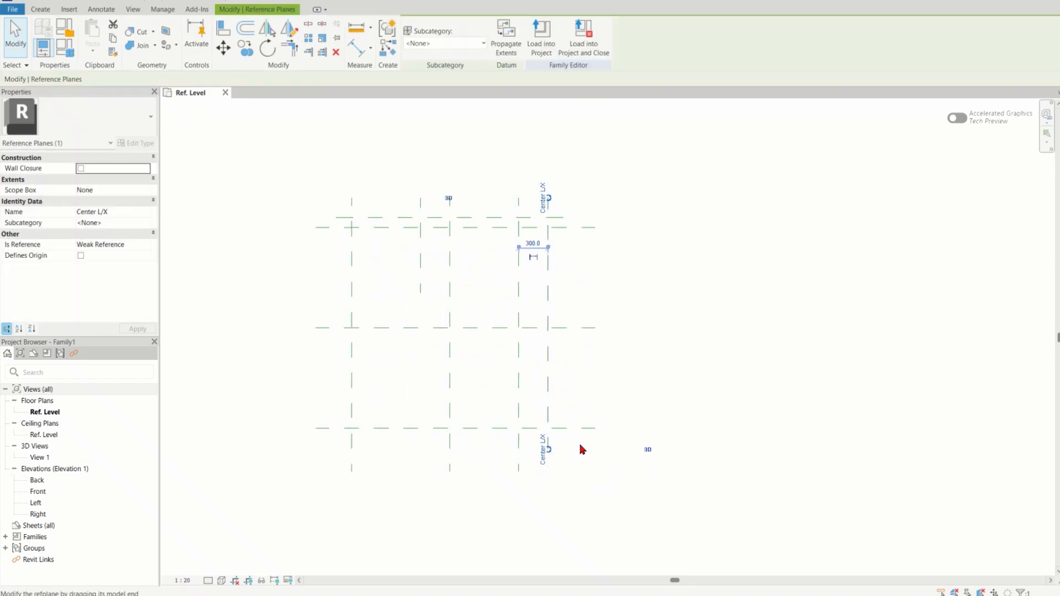
pyautogui.scroll(3, 542, 188)
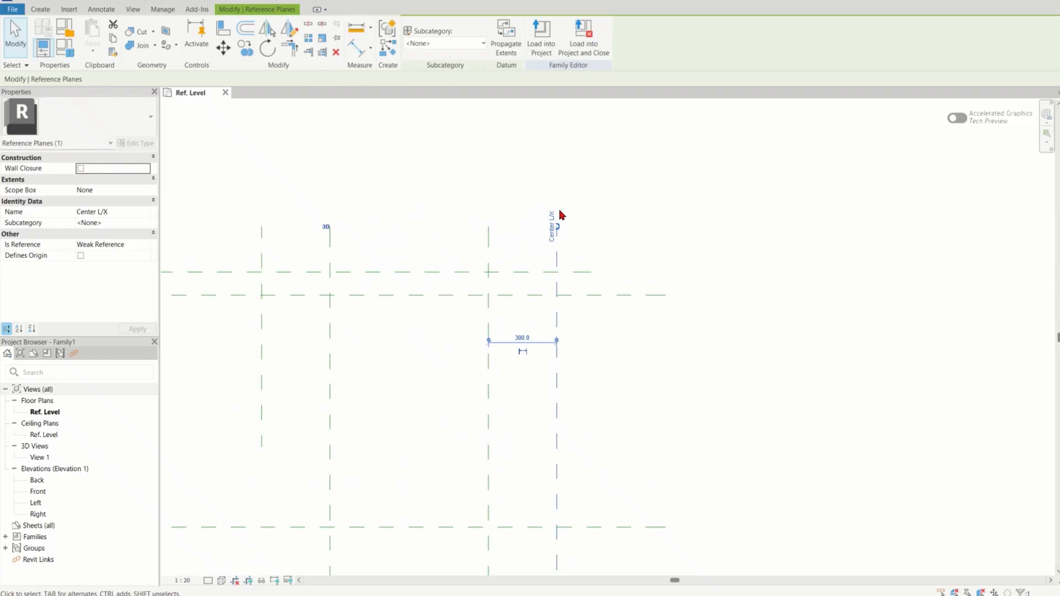
pyautogui.moveTo(557, 226); pyautogui.dragTo(558, 254)
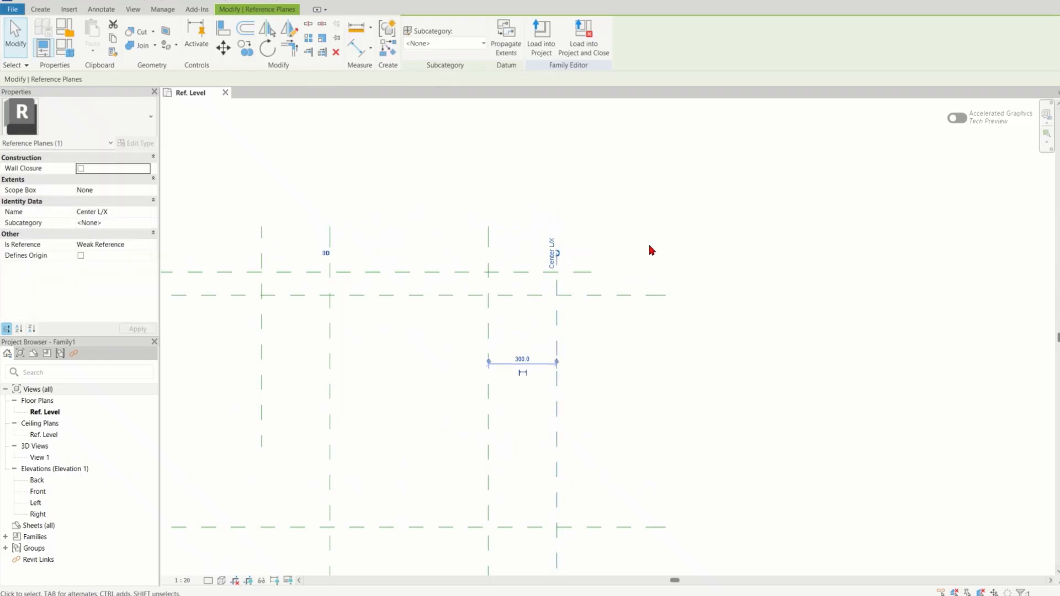
pyautogui.click(651, 250)
pyautogui.scroll(-4, 678, 259)
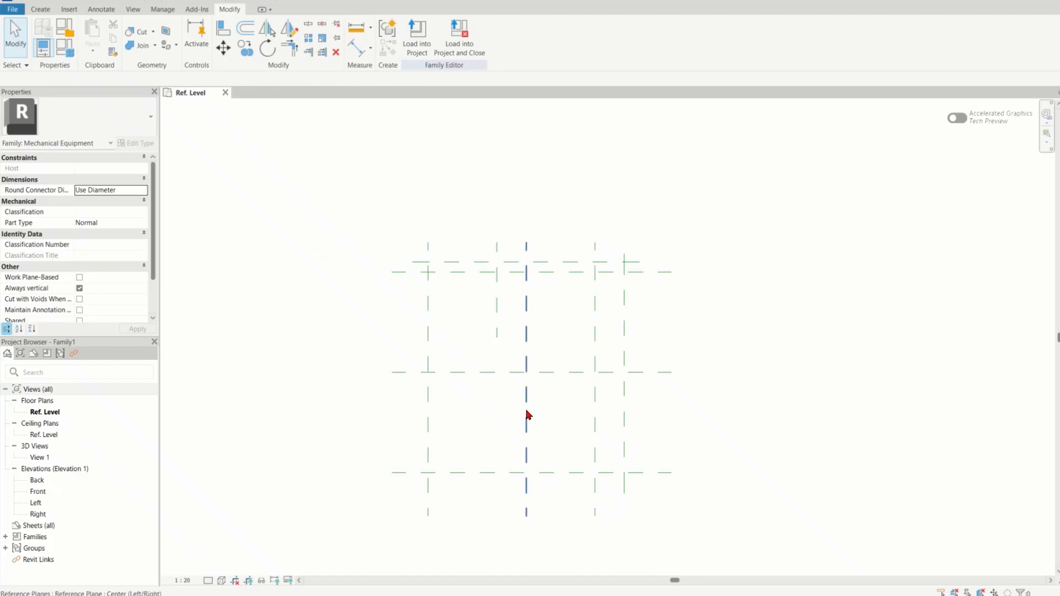
# Step: Copy the bottom horizontal reference plane 600 mm upward
pyautogui.click(651, 473)
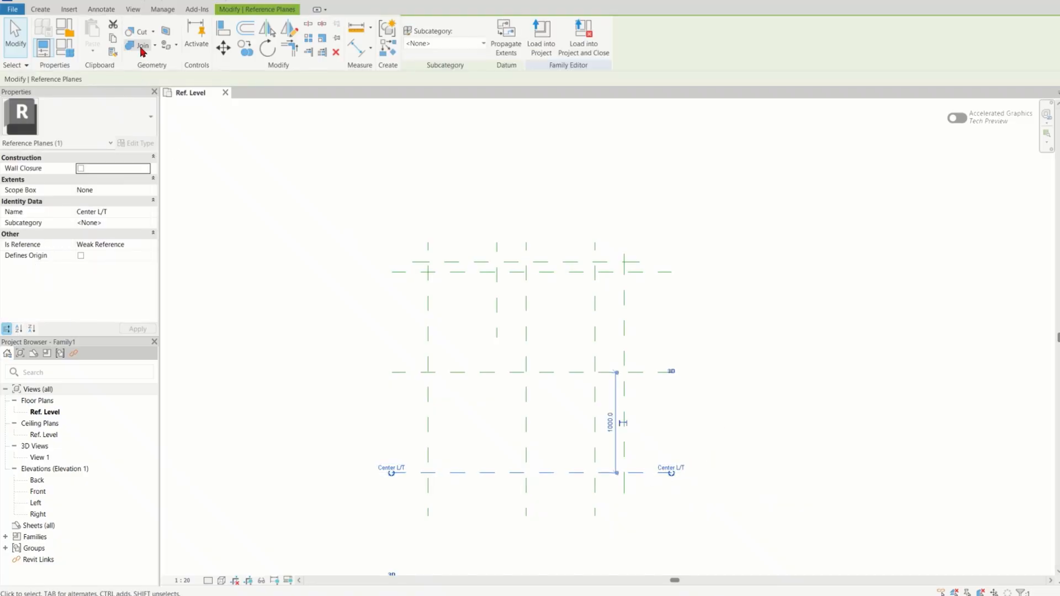
pyautogui.click(245, 48)
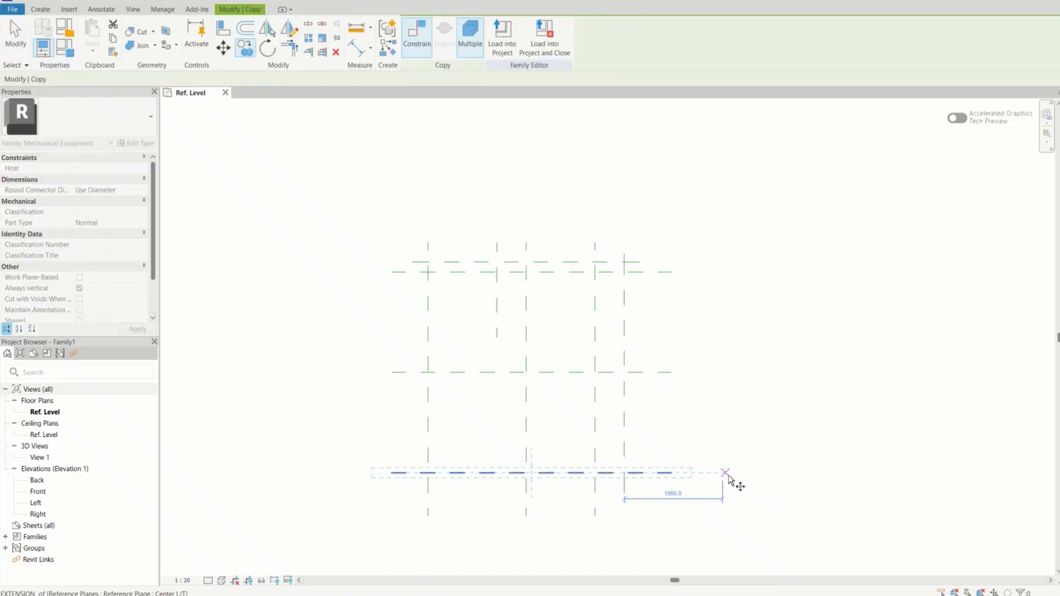
pyautogui.click(759, 479)
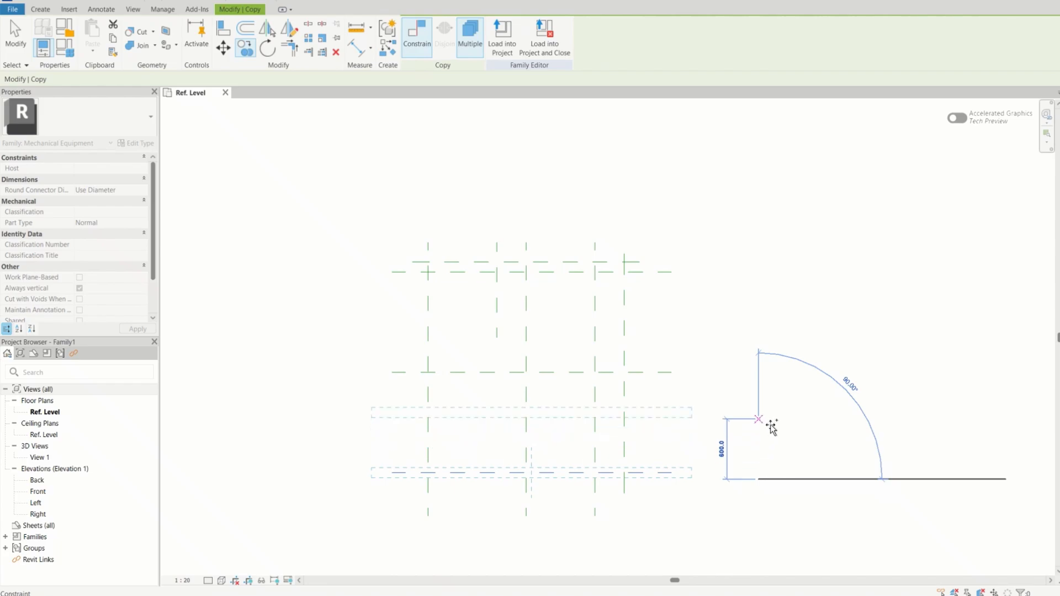
pyautogui.click(771, 426)
pyautogui.press('Escape')
# Step: Shorten the left end of the copied horizontal plane so it stops just left of the second vertical plane from the right
pyautogui.click(562, 411)
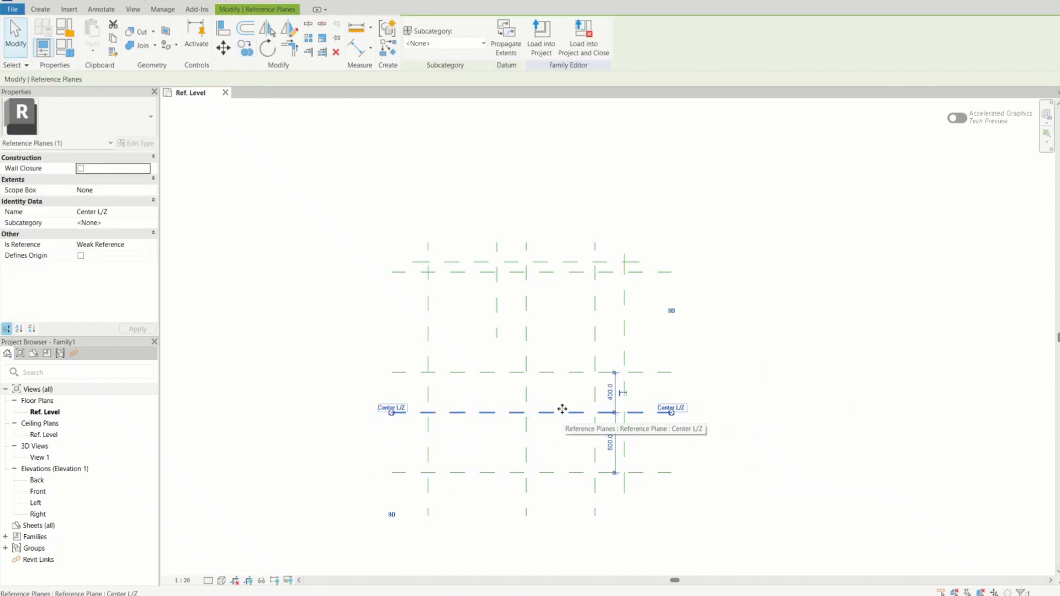
pyautogui.moveTo(391, 415); pyautogui.dragTo(585, 425)
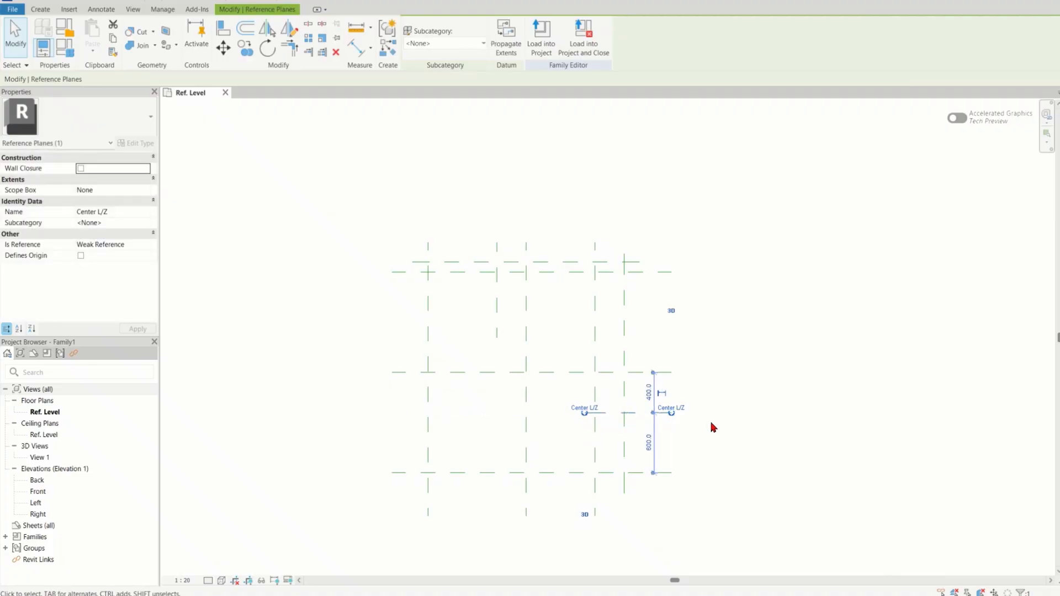
pyautogui.click(759, 430)
pyautogui.click(668, 413)
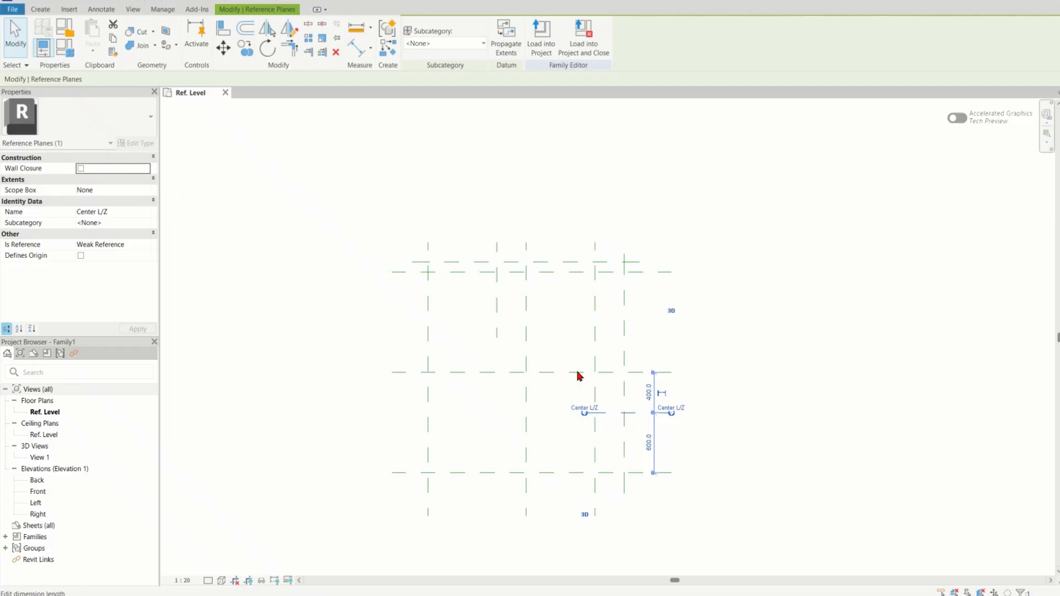
# Step: Copy the short horizontal reference plane upward twice, spacing the copies about 600 mm apart
pyautogui.click(247, 48)
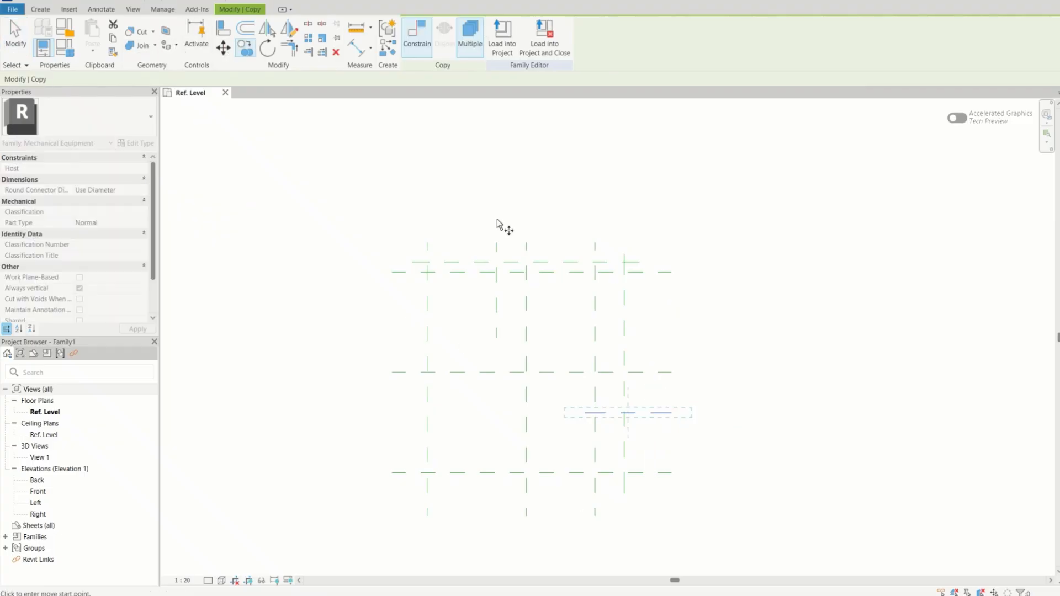
pyautogui.click(671, 412)
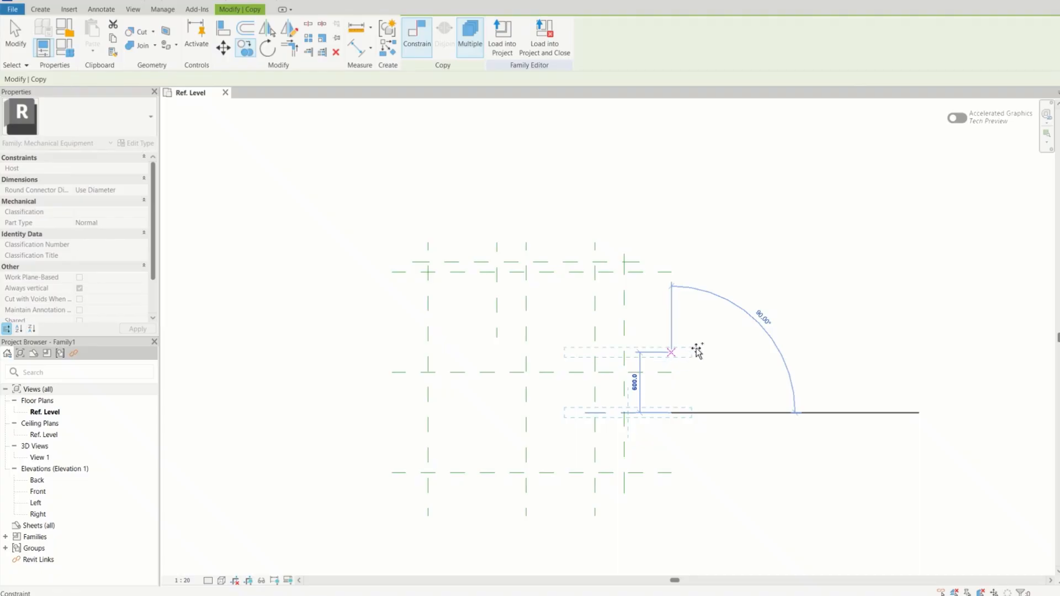
pyautogui.click(697, 351)
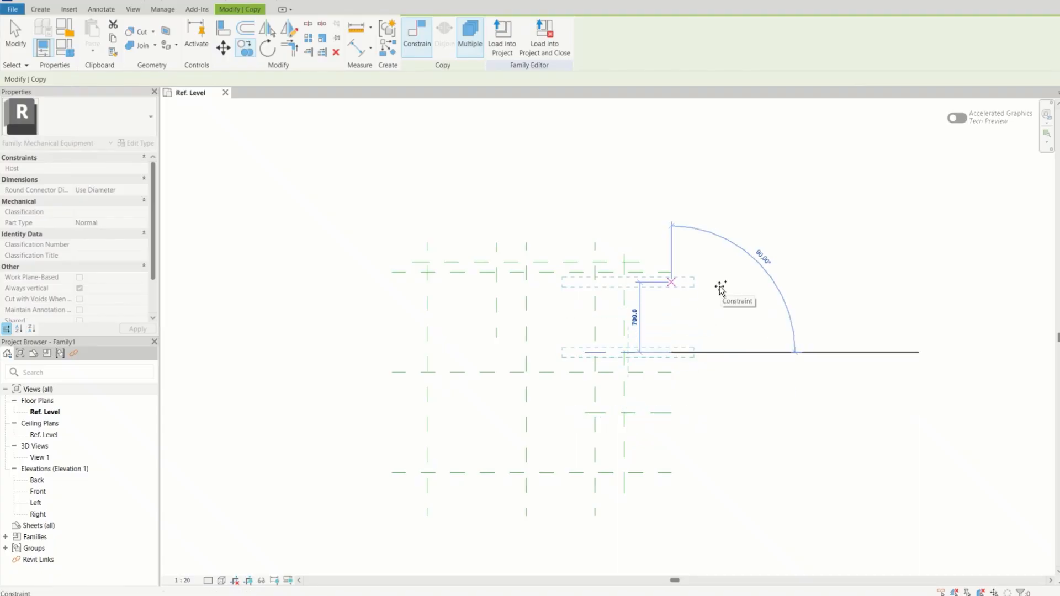
pyautogui.click(719, 290)
pyautogui.press('Escape')
pyautogui.press('Escape')
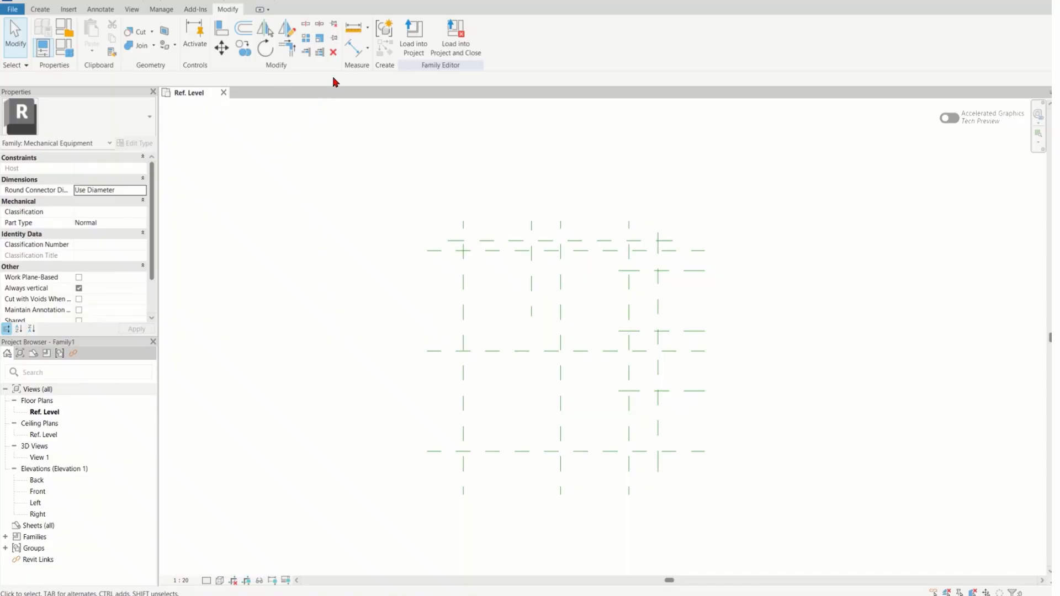
# Step: Add an aligned dimension left of the grid between the bottom horizontal plane and the full-length plane just below the topmost one
pyautogui.click(349, 48)
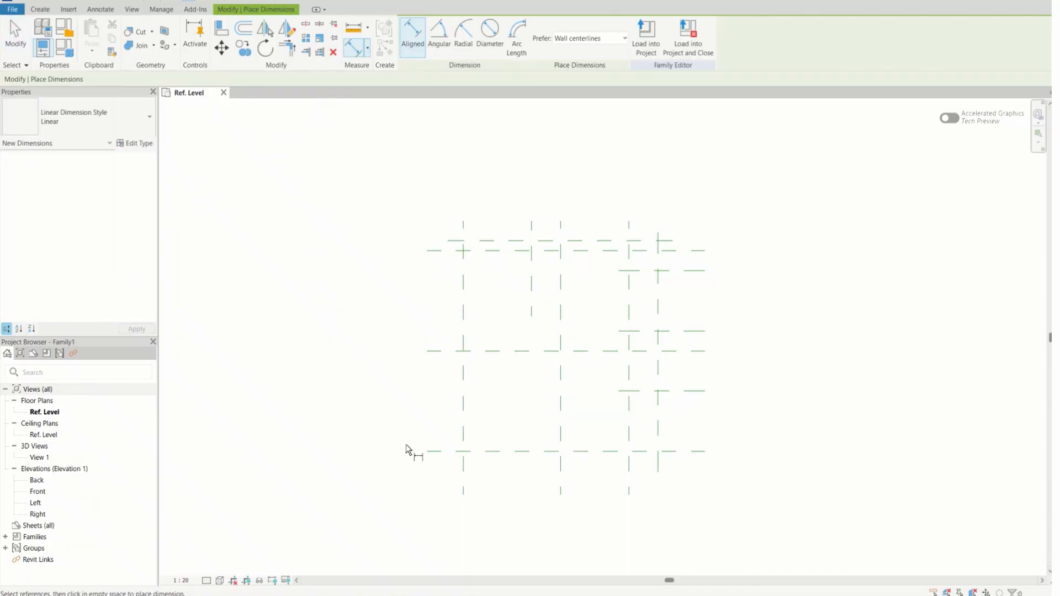
pyautogui.click(434, 452)
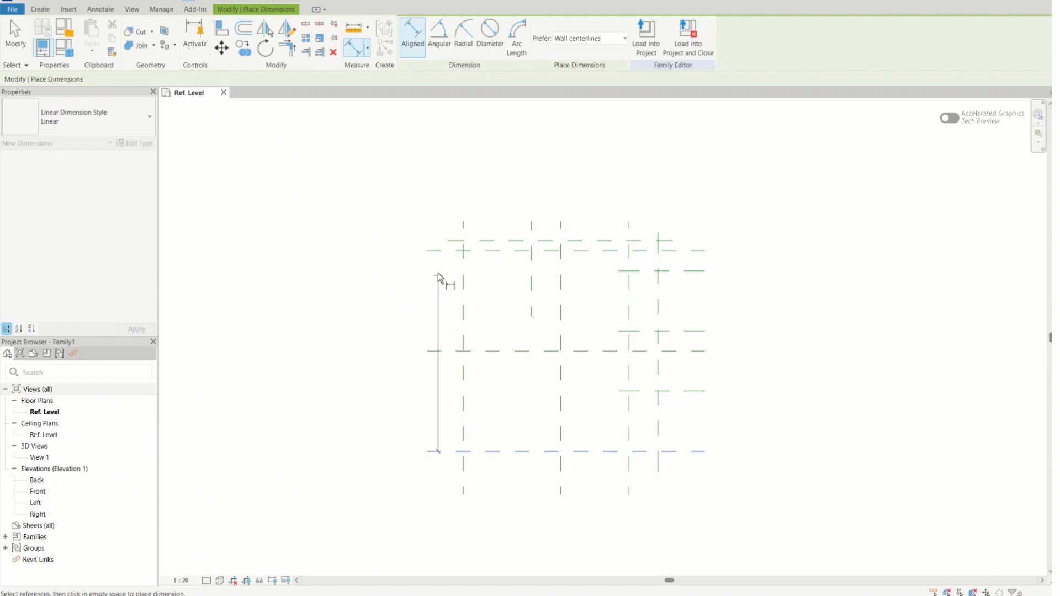
pyautogui.click(434, 250)
pyautogui.click(388, 279)
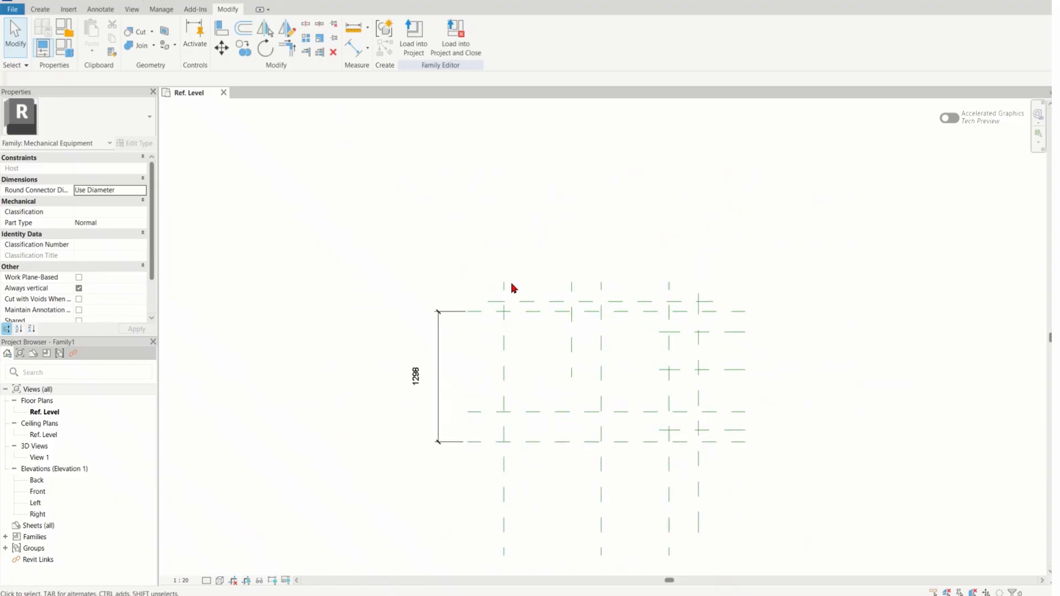
# Step: Place a chained aligned dimension across the upper, center and bottom full-length horizontal reference planes, inside the overall dimension
pyautogui.click(353, 48)
pyautogui.click(480, 314)
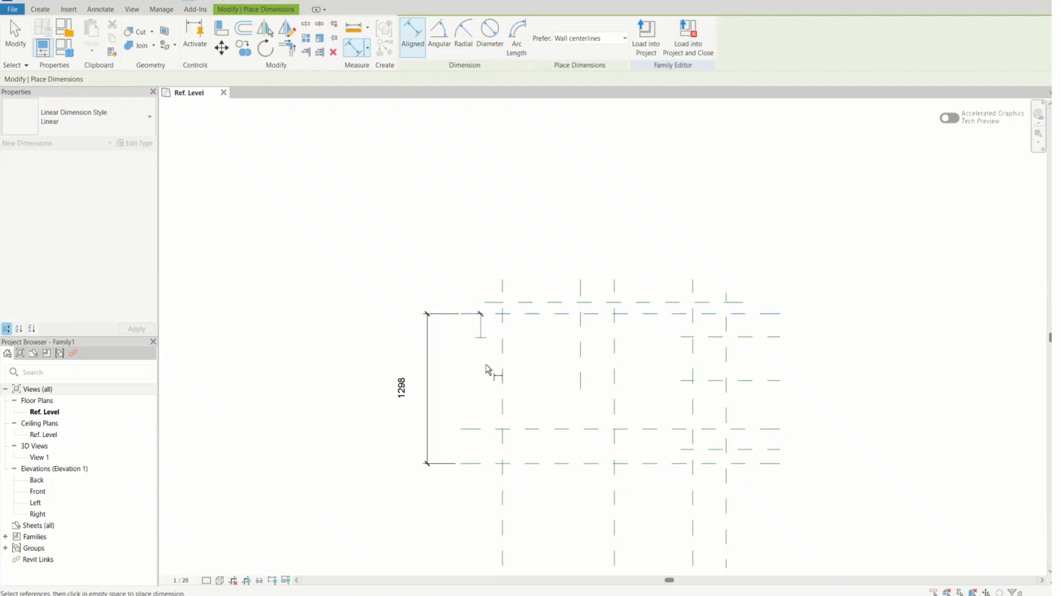
pyautogui.click(476, 430)
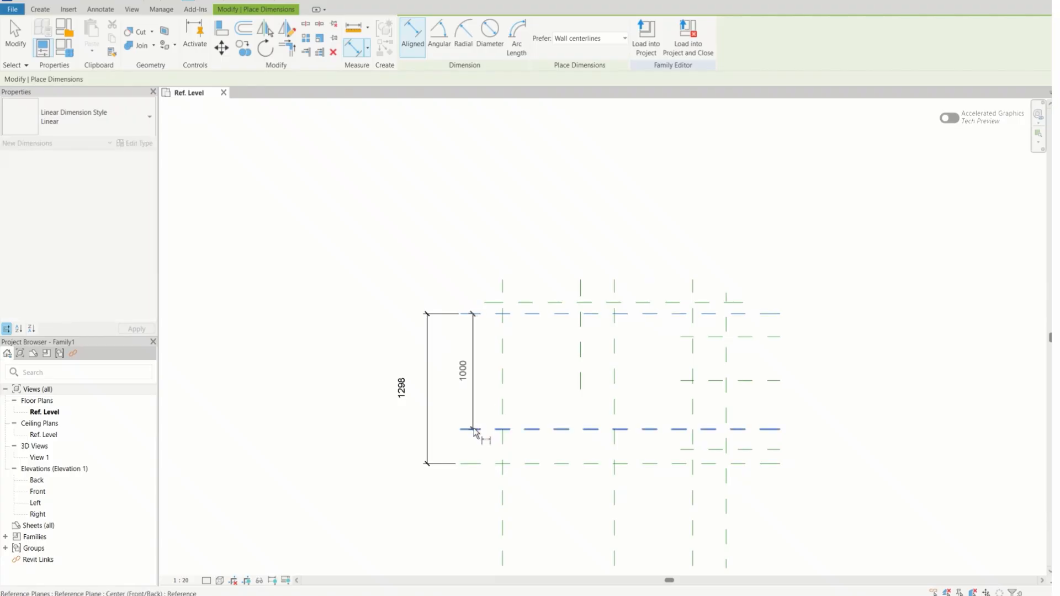
pyautogui.click(474, 464)
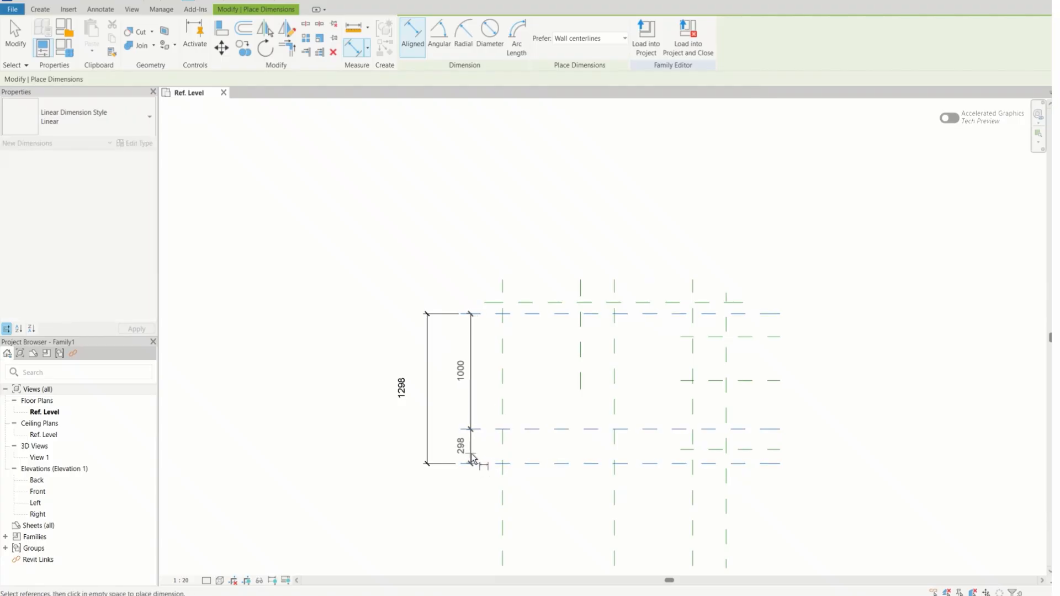
pyautogui.press('Escape')
# Step: Apply the equality constraint to the chained dimension so the center horizontal plane stays midway between the outer two
pyautogui.click(459, 372)
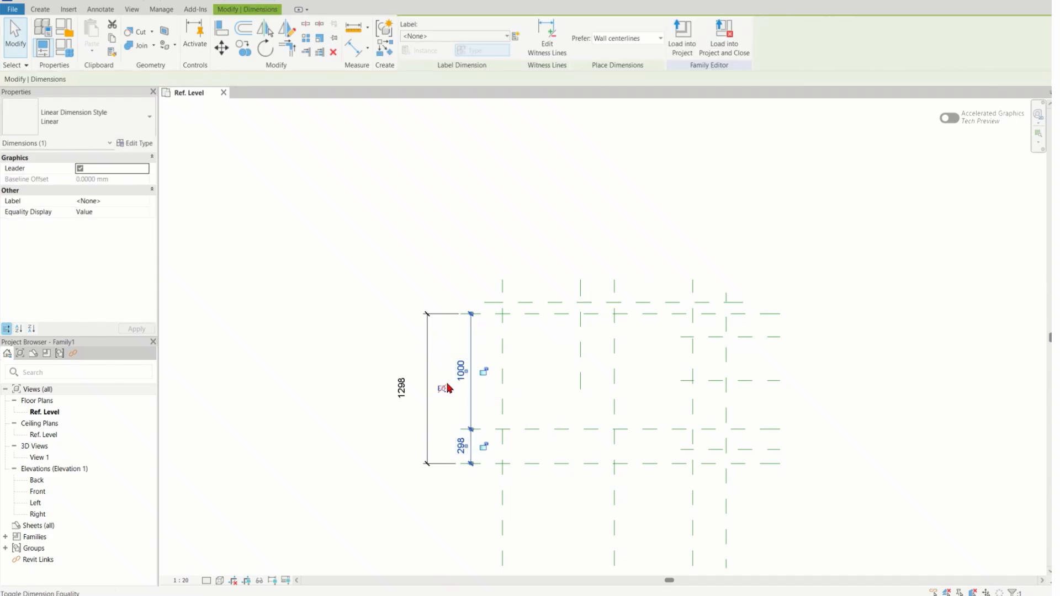
pyautogui.click(442, 388)
pyautogui.click(452, 485)
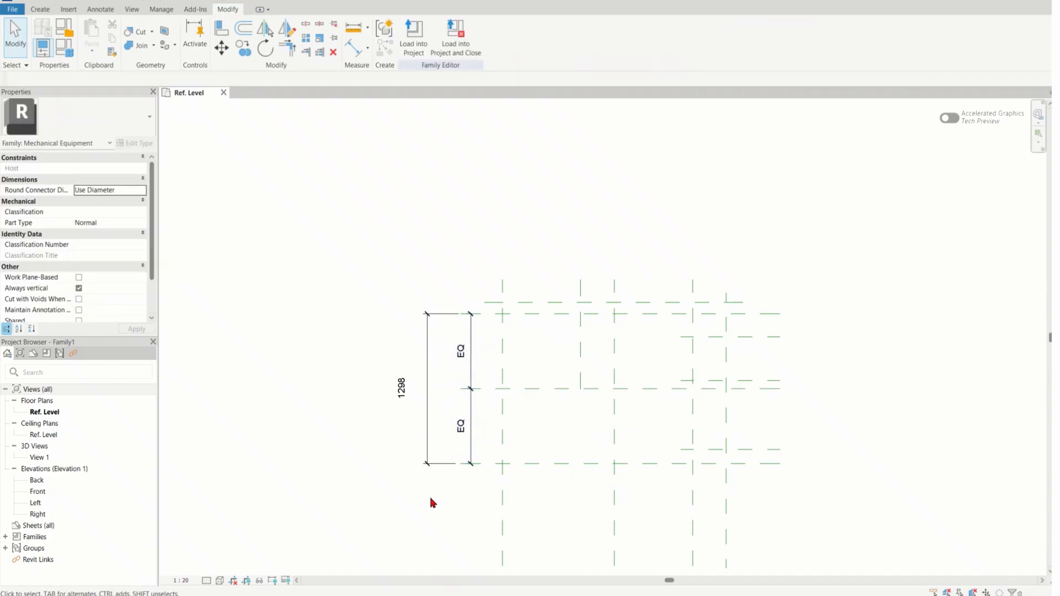
# Step: Add an aligned dimension between the upper full-length horizontal plane and the topmost horizontal plane at their left ends
pyautogui.scroll(3, 481, 414)
pyautogui.scroll(2, 500, 396)
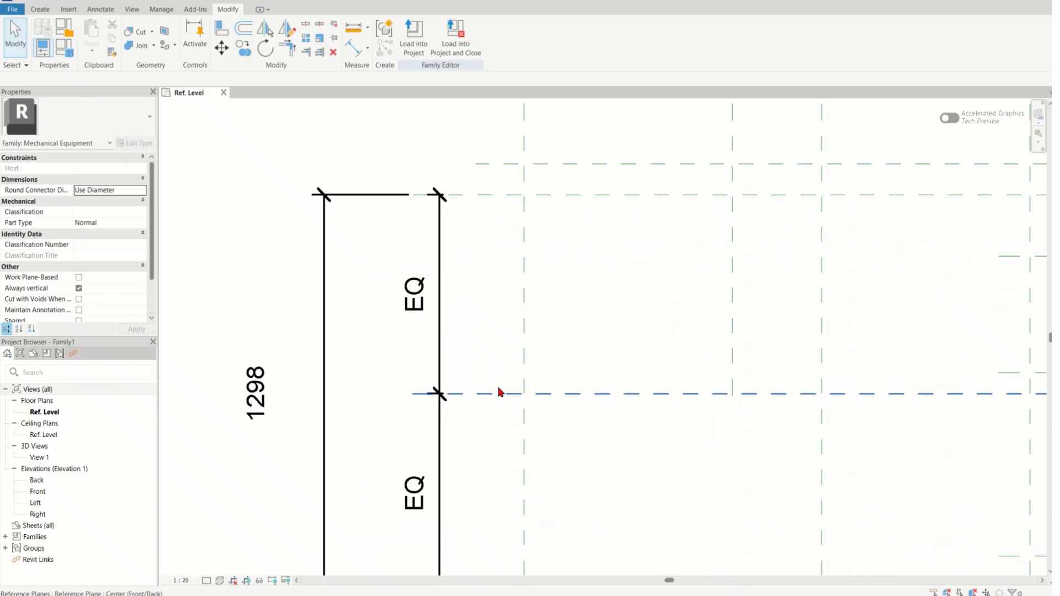
pyautogui.scroll(-3, 315, 303)
pyautogui.scroll(-3, 342, 426)
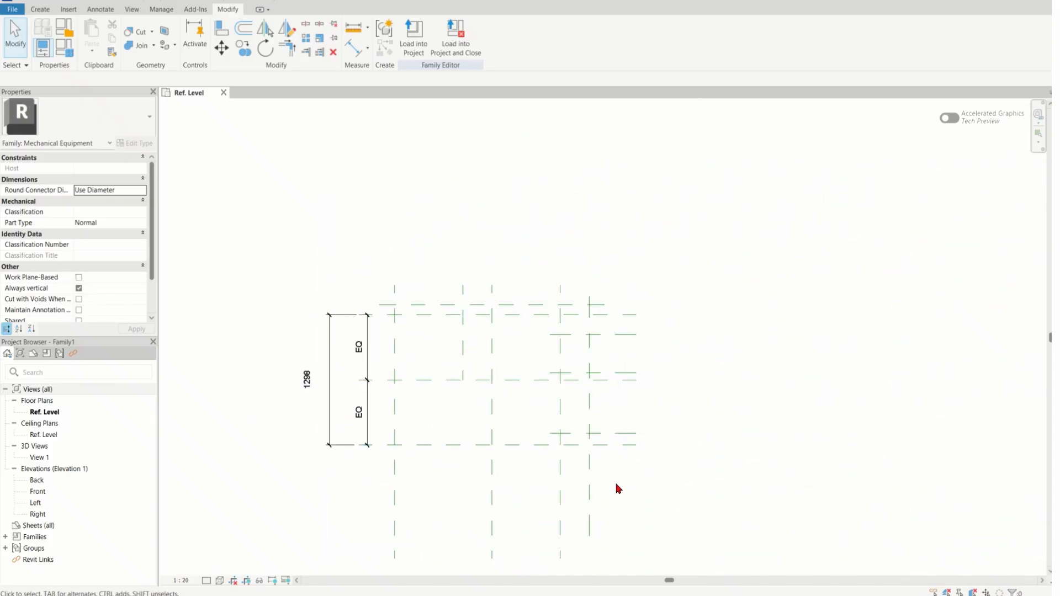
pyautogui.scroll(3, 342, 298)
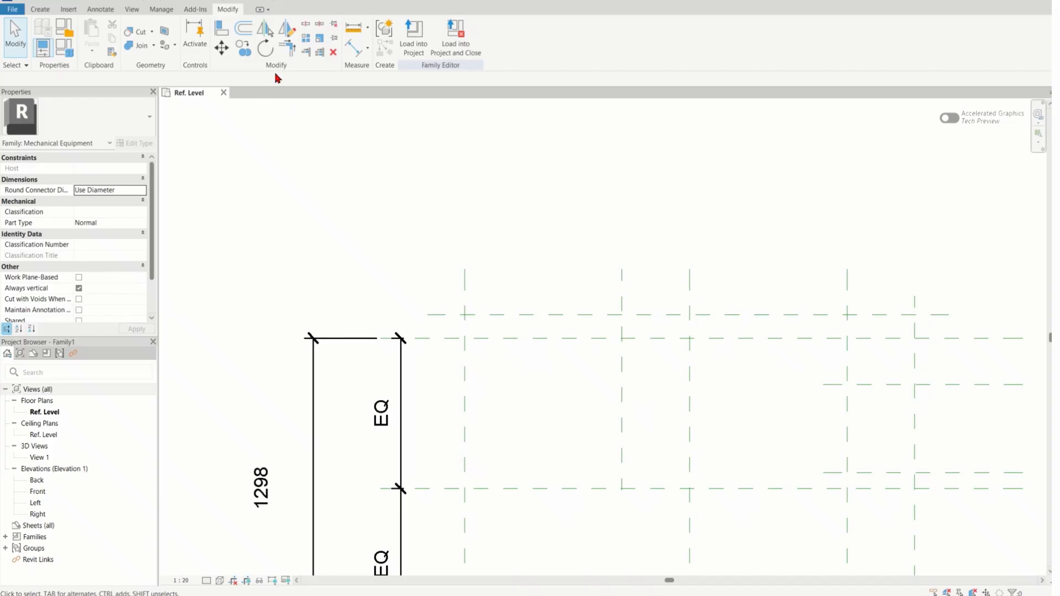
pyautogui.click(347, 52)
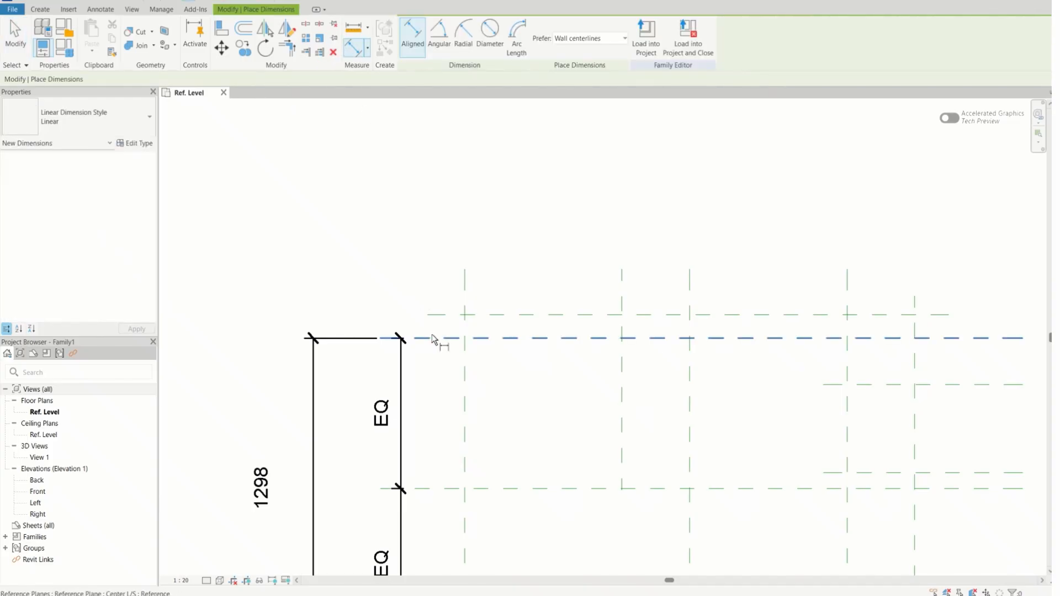
pyautogui.click(433, 338)
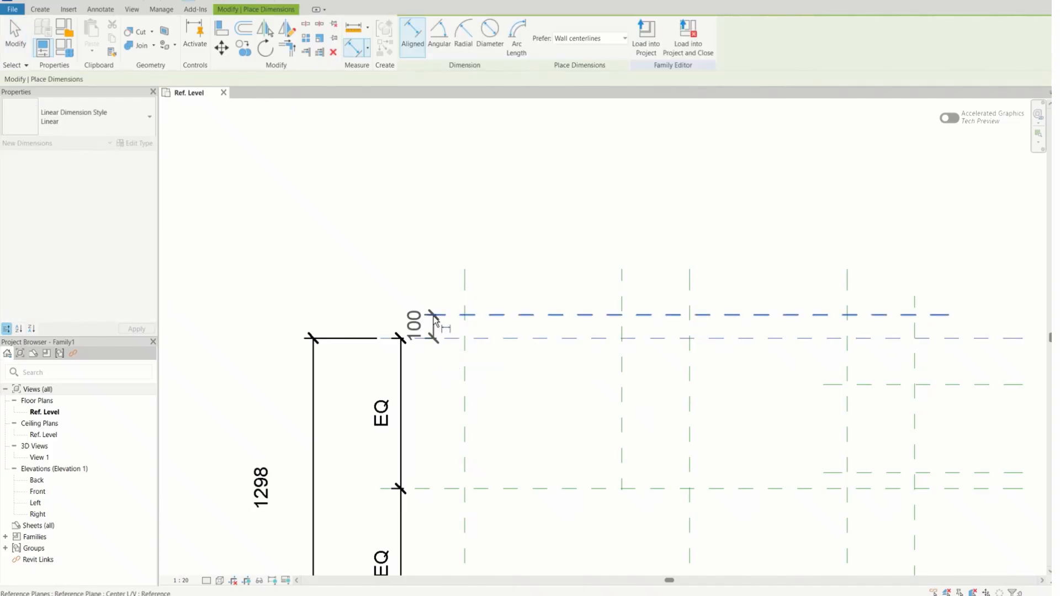
pyautogui.click(435, 318)
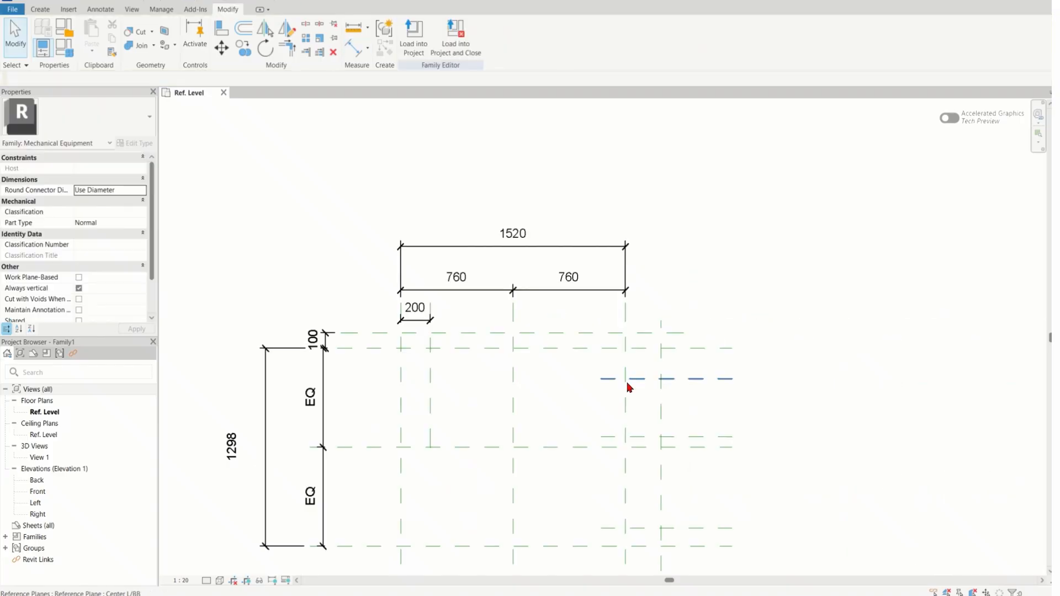
# Step: Set the overall width between the left and right main vertical reference planes to 1202 mm by moving the right plane
pyautogui.click(625, 393)
pyautogui.click(518, 238)
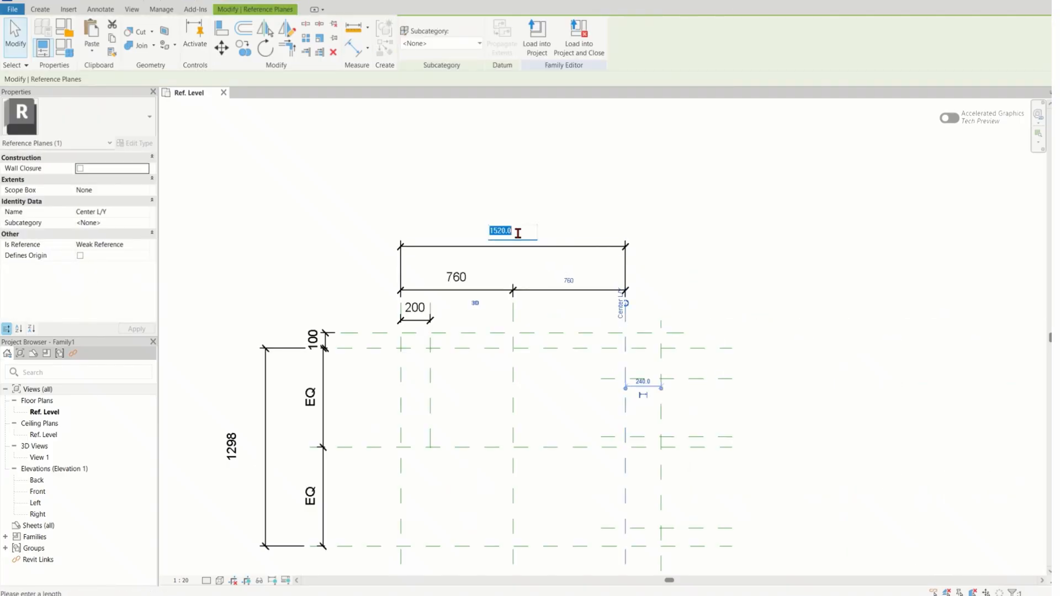
pyautogui.write('1202')
pyautogui.press('Return')
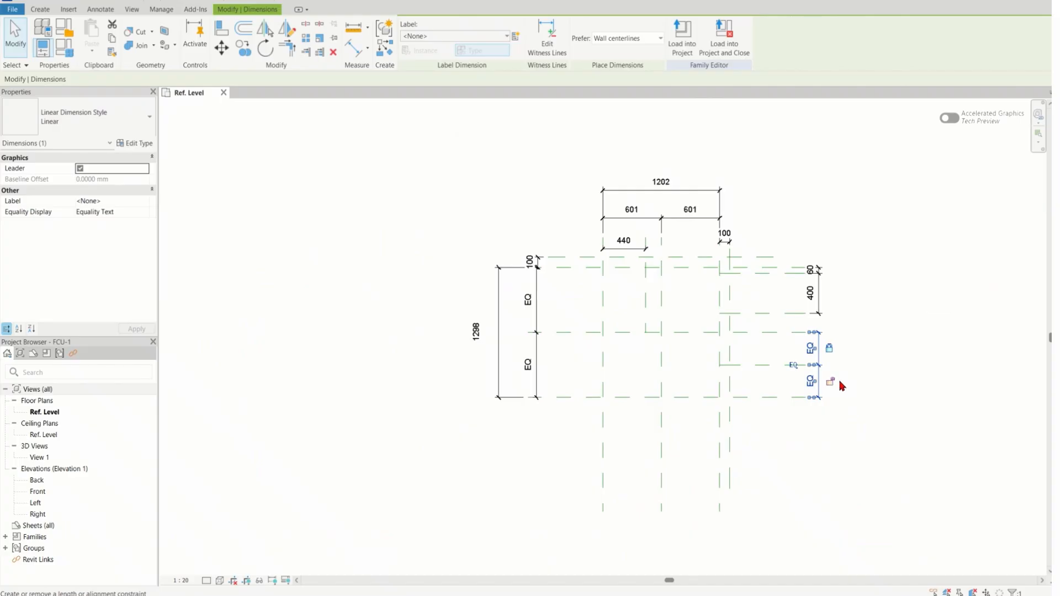
# Step: Unlock the right 601 mm segment of the chained width dimension below the overall width dimension
pyautogui.click(905, 393)
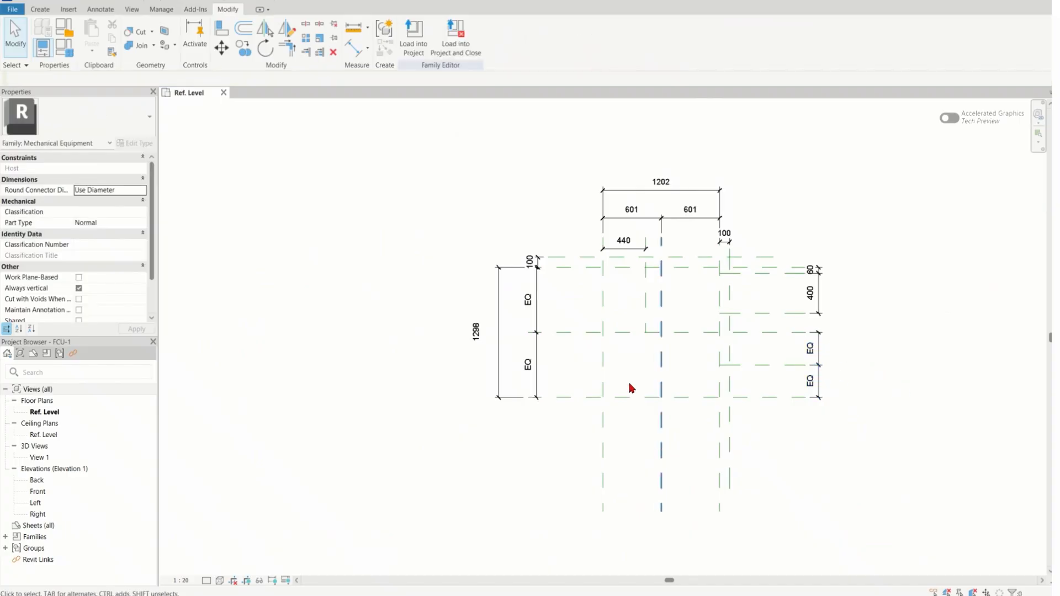
pyautogui.click(538, 371)
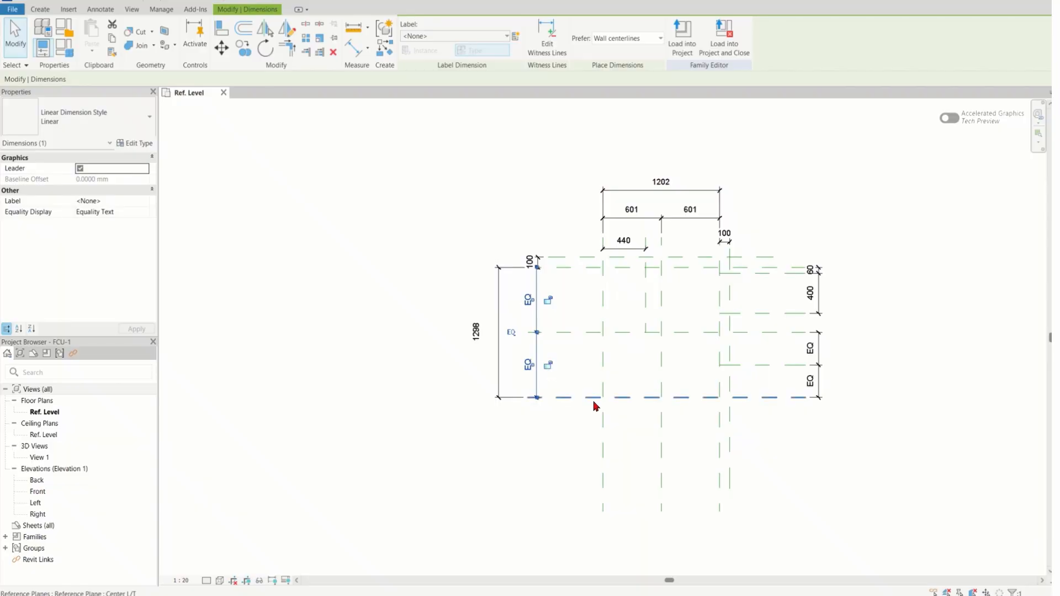
pyautogui.click(656, 355)
pyautogui.click(693, 217)
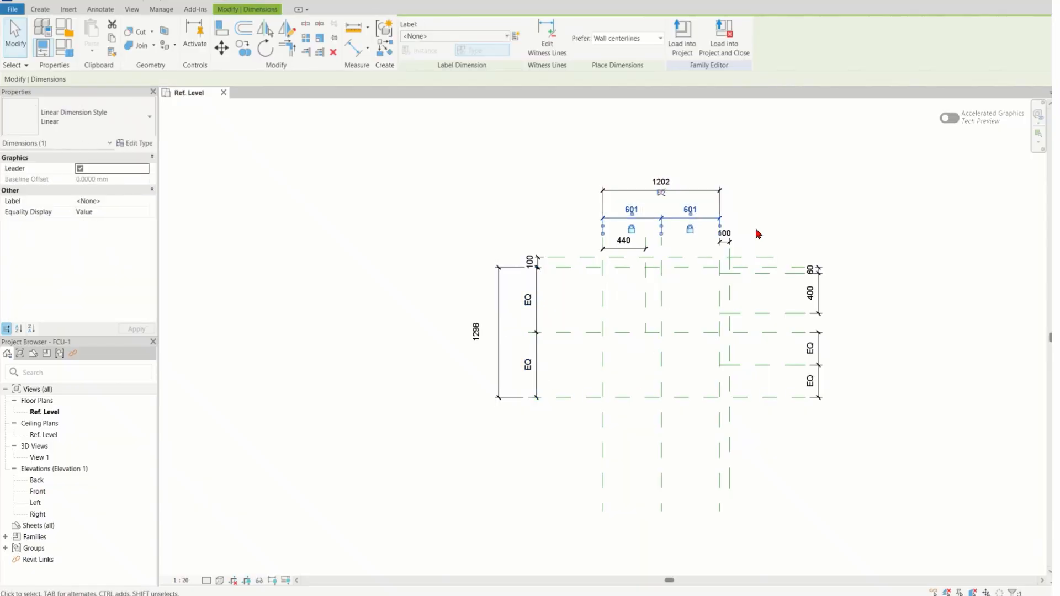
pyautogui.click(690, 229)
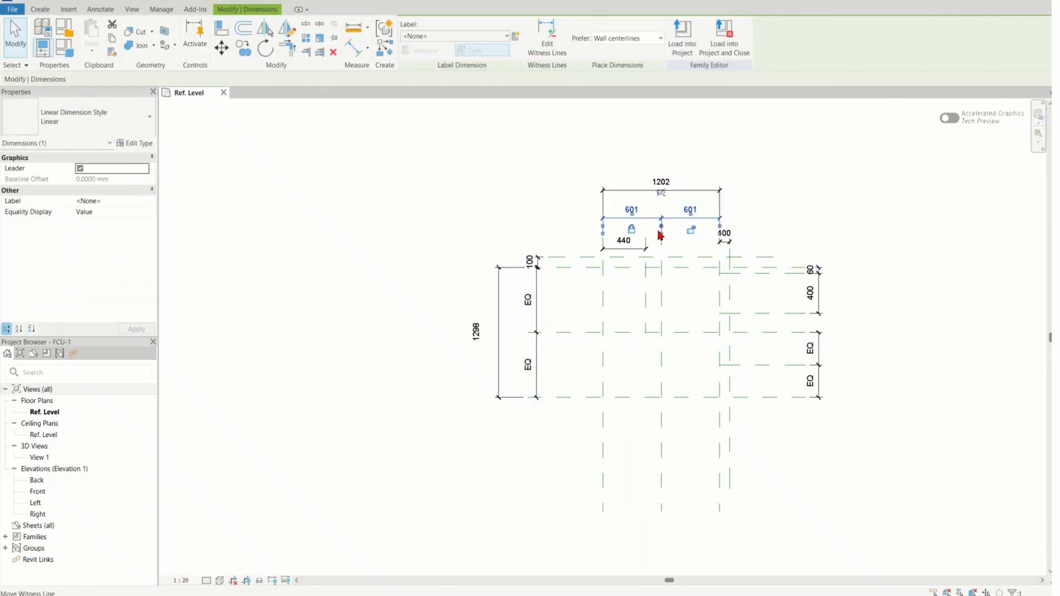
pyautogui.click(858, 233)
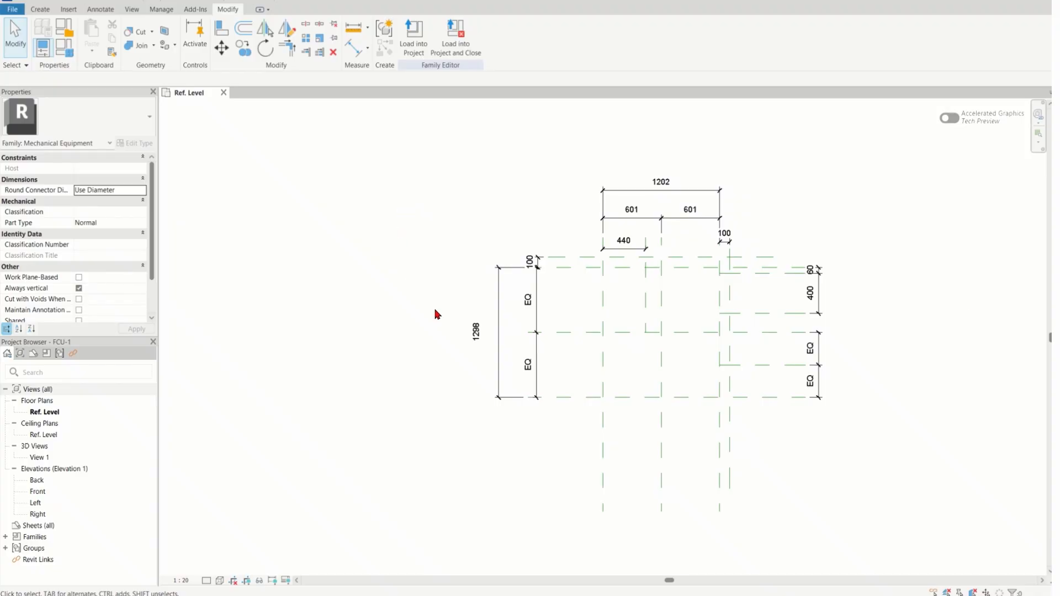
# Step: Label the overall 1298 mm depth dimension with a new type-based family parameter named Unit_Depth
pyautogui.click(476, 331)
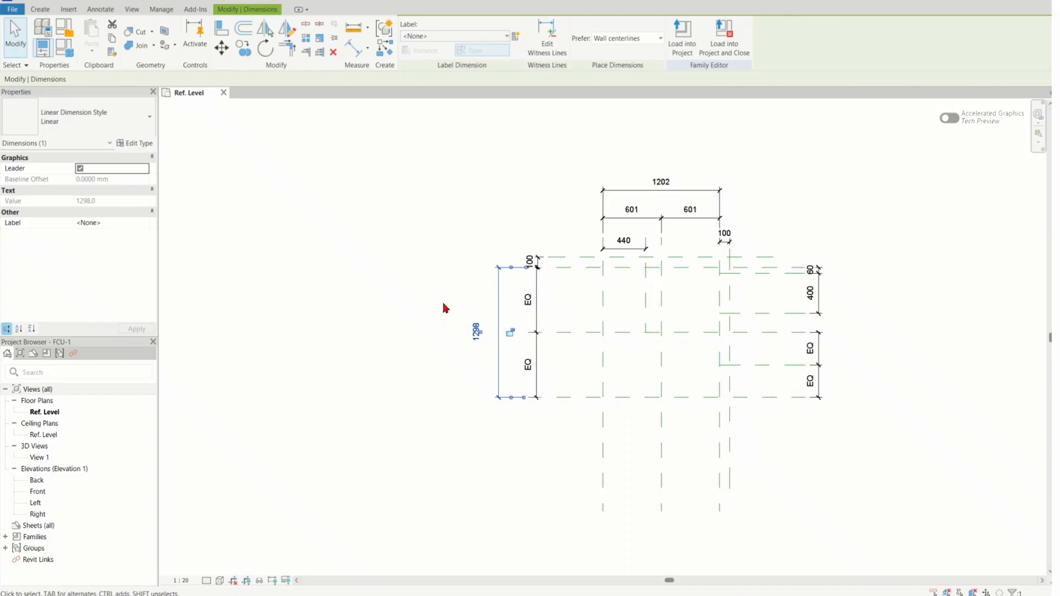
pyautogui.click(514, 37)
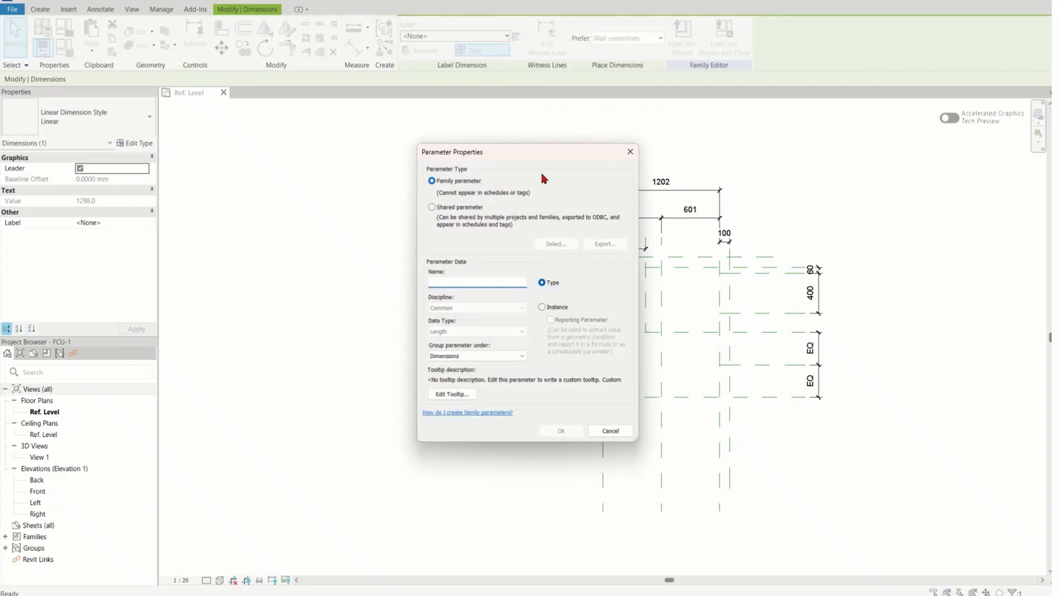
pyautogui.moveTo(551, 156); pyautogui.dragTo(487, 231)
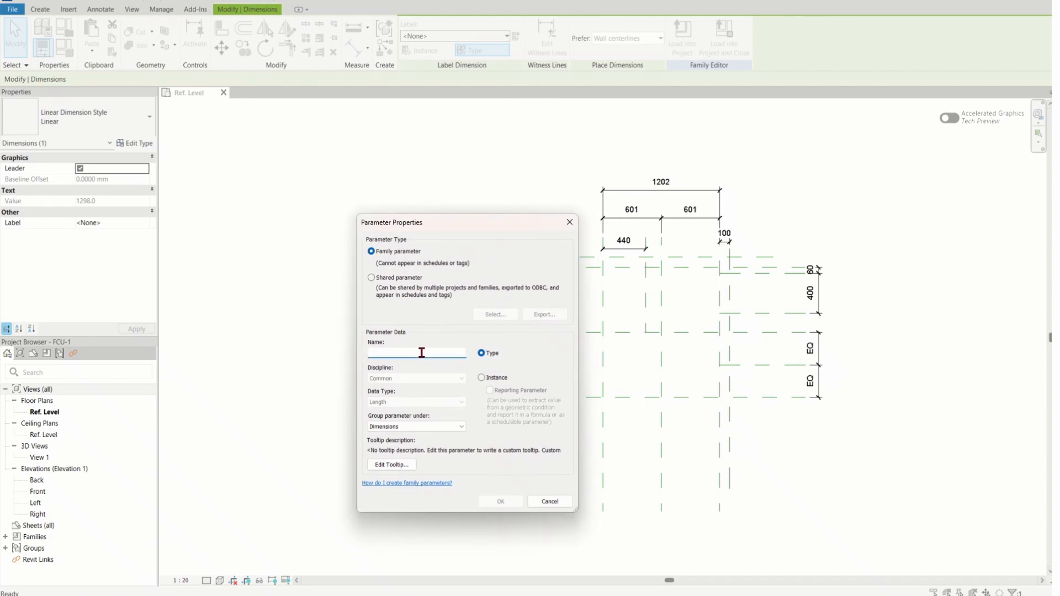
pyautogui.write('Unit_Dept')
pyautogui.write('h')
pyautogui.click(490, 502)
pyautogui.click(495, 436)
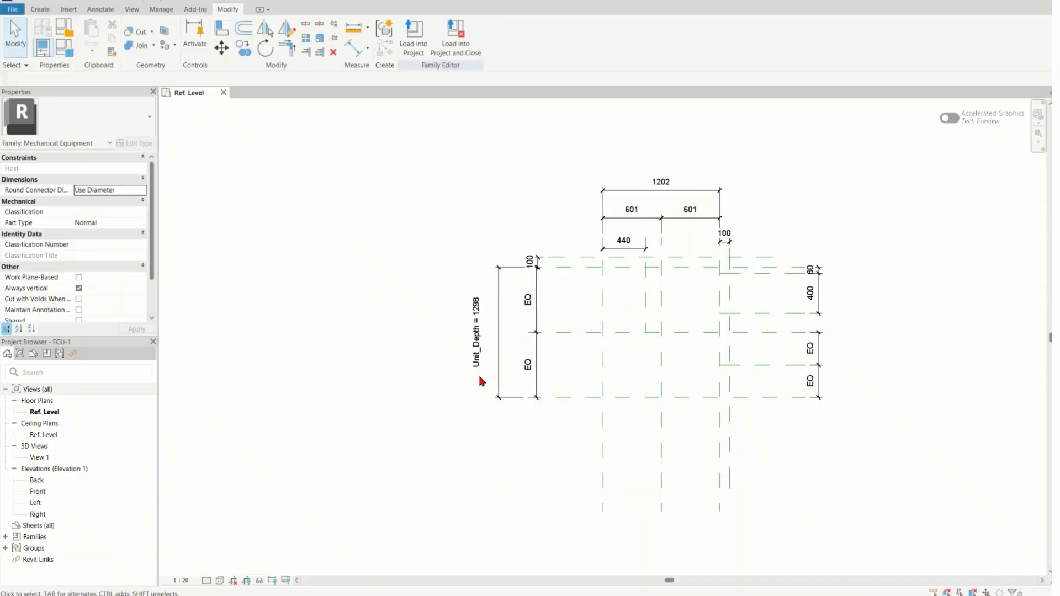
# Step: Label the overall 1202 mm width dimension with a new type-based family parameter named Unit_Width
pyautogui.scroll(8, 482, 331)
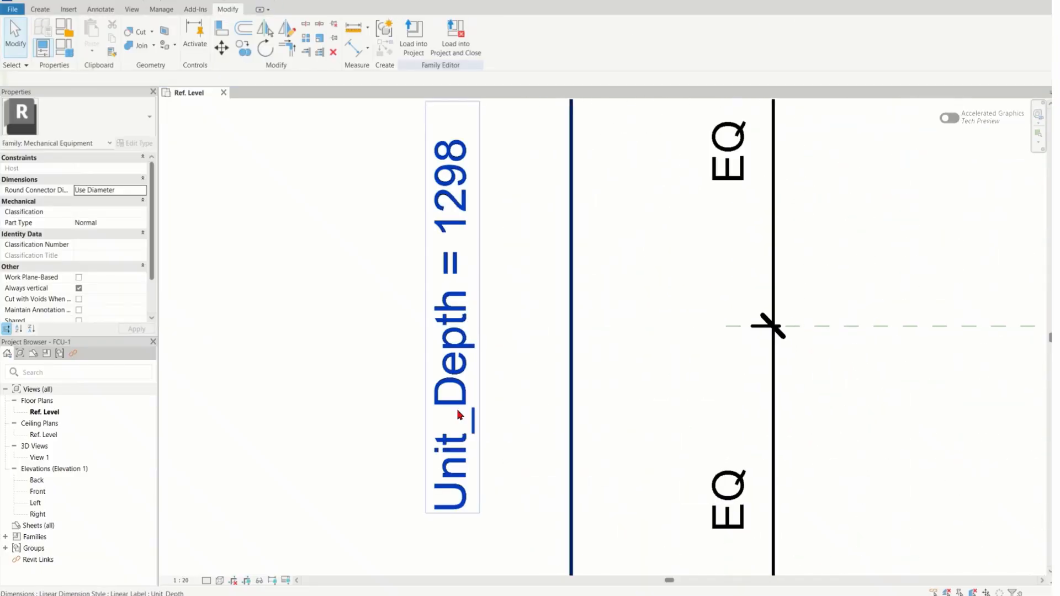
pyautogui.scroll(-3, 343, 467)
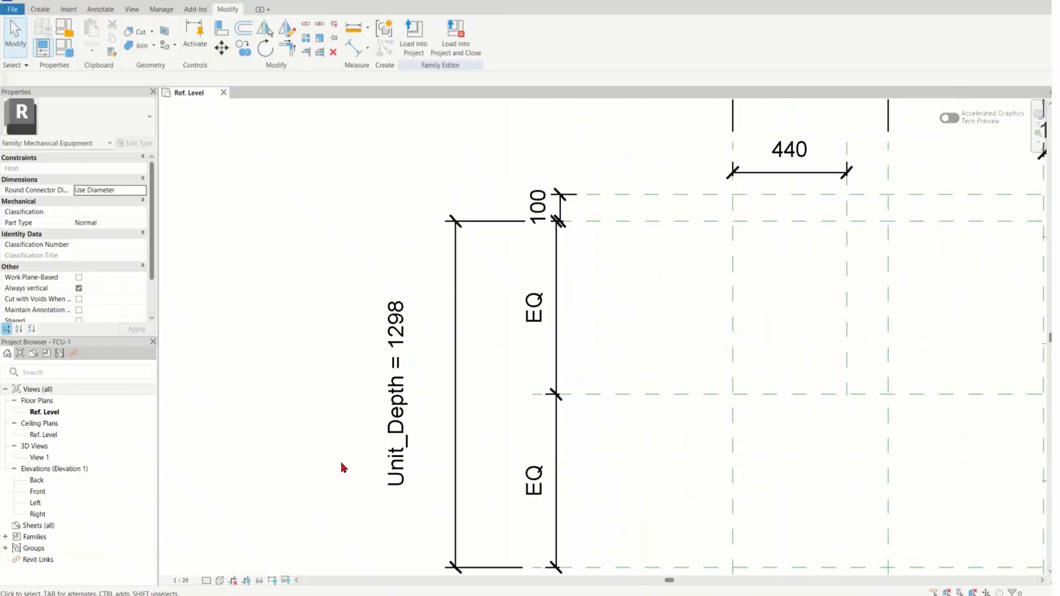
pyautogui.scroll(-1, 348, 395)
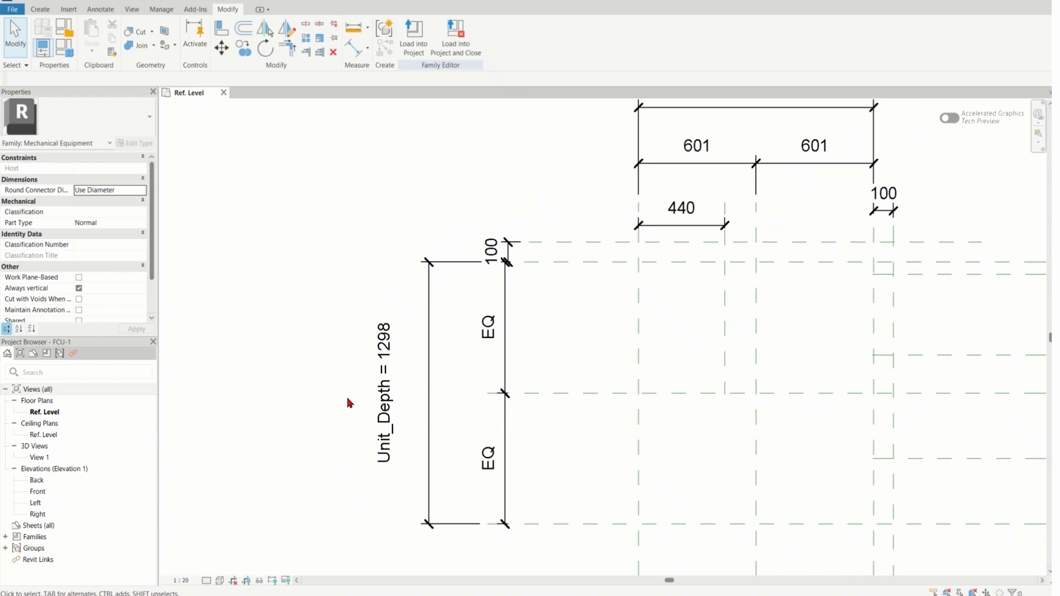
pyautogui.scroll(-1, 349, 402)
pyautogui.scroll(-1, 348, 404)
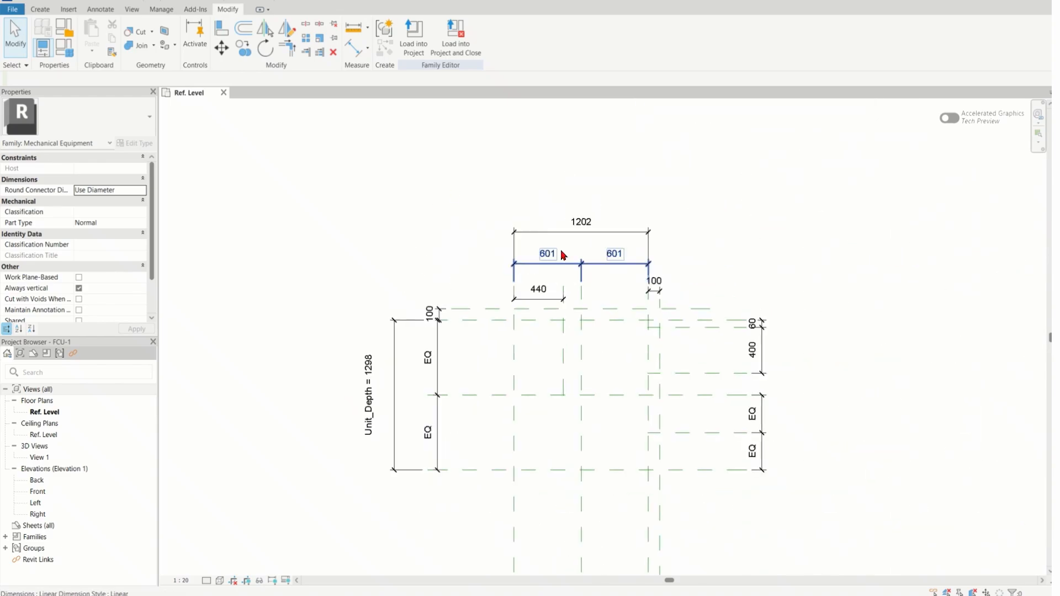
pyautogui.click(570, 228)
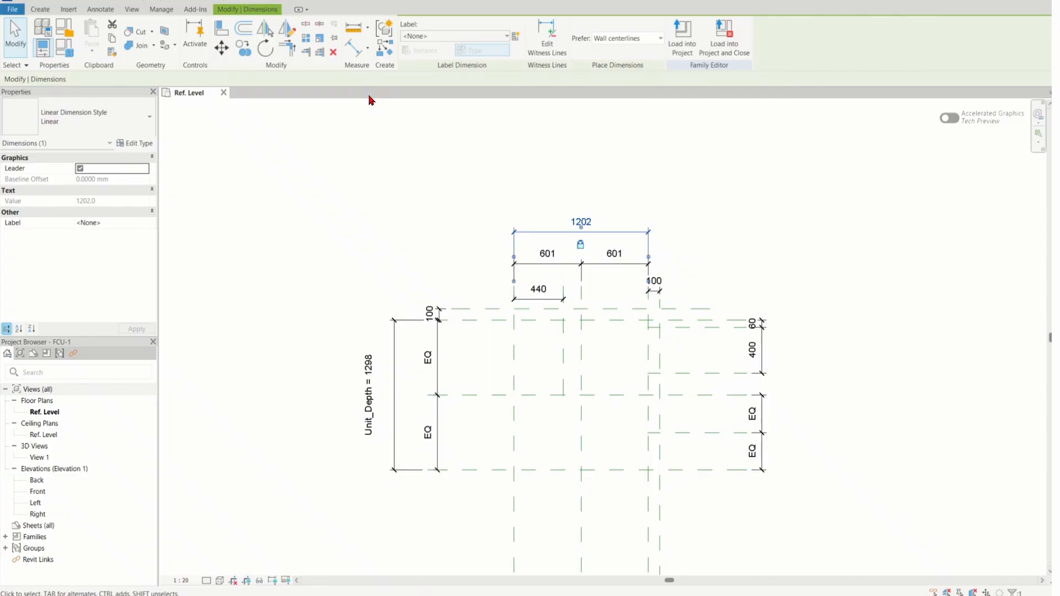
pyautogui.click(515, 36)
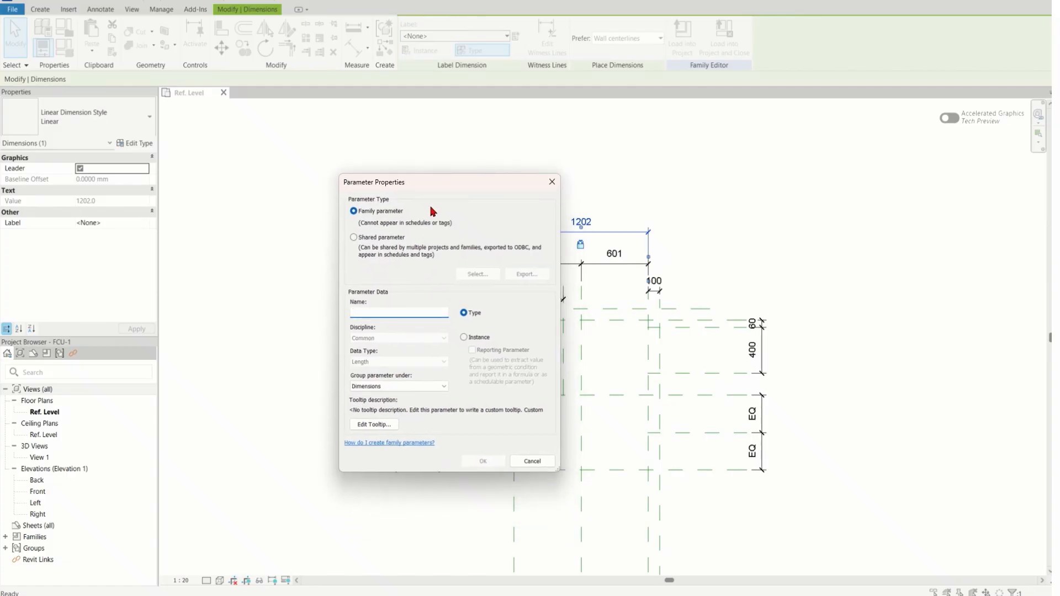
pyautogui.write('Unit_Width')
pyautogui.click(482, 461)
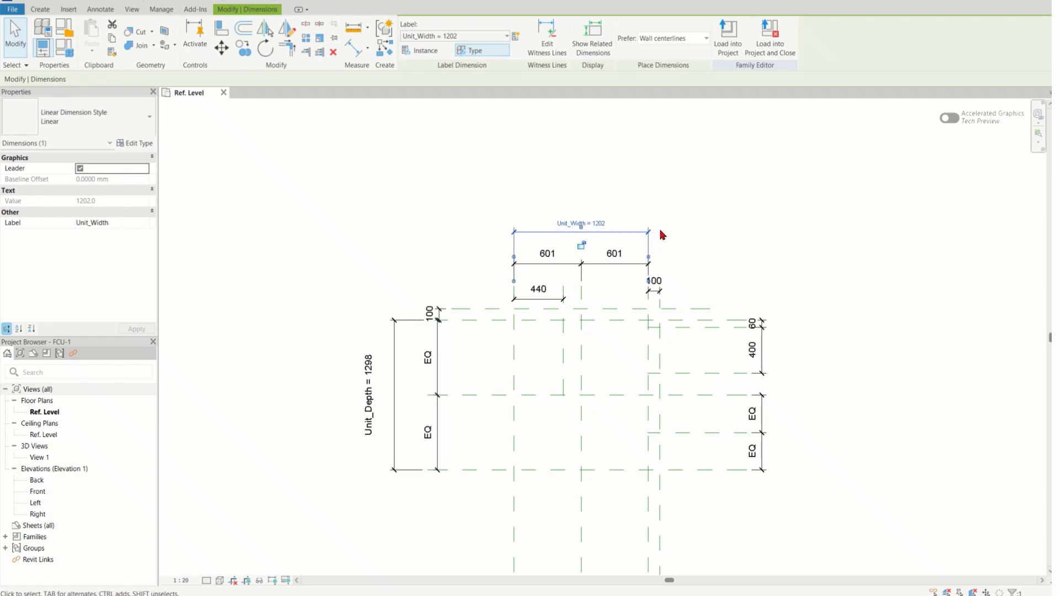
pyautogui.click(671, 214)
# Step: Label the 440 mm dimension from the left main vertical plane with a new type-based family parameter named Spigot_Position
pyautogui.scroll(5, 580, 224)
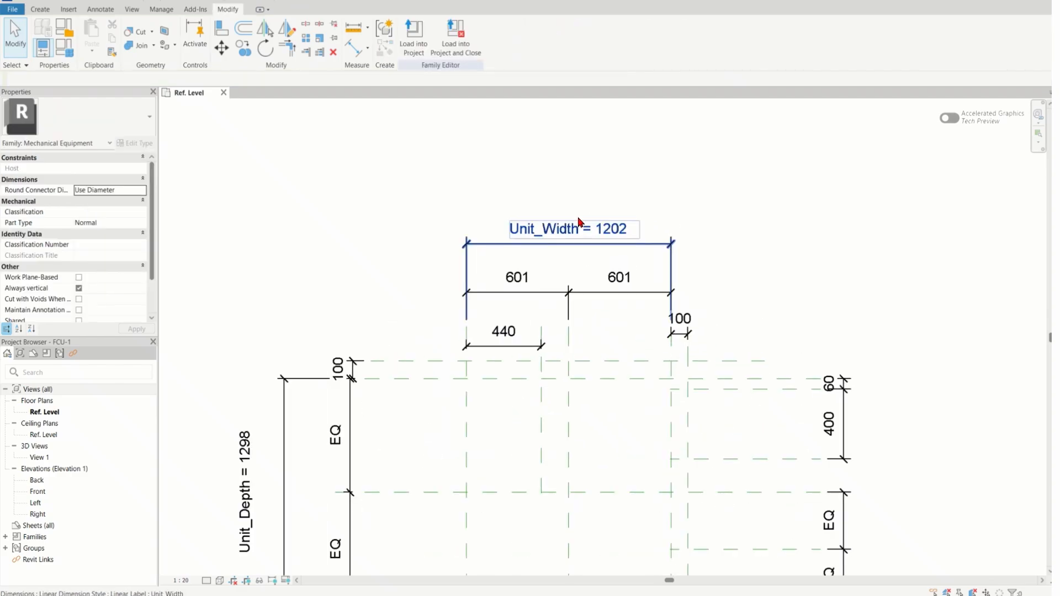
pyautogui.scroll(-5, 740, 205)
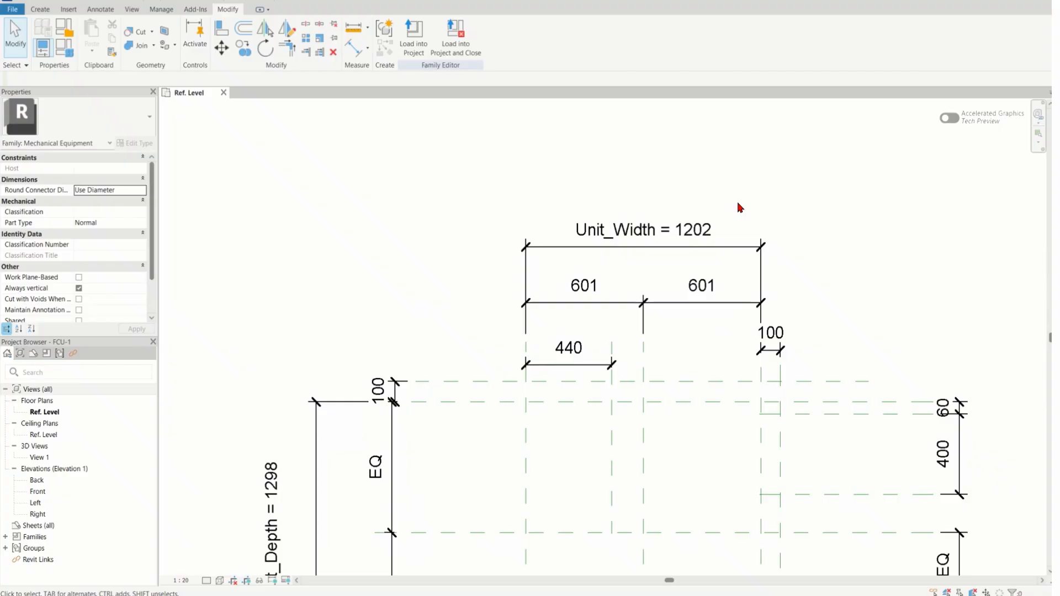
pyautogui.click(570, 353)
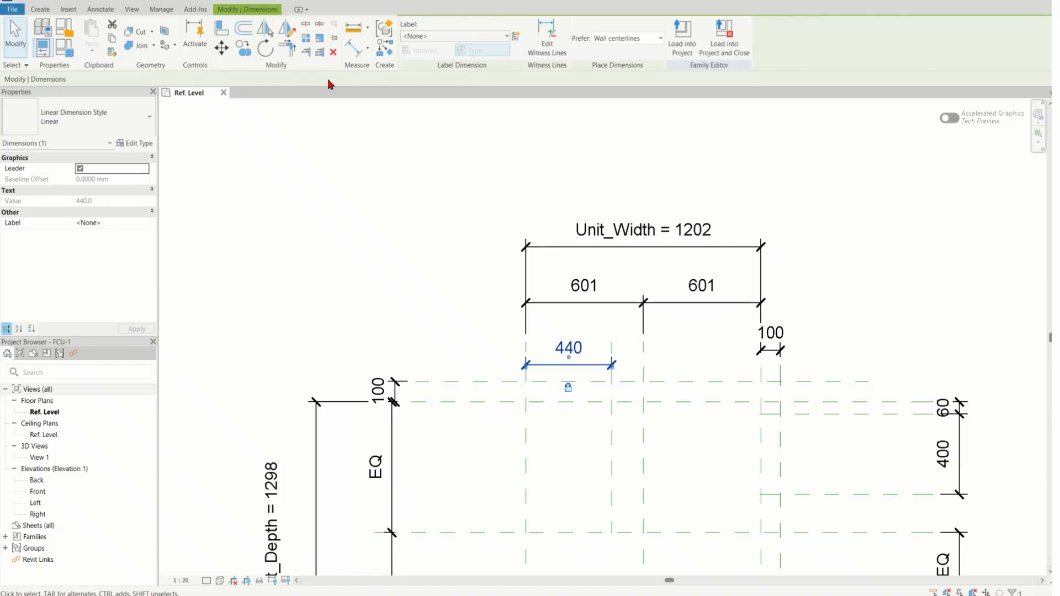
pyautogui.click(516, 36)
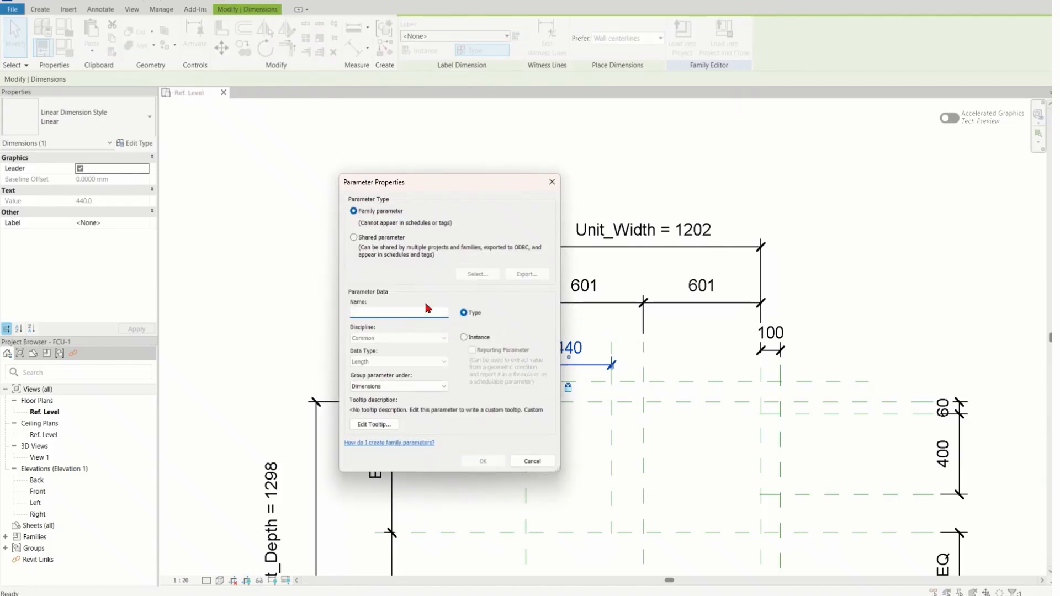
pyautogui.write('Spigot_Position')
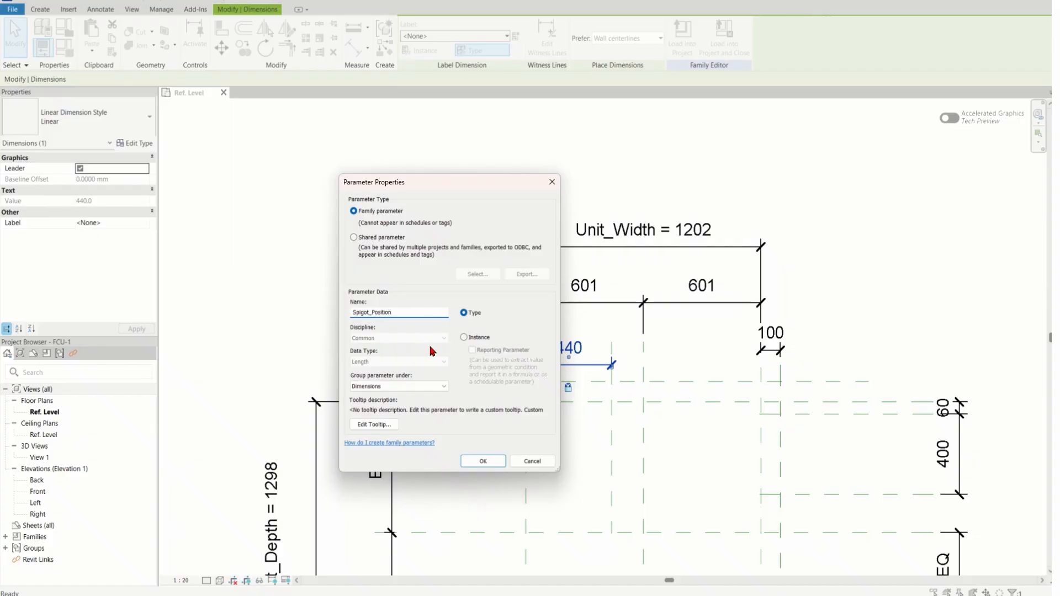
pyautogui.click(474, 462)
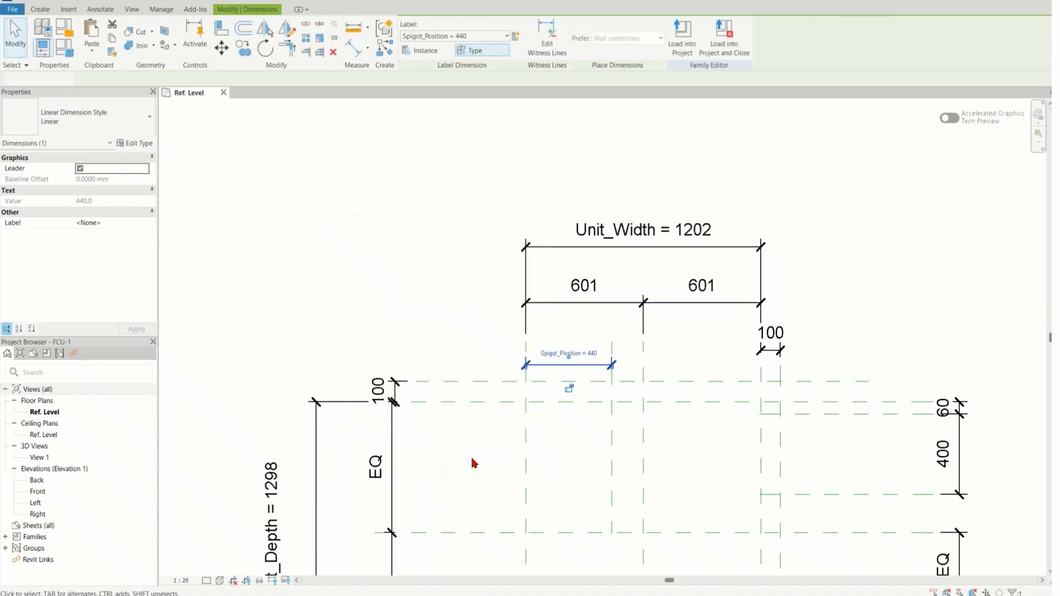
pyautogui.click(580, 432)
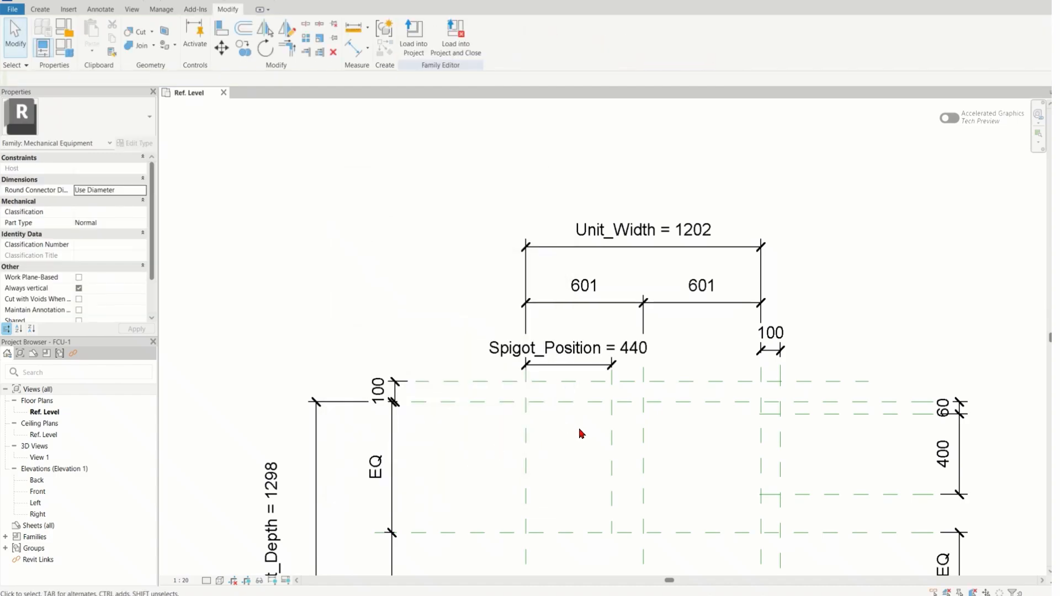
pyautogui.scroll(3, 672, 407)
pyautogui.scroll(-3, 558, 353)
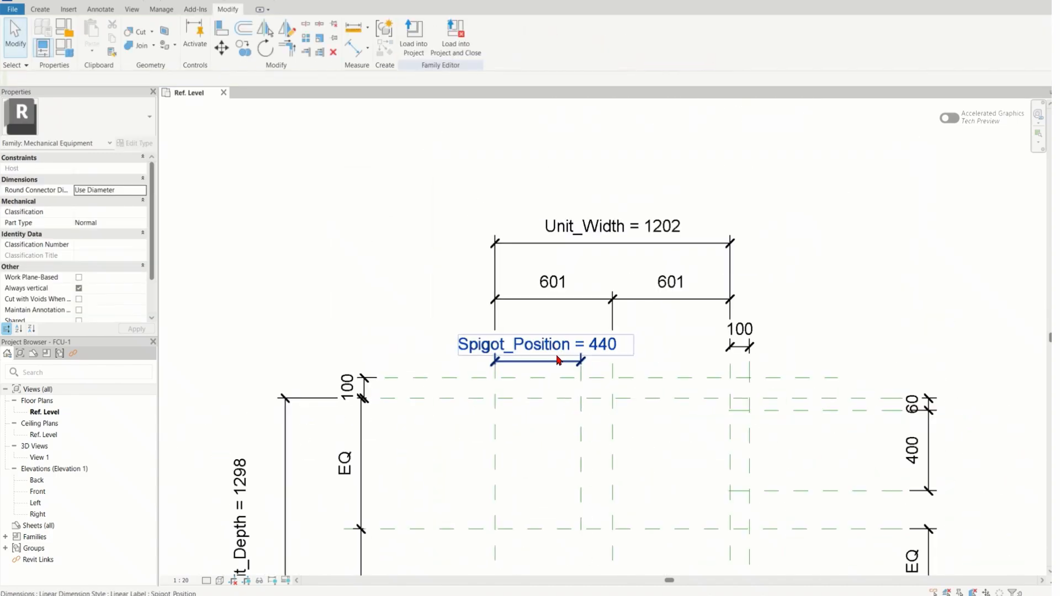
pyautogui.scroll(3, 521, 358)
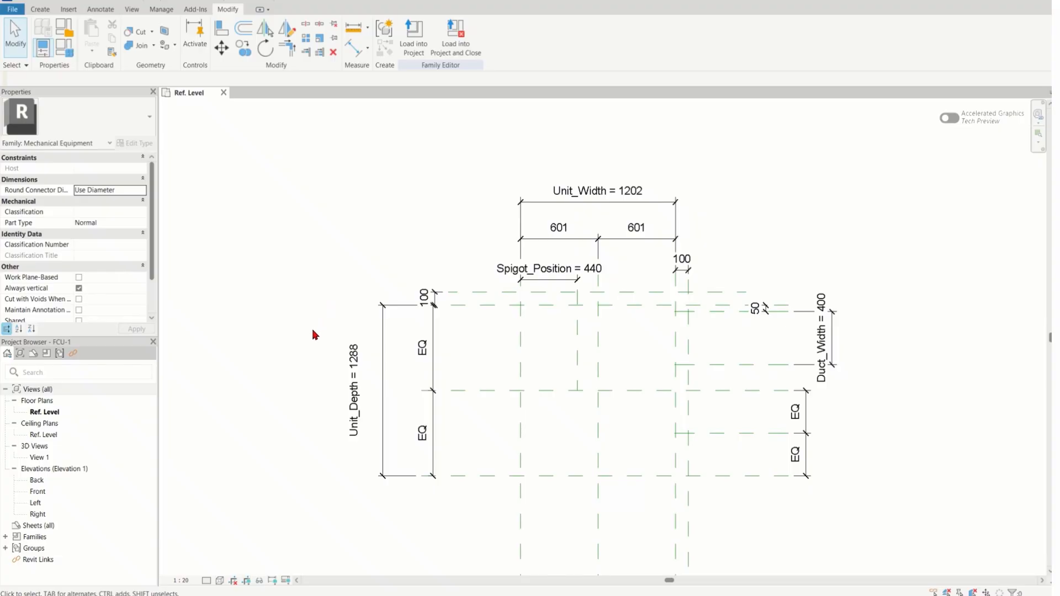
# Step: Open the Left elevation and draw a horizontal reference plane about 280 mm above Ref. Level, crossing all the vertical planes
pyautogui.doubleClick(36, 502)
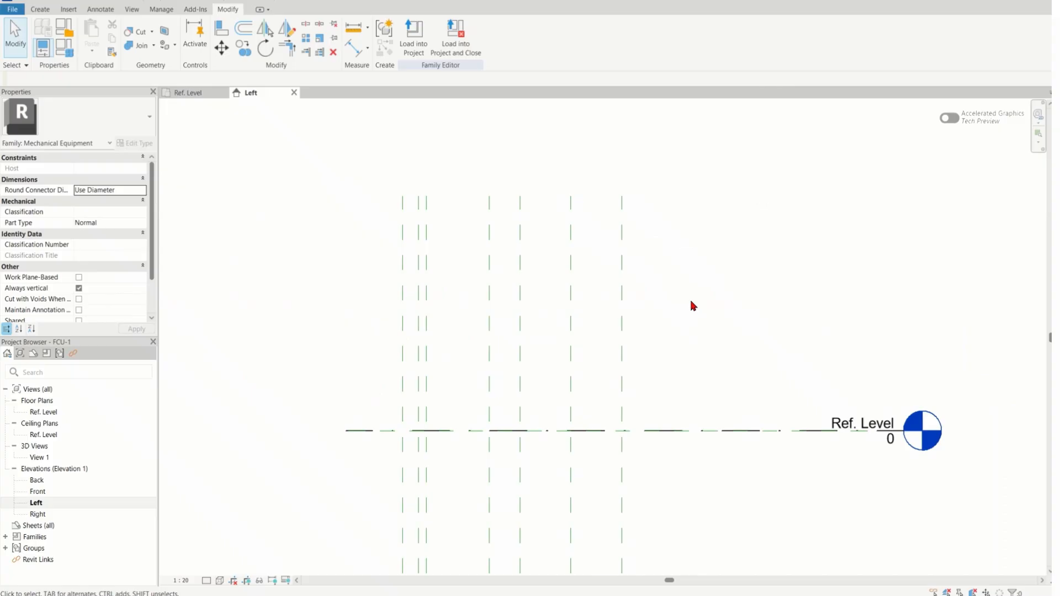
pyautogui.click(46, 9)
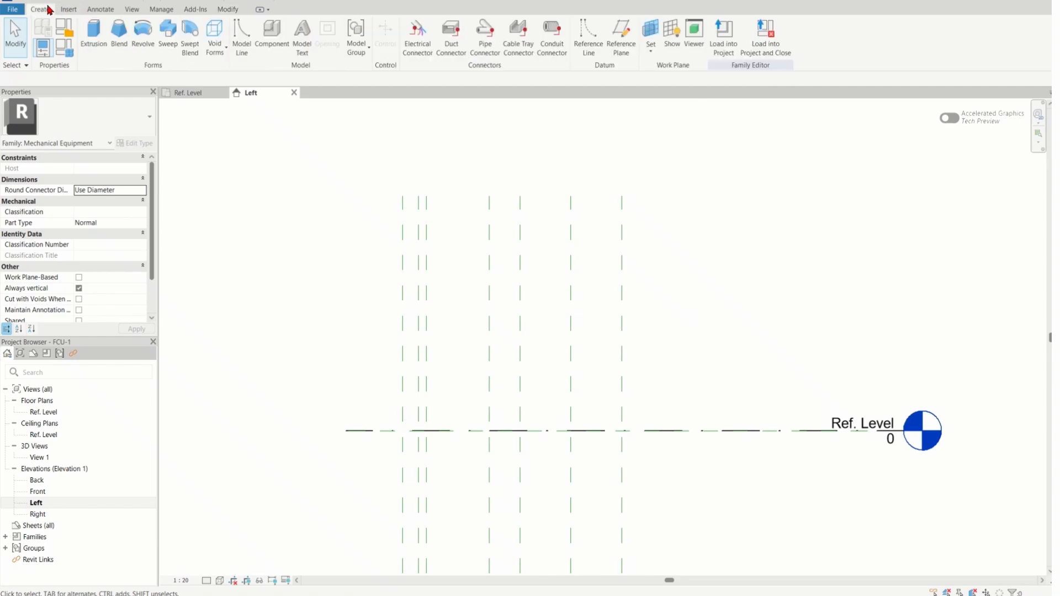
pyautogui.click(621, 36)
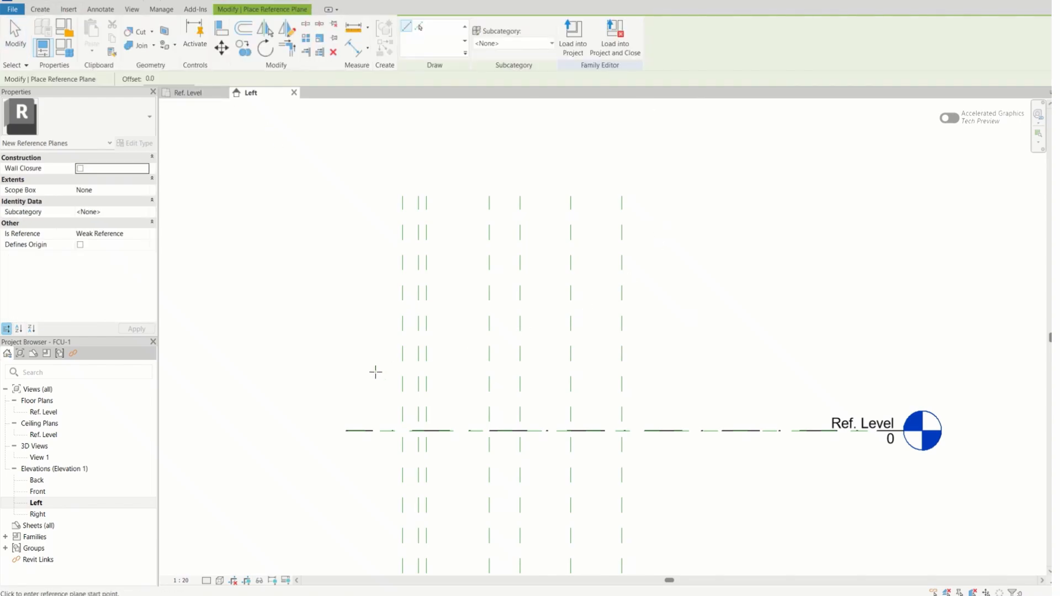
pyautogui.click(348, 385)
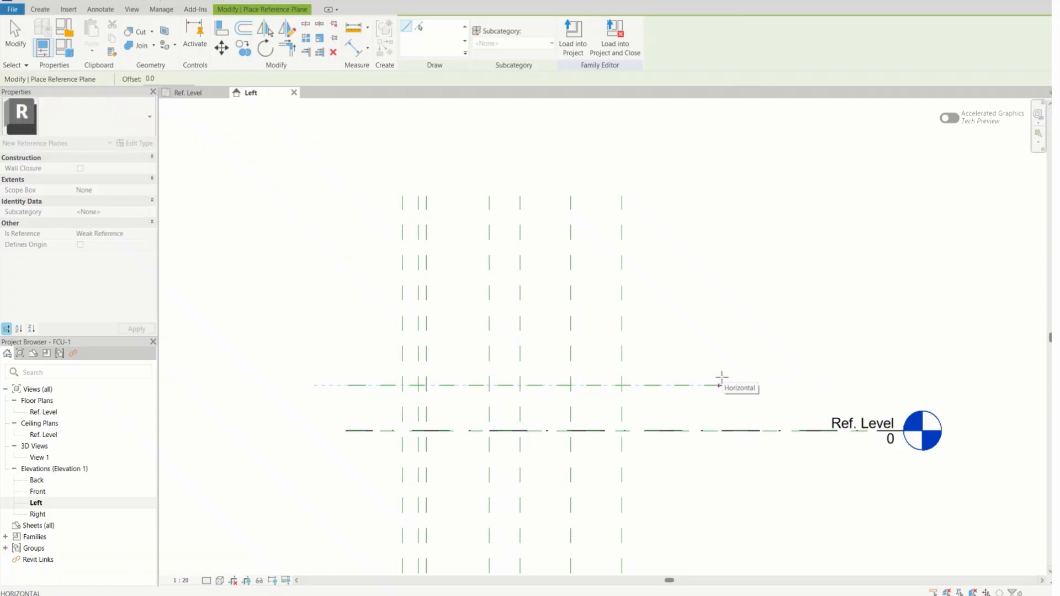
pyautogui.click(692, 385)
pyautogui.press('Escape')
pyautogui.press('Escape')
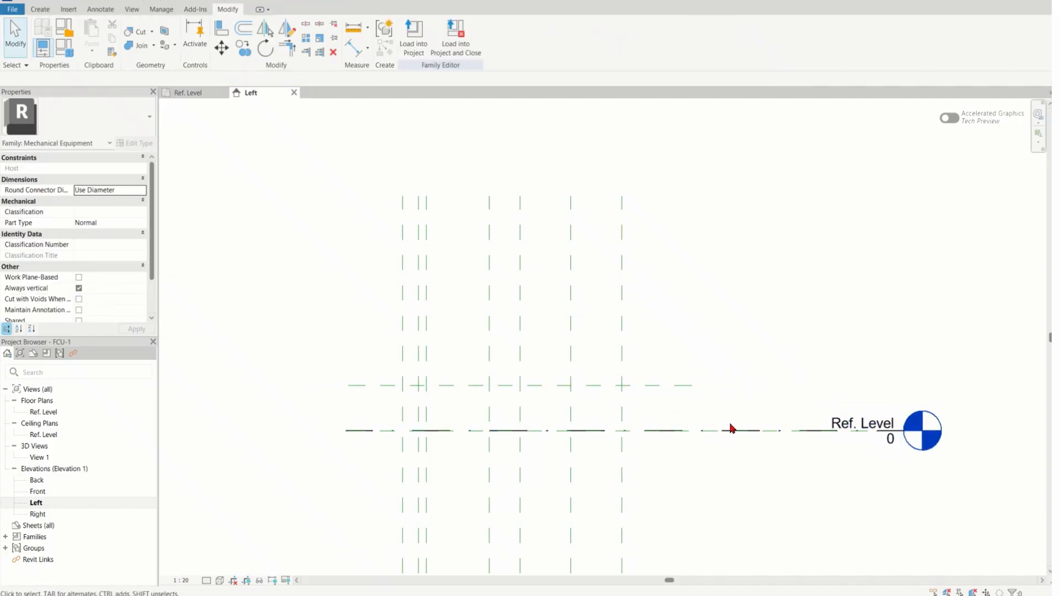
# Step: Copy the new horizontal reference plane about 260 mm straight up
pyautogui.click(689, 388)
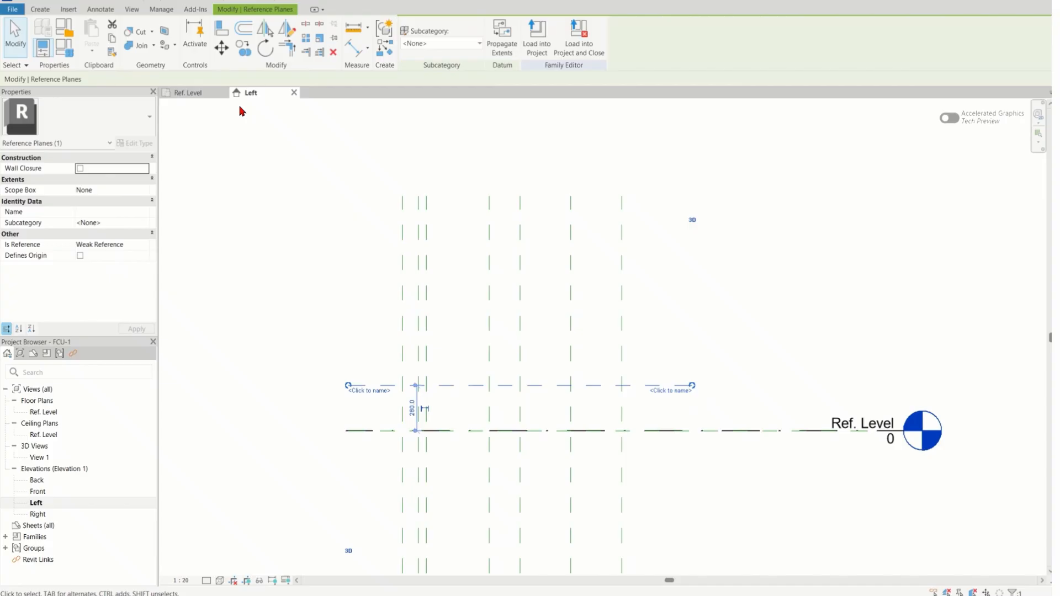
pyautogui.click(243, 48)
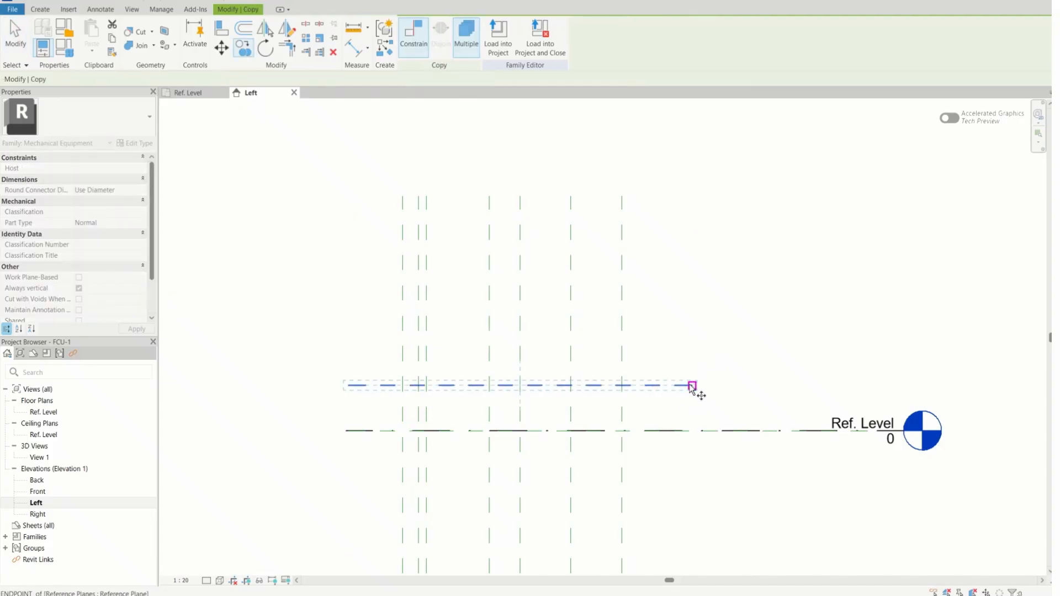
pyautogui.click(691, 387)
pyautogui.click(691, 343)
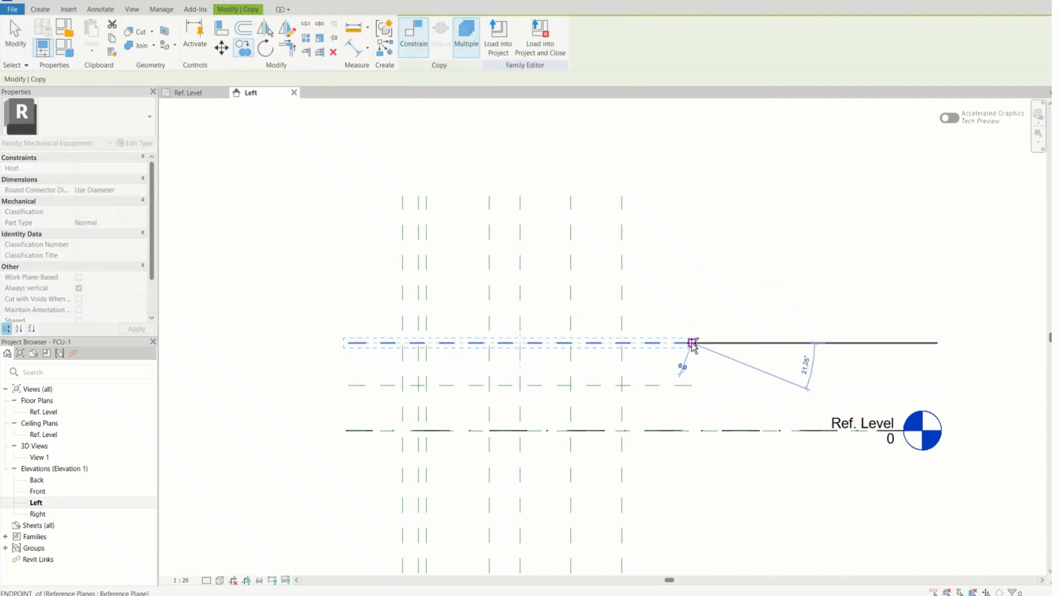
pyautogui.click(745, 378)
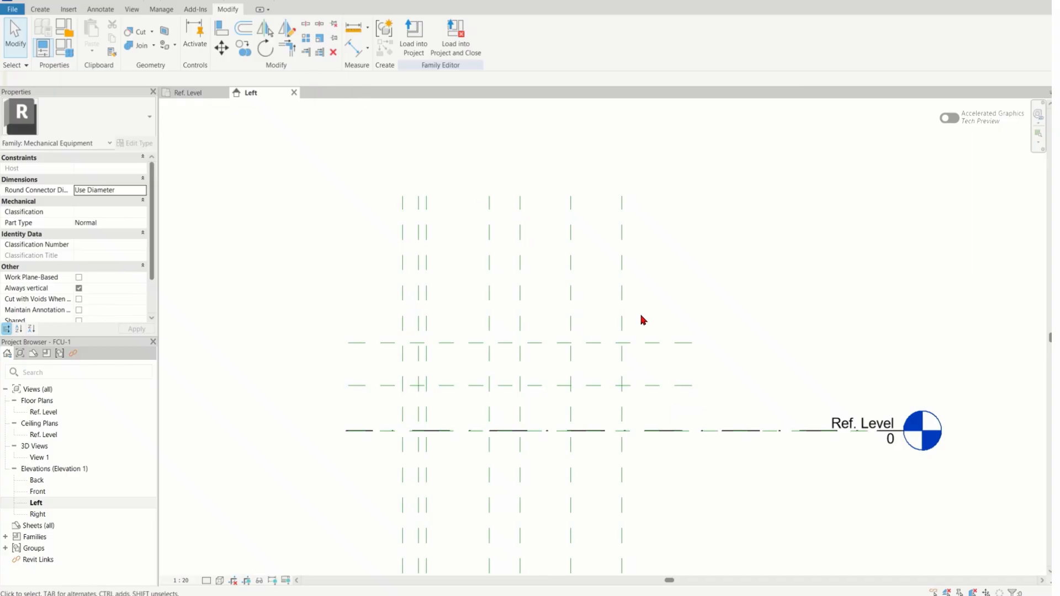
# Step: Copy the lower horizontal reference plane down to about 50 mm above Ref. Level
pyautogui.click(657, 386)
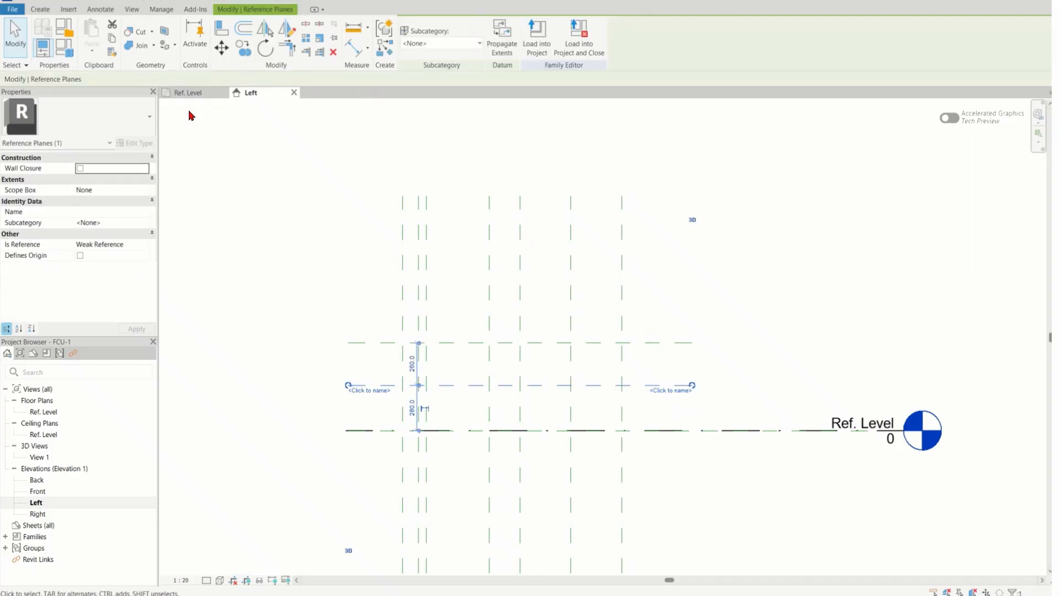
pyautogui.click(243, 47)
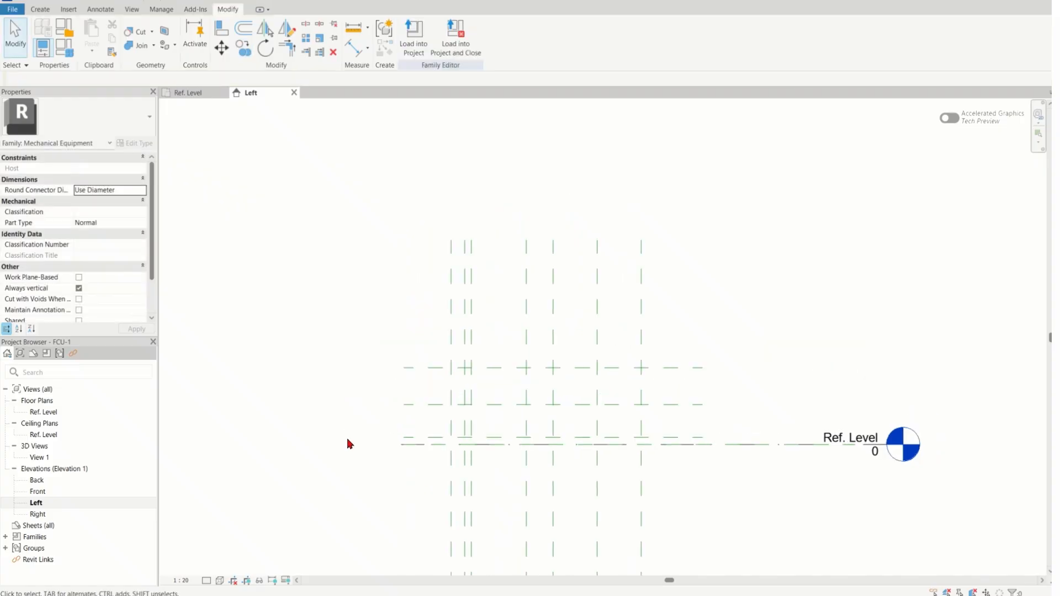
# Step: Add an aligned dimension between Ref. Level and the topmost horizontal reference plane, placed beside the planes' left ends
pyautogui.click(352, 49)
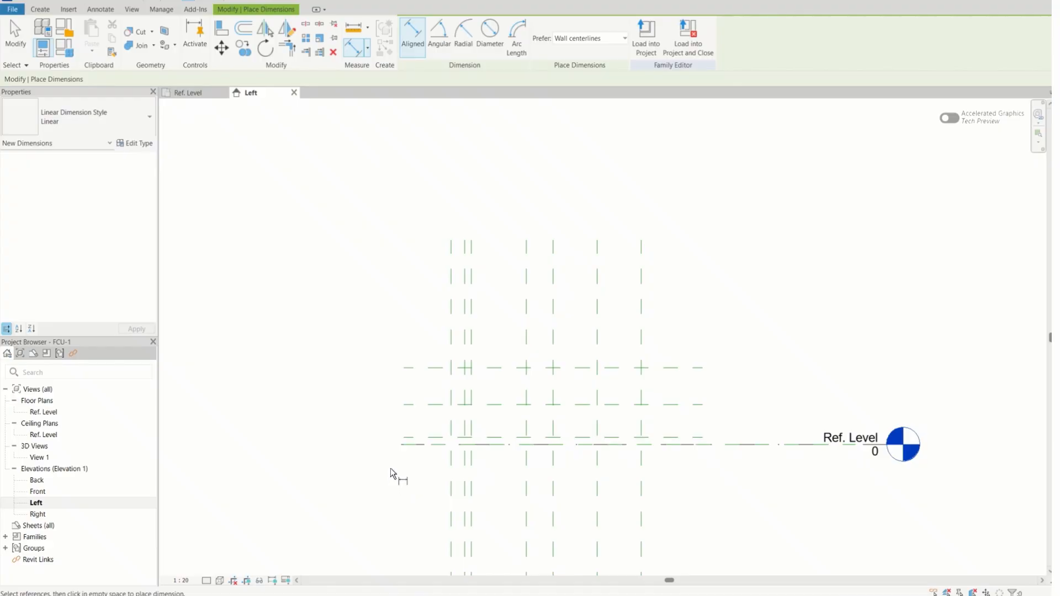
pyautogui.click(409, 445)
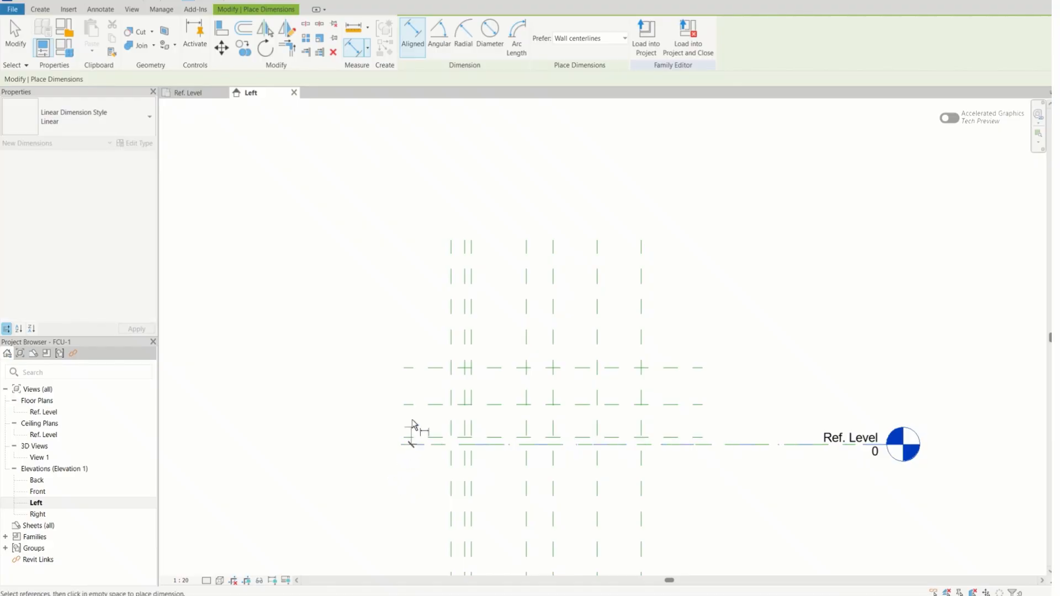
pyautogui.click(410, 371)
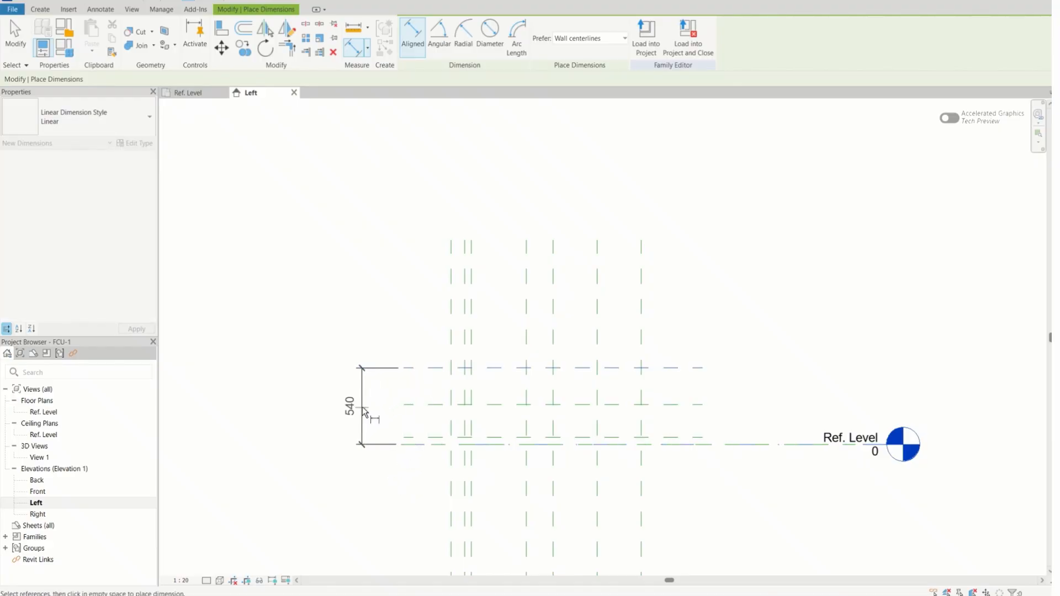
pyautogui.click(357, 413)
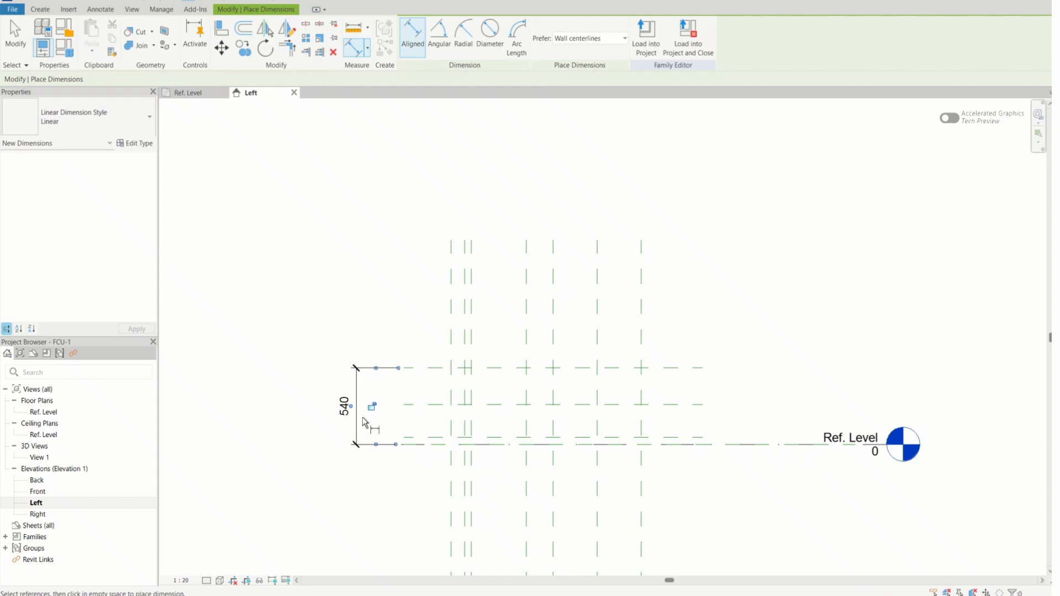
pyautogui.press('Escape')
pyautogui.click(345, 416)
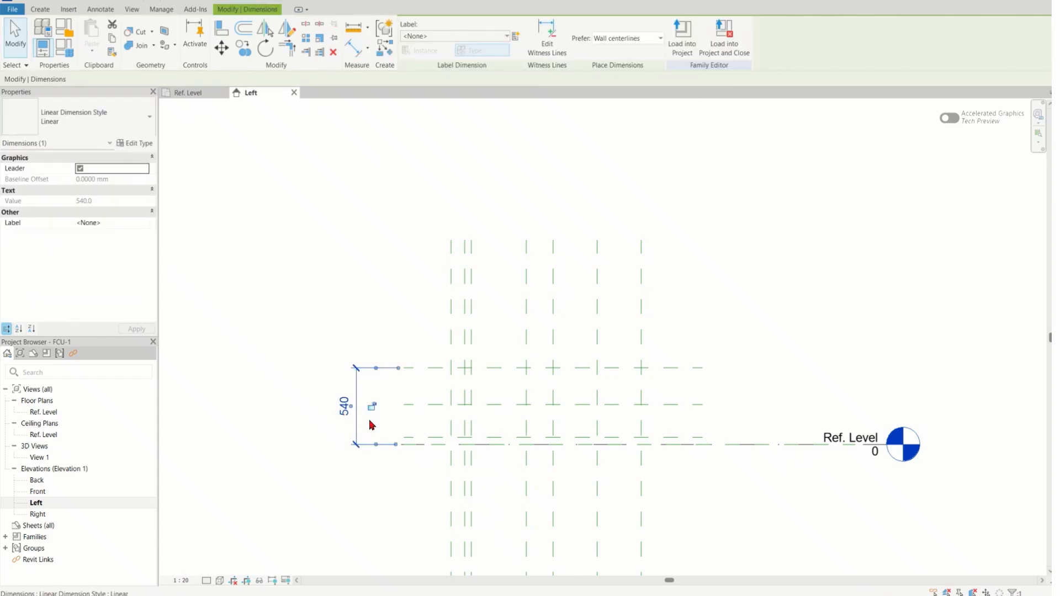
pyautogui.press('Escape')
# Step: Set the overall height dimension to 475 mm by shifting Ref. Level rather than the top plane
pyautogui.click(415, 444)
pyautogui.click(350, 407)
pyautogui.click(347, 407)
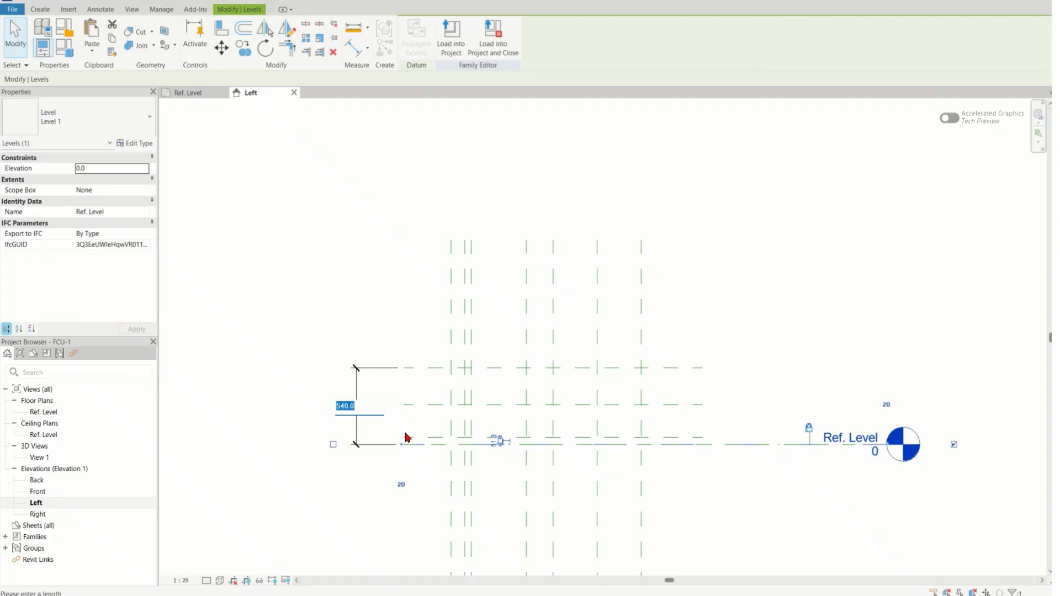
pyautogui.write('475')
pyautogui.press('Return')
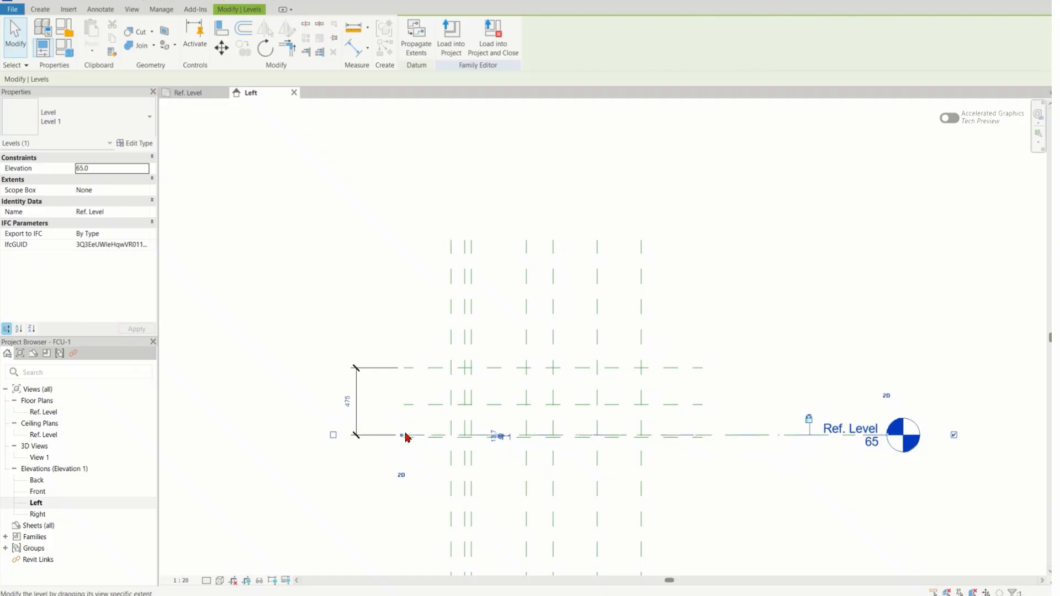
pyautogui.click(744, 511)
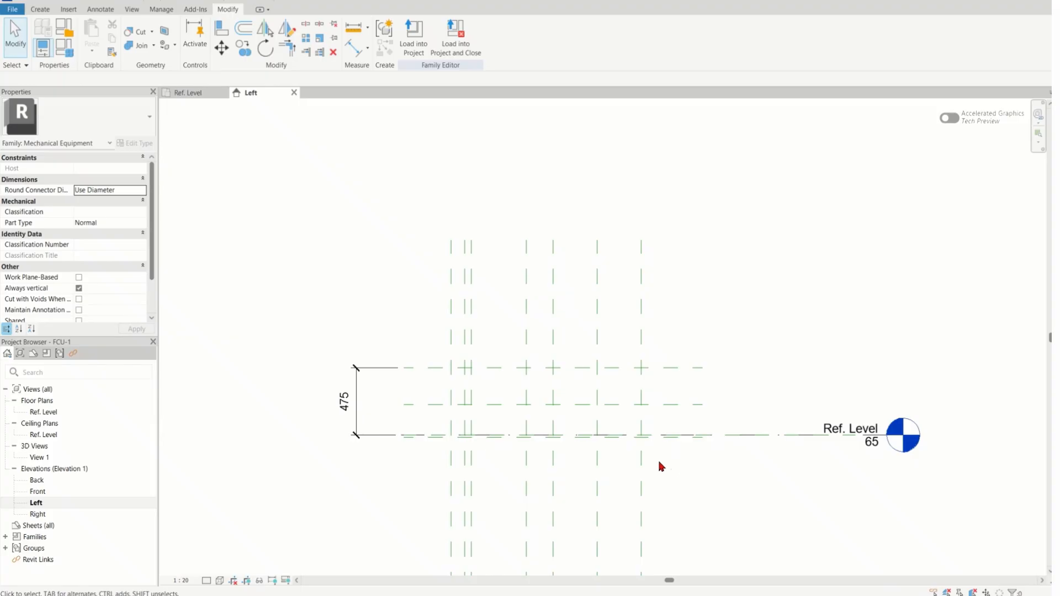
# Step: Move the lowest horizontal reference plane about 60 mm straight up so it sits above Ref. Level
pyautogui.scroll(2, 661, 436)
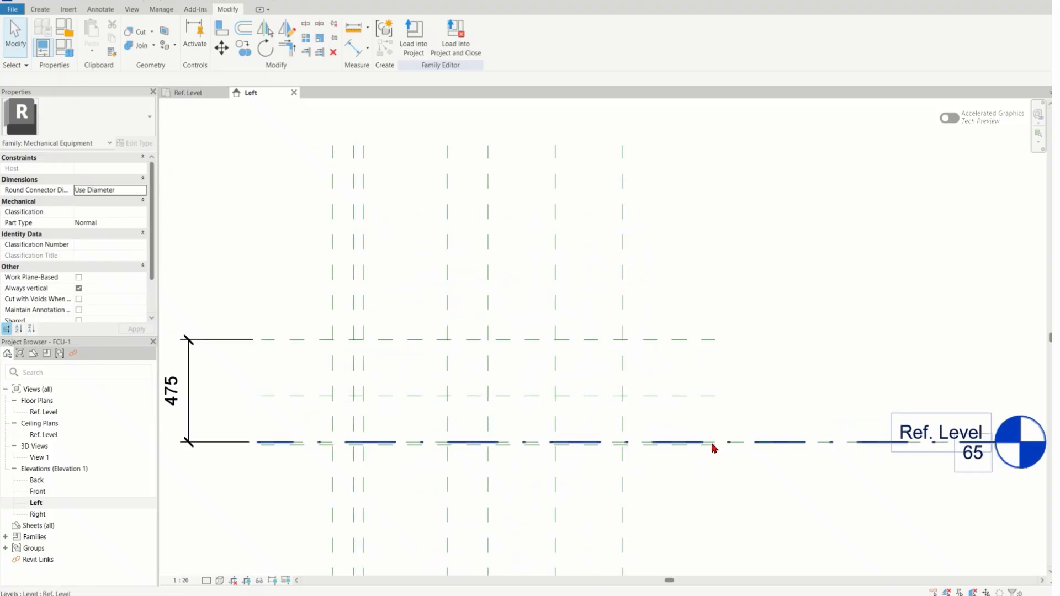
pyautogui.click(712, 447)
pyautogui.press('Escape')
pyautogui.scroll(3, 267, 436)
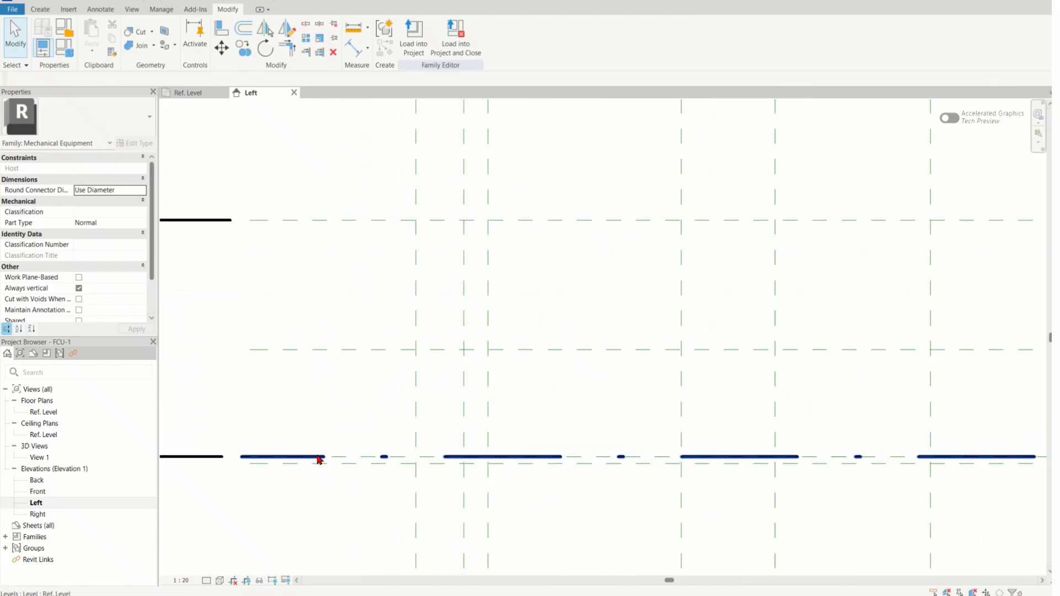
pyautogui.click(347, 464)
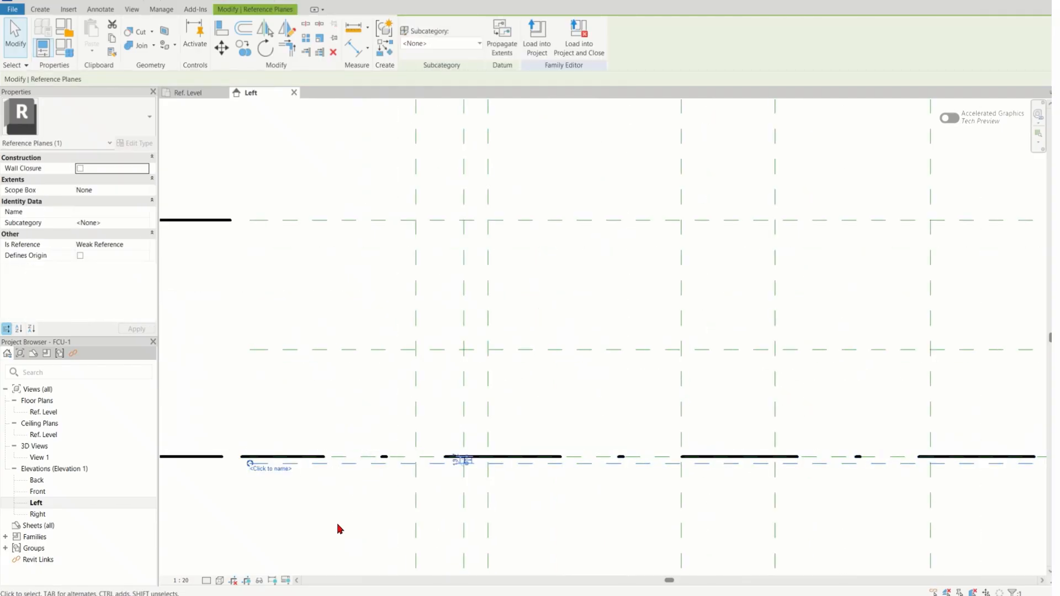
pyautogui.scroll(-2, 340, 529)
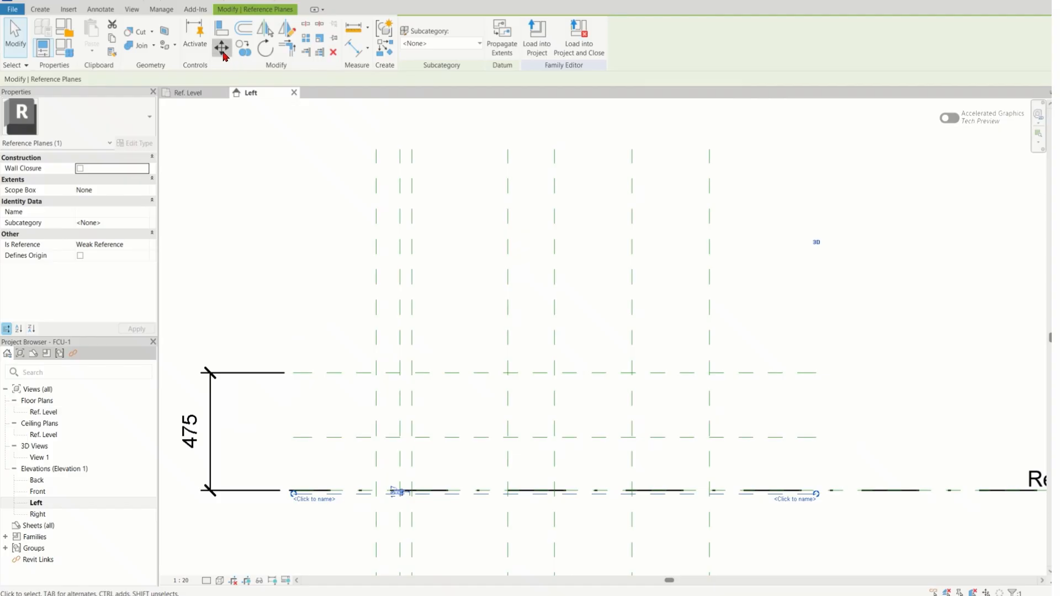
pyautogui.click(224, 55)
pyautogui.click(905, 416)
pyautogui.click(908, 404)
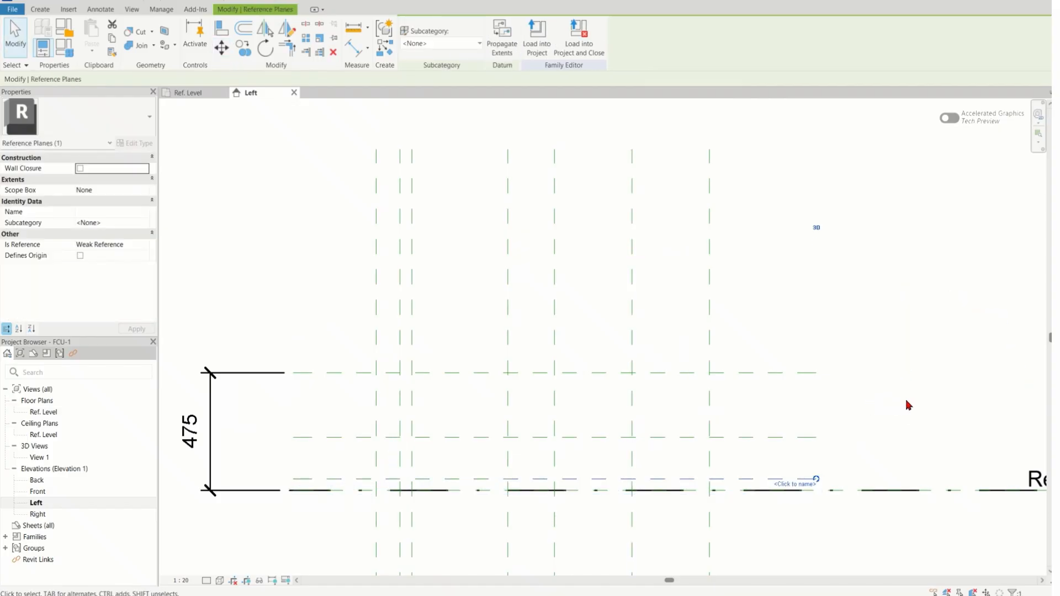
pyautogui.press('Escape')
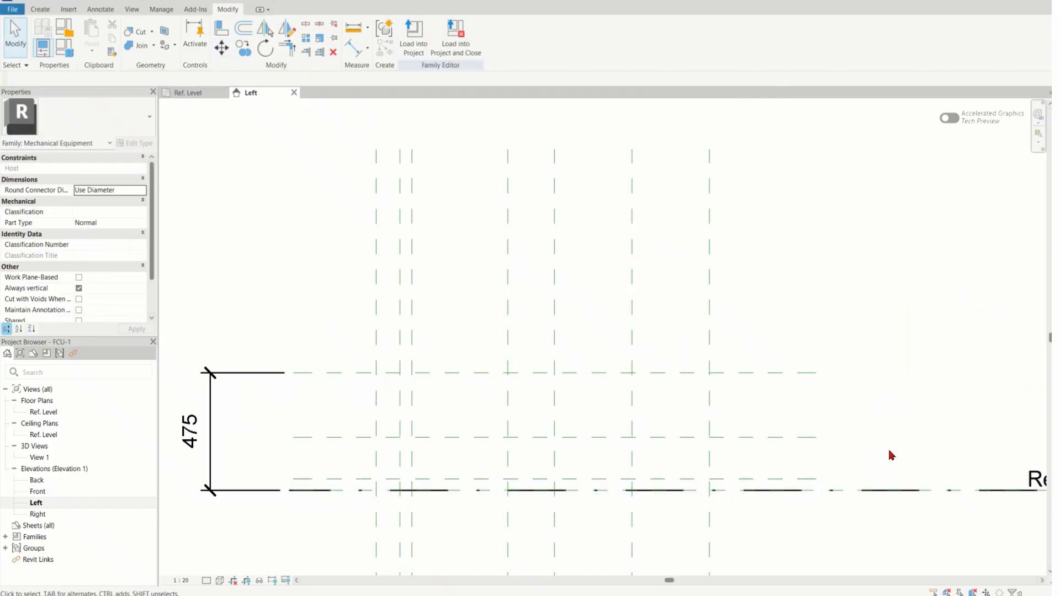
# Step: Add an aligned dimension between Ref. Level and the lowest horizontal plane, inside the 475 mm dimension
pyautogui.click(253, 491)
pyautogui.scroll(1, 251, 492)
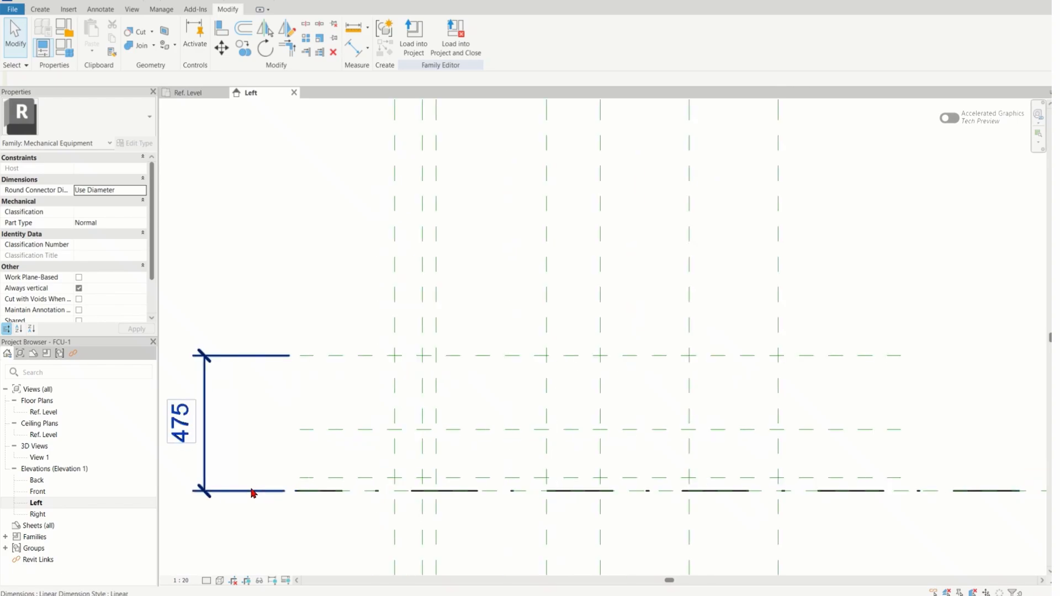
pyautogui.scroll(1, 251, 492)
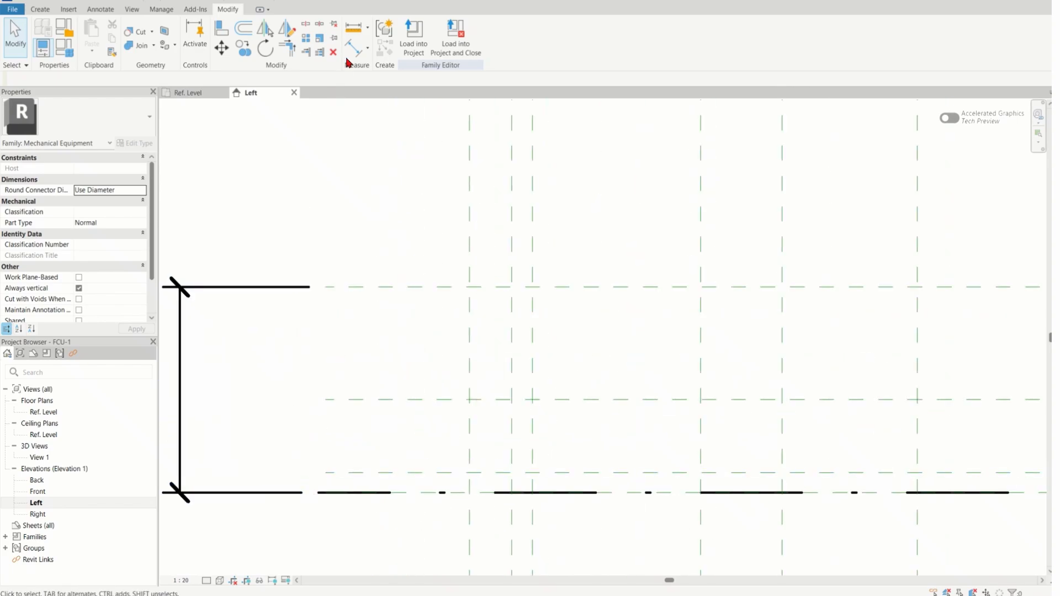
pyautogui.scroll(-1, 563, 350)
pyautogui.scroll(1, 384, 241)
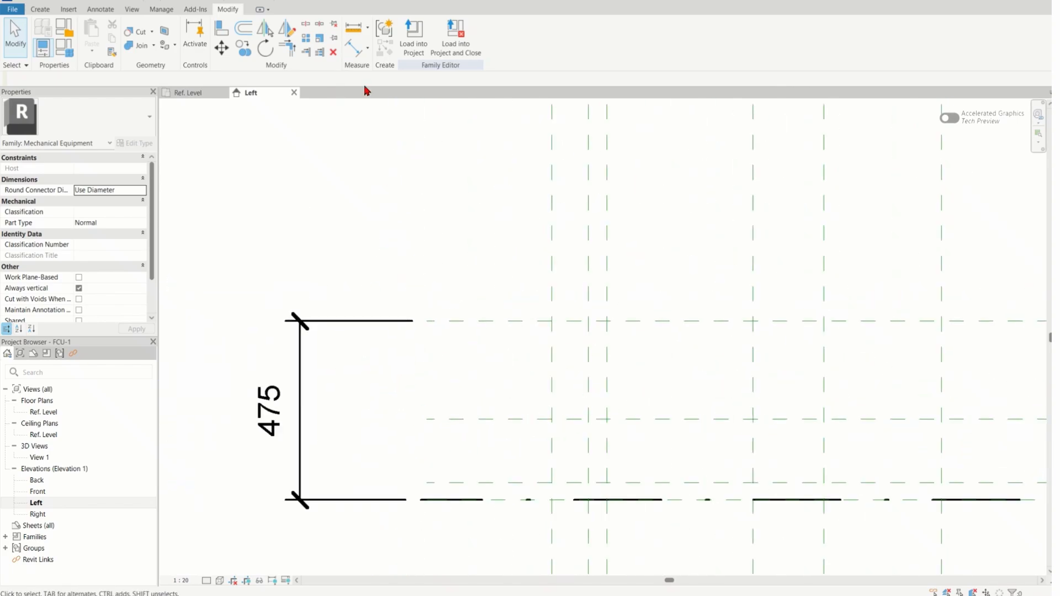
pyautogui.click(351, 54)
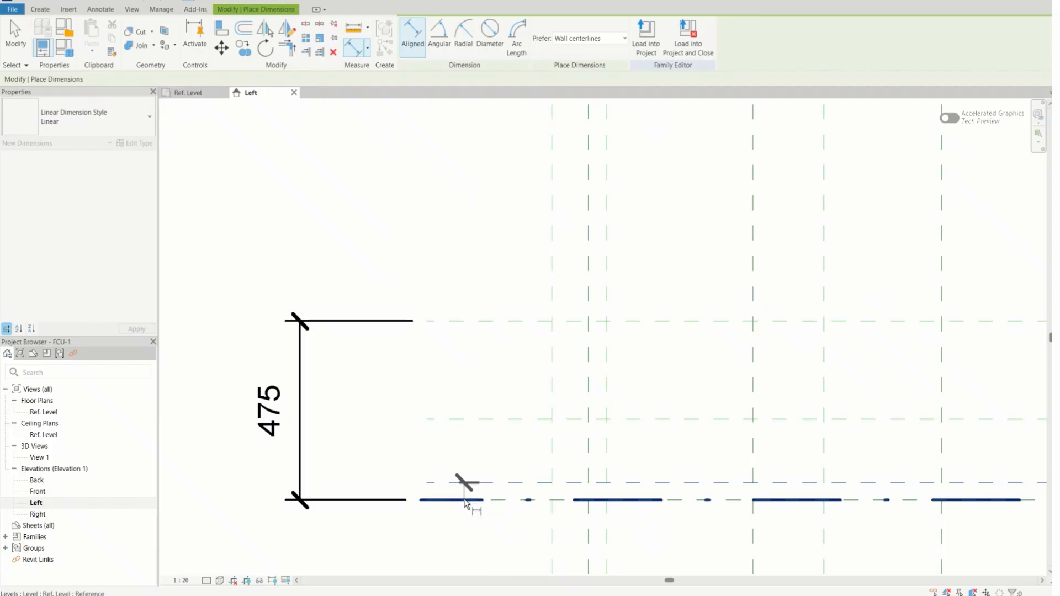
pyautogui.click(464, 501)
pyautogui.click(503, 483)
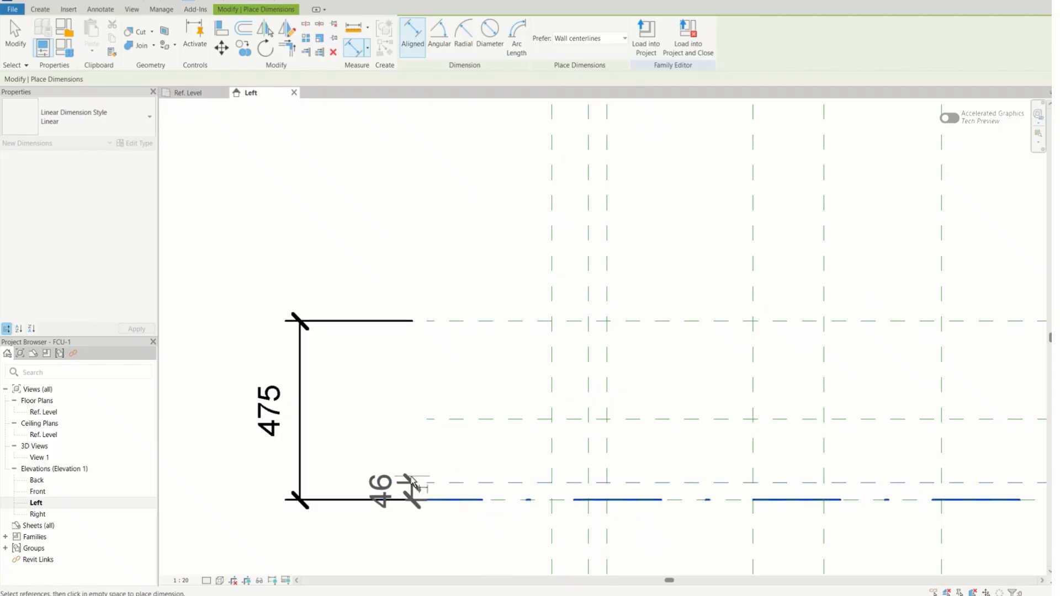
pyautogui.click(396, 485)
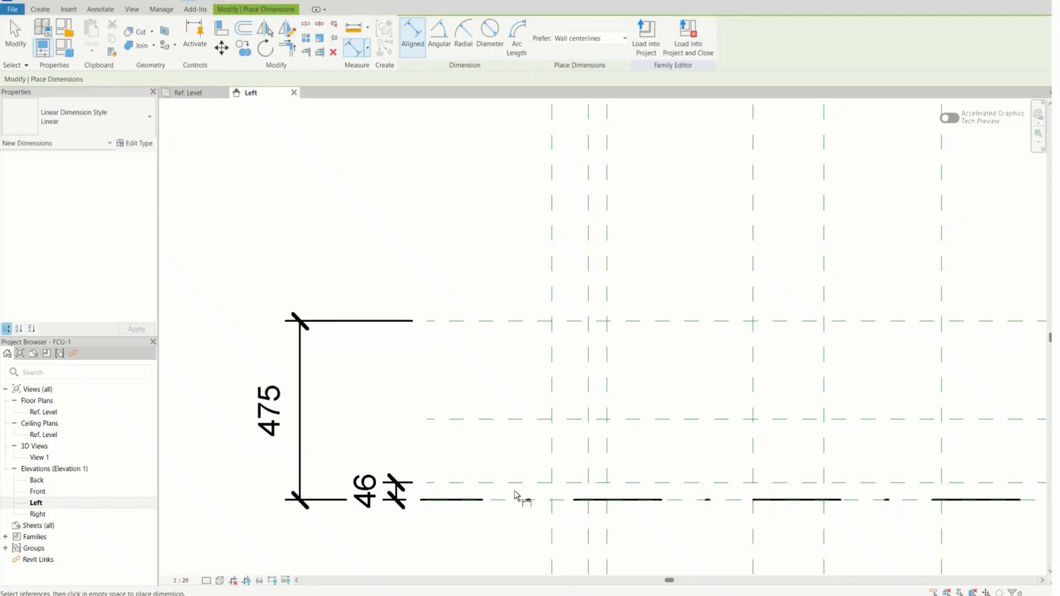
pyautogui.press('Escape')
# Step: Set the lowest horizontal plane's distance from Ref. Level to 50 mm by moving the plane
pyautogui.click(475, 483)
pyautogui.click(393, 494)
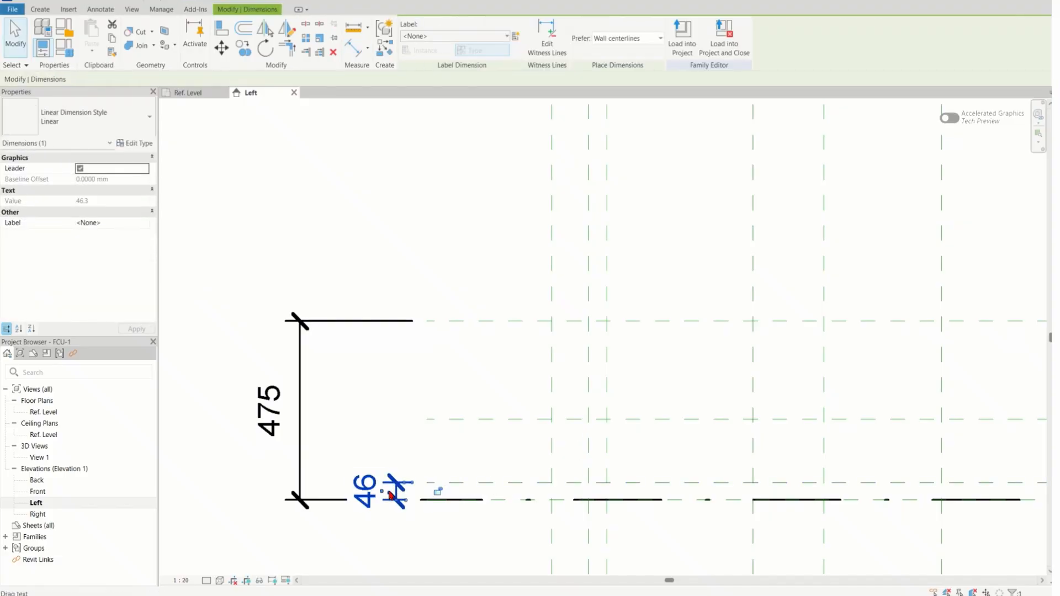
pyautogui.click(474, 490)
pyautogui.click(475, 483)
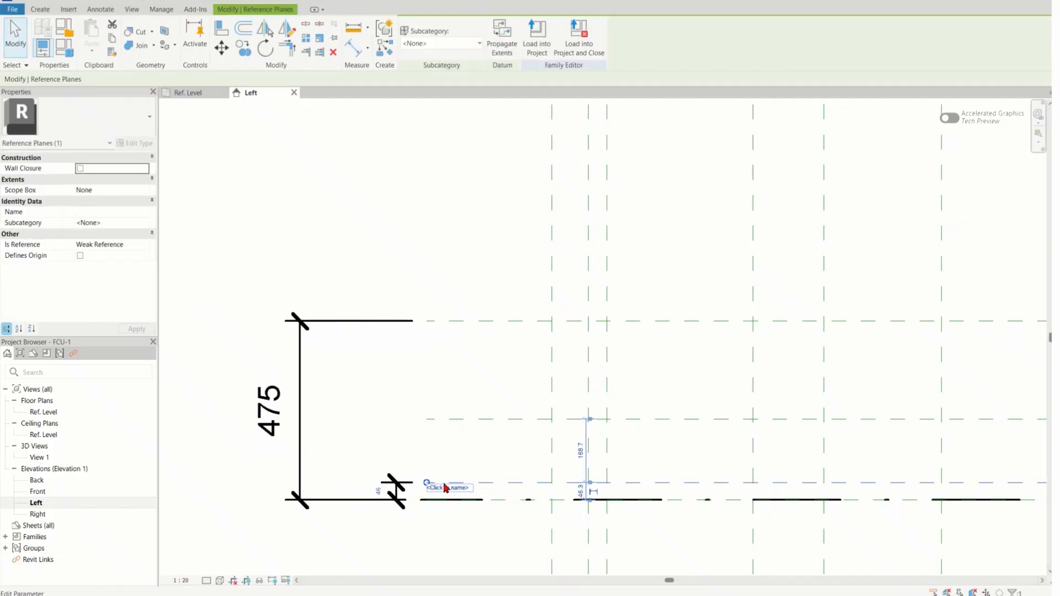
pyautogui.click(379, 493)
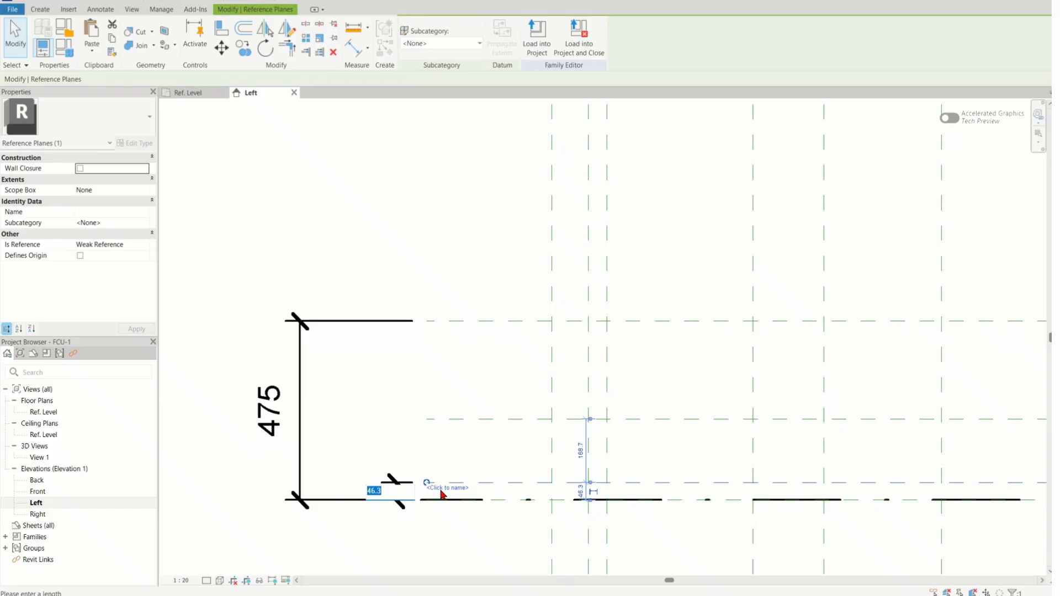
pyautogui.write('50')
pyautogui.press('Return')
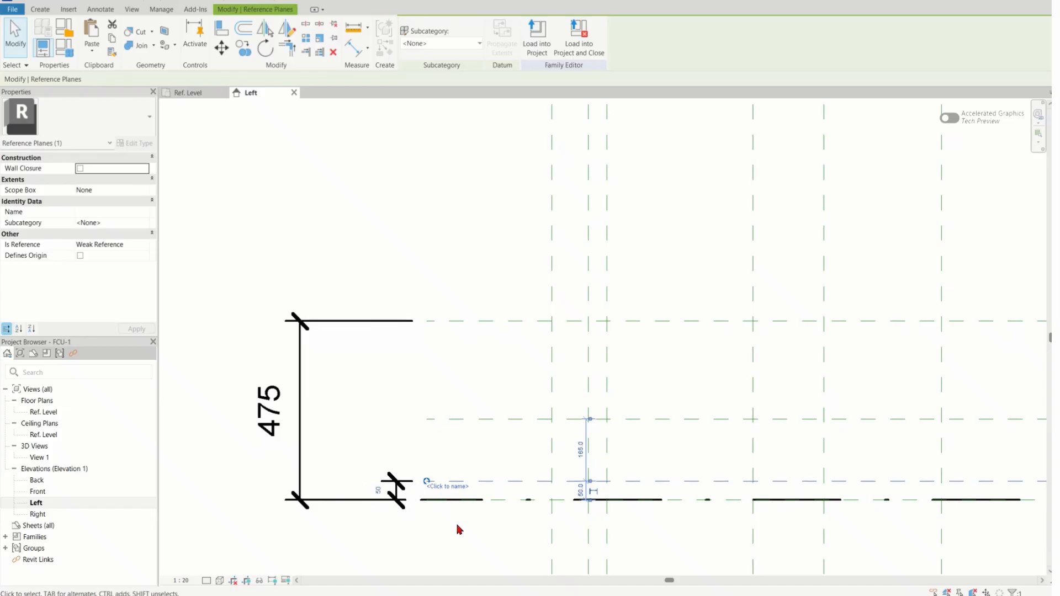
pyautogui.click(492, 534)
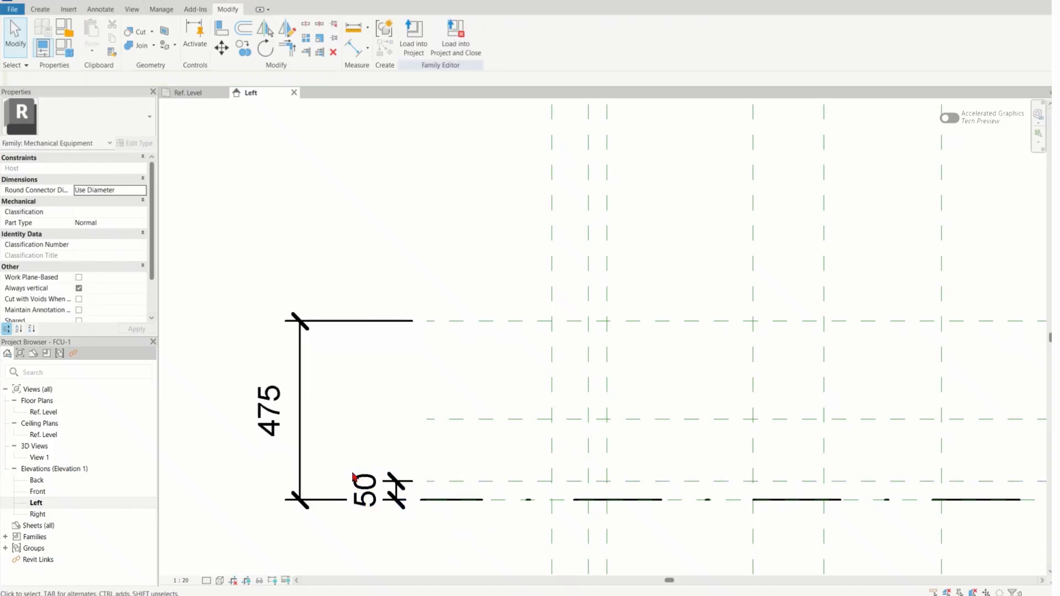
pyautogui.click(380, 491)
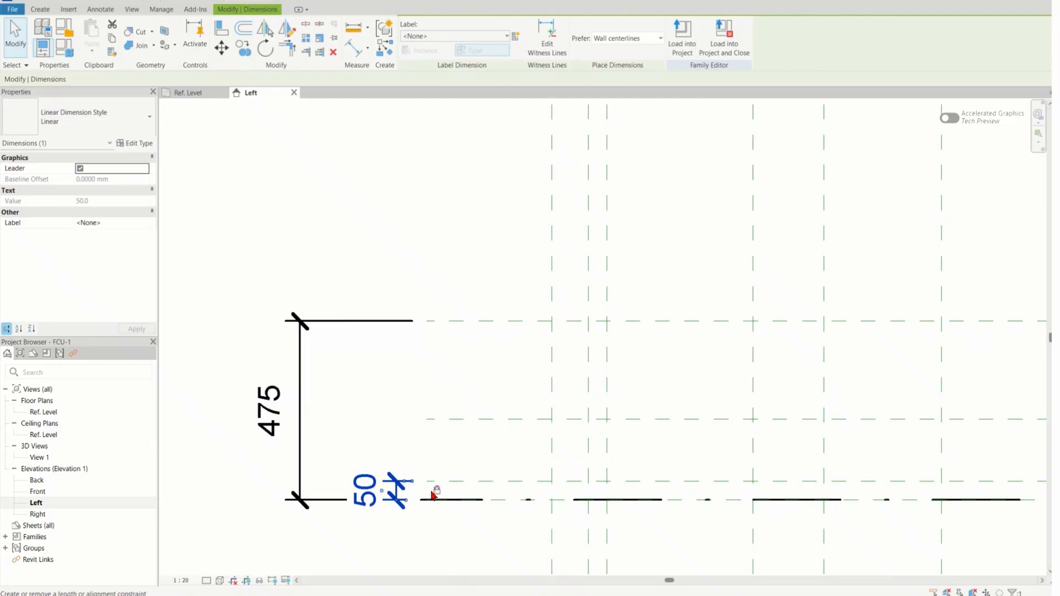
pyautogui.click(408, 434)
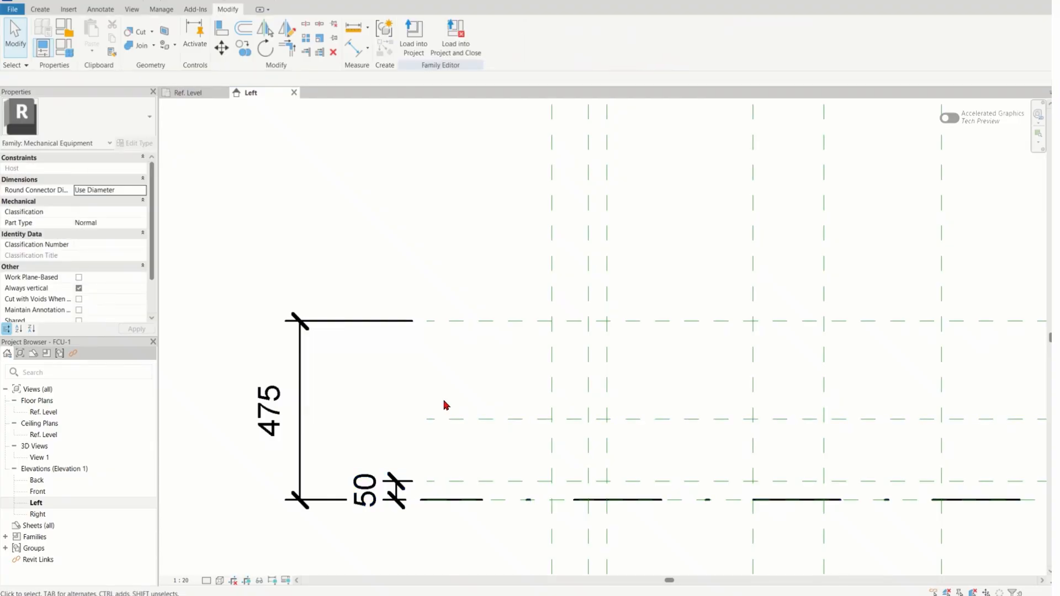
# Step: Copy the topmost horizontal reference plane 75 mm straight down
pyautogui.scroll(-2, 403, 485)
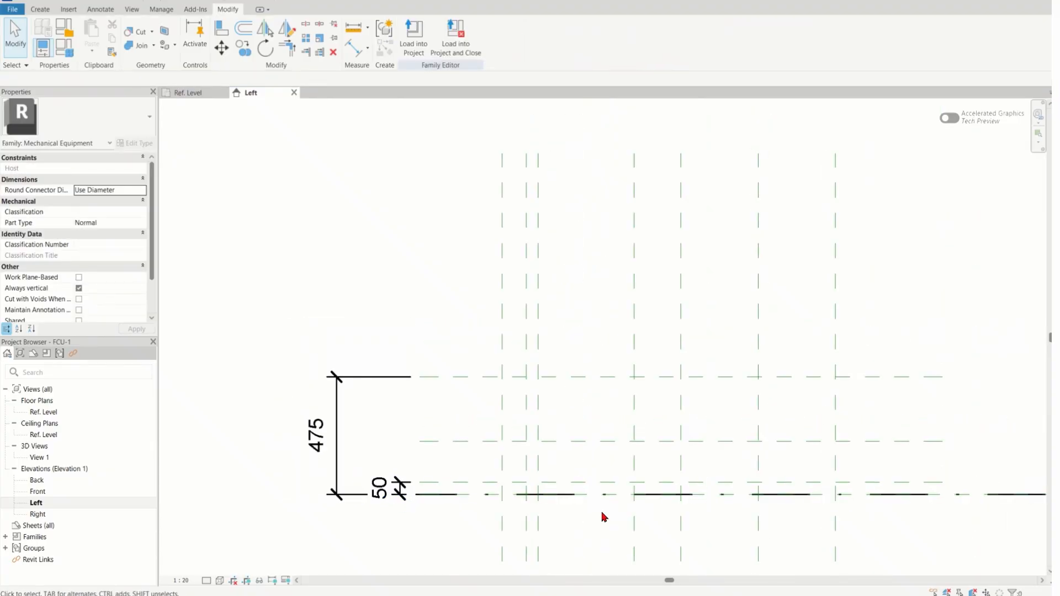
pyautogui.scroll(-1, 402, 489)
pyautogui.scroll(2, 923, 489)
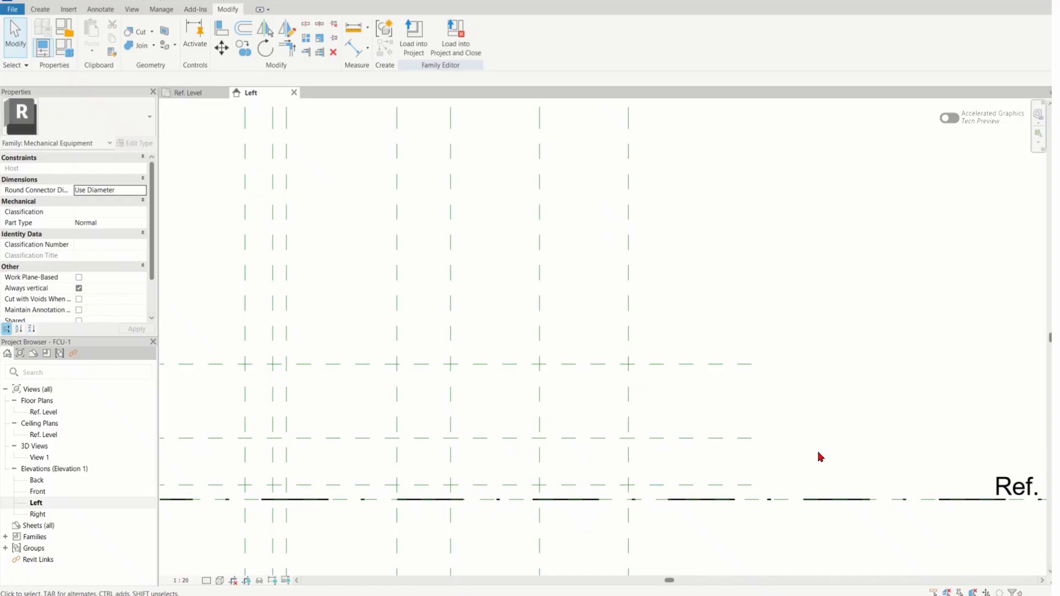
pyautogui.scroll(-1, 820, 457)
pyautogui.scroll(-1, 820, 457)
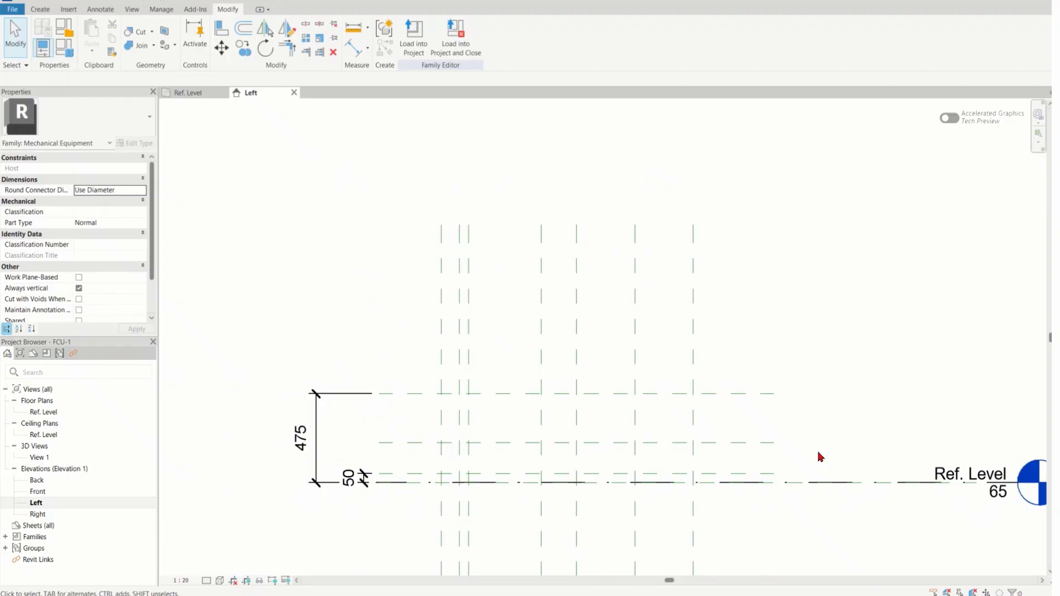
pyautogui.click(770, 394)
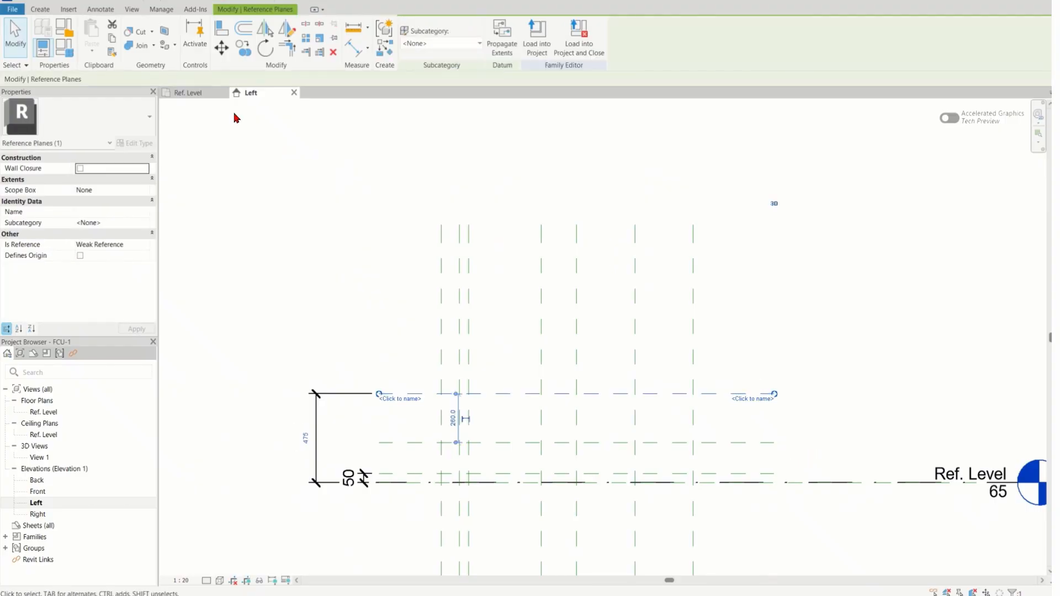
pyautogui.click(243, 48)
pyautogui.click(871, 353)
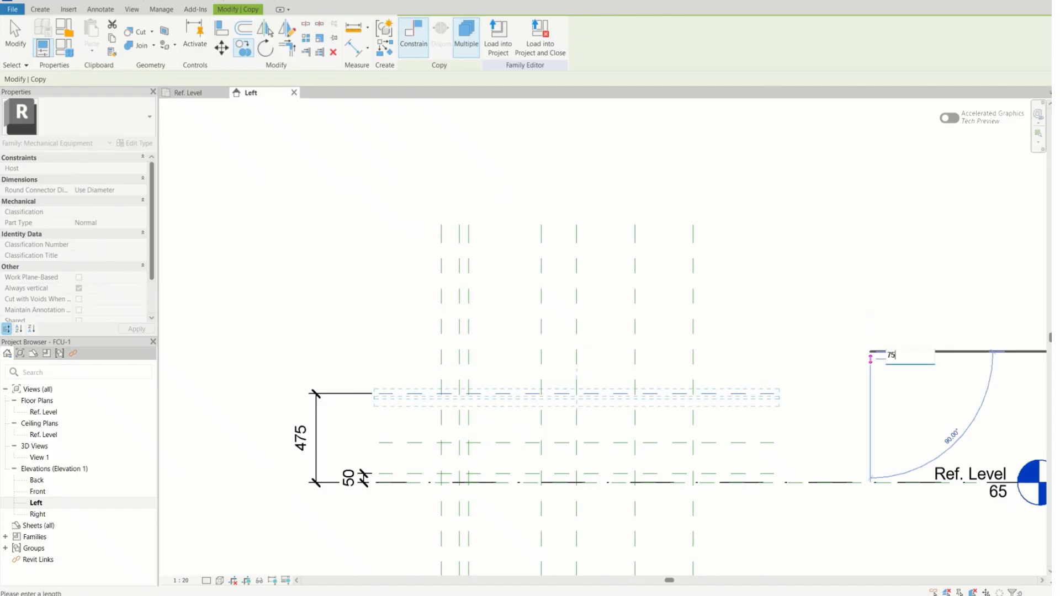
pyautogui.write('75')
pyautogui.press('Return')
pyautogui.press('Escape')
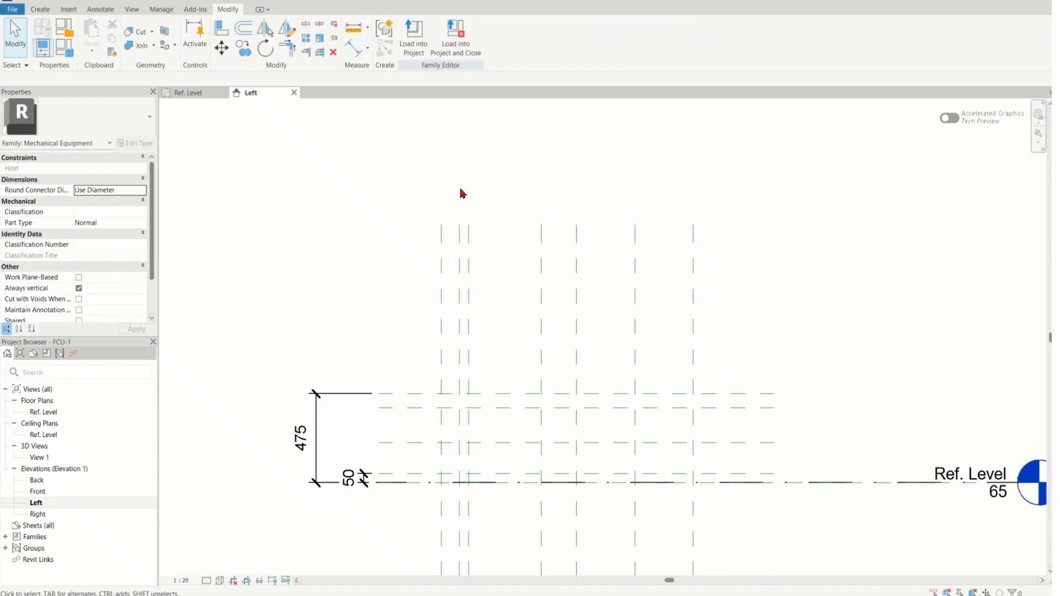
# Step: Add an aligned dimension between the lowest horizontal plane and the one just below the topmost plane, beside their right ends
pyautogui.click(353, 48)
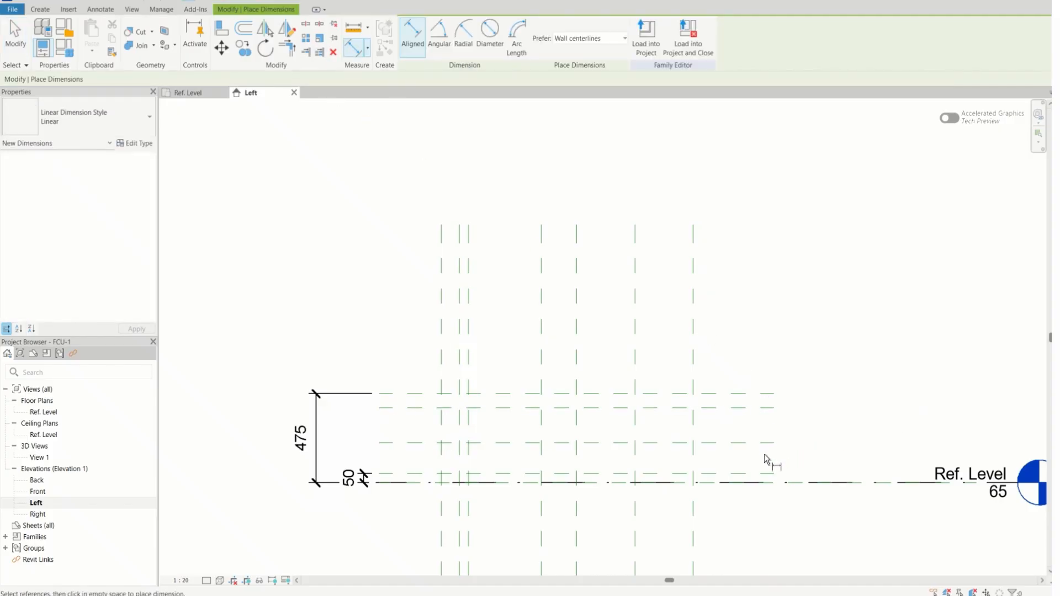
pyautogui.click(766, 474)
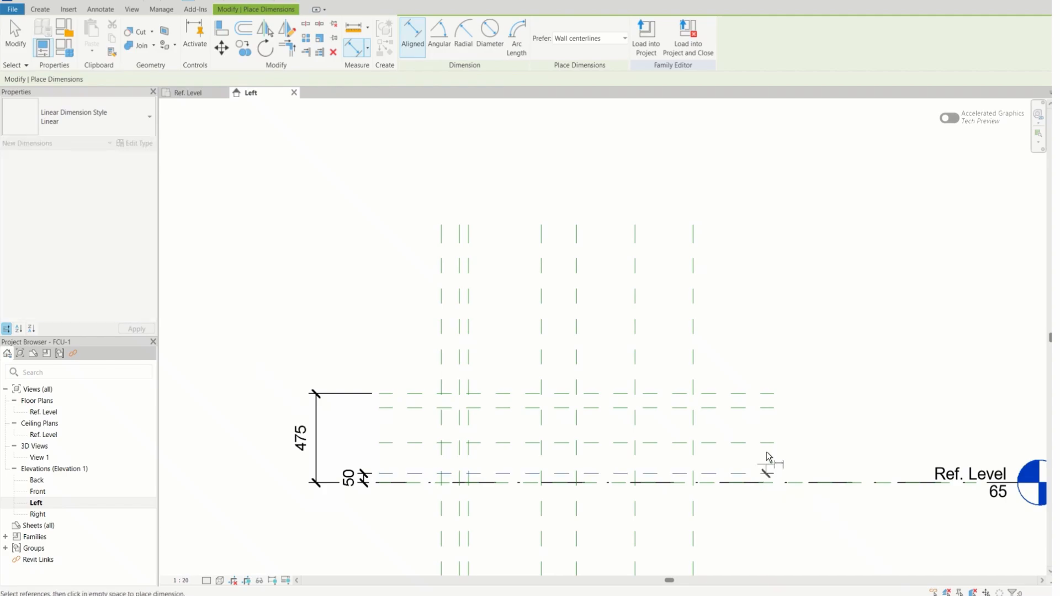
pyautogui.click(770, 408)
pyautogui.click(806, 433)
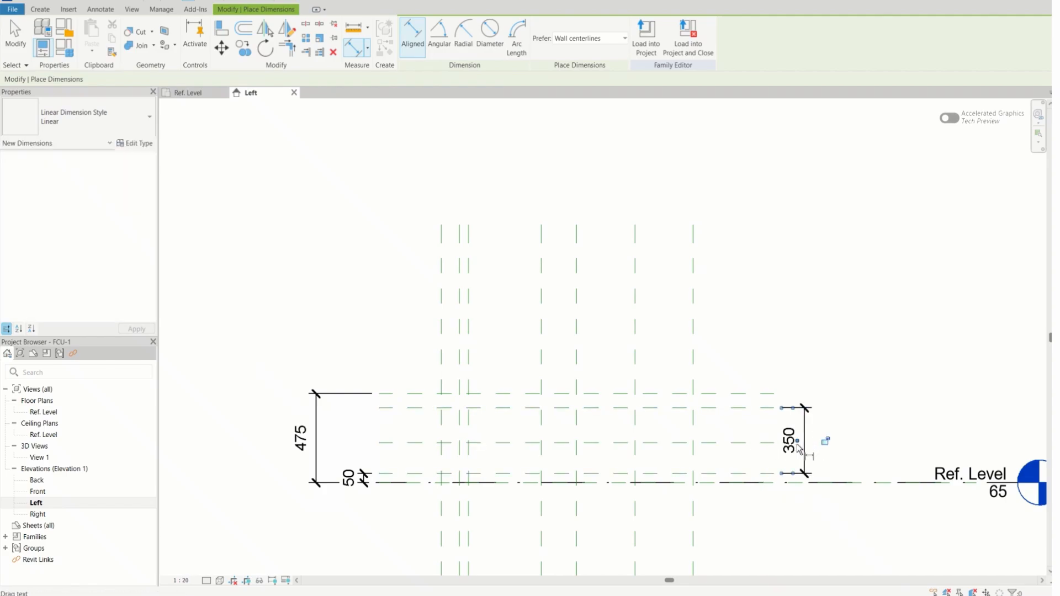
pyautogui.press('Escape')
pyautogui.press('Escape')
# Step: Set the distance between those two horizontal planes to 400 mm by moving the upper plane
pyautogui.click(762, 409)
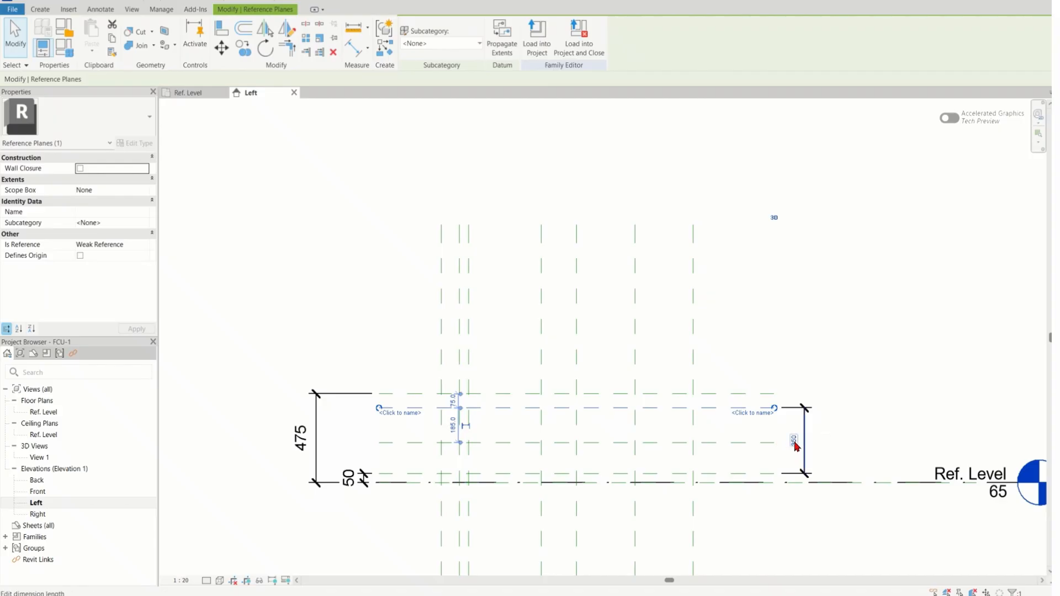
pyautogui.click(794, 440)
pyautogui.write('400')
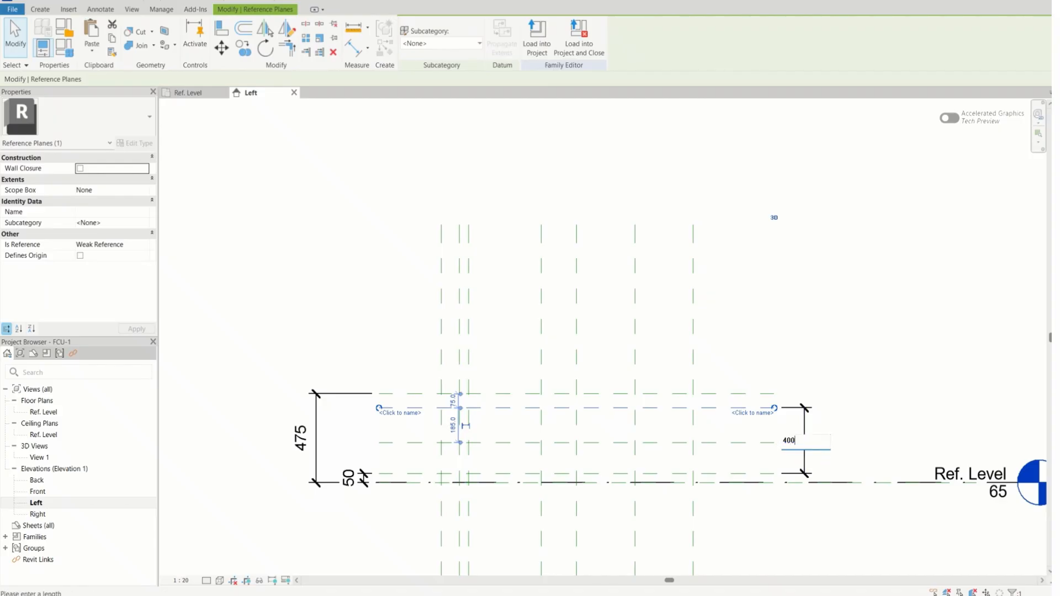
pyautogui.press('Return')
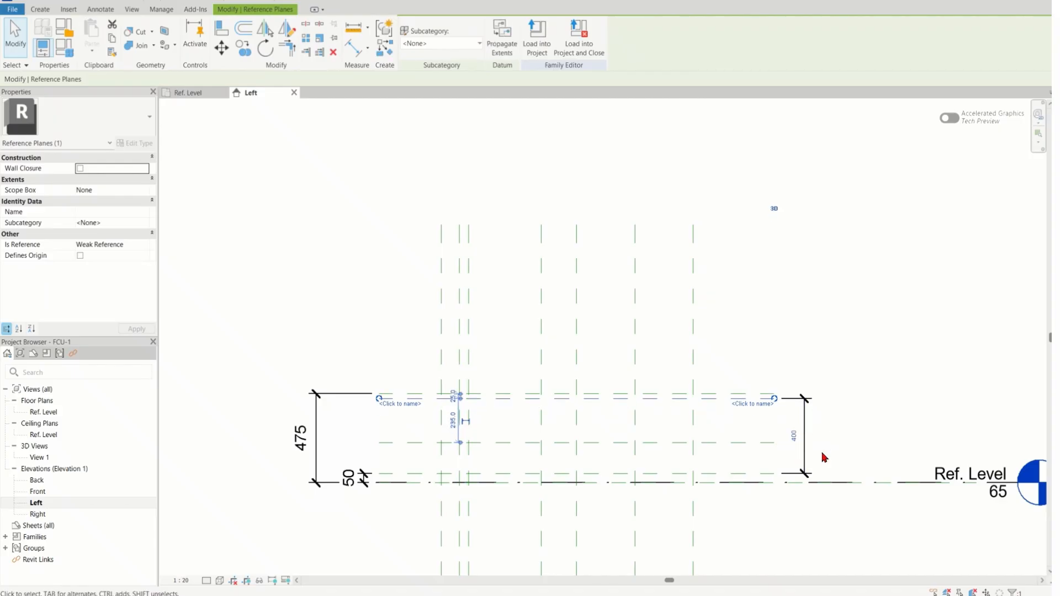
pyautogui.click(857, 440)
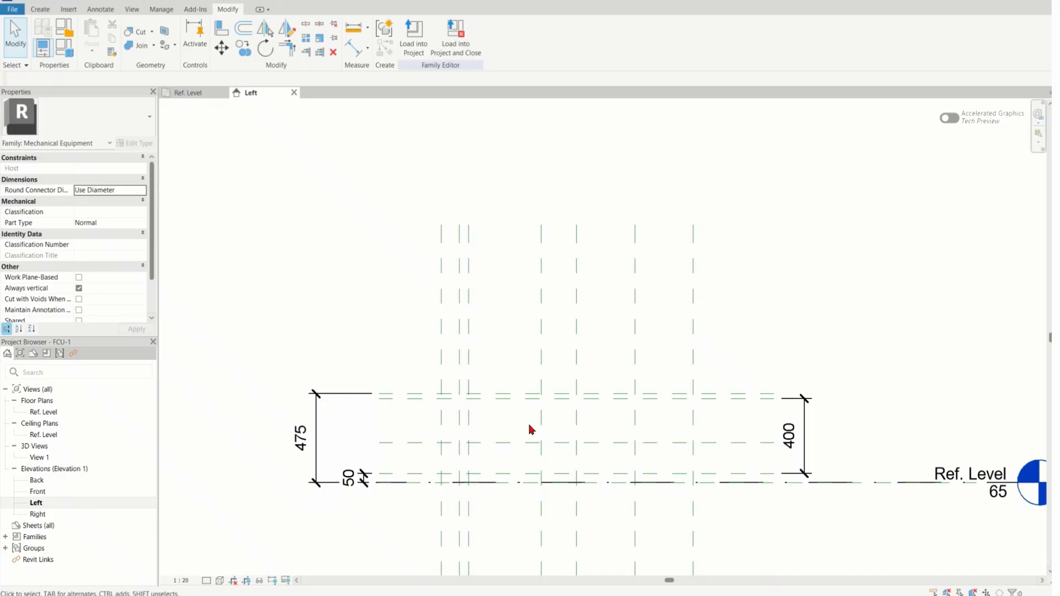
# Step: Add a chained aligned dimension from the topmost plane through the middle plane to Ref. Level, and make its segments equal
pyautogui.click(354, 48)
pyautogui.click(385, 396)
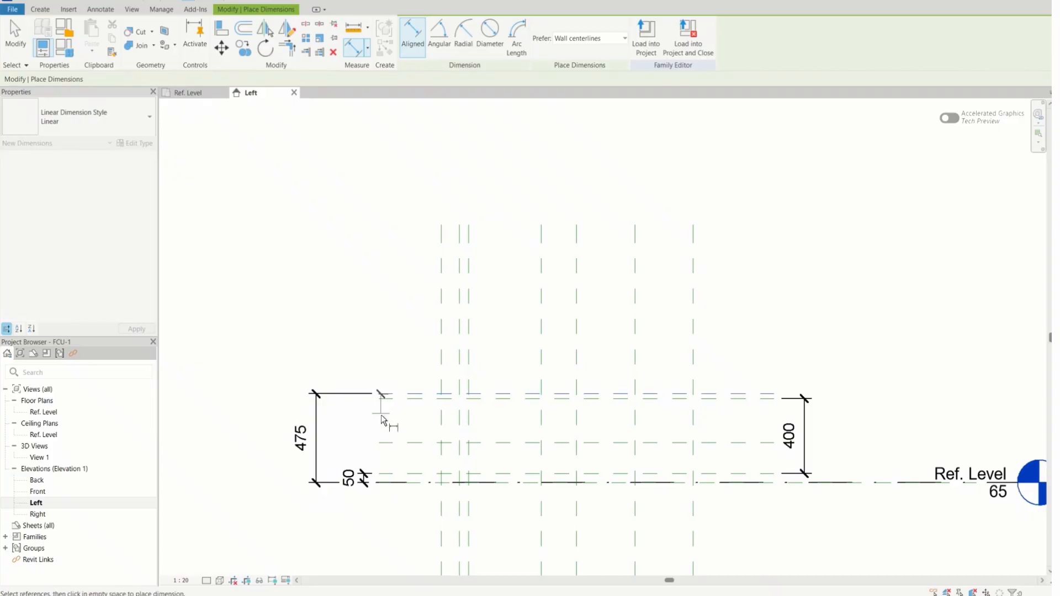
pyautogui.click(379, 442)
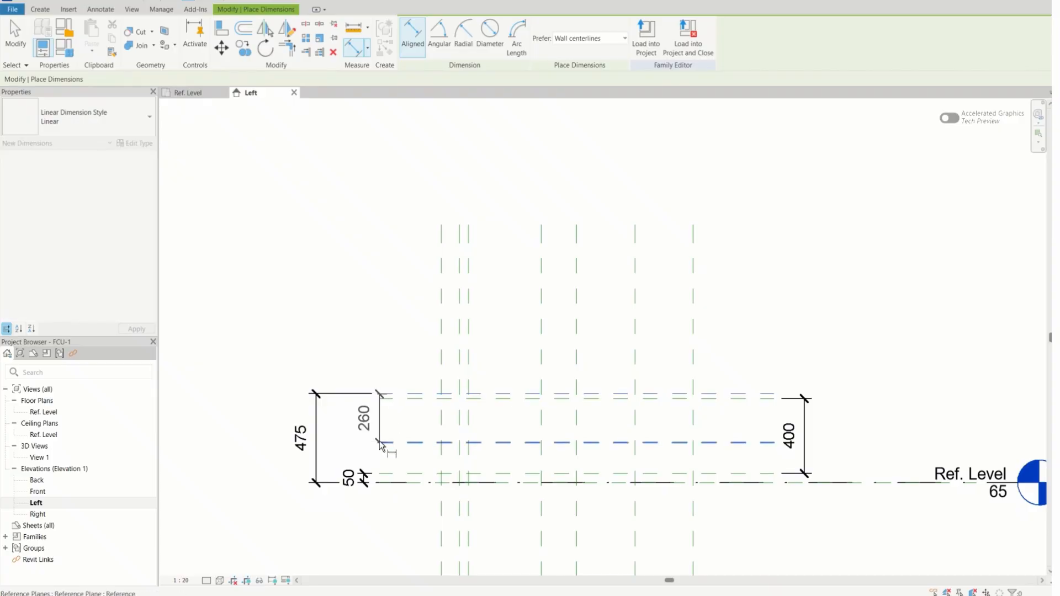
pyautogui.click(374, 472)
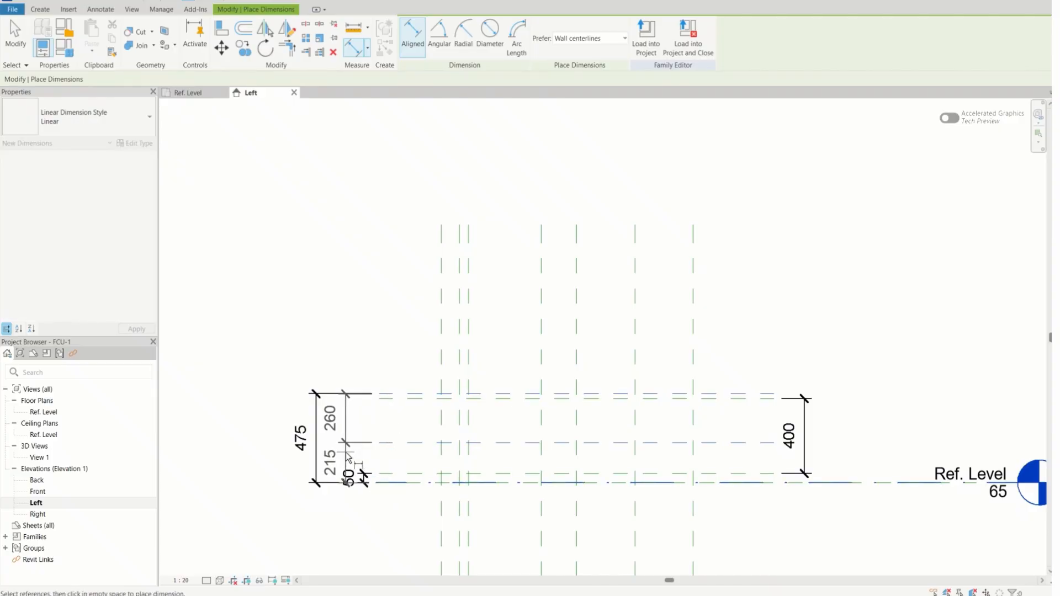
pyautogui.click(348, 456)
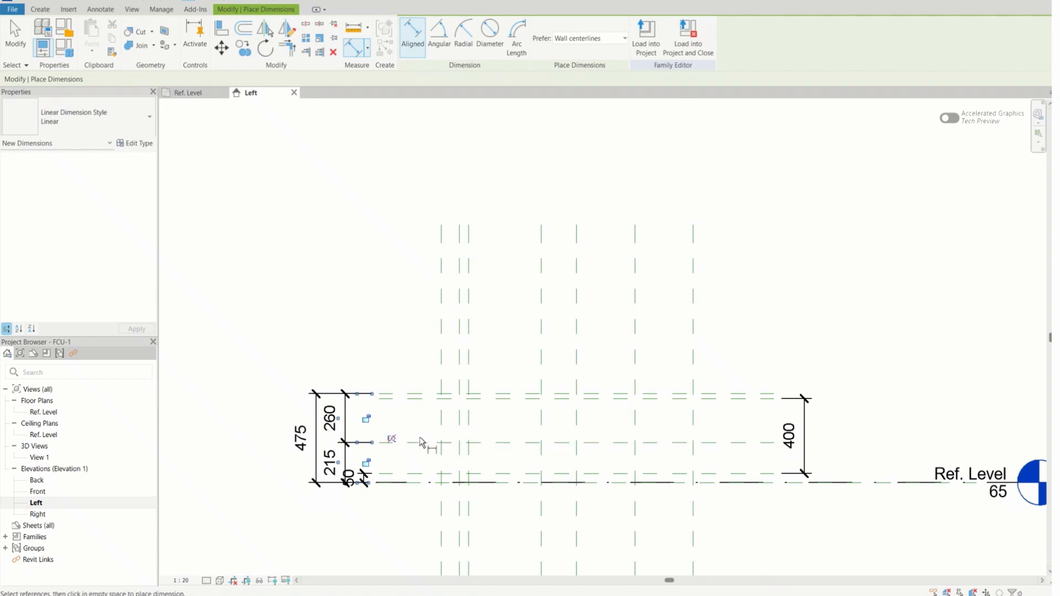
pyautogui.click(392, 440)
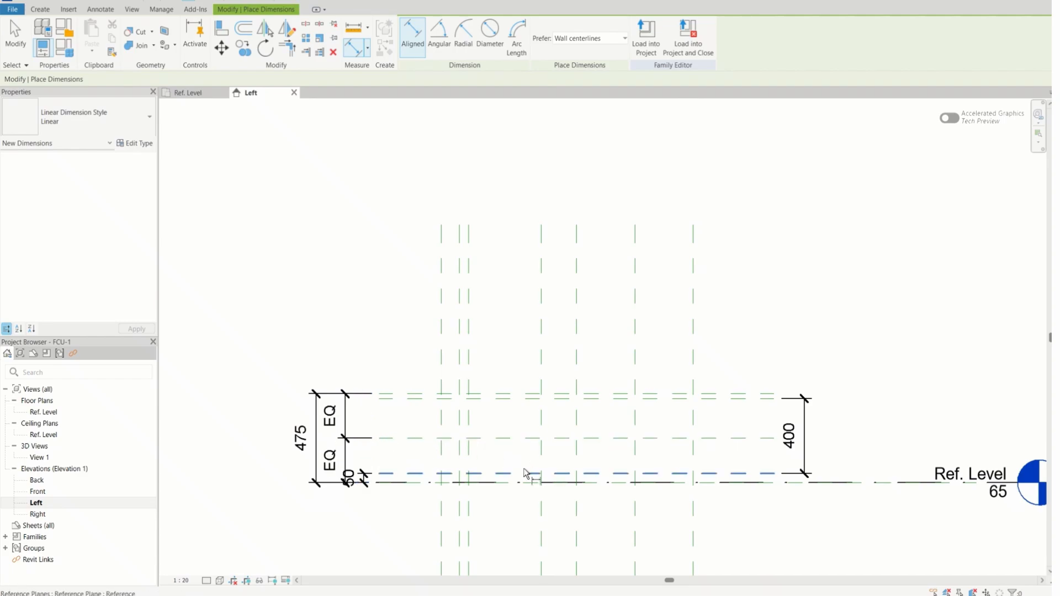
pyautogui.press('Escape')
pyautogui.press('Escape')
# Step: Shift the 50 mm dimension toward the planes, clear of the equal-spacing dimension
pyautogui.click(357, 477)
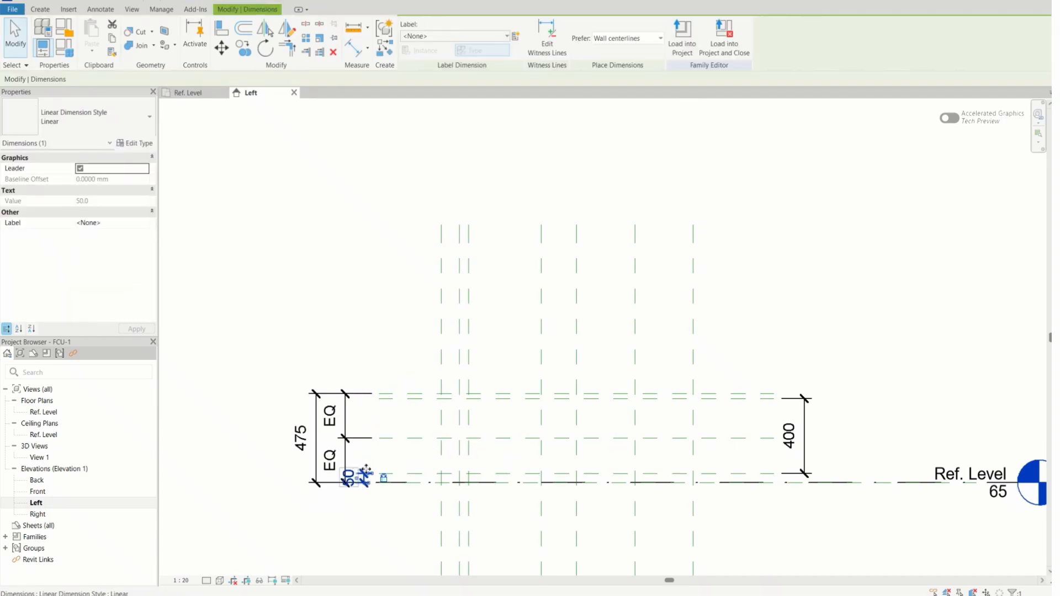
pyautogui.click(385, 502)
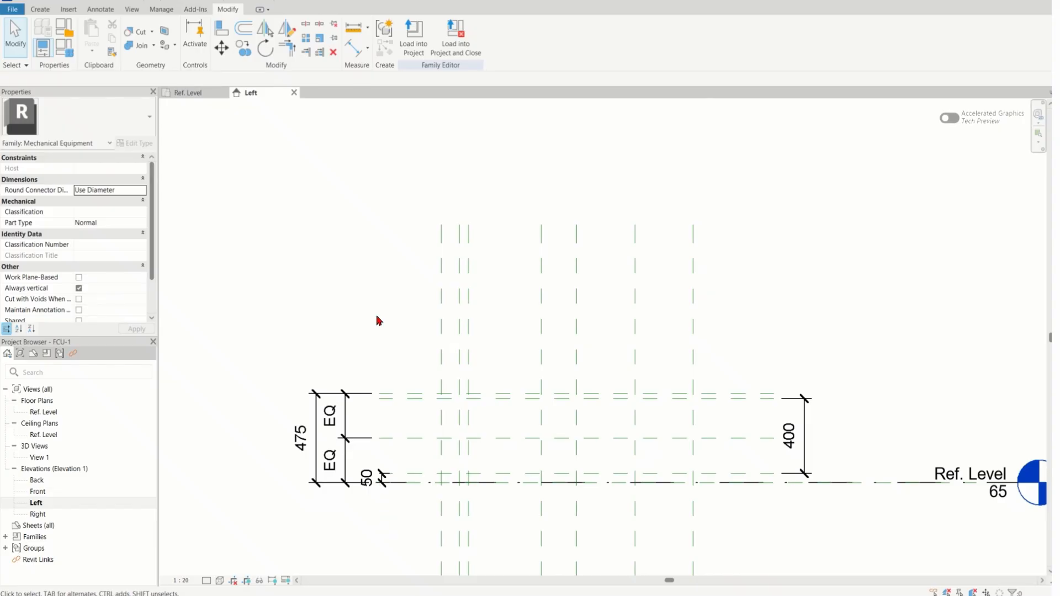
pyautogui.scroll(-2, 364, 303)
pyautogui.scroll(1, 648, 488)
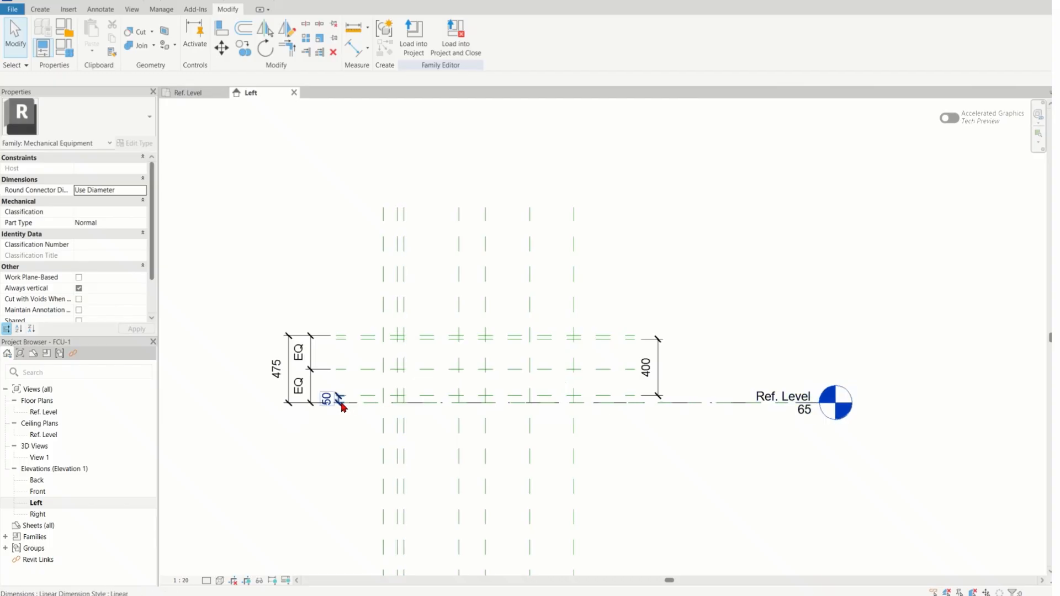
pyautogui.scroll(-1, 334, 401)
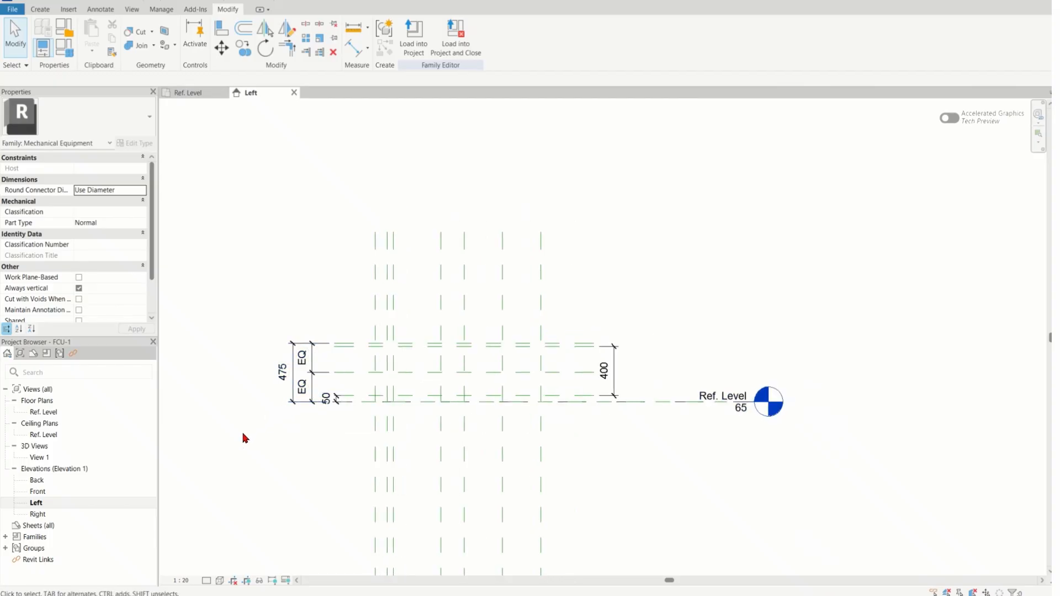
# Step: Label the overall 475 mm height dimension with a new type family parameter named Unit_Height
pyautogui.click(280, 375)
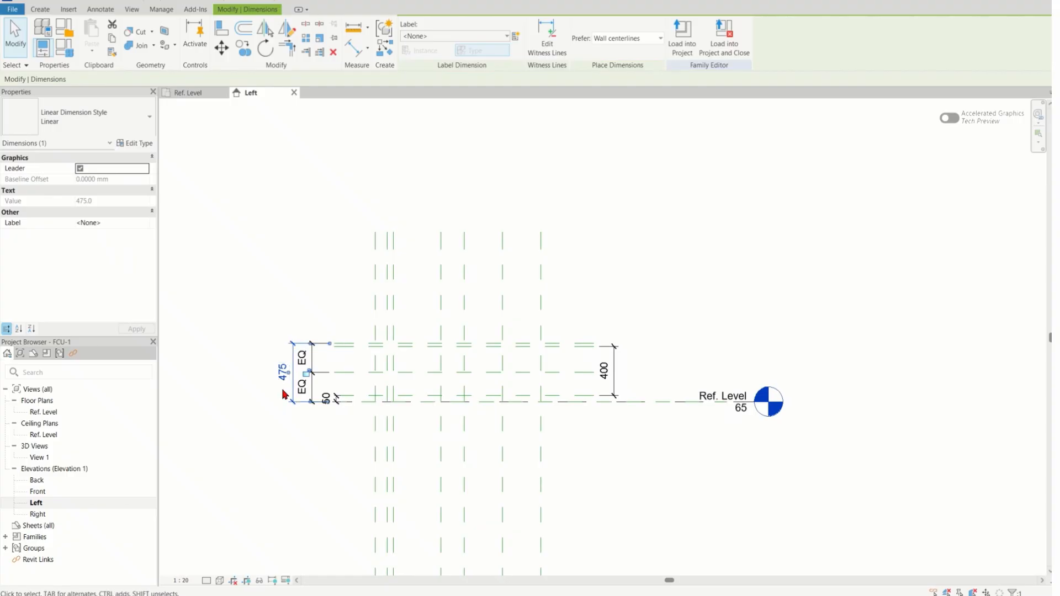
pyautogui.click(515, 36)
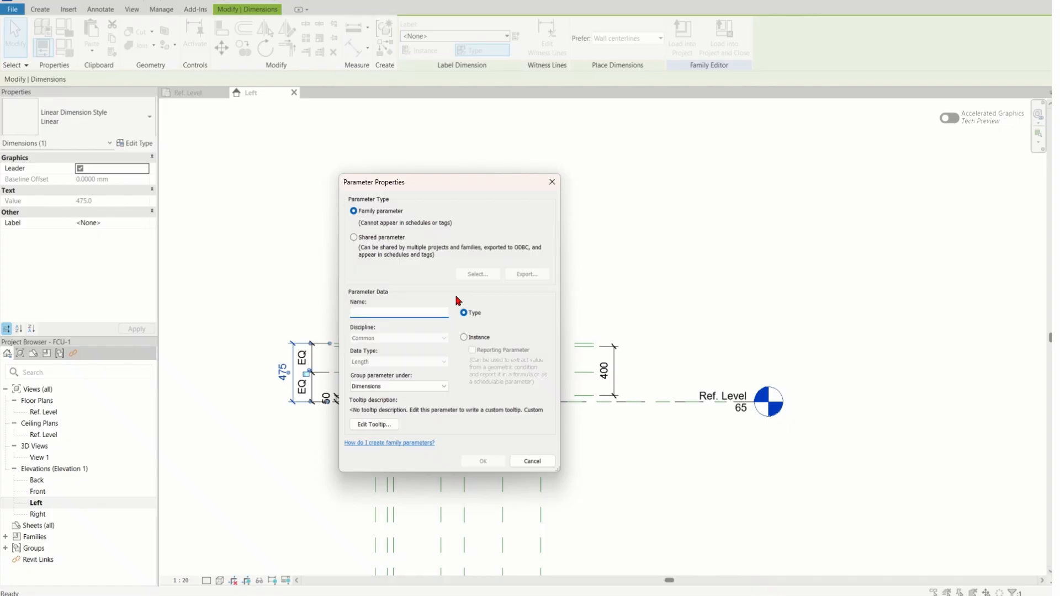
pyautogui.write('Unit_Height')
pyautogui.click(483, 461)
pyautogui.click(663, 479)
pyautogui.scroll(8, 230, 369)
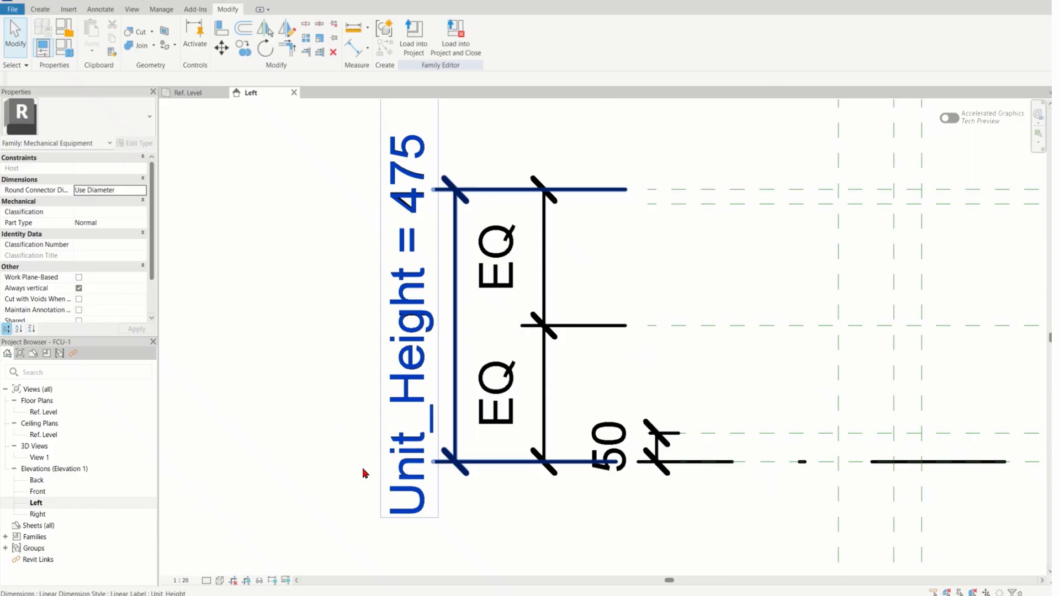
# Step: Label the 400 mm vertical dimension with a new type family parameter named Duct_Height
pyautogui.scroll(-6, 365, 473)
pyautogui.scroll(2, 614, 502)
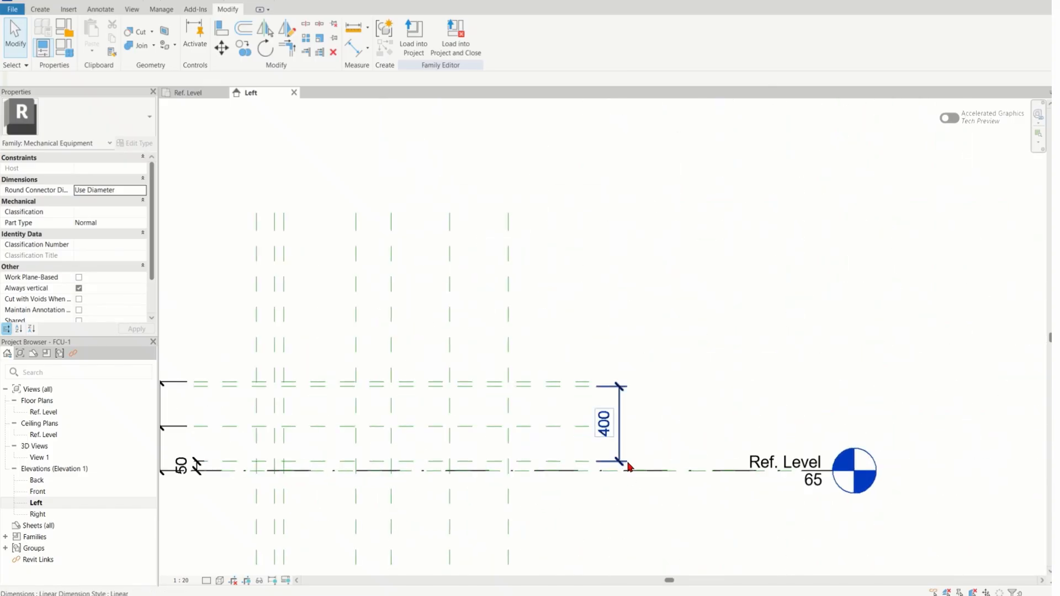
pyautogui.scroll(1, 631, 442)
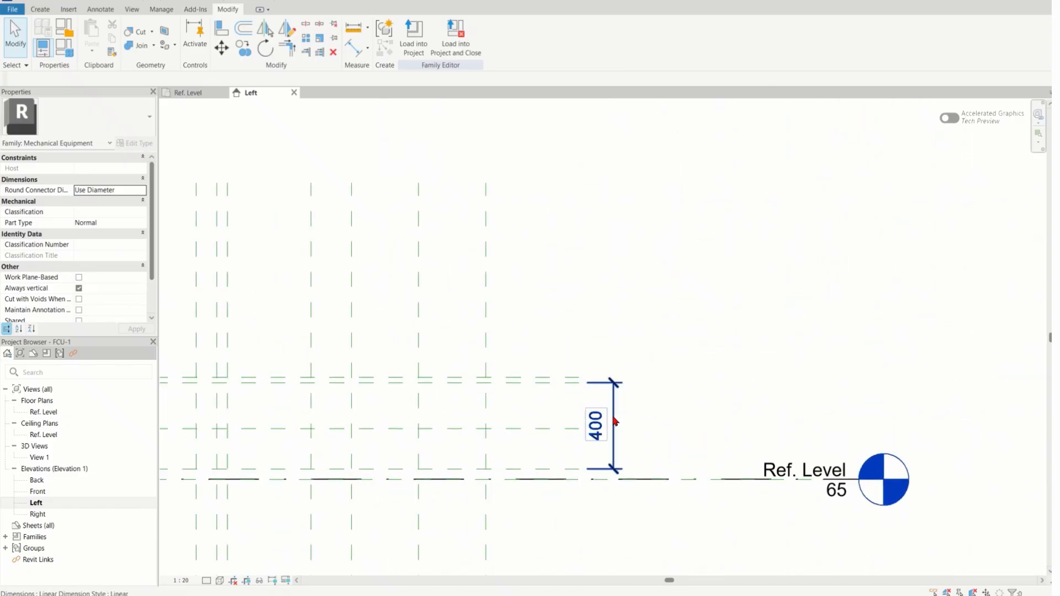
pyautogui.click(614, 428)
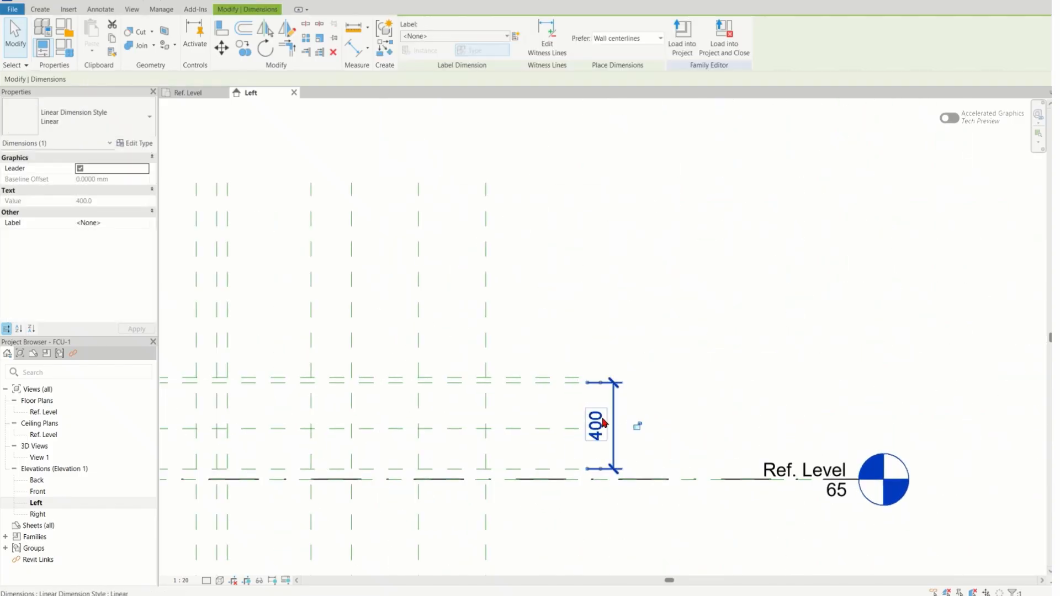
pyautogui.click(515, 36)
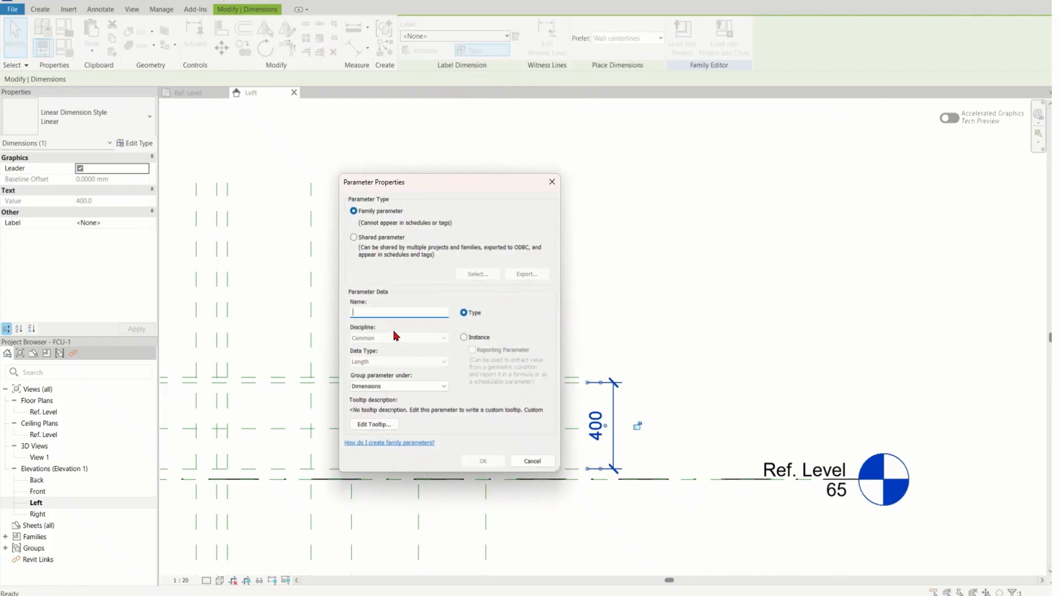
pyautogui.write('u')
pyautogui.press('BackSpace')
pyautogui.press('BackSpace')
pyautogui.write('D')
pyautogui.write('uct_Height')
pyautogui.click(483, 461)
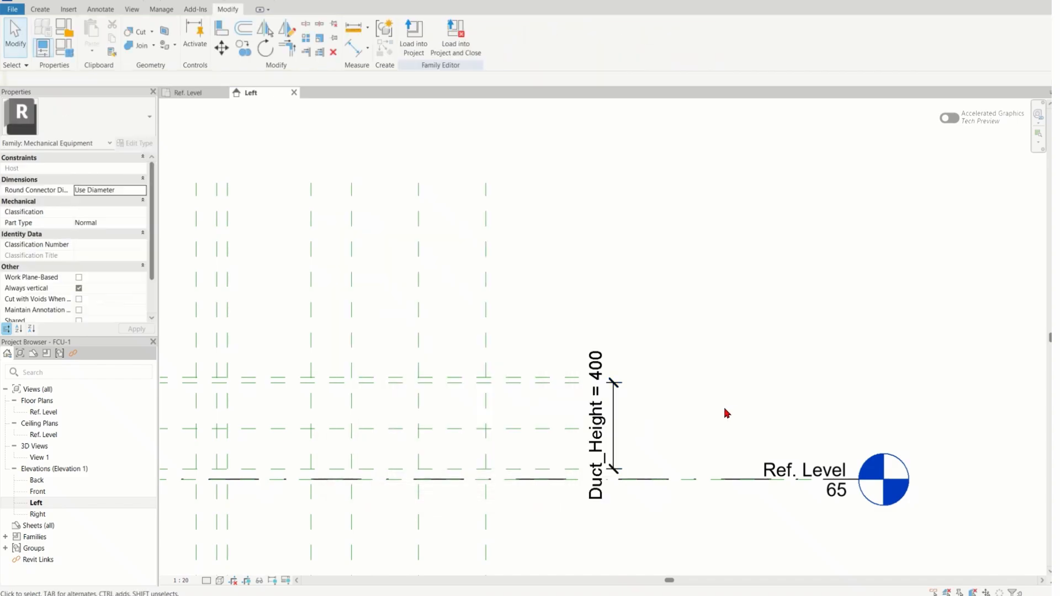
# Step: Switch to the Ref. Level floor plan and review its dimensions and parameter labels
pyautogui.scroll(2, 570, 485)
pyautogui.scroll(-4, 700, 362)
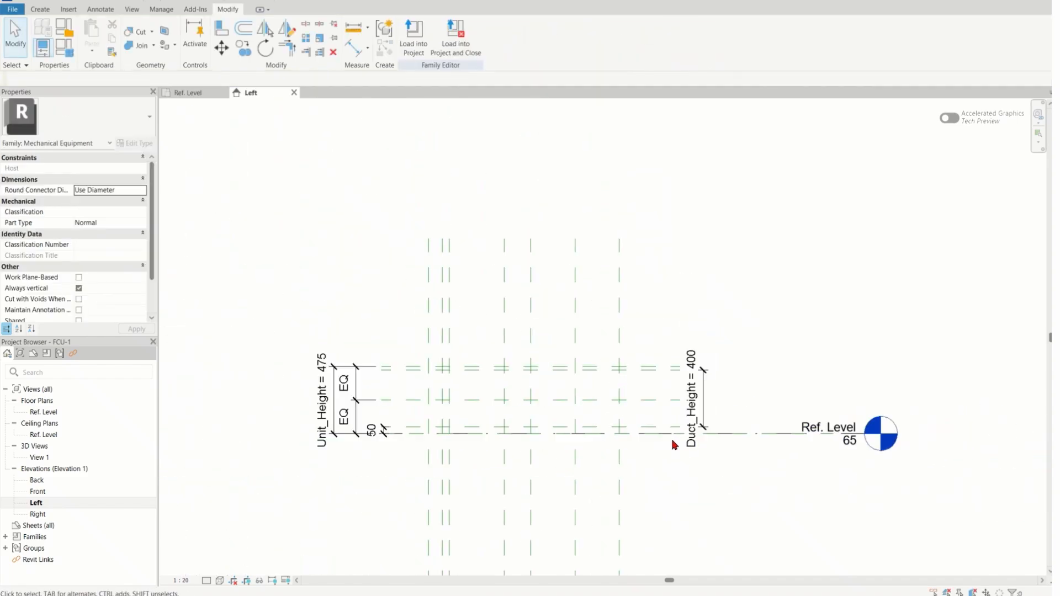
pyautogui.click(202, 96)
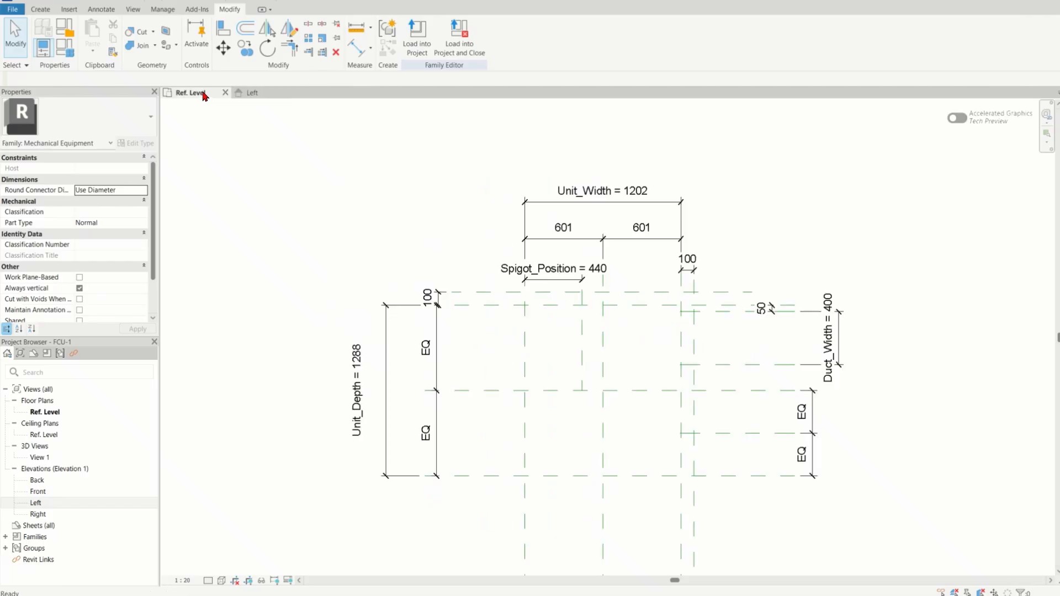
pyautogui.scroll(1, 944, 412)
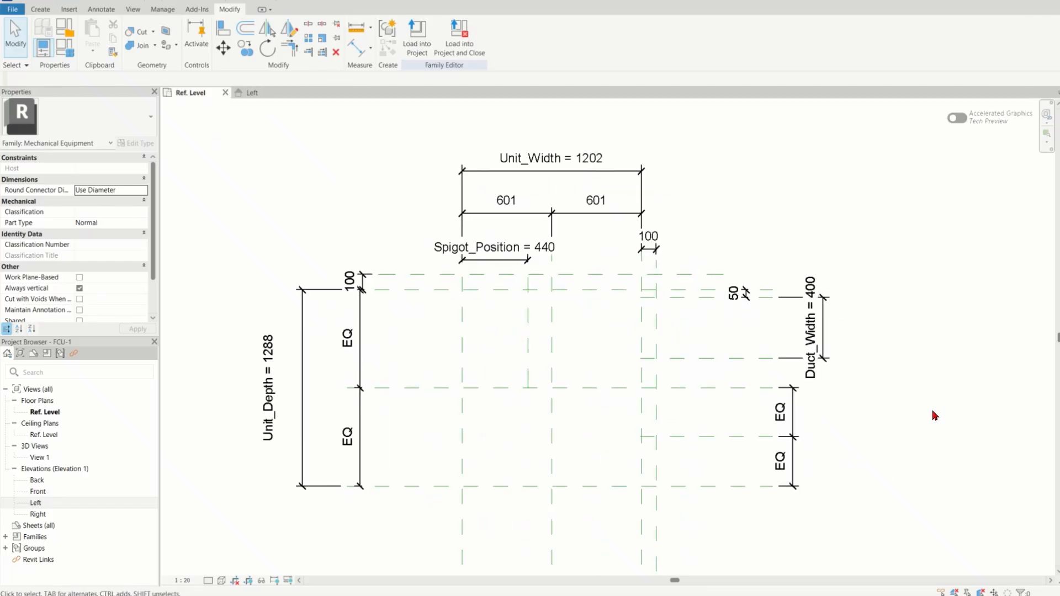
pyautogui.scroll(-3, 492, 349)
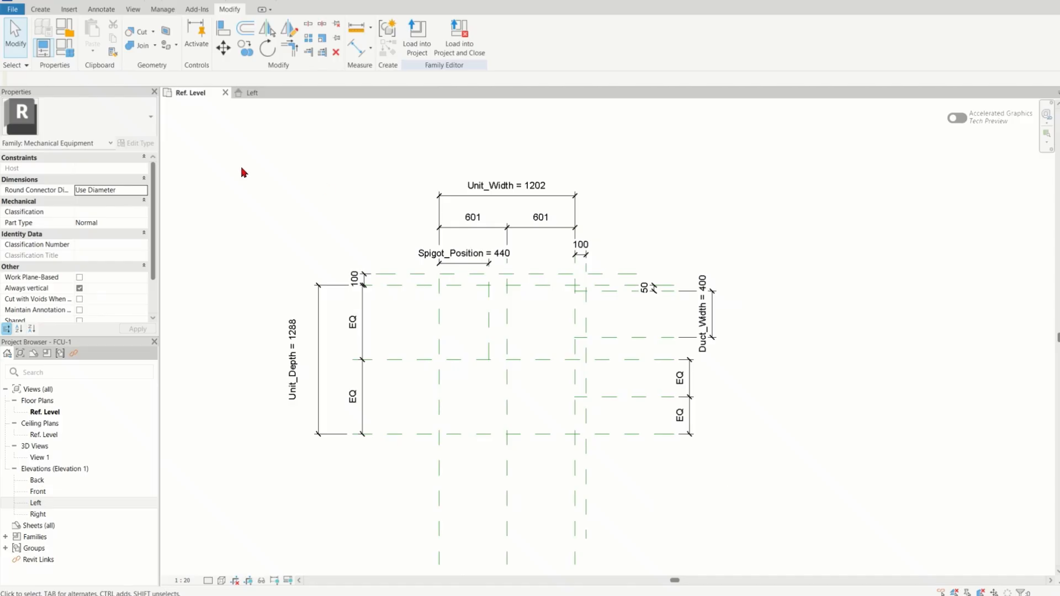
# Step: Save the family and open Family Types, placing the dialog clear of the reference planes
pyautogui.click(41, 9)
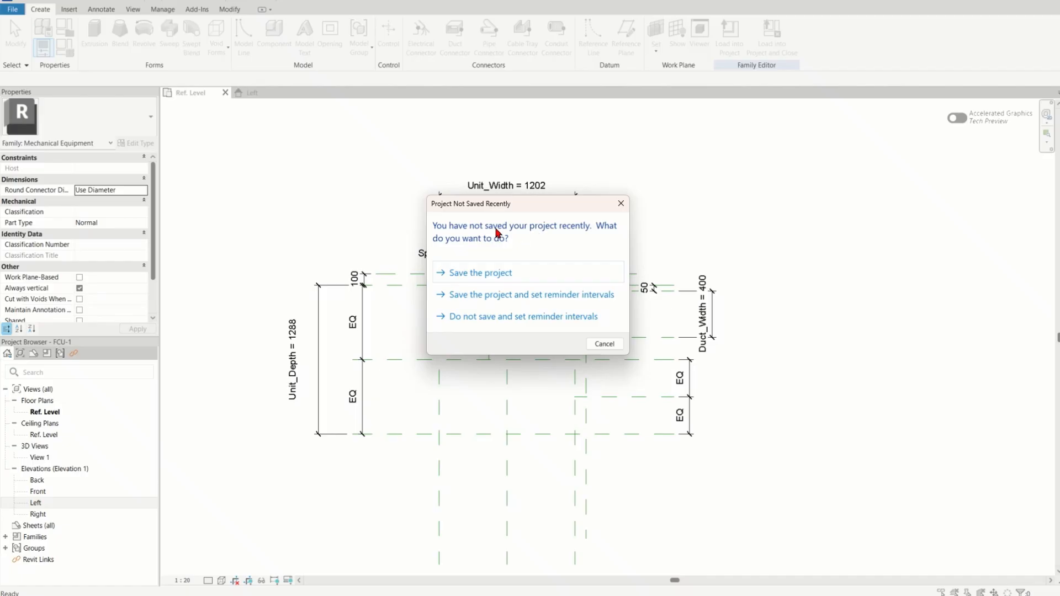
pyautogui.click(487, 273)
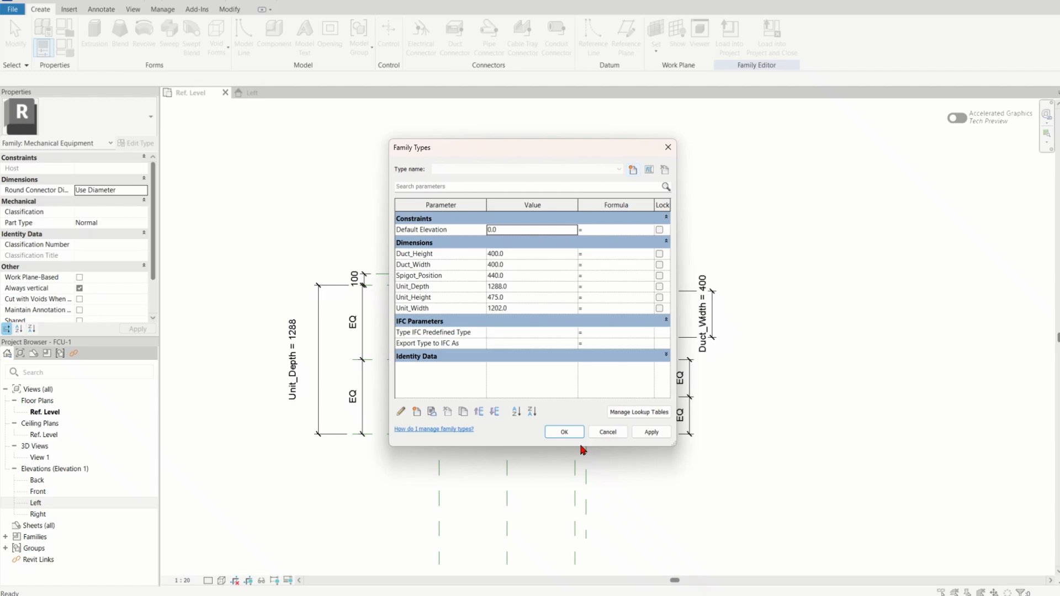
pyautogui.moveTo(527, 158)
pyautogui.mouseDown()
pyautogui.moveTo(938, 239)
pyautogui.moveTo(872, 240)
pyautogui.mouseUp()
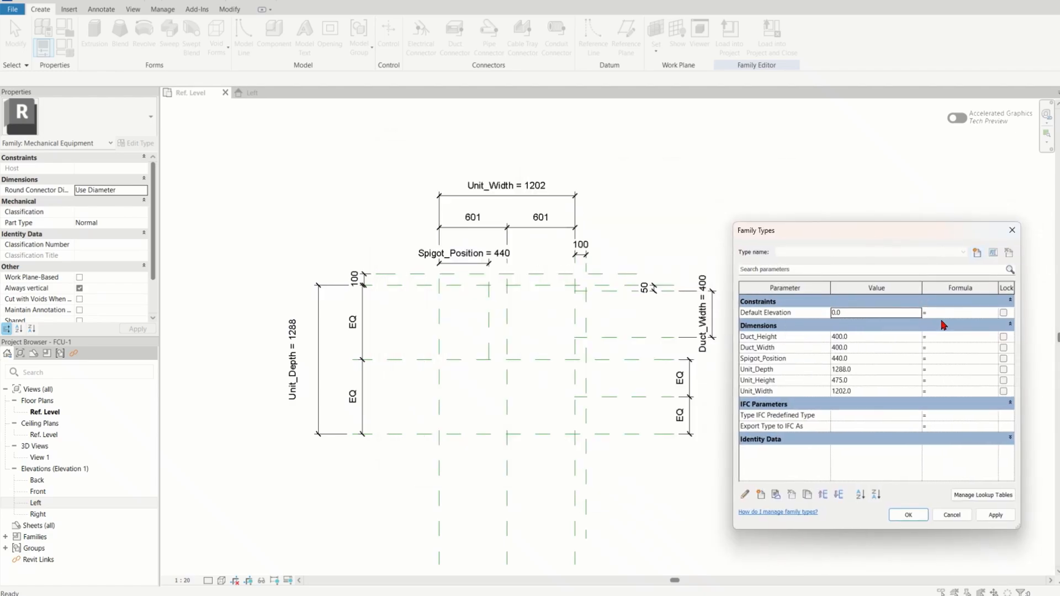
# Step: Set the Duct_Width parameter to 500 in Family Types and apply it to flex the plan reference planes
pyautogui.click(877, 336)
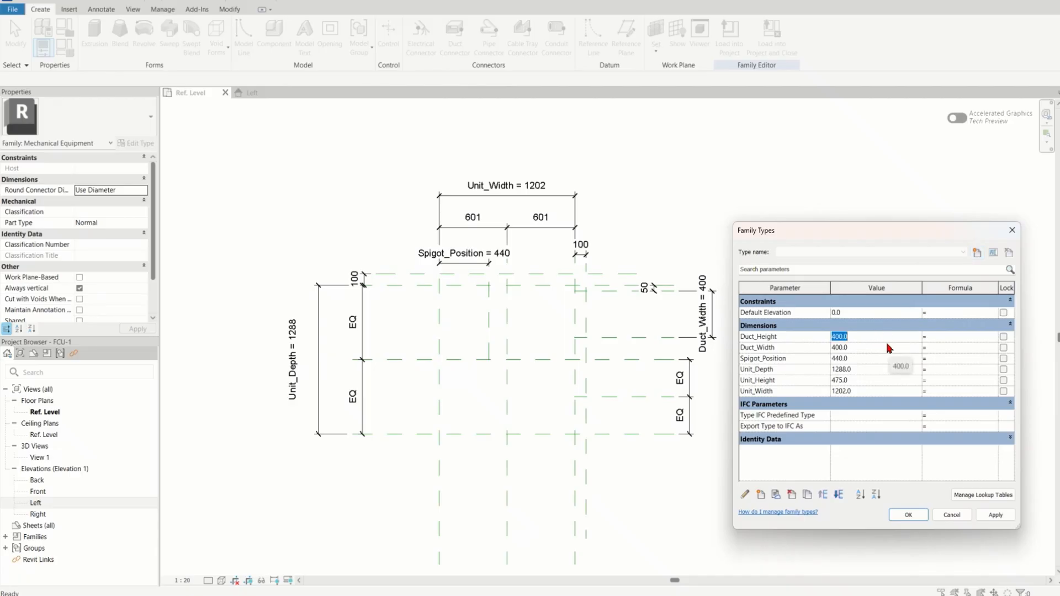
pyautogui.write('5')
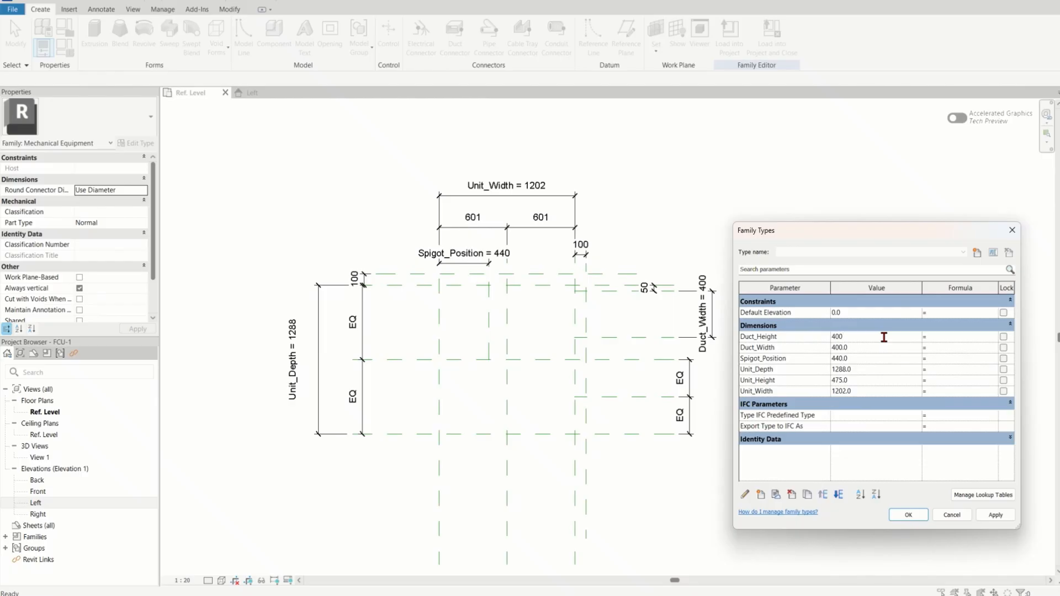
pyautogui.click(854, 347)
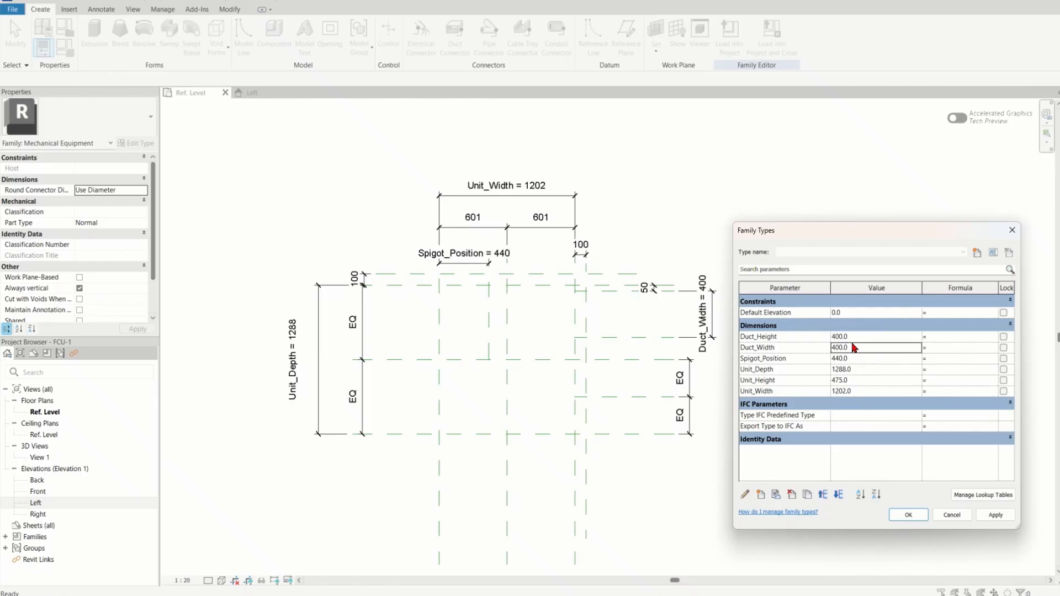
pyautogui.click(863, 350)
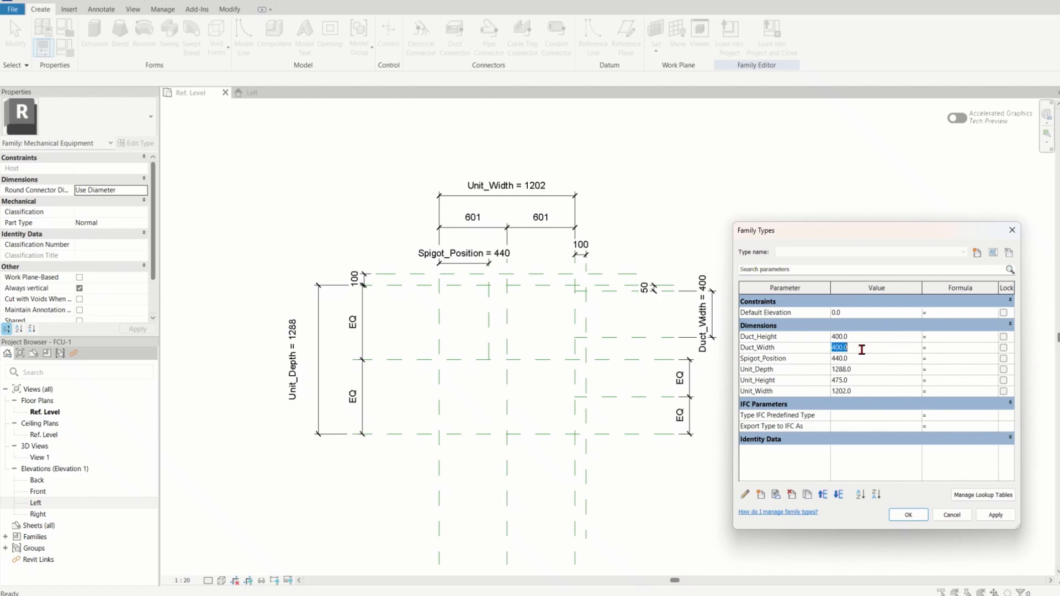
pyautogui.write('500')
pyautogui.click(984, 516)
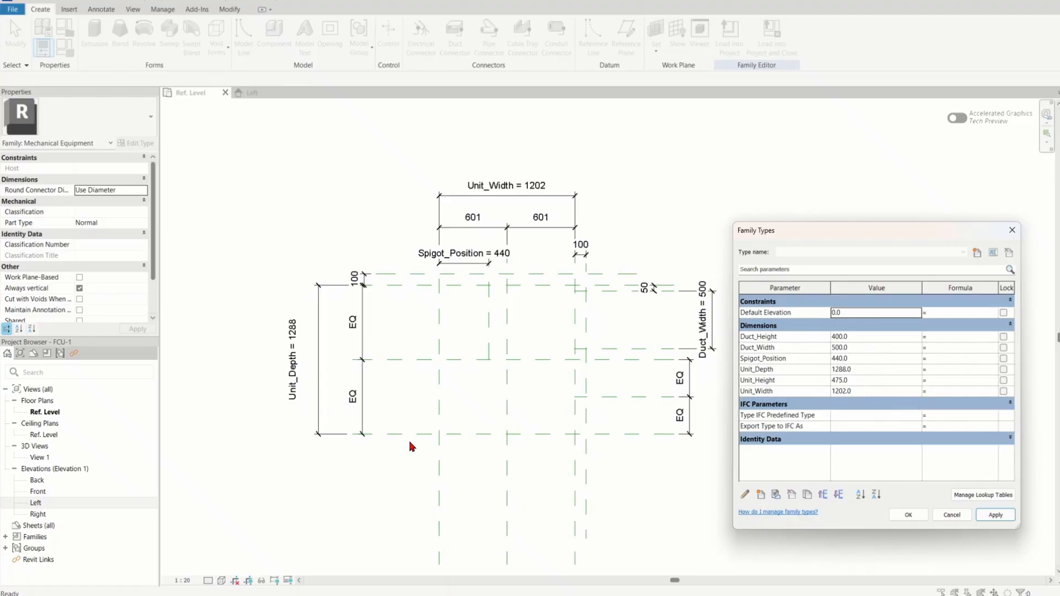
# Step: Set the Unit_Depth parameter to 1500, apply it, and close Family Types
pyautogui.click(860, 370)
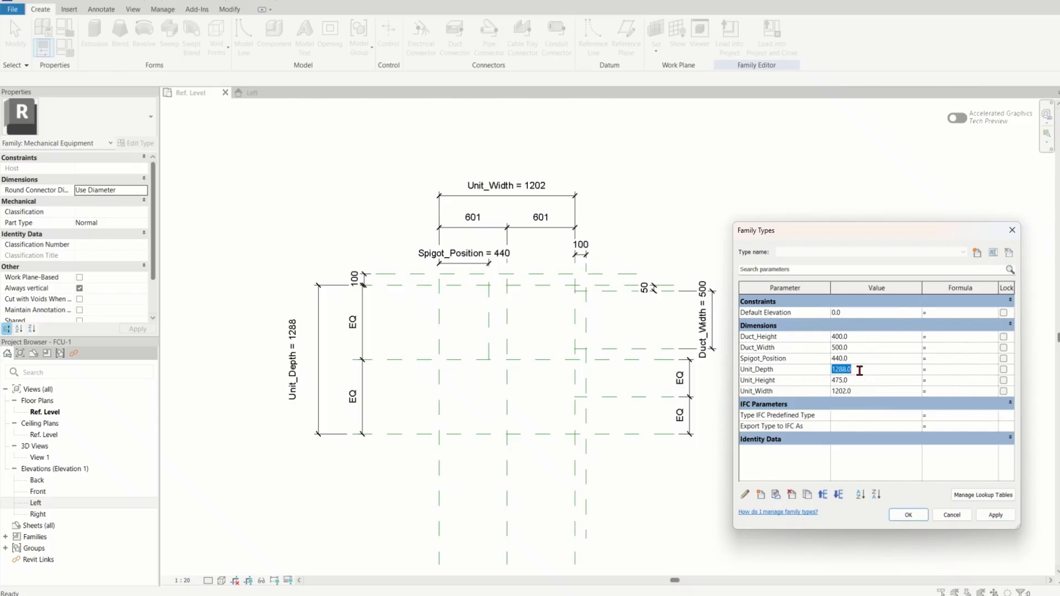
pyautogui.write('1500')
pyautogui.click(982, 519)
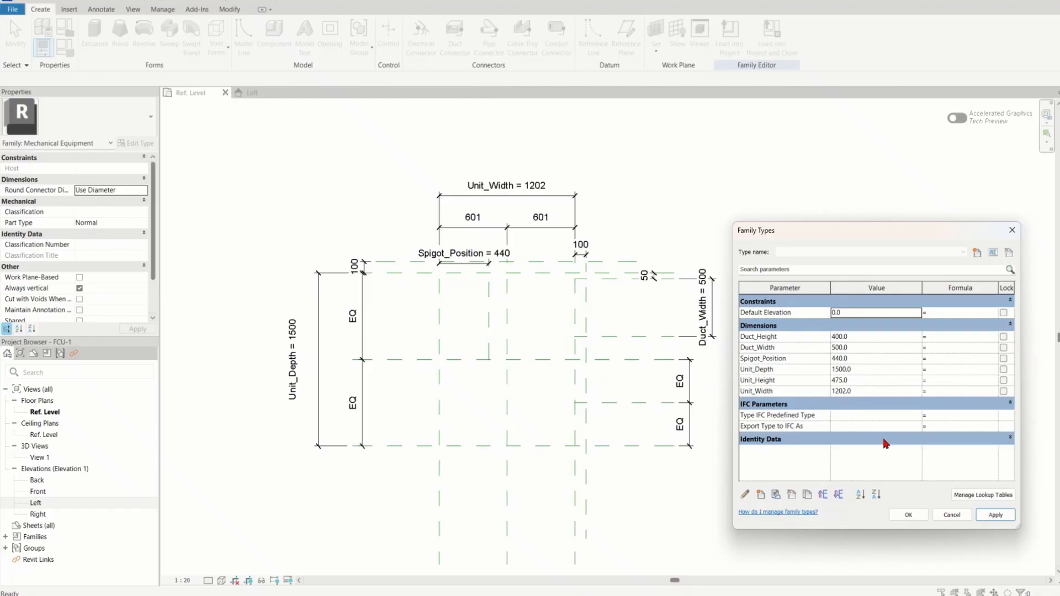
pyautogui.click(909, 514)
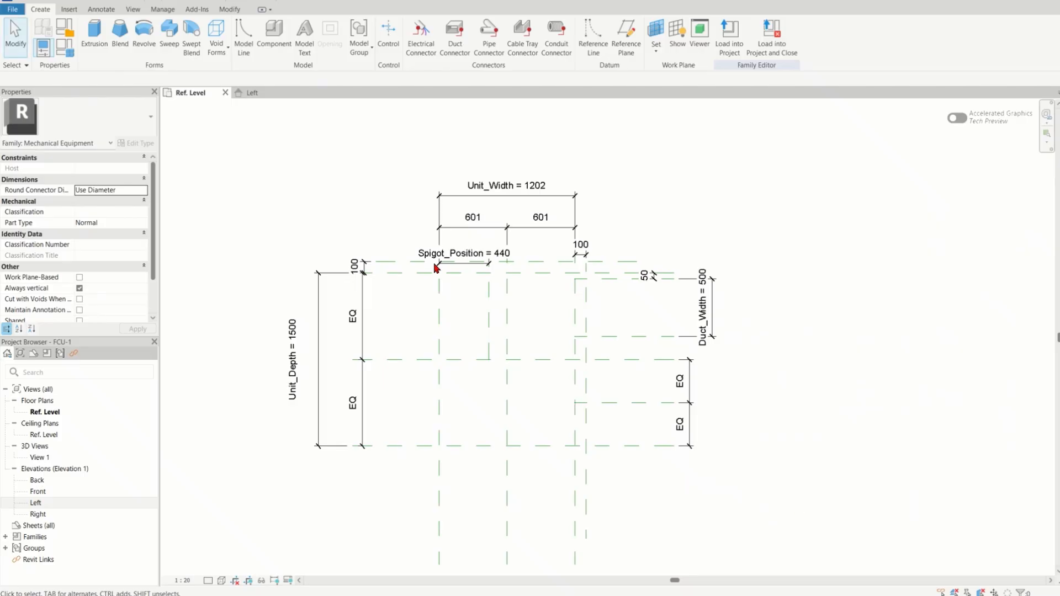
# Step: Switch to the Left elevation and set Duct_Height to 350 in Family Types, applying the change
pyautogui.scroll(-1, 332, 183)
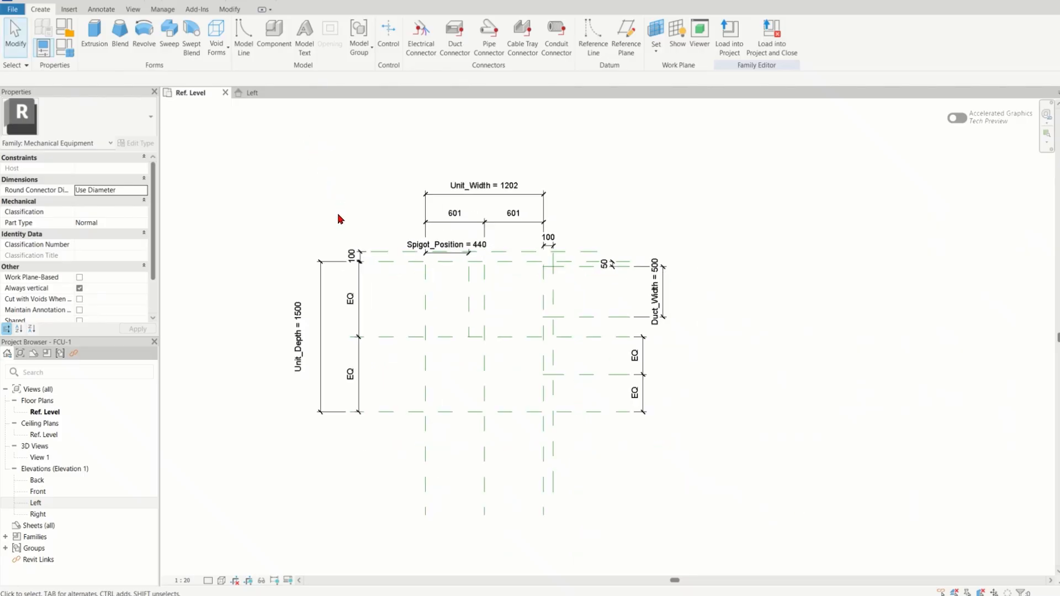
pyautogui.click(254, 94)
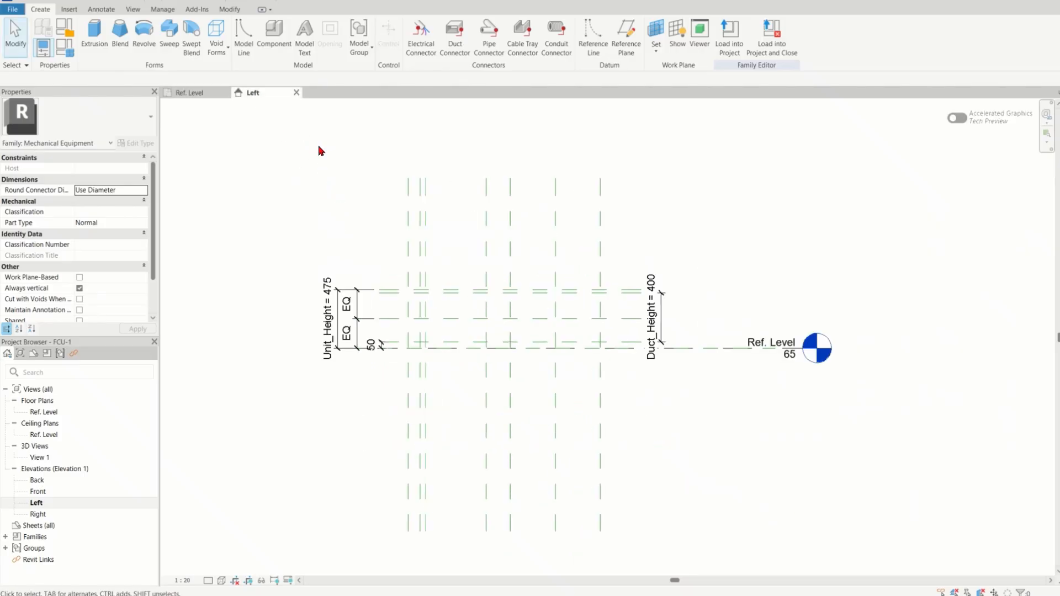
pyautogui.scroll(2, 589, 286)
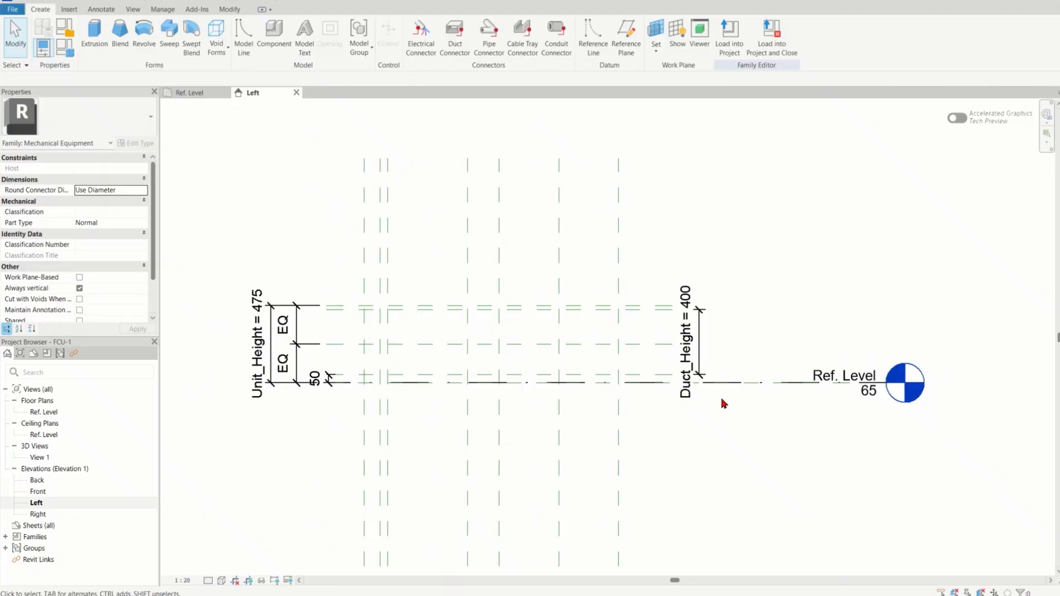
pyautogui.click(66, 50)
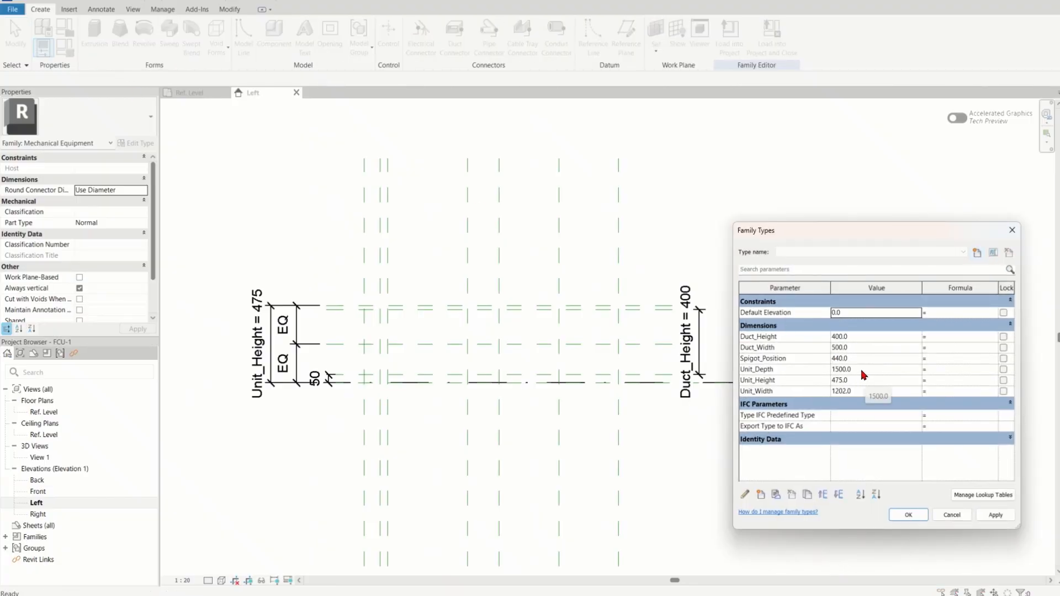
pyautogui.click(851, 337)
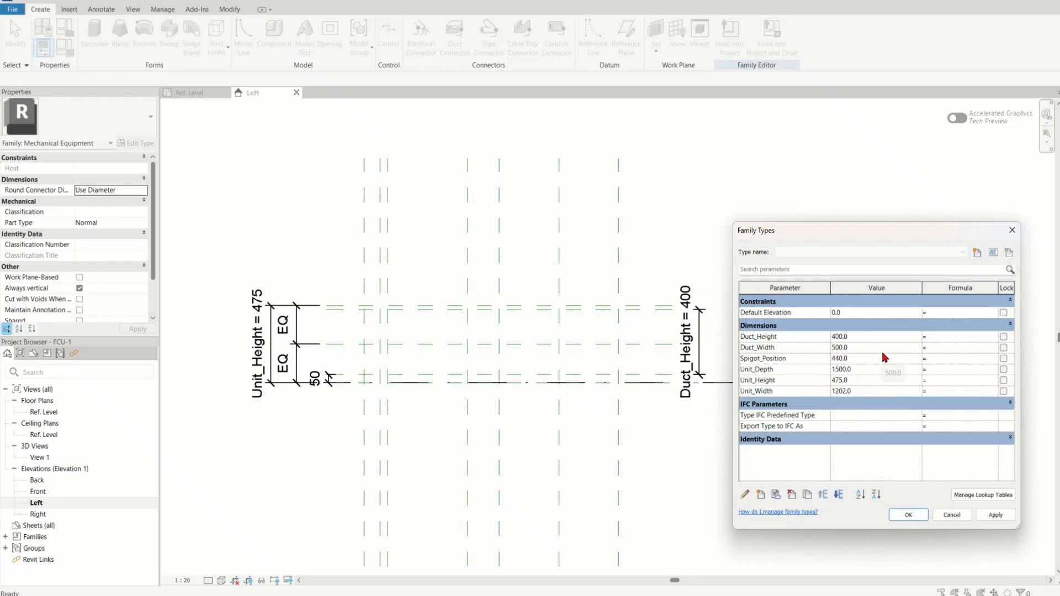
pyautogui.moveTo(870, 339); pyautogui.dragTo(818, 342)
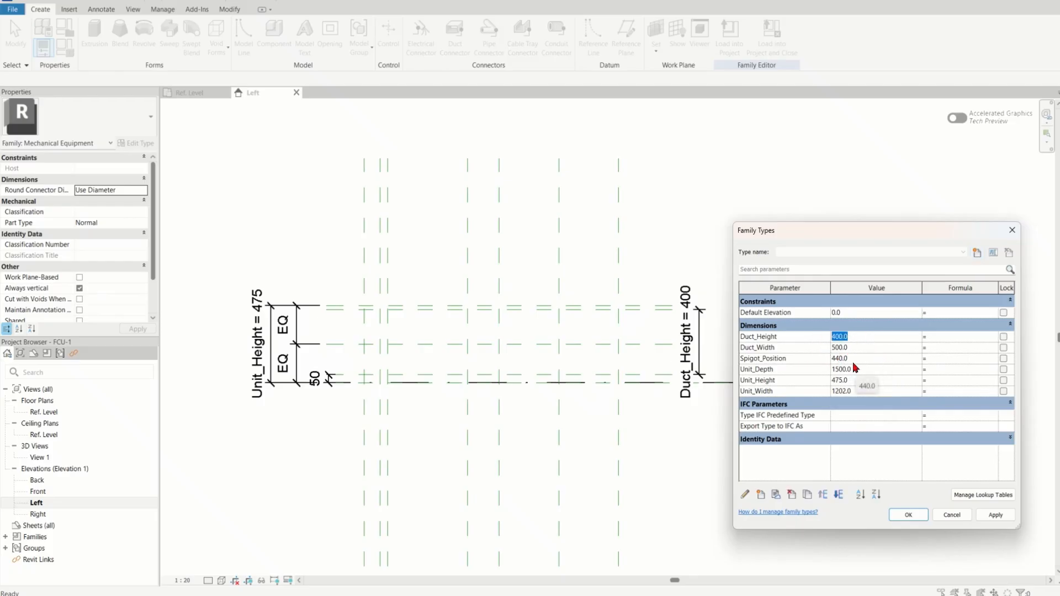
pyautogui.write('35')
pyautogui.click(994, 515)
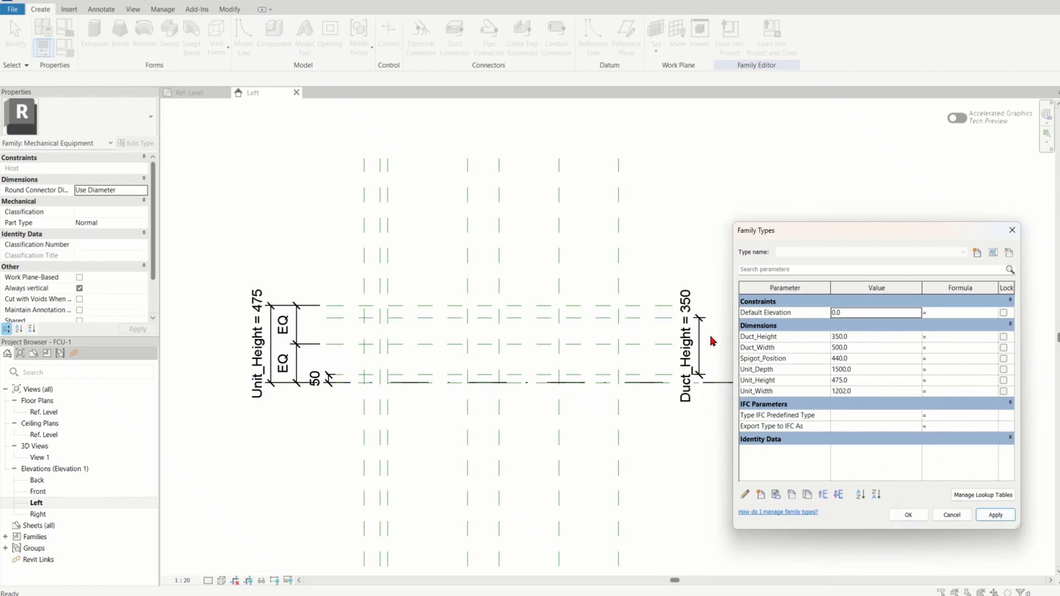
pyautogui.click(906, 515)
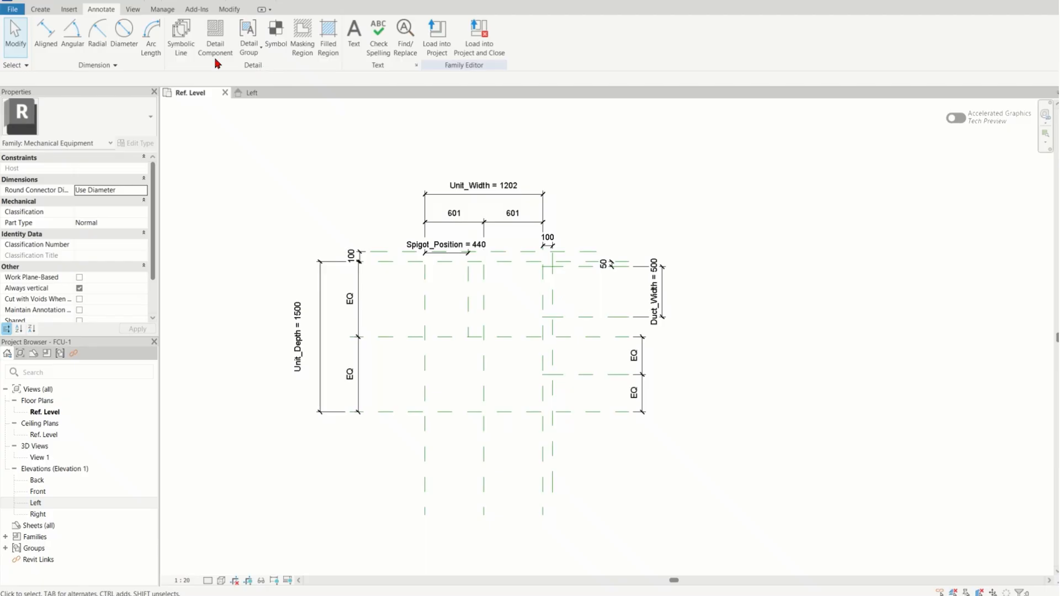
# Step: In the Ref. Level plan, draw a 1202 by 1500 mm symbolic-line rectangle on the unit's outer width and depth reference planes
pyautogui.click(181, 33)
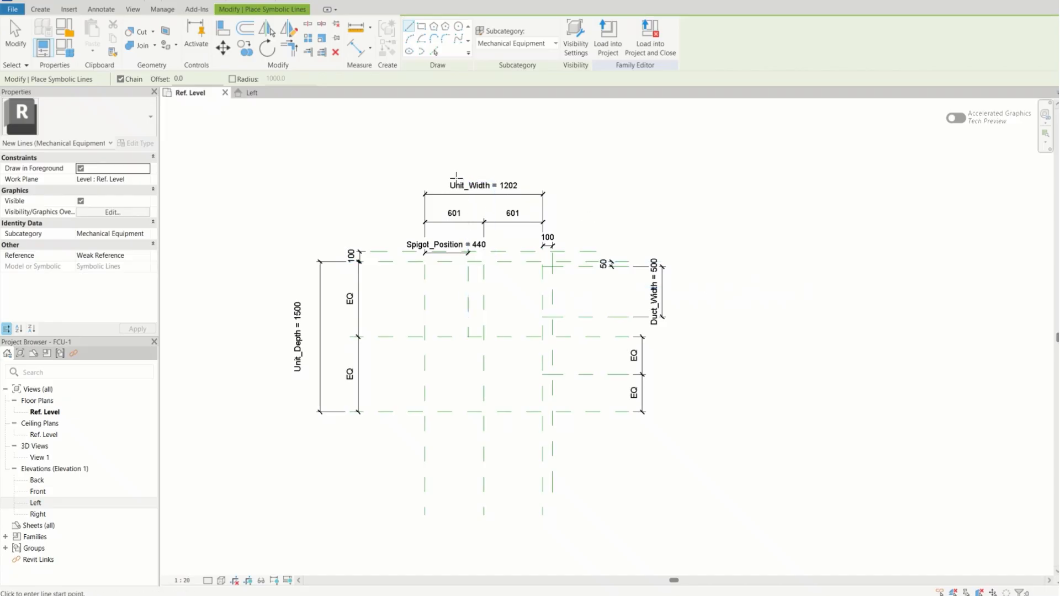
pyautogui.click(421, 26)
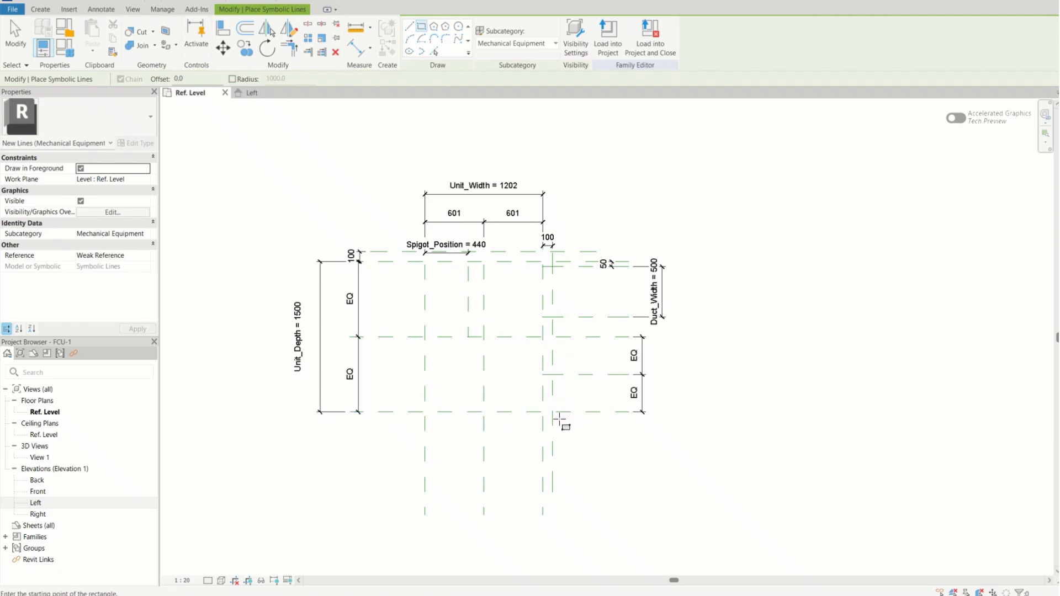
pyautogui.click(542, 412)
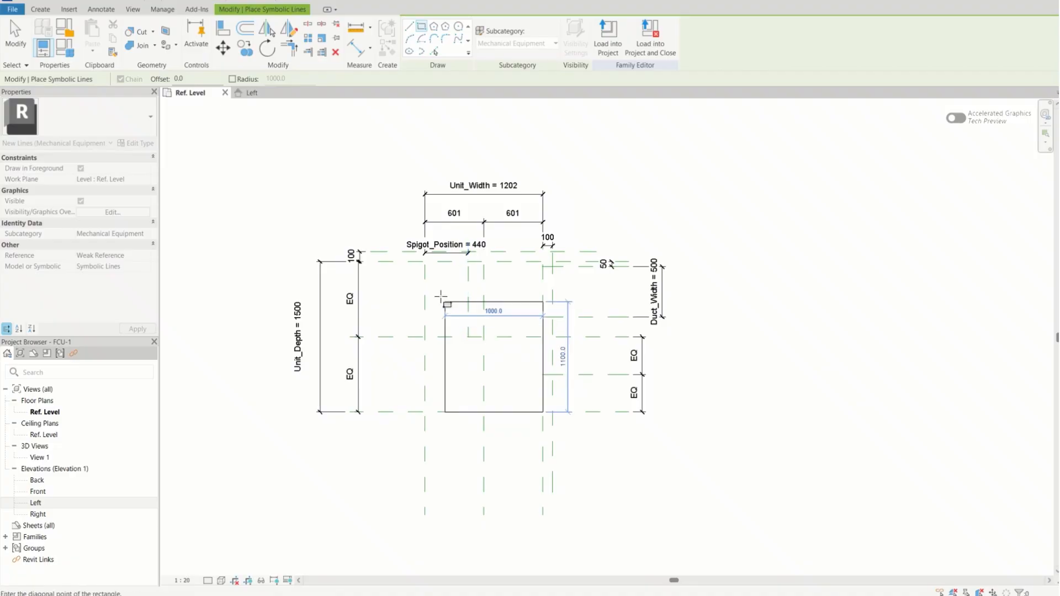
pyautogui.click(425, 261)
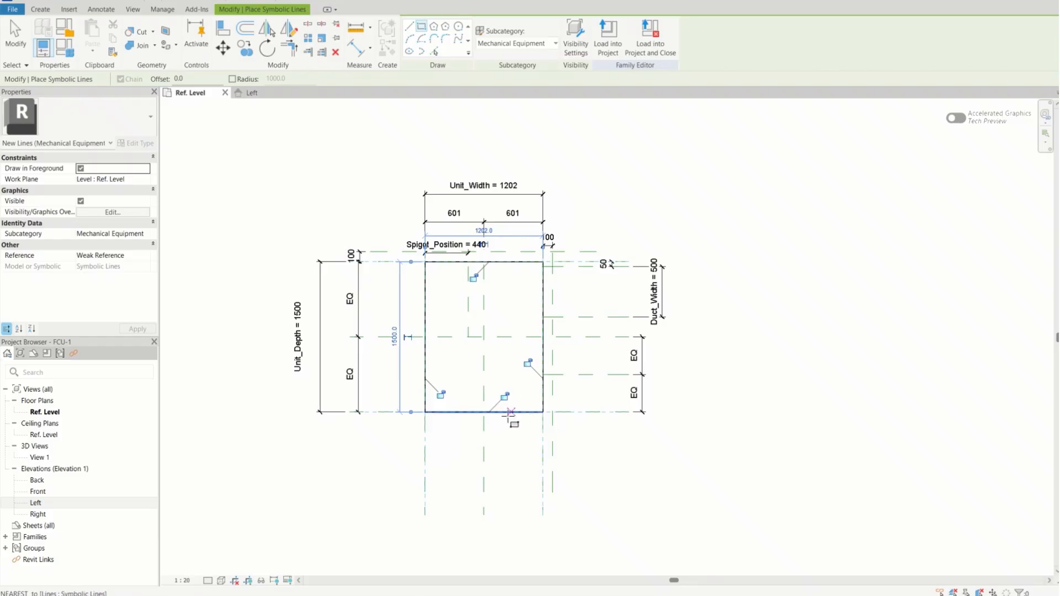
pyautogui.scroll(5, 379, 429)
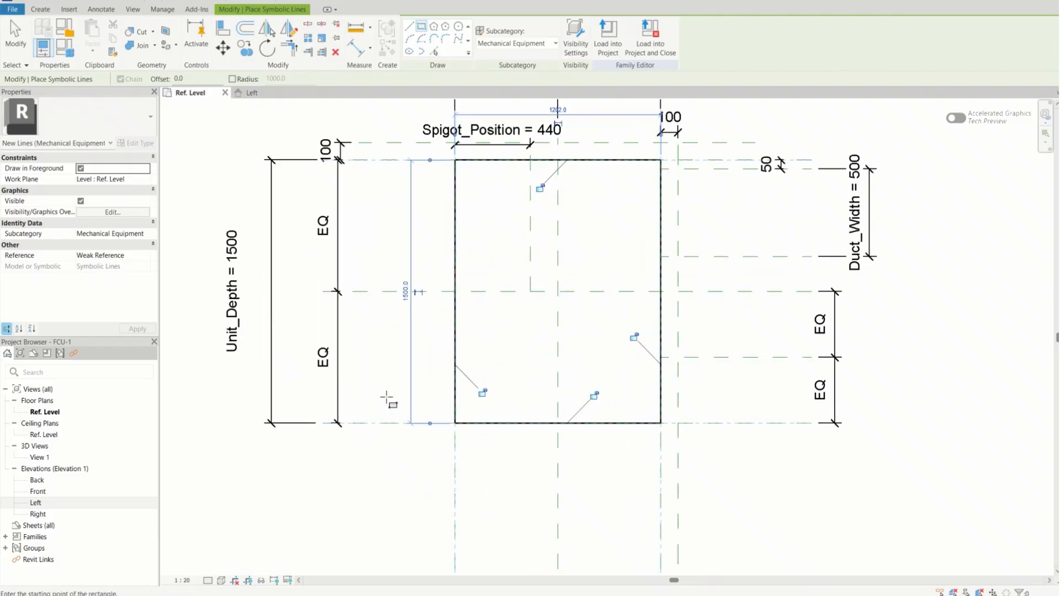
pyautogui.scroll(3, 659, 386)
pyautogui.scroll(-5, 629, 452)
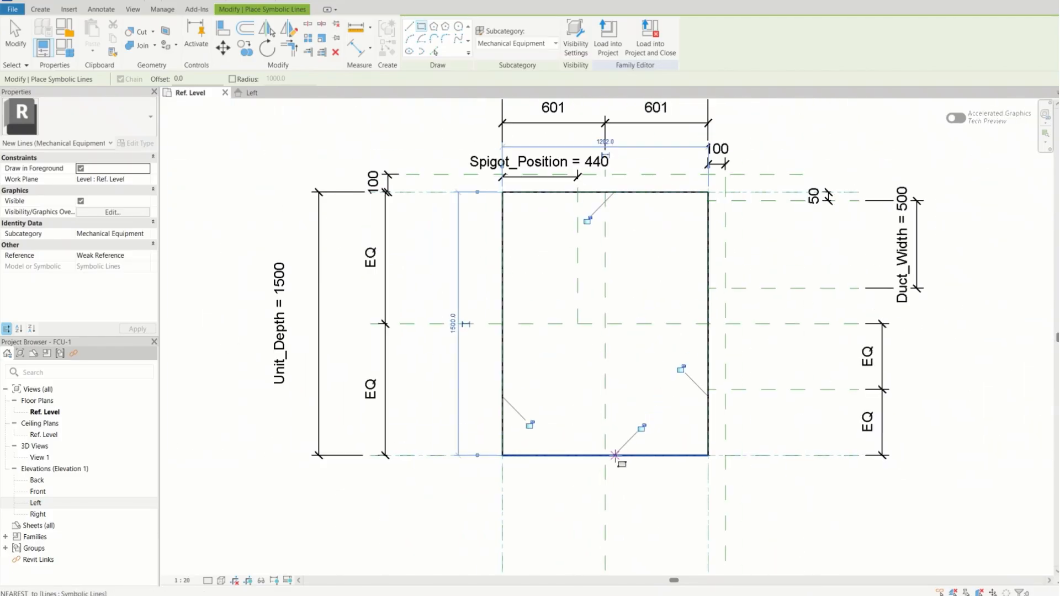
# Step: Draw a diagonal symbolic line from the rectangle's lower-left corner to its upper-right corner and finish the line command
pyautogui.click(409, 27)
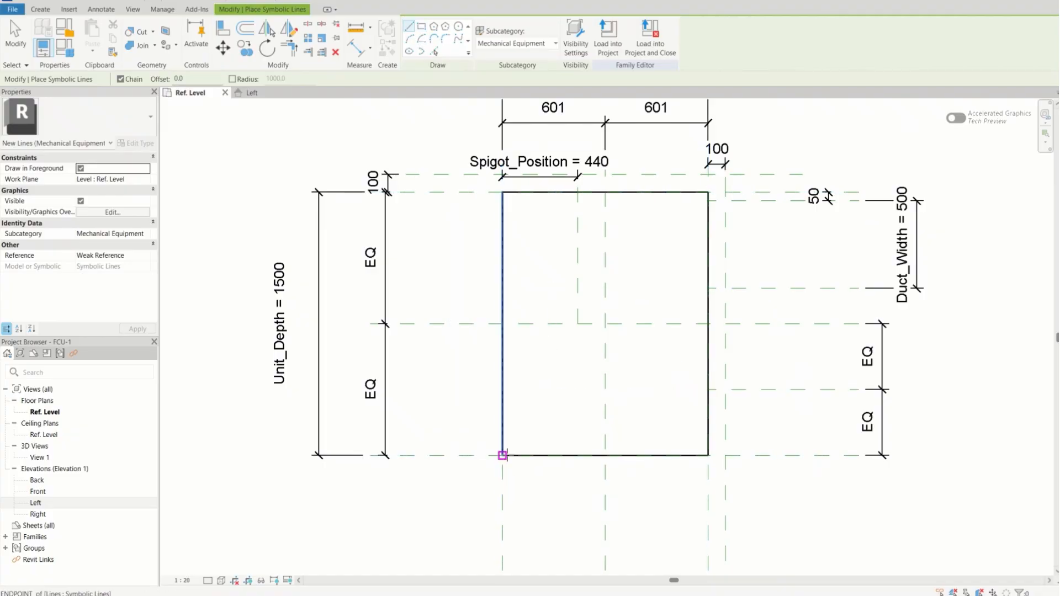
pyautogui.click(503, 456)
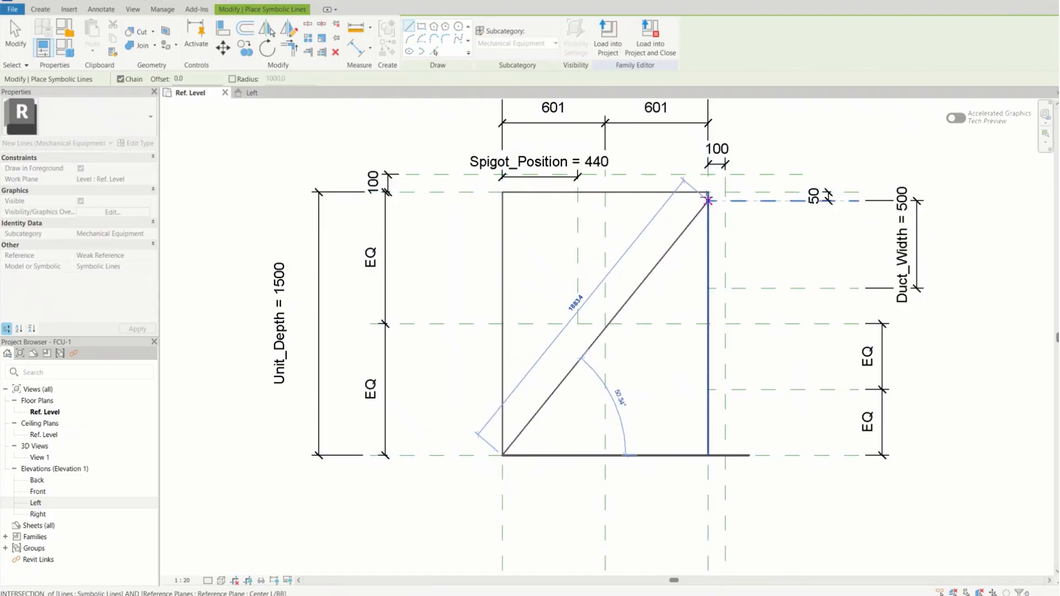
pyautogui.click(708, 192)
pyautogui.press('Escape')
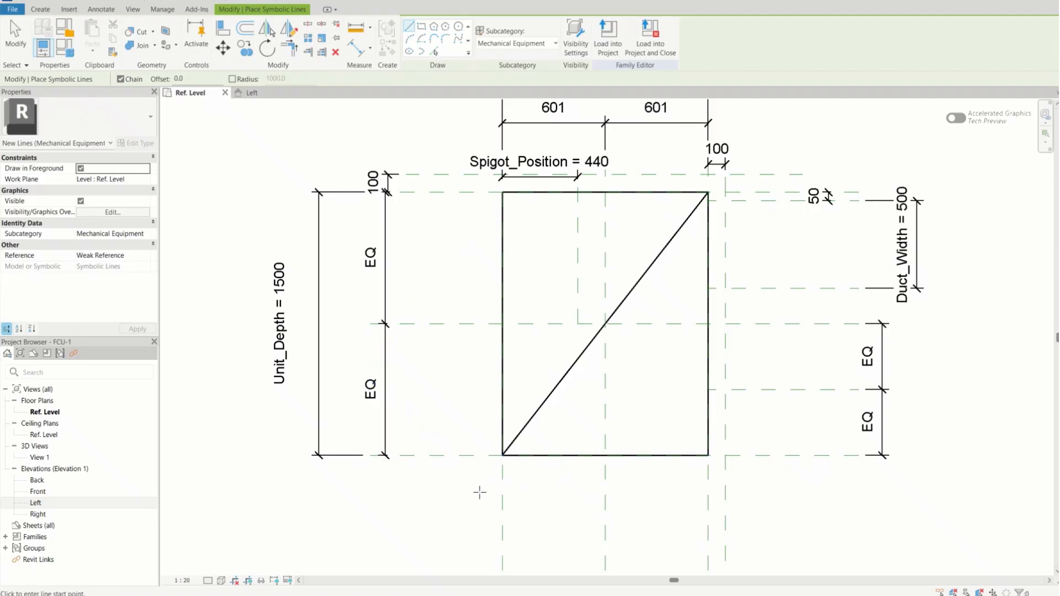
pyautogui.scroll(-2, 473, 495)
pyautogui.scroll(2, 546, 497)
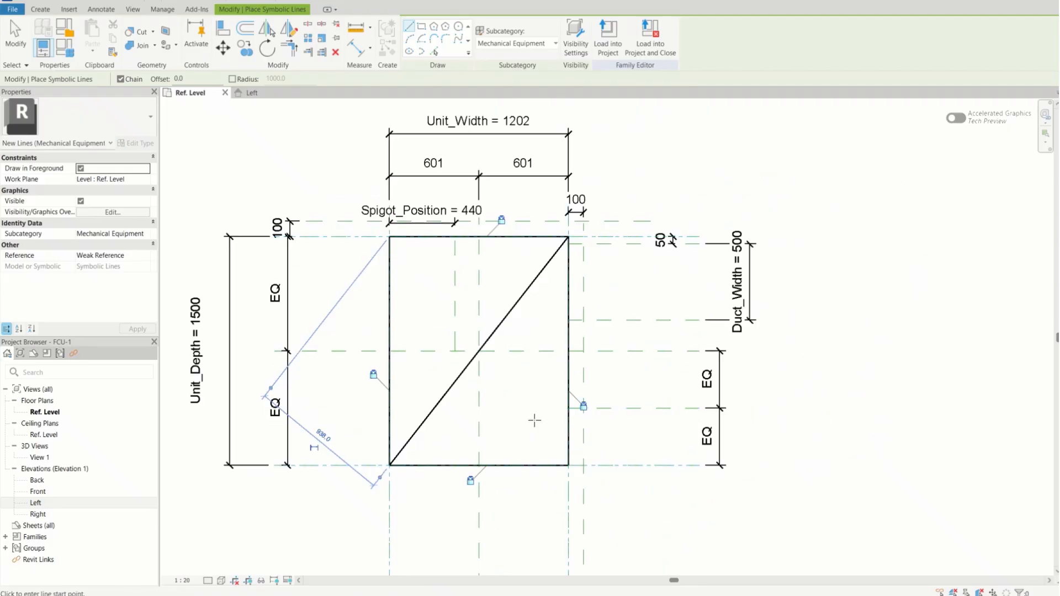
pyautogui.press('Escape')
pyautogui.press('Escape')
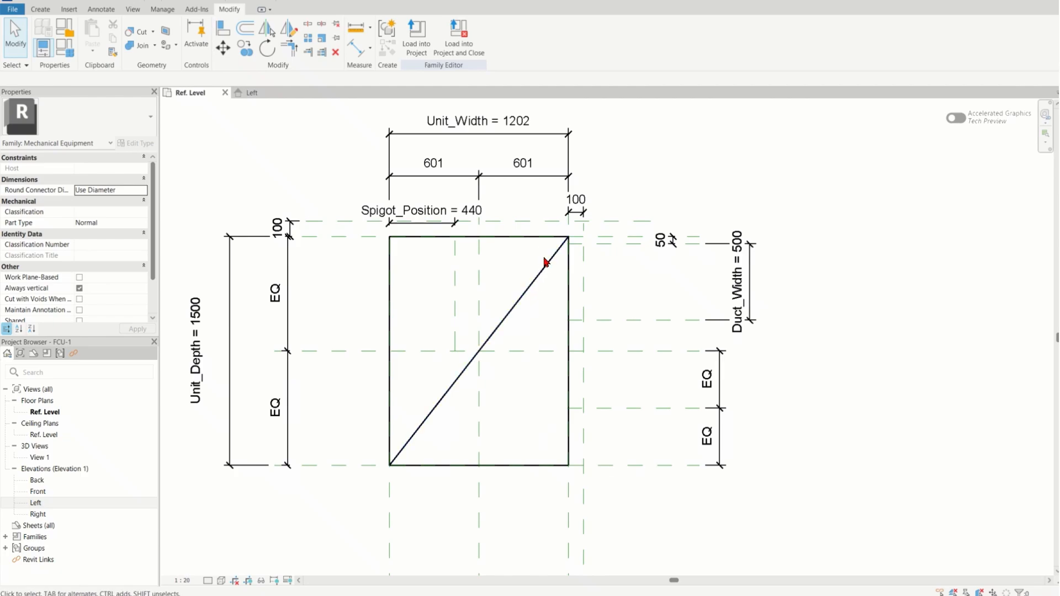
# Step: Select the chain of symbolic lines containing the diagonal and check the detail levels in its visibility settings
pyautogui.scroll(-2, 582, 402)
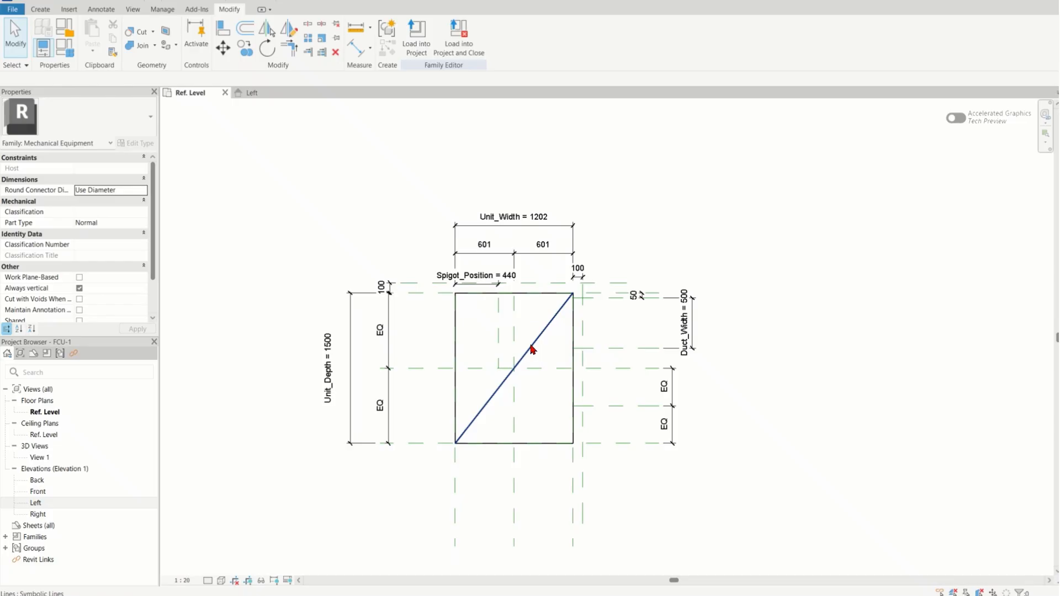
pyautogui.press('Tab')
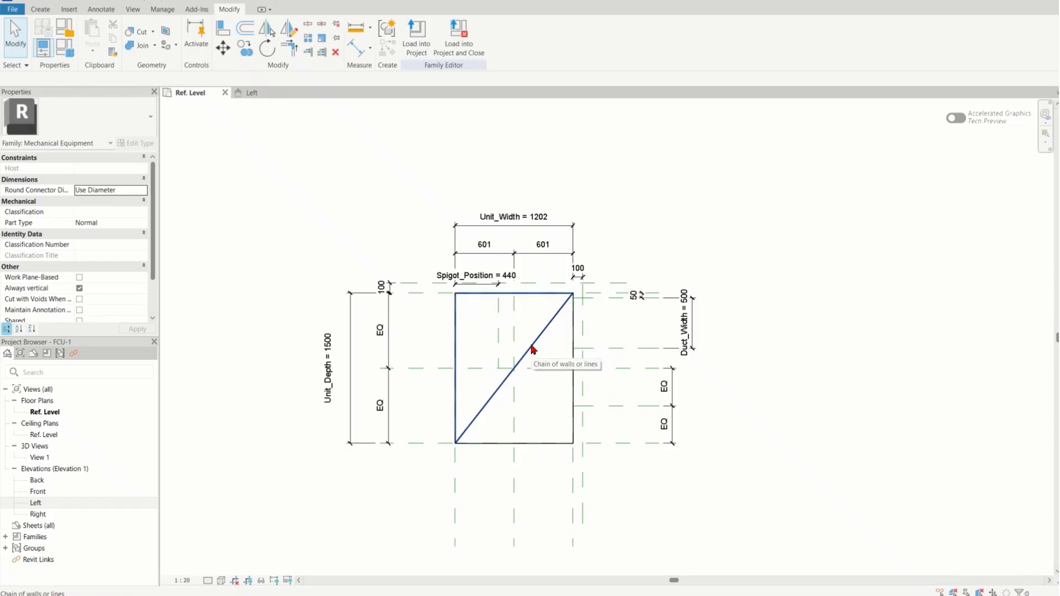
pyautogui.click(532, 349)
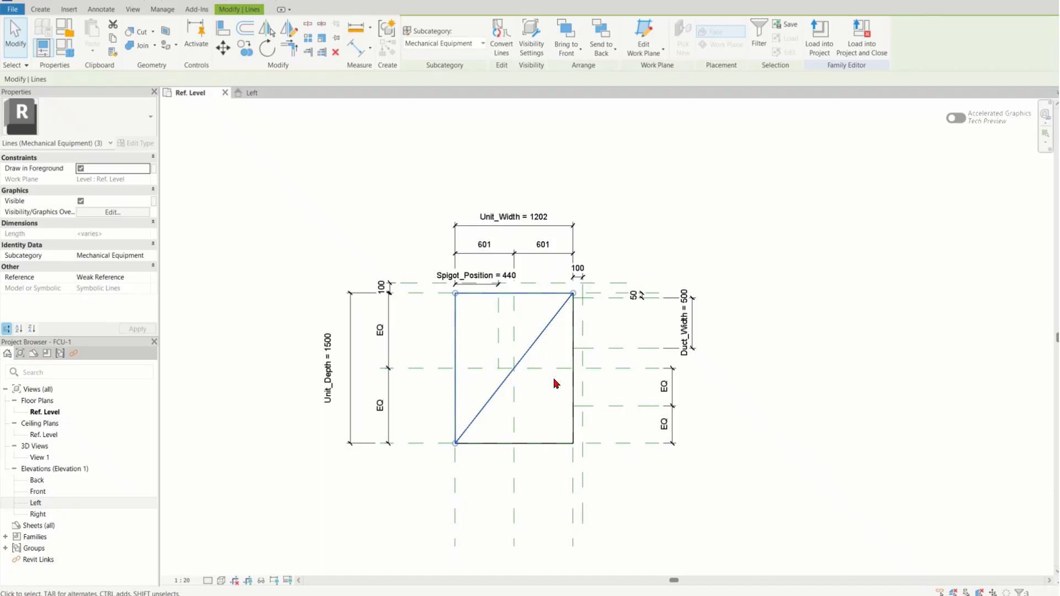
pyautogui.scroll(4, 474, 331)
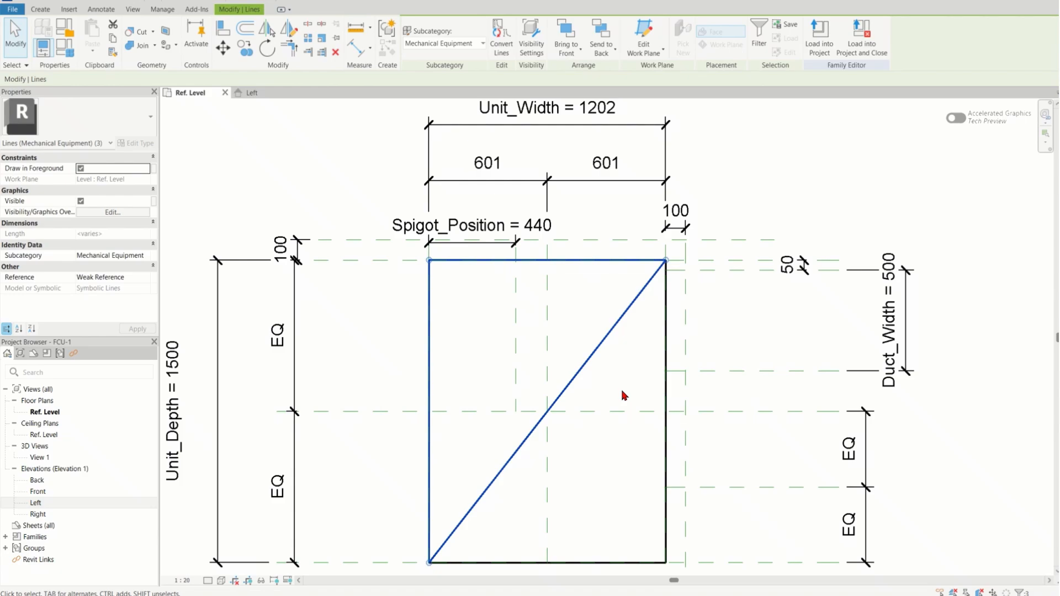
pyautogui.click(540, 53)
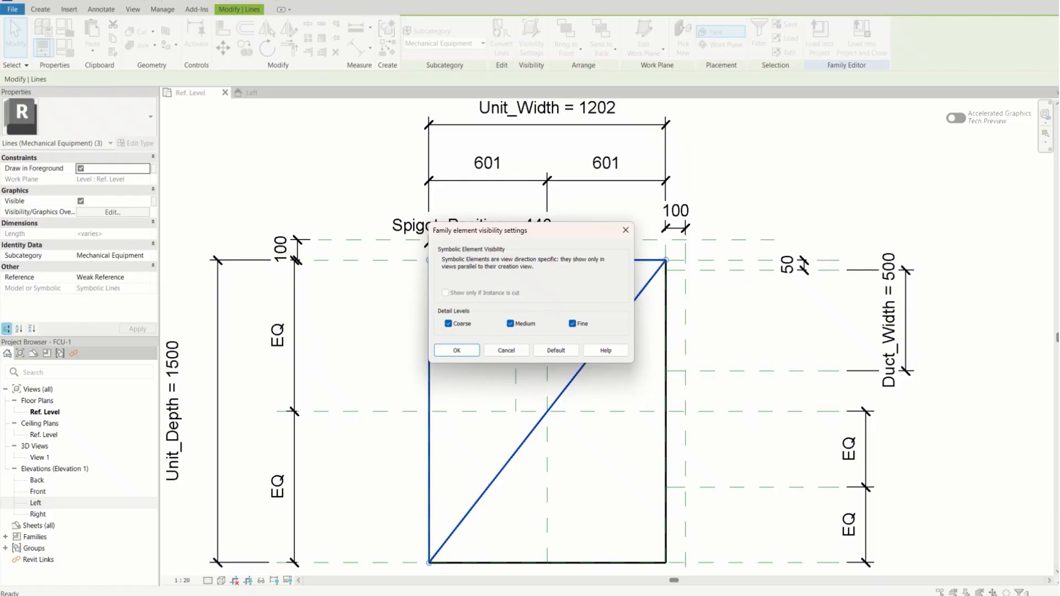
pyautogui.click(456, 351)
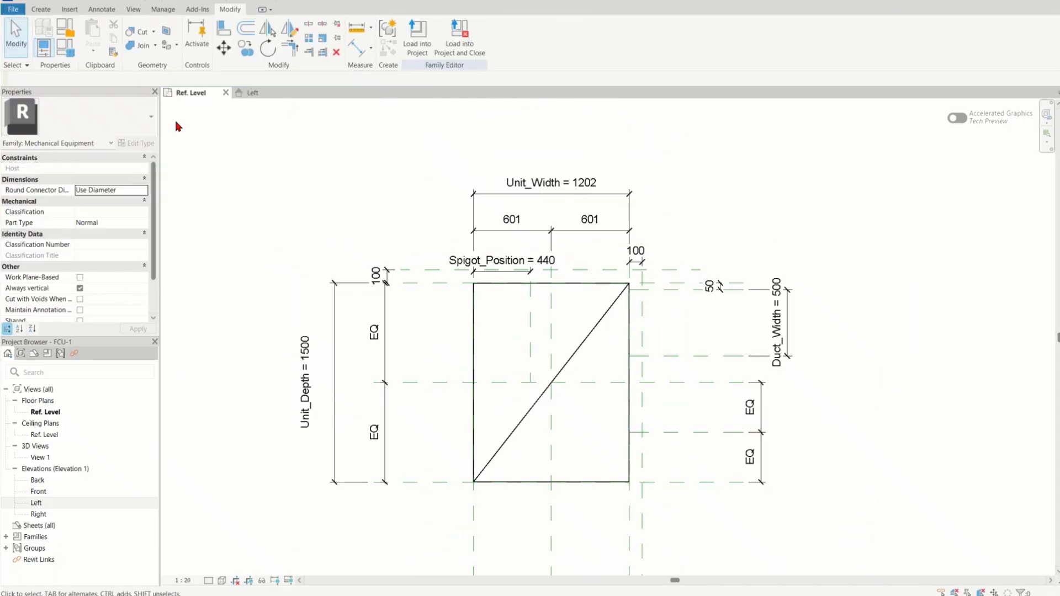
# Step: Set Unit_Depth to 1400 in Family Types and apply the change to flex the plan rectangle and diagonal
pyautogui.click(66, 49)
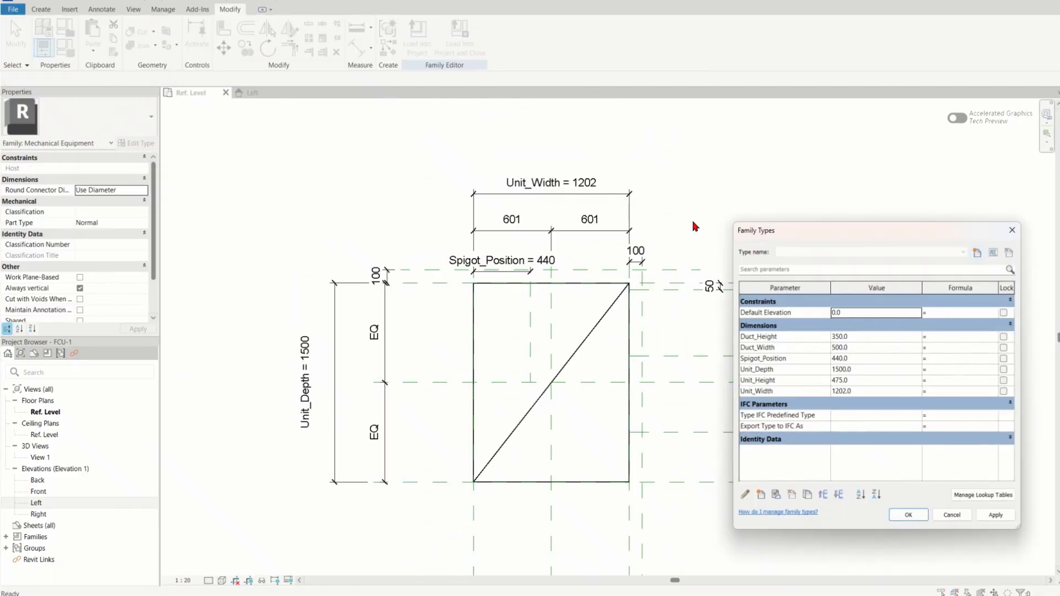
pyautogui.moveTo(866, 243)
pyautogui.mouseDown()
pyautogui.moveTo(896, 408)
pyautogui.moveTo(887, 485)
pyautogui.moveTo(892, 310)
pyautogui.moveTo(859, 260)
pyautogui.moveTo(852, 199)
pyautogui.mouseUp()
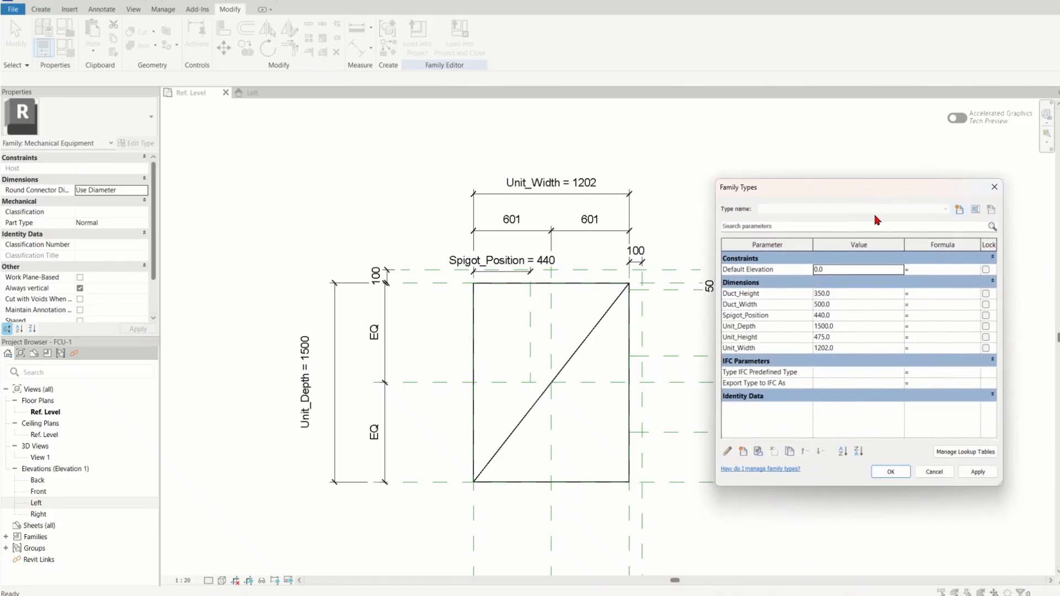
pyautogui.click(872, 284)
pyautogui.click(865, 293)
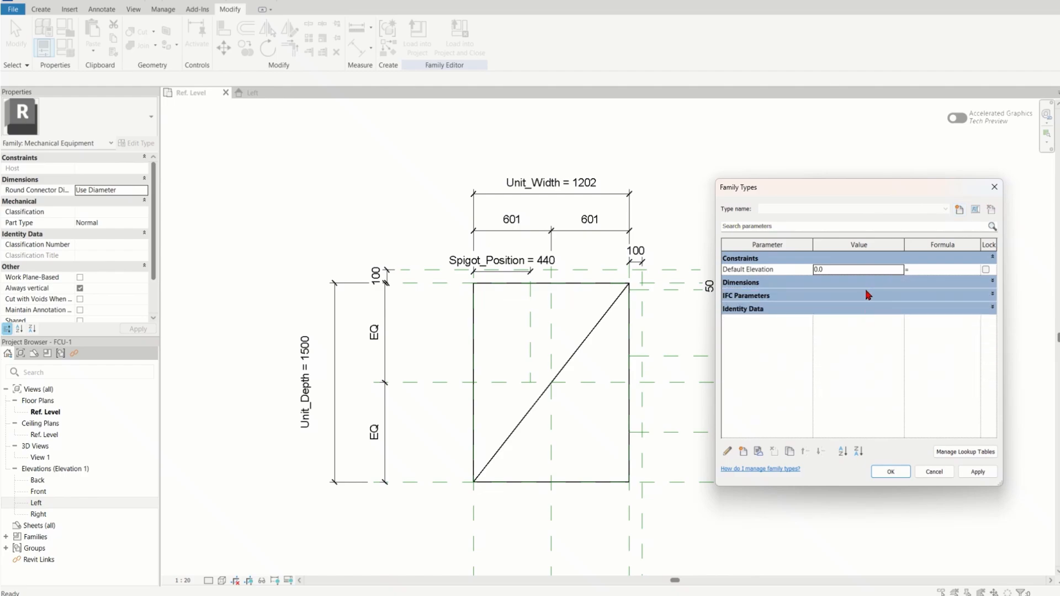
pyautogui.click(865, 294)
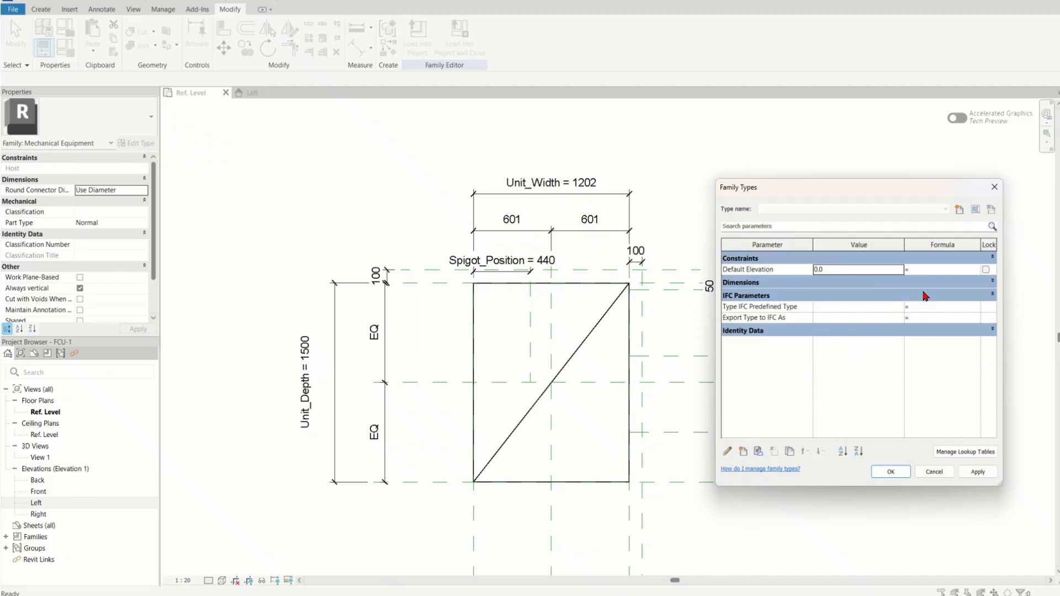
pyautogui.click(893, 283)
pyautogui.click(854, 291)
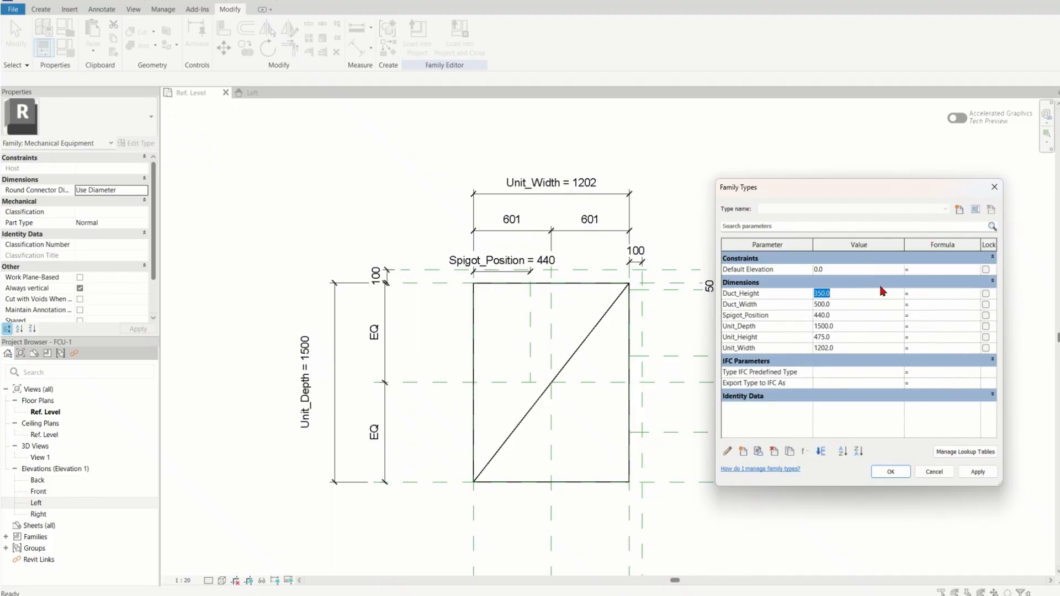
pyautogui.click(865, 326)
pyautogui.write('14')
pyautogui.click(976, 472)
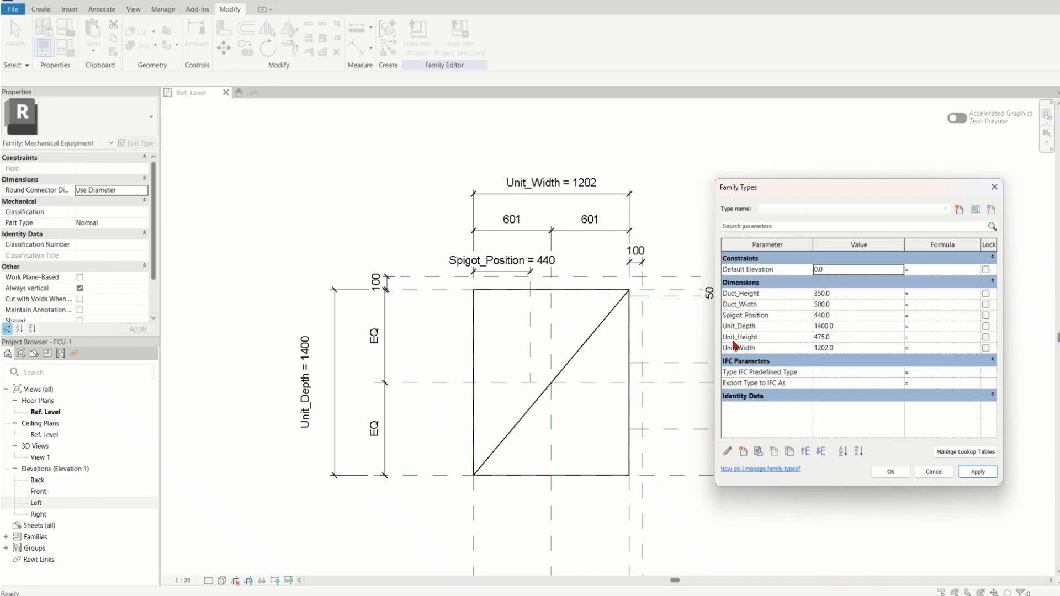
# Step: Set Unit_Width to 1300, apply the change and close Family Types
pyautogui.click(850, 347)
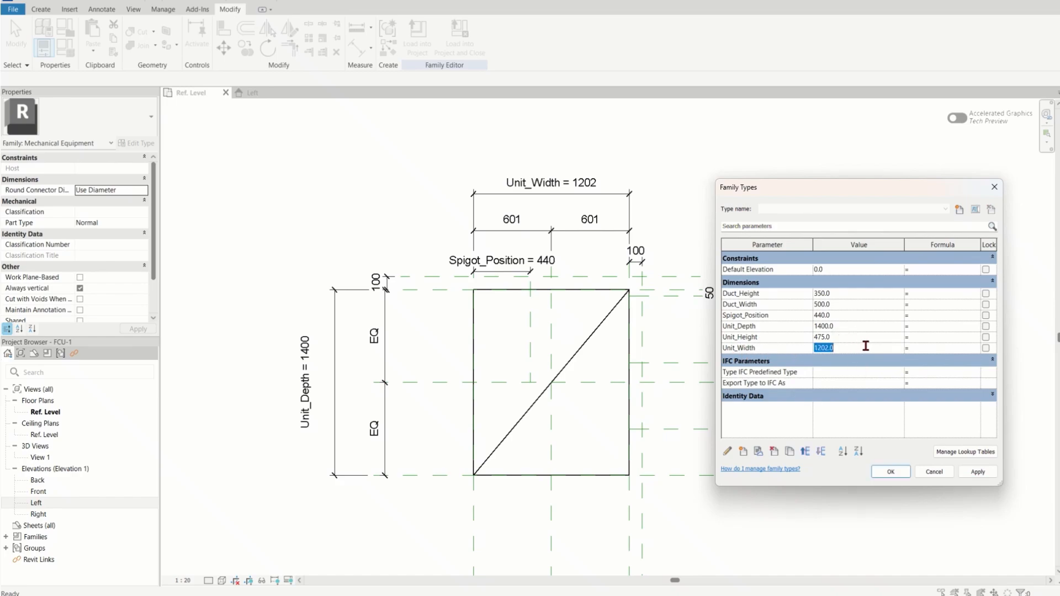
pyautogui.write('13')
pyautogui.press('Return')
pyautogui.click(972, 472)
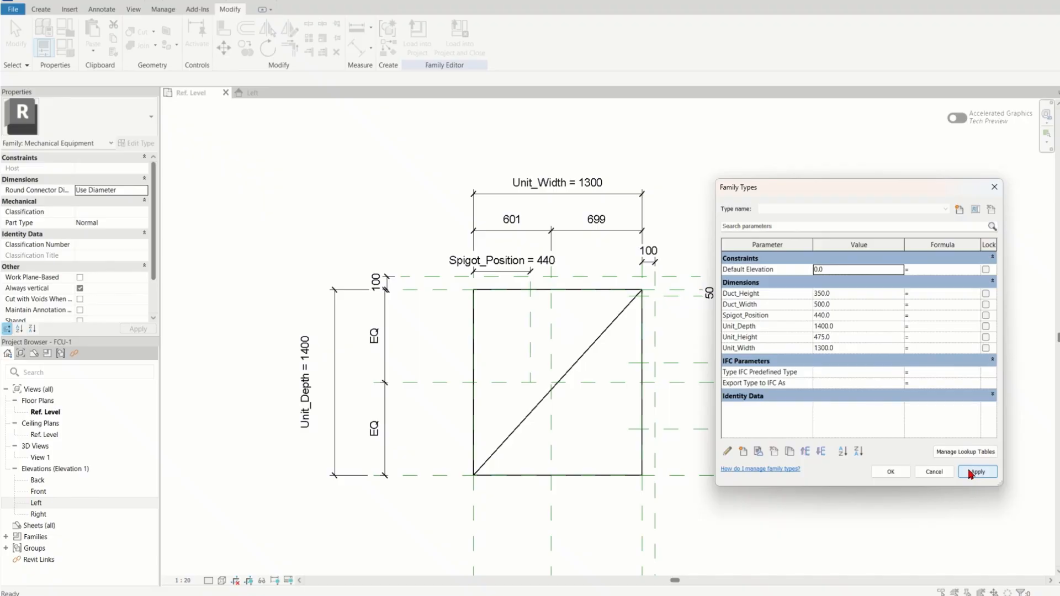
pyautogui.click(890, 472)
# Step: Select everything in the plan, filter the selection to Lines (Mechanical Equipment) only, and temporarily hide those elements
pyautogui.scroll(3, 543, 239)
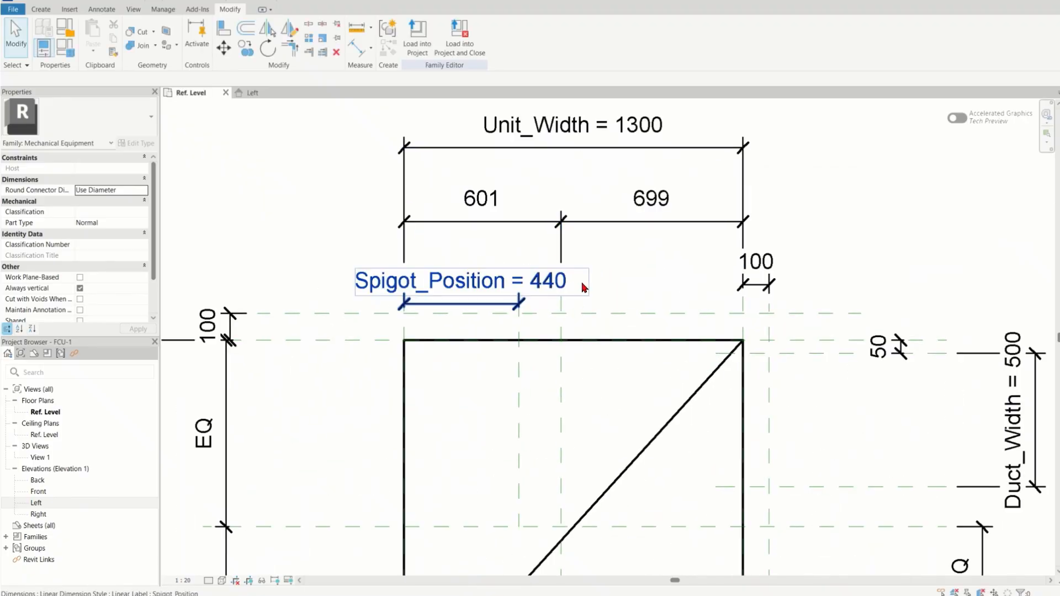
pyautogui.scroll(-4, 584, 287)
pyautogui.scroll(-1, 561, 334)
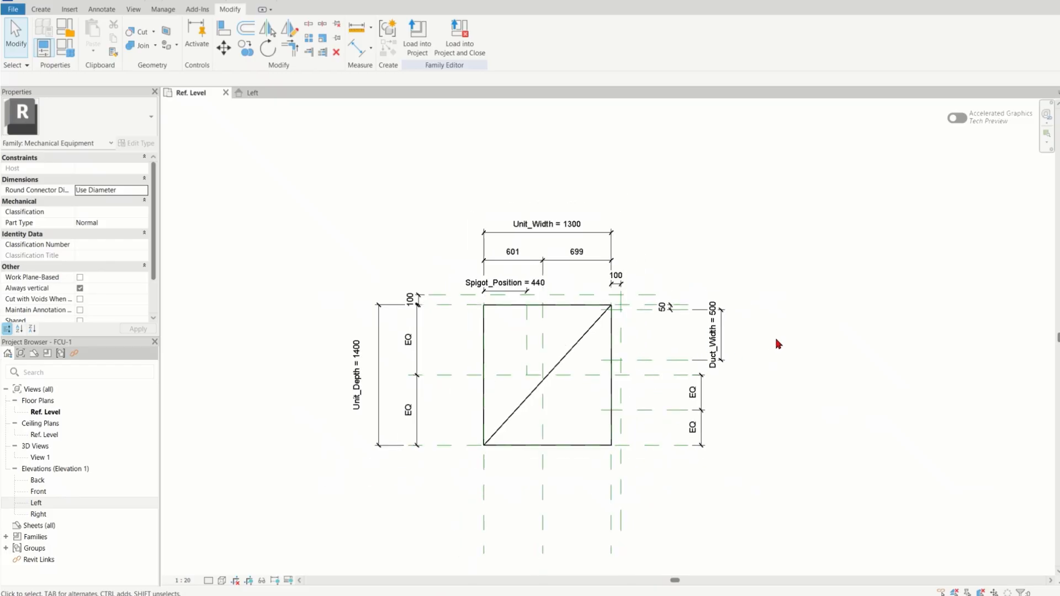
pyautogui.scroll(1, 779, 343)
pyautogui.moveTo(780, 498); pyautogui.dragTo(329, 186)
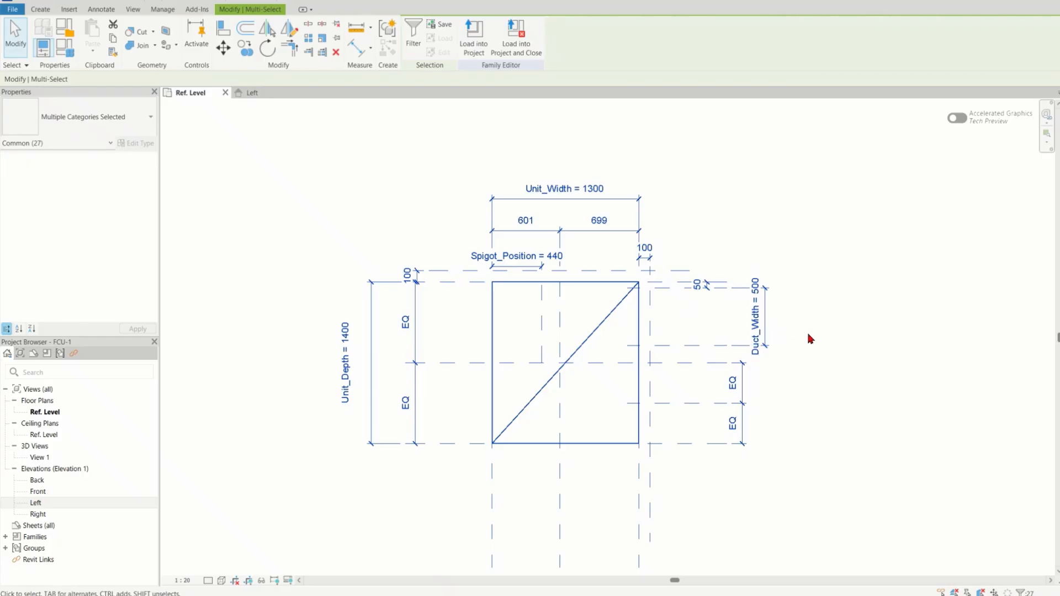
pyautogui.click(418, 34)
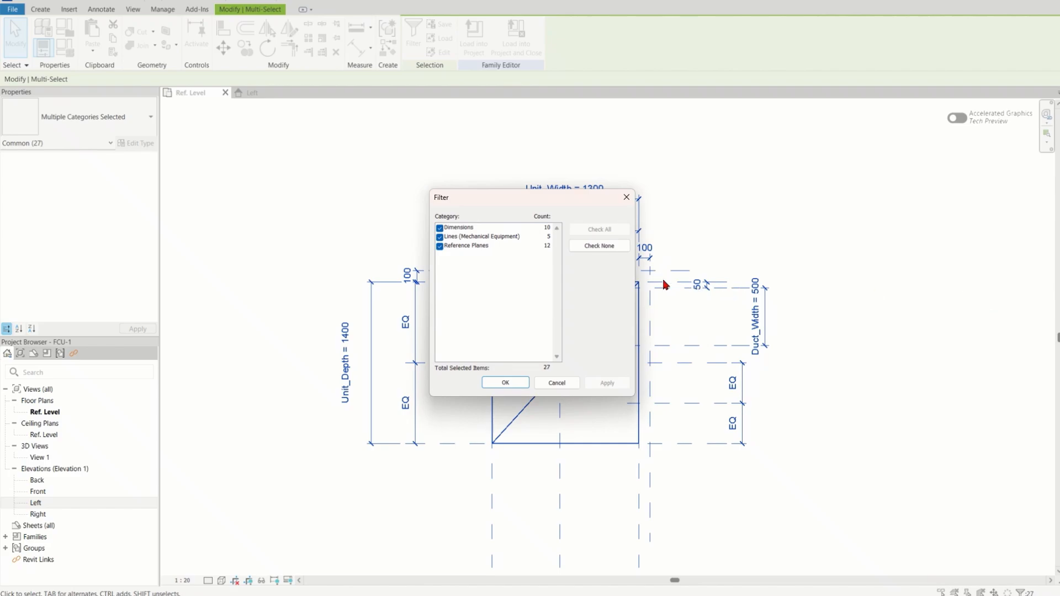
pyautogui.click(440, 228)
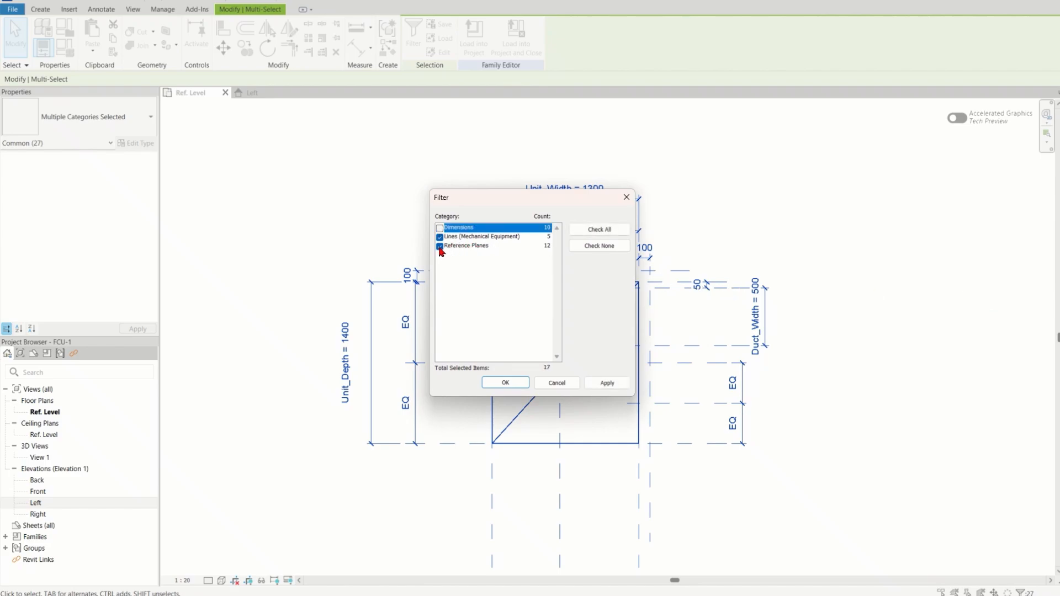
pyautogui.click(440, 246)
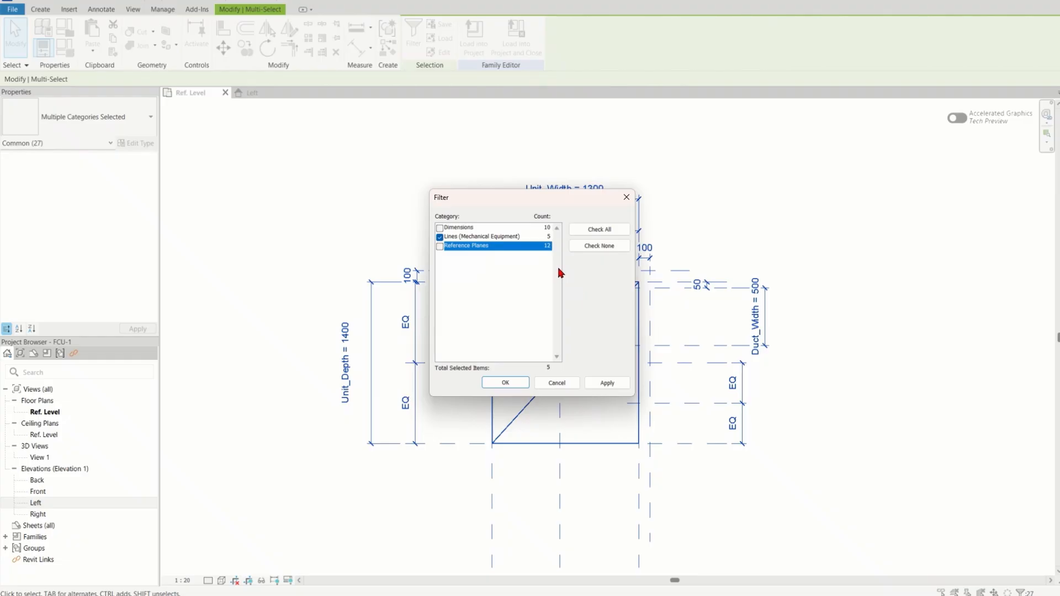
pyautogui.click(511, 386)
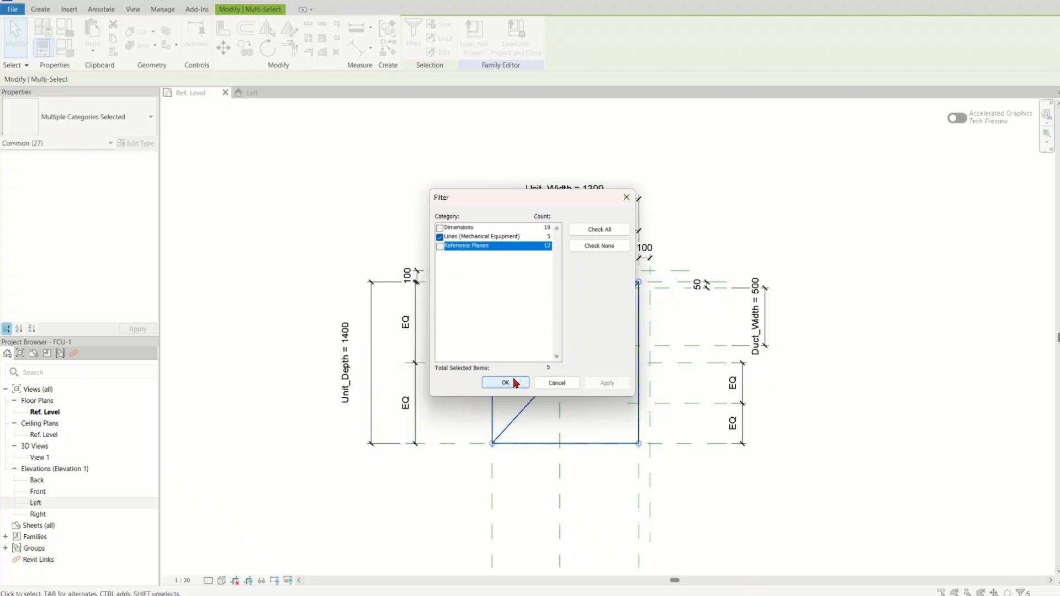
pyautogui.click(513, 383)
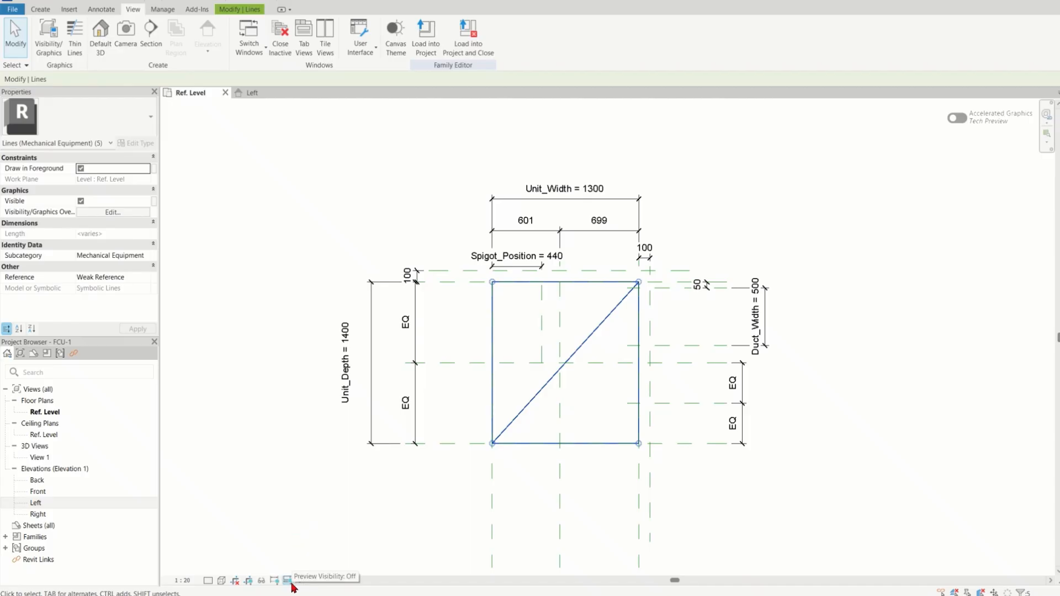
pyautogui.click(260, 582)
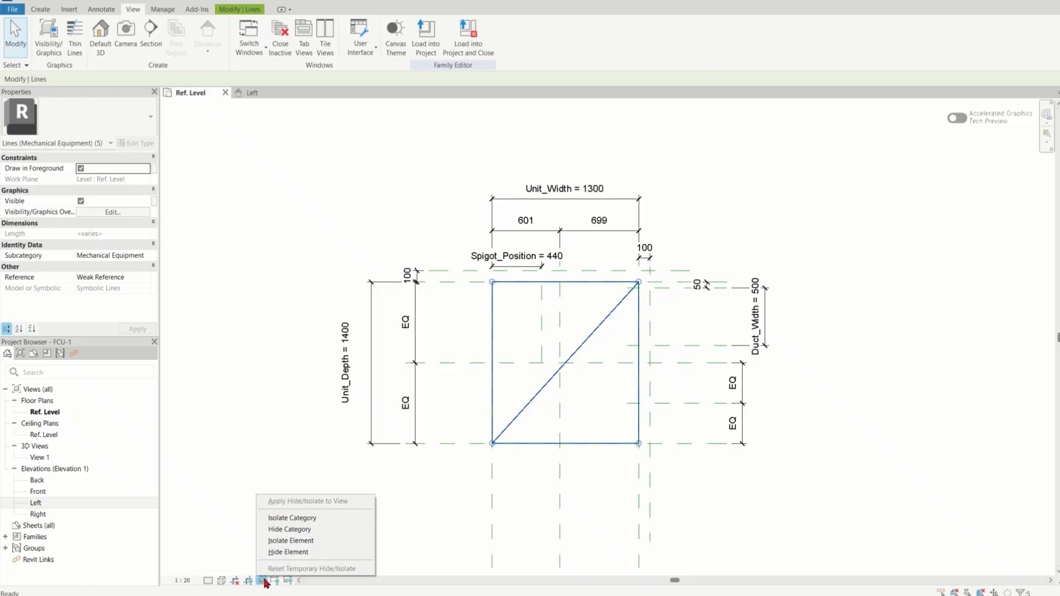
pyautogui.click(287, 552)
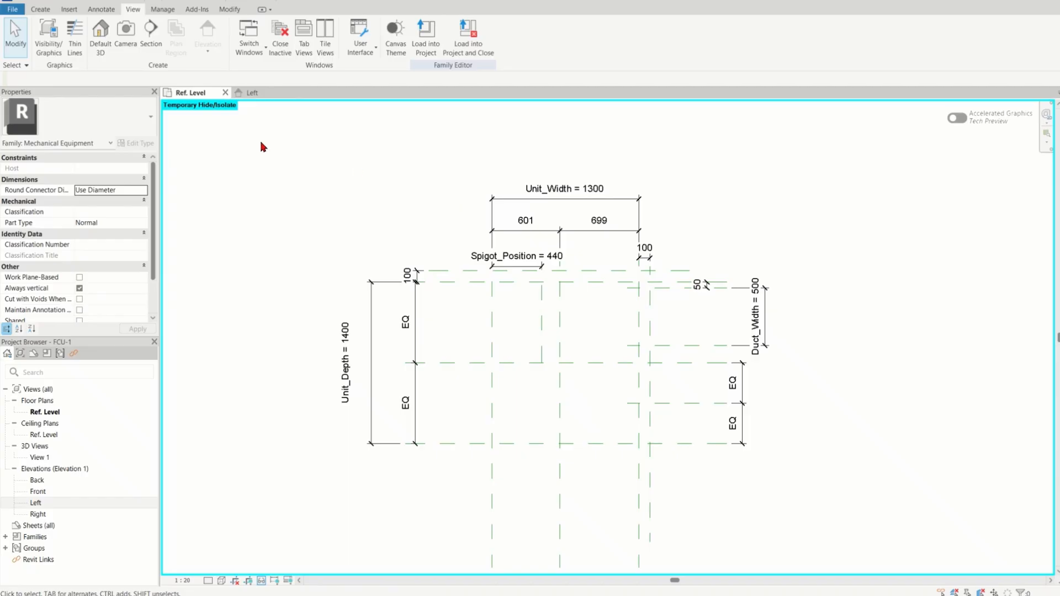
# Step: Start an Extrusion without saving the project and sketch a 1300 by 1400 mm rectangle on the unit's outer width and depth reference planes
pyautogui.click(48, 9)
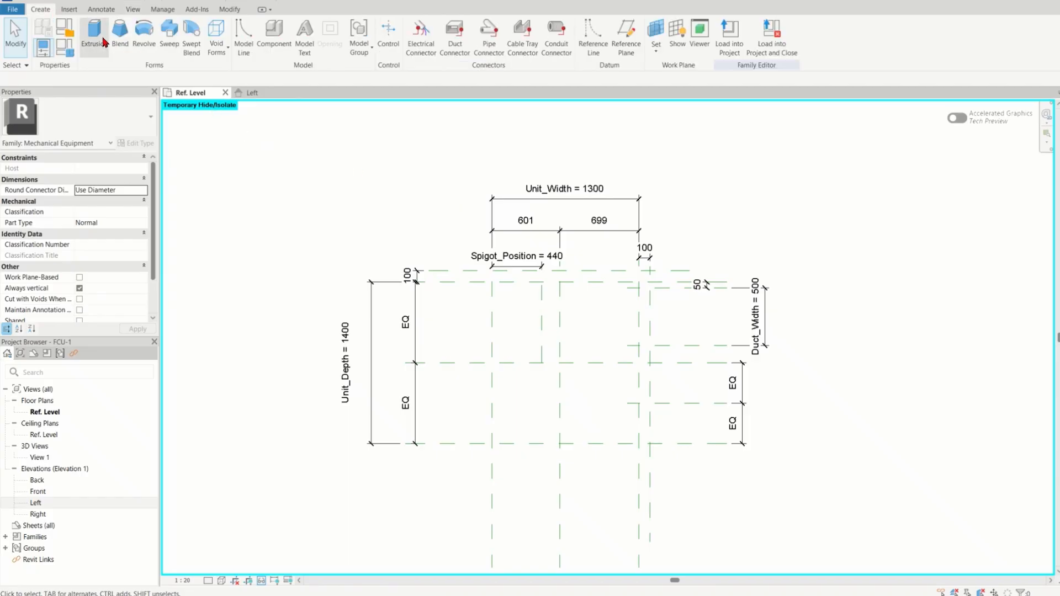
pyautogui.click(94, 38)
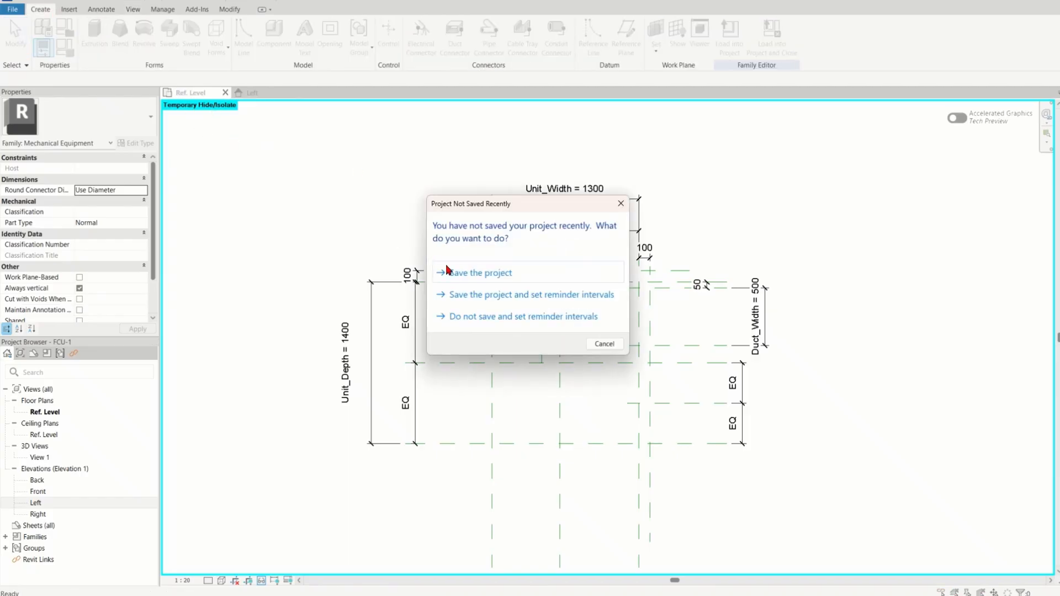
pyautogui.click(604, 344)
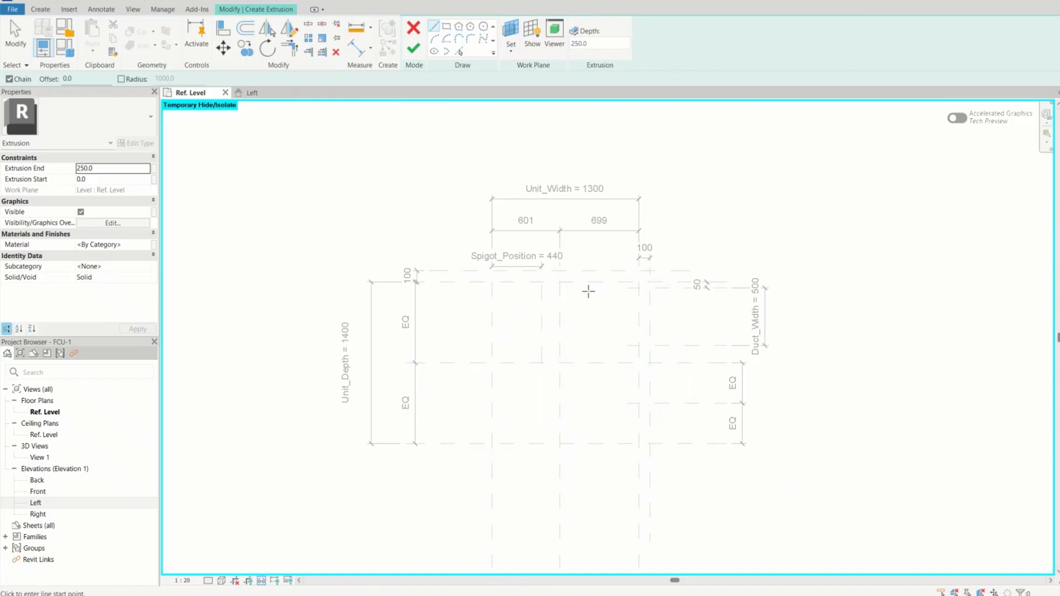
pyautogui.click(446, 29)
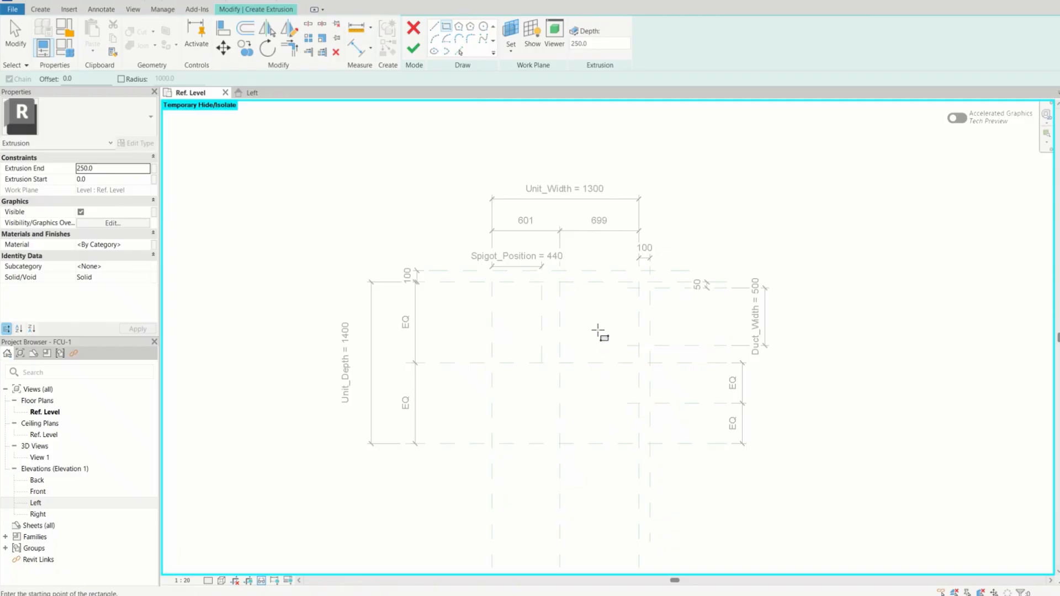
pyautogui.click(492, 282)
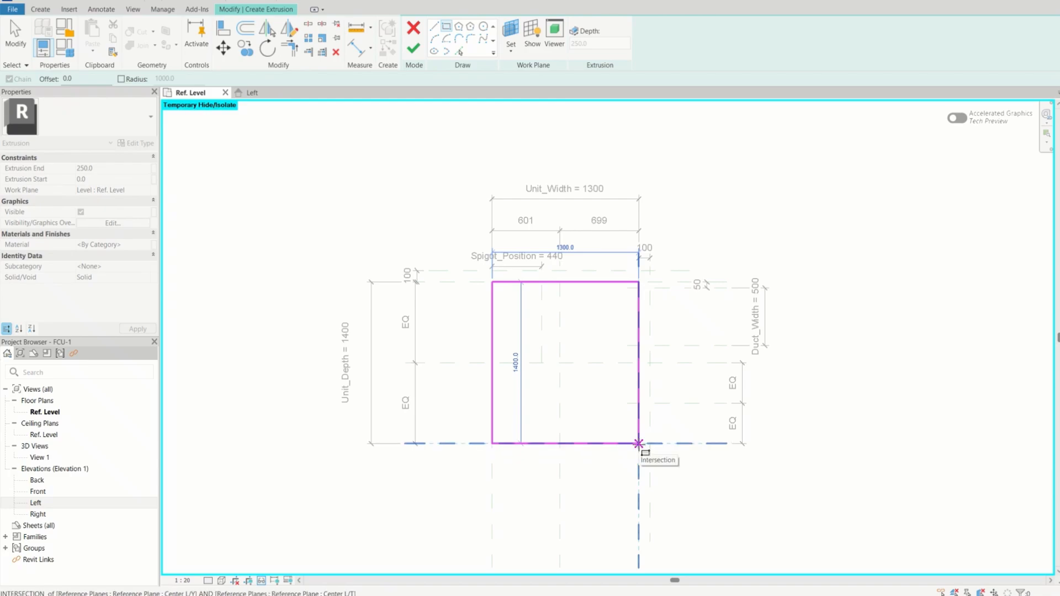
pyautogui.click(639, 444)
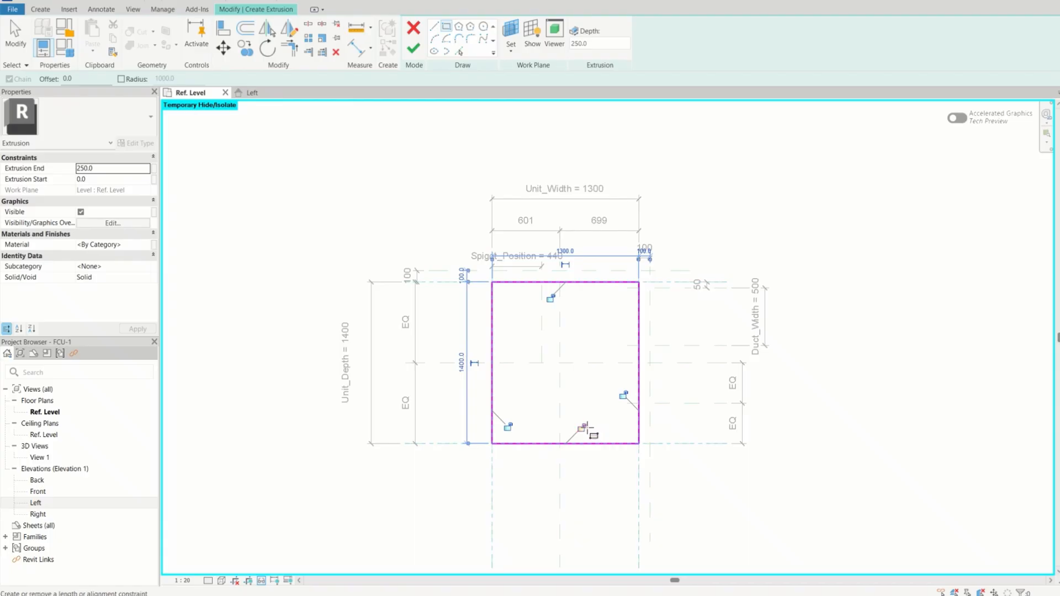
# Step: Lock all four sides of the rectangle to their reference planes and finish the extrusion with a depth of 250
pyautogui.click(507, 427)
pyautogui.click(623, 396)
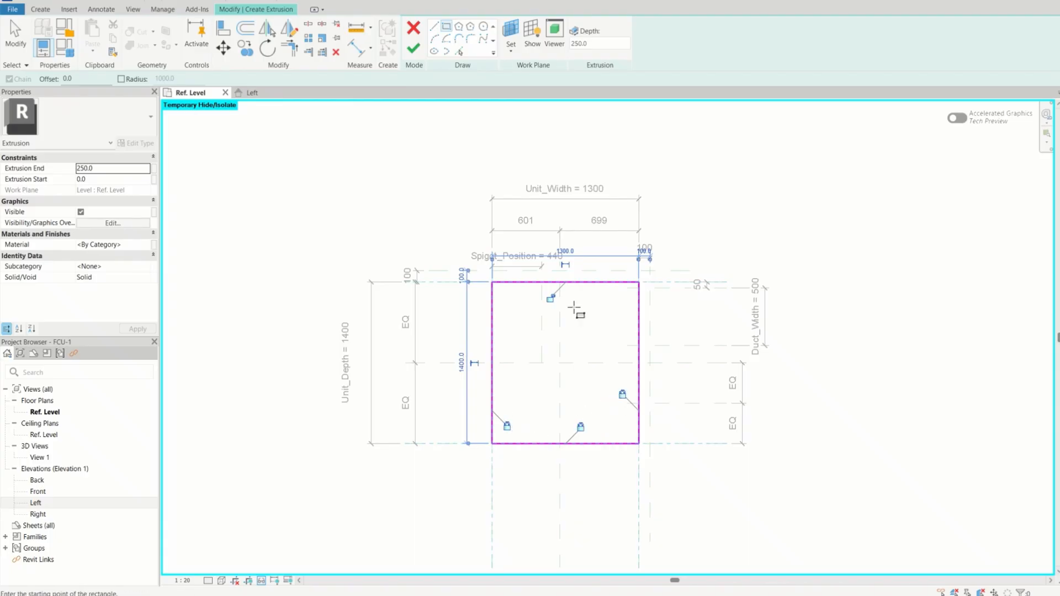
pyautogui.click(552, 297)
pyautogui.scroll(-2, 509, 355)
pyautogui.scroll(2, 558, 456)
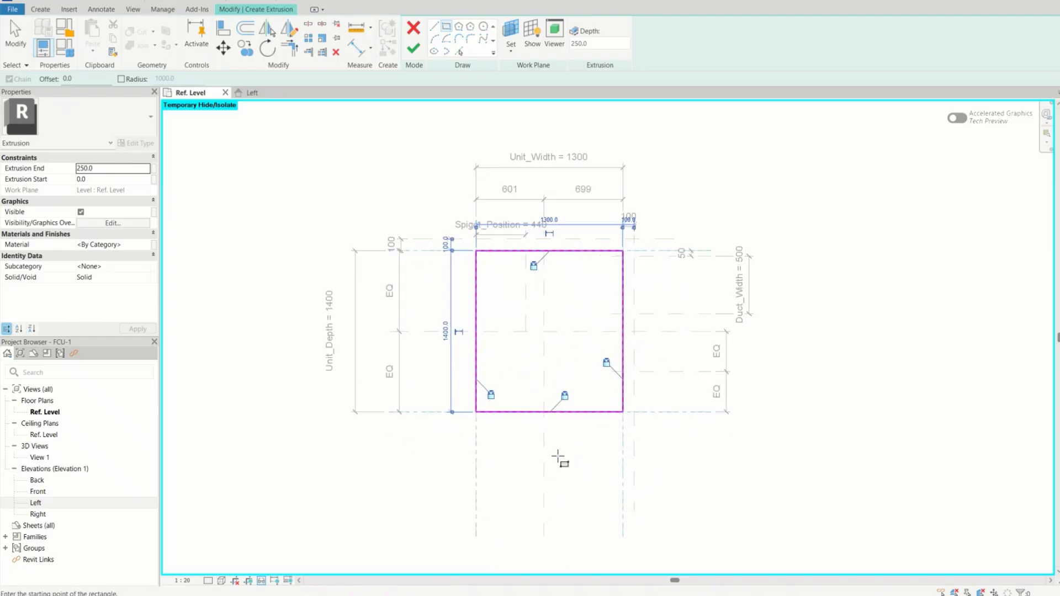
pyautogui.click(411, 54)
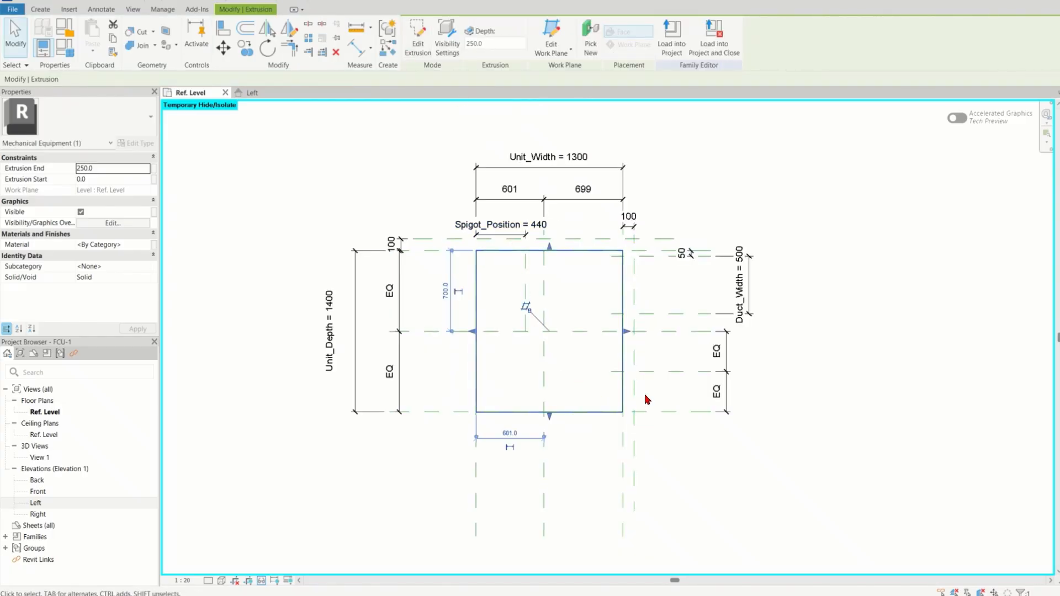
pyautogui.click(812, 372)
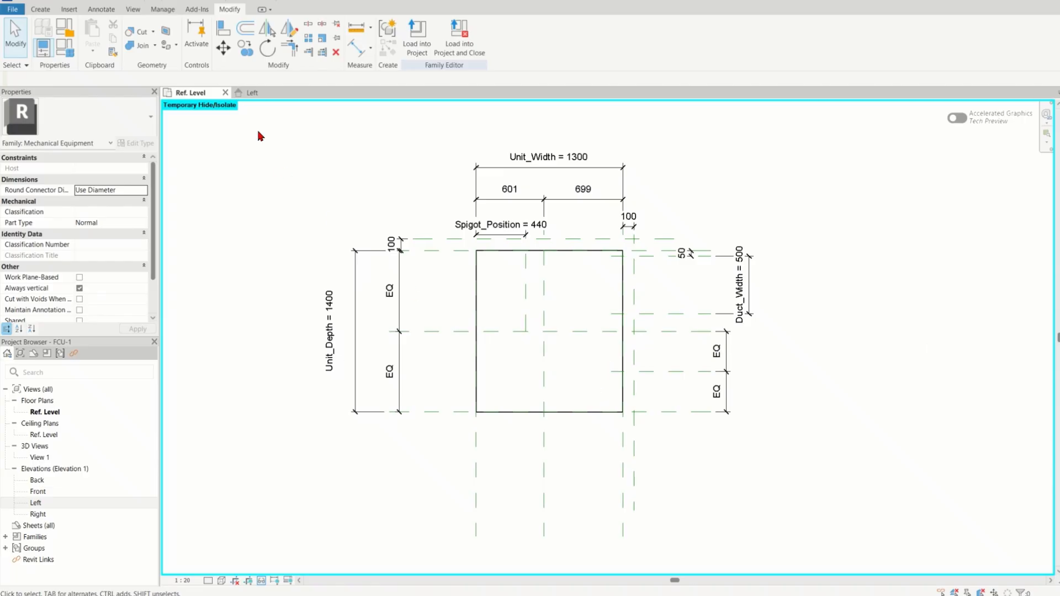
# Step: In the Left elevation, stretch the top of the unit extrusion up to the Unit_Height reference plane, giving an extrusion end of 475
pyautogui.click(252, 94)
pyautogui.scroll(4, 721, 348)
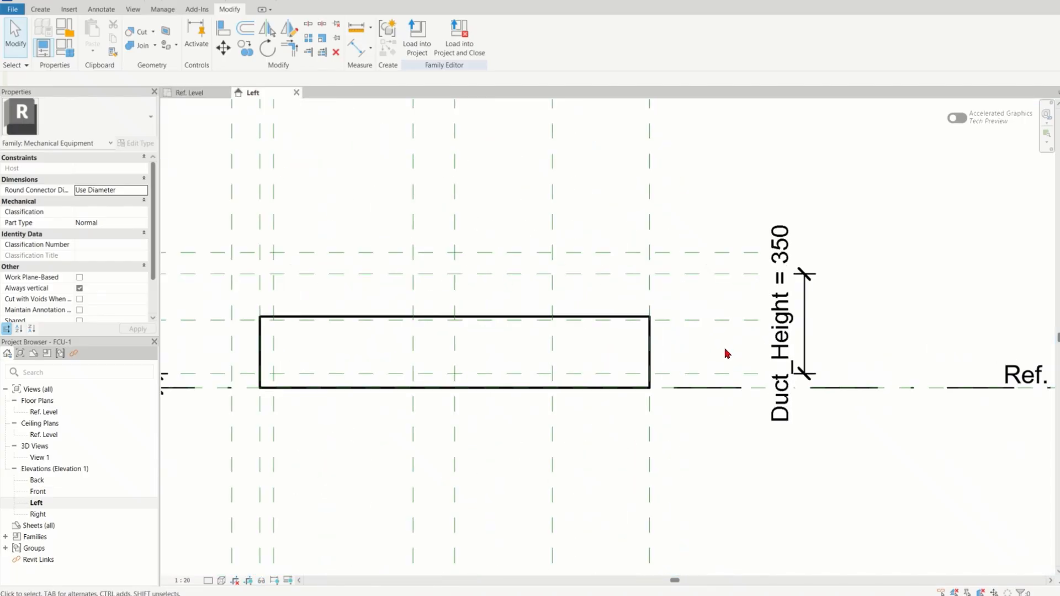
pyautogui.scroll(-5, 649, 359)
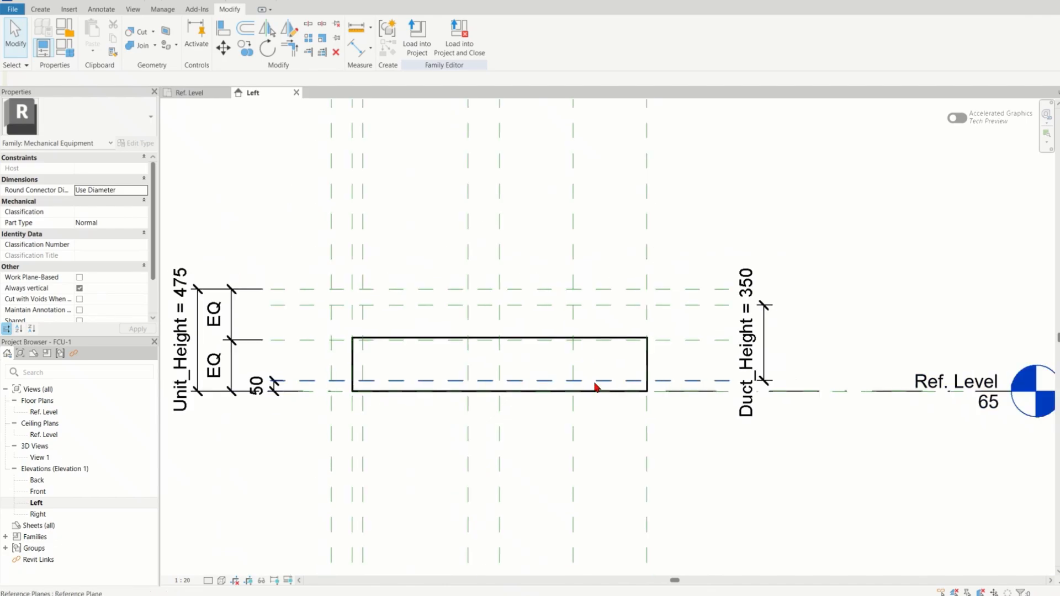
pyautogui.scroll(6, 386, 375)
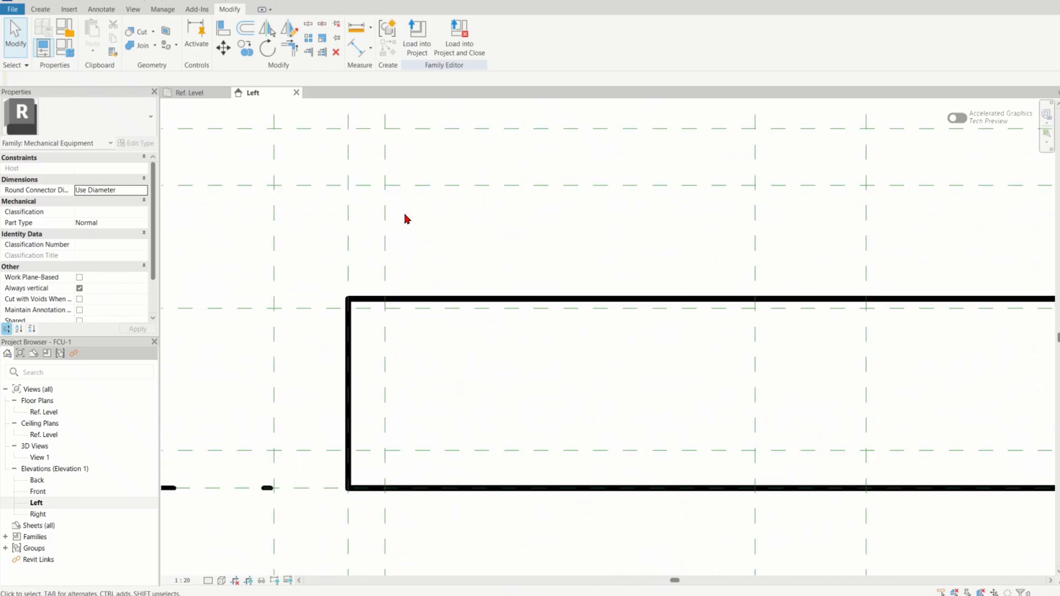
pyautogui.scroll(-3, 436, 264)
pyautogui.scroll(-2, 527, 363)
pyautogui.scroll(-1, 525, 367)
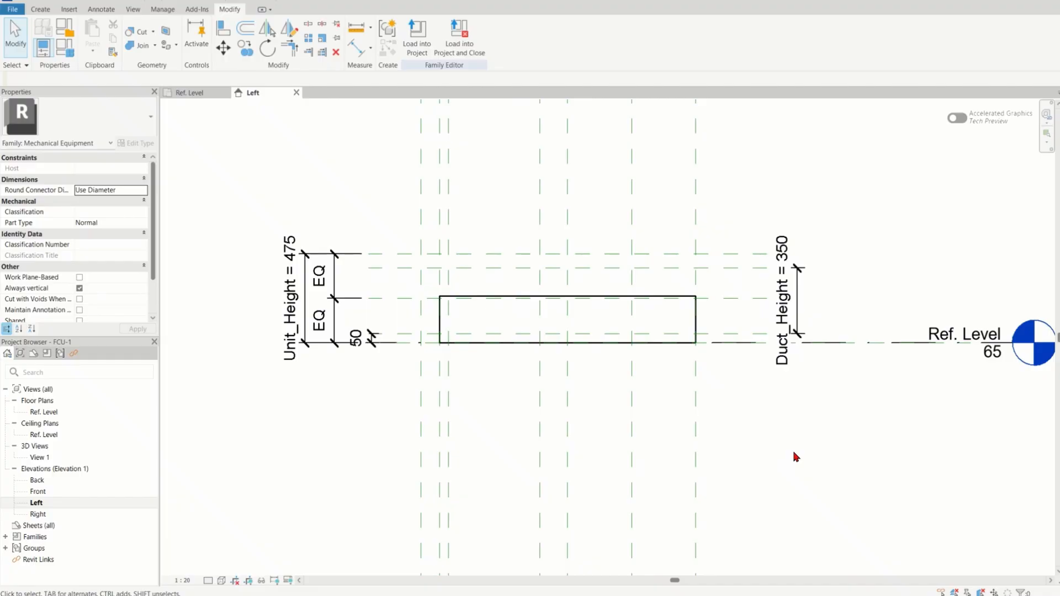
pyautogui.click(697, 318)
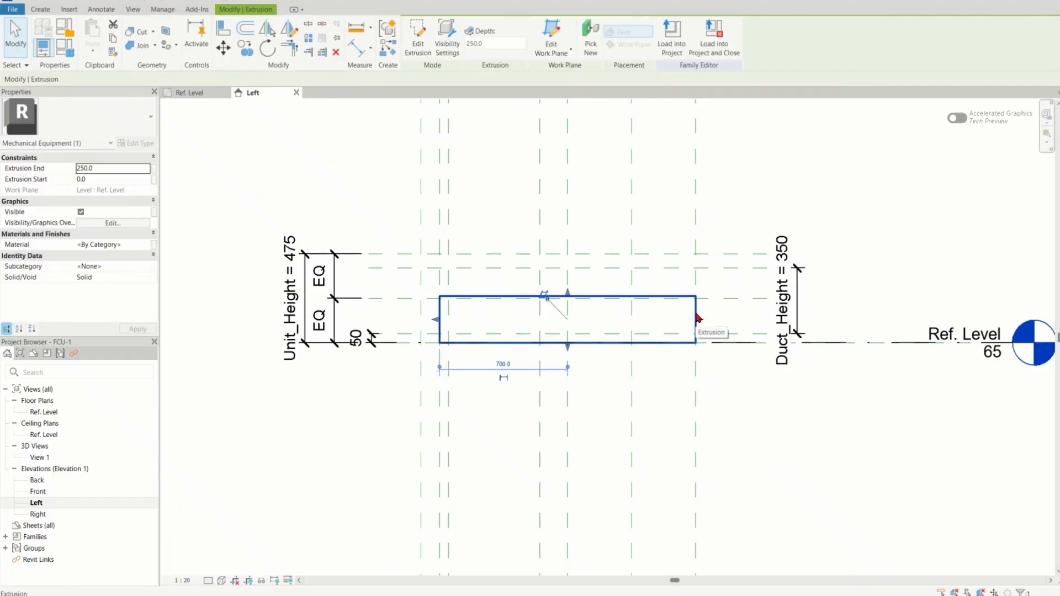
pyautogui.scroll(6, 573, 315)
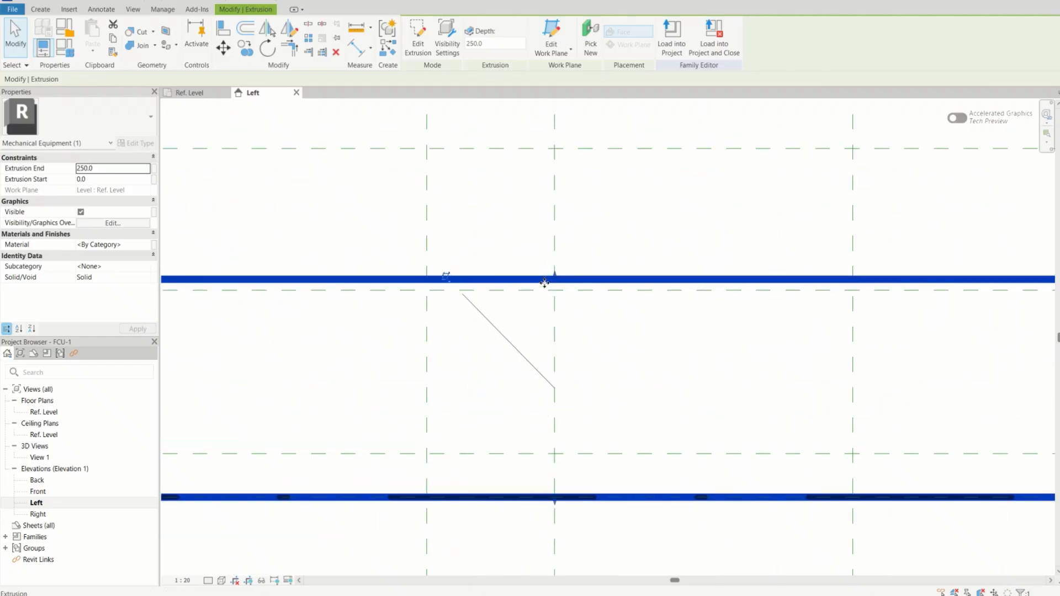
pyautogui.scroll(-3, 721, 350)
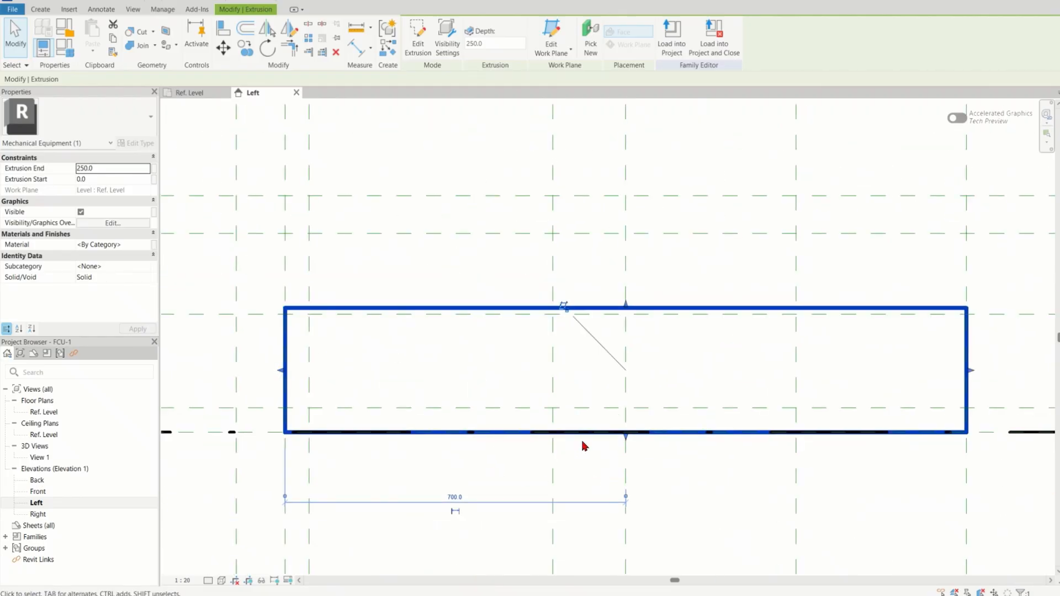
pyautogui.scroll(-2, 584, 445)
pyautogui.scroll(3, 843, 419)
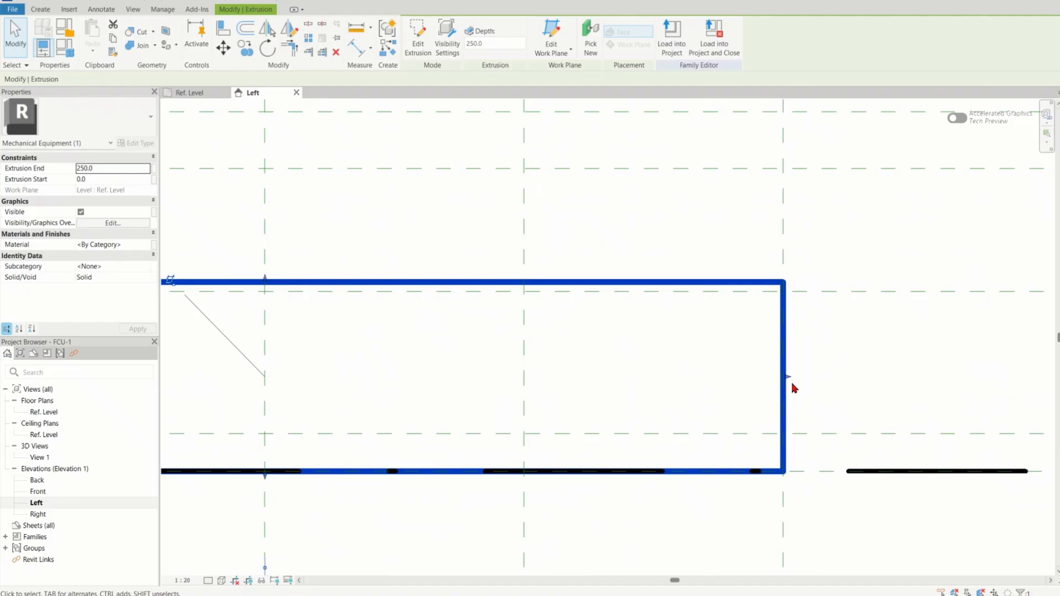
pyautogui.scroll(-3, 861, 398)
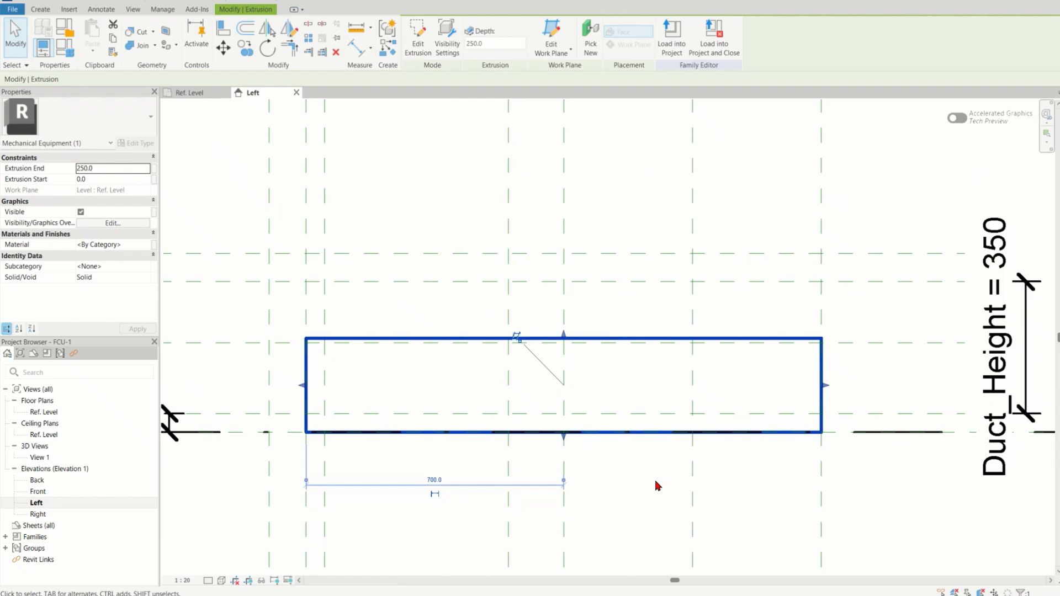
pyautogui.scroll(-2, 641, 458)
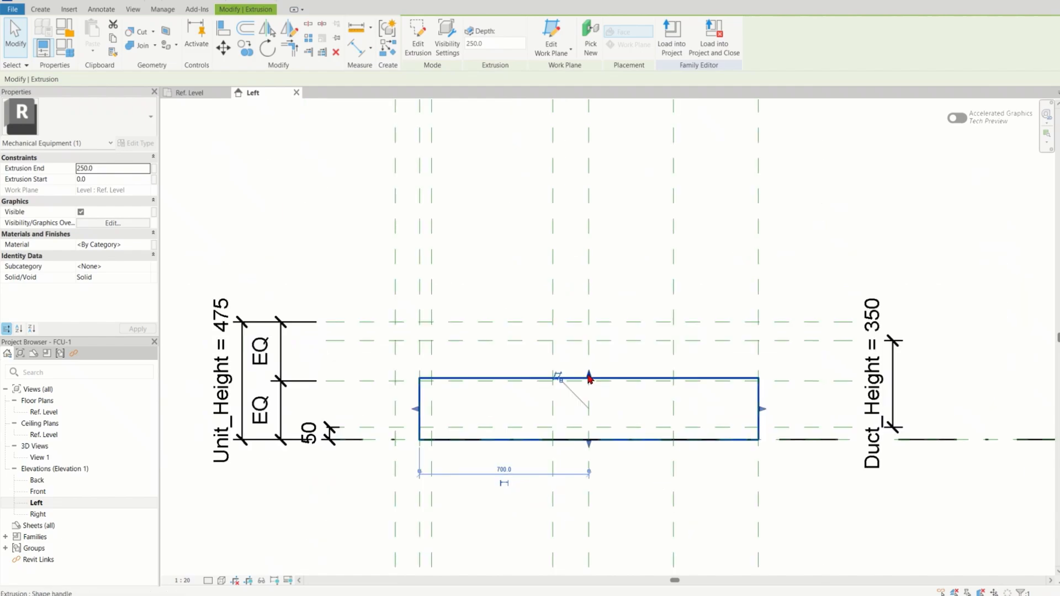
pyautogui.moveTo(590, 377); pyautogui.dragTo(588, 326)
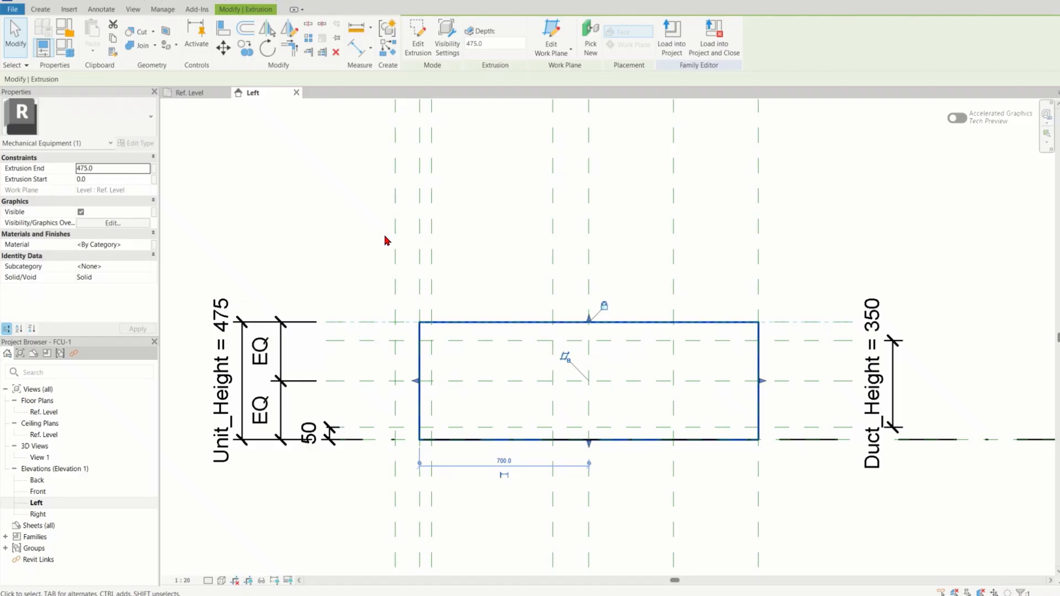
# Step: Start a second Extrusion in the Left elevation and sketch a 500 by 350 mm rectangle on the duct width and height reference planes
pyautogui.click(48, 11)
pyautogui.click(94, 34)
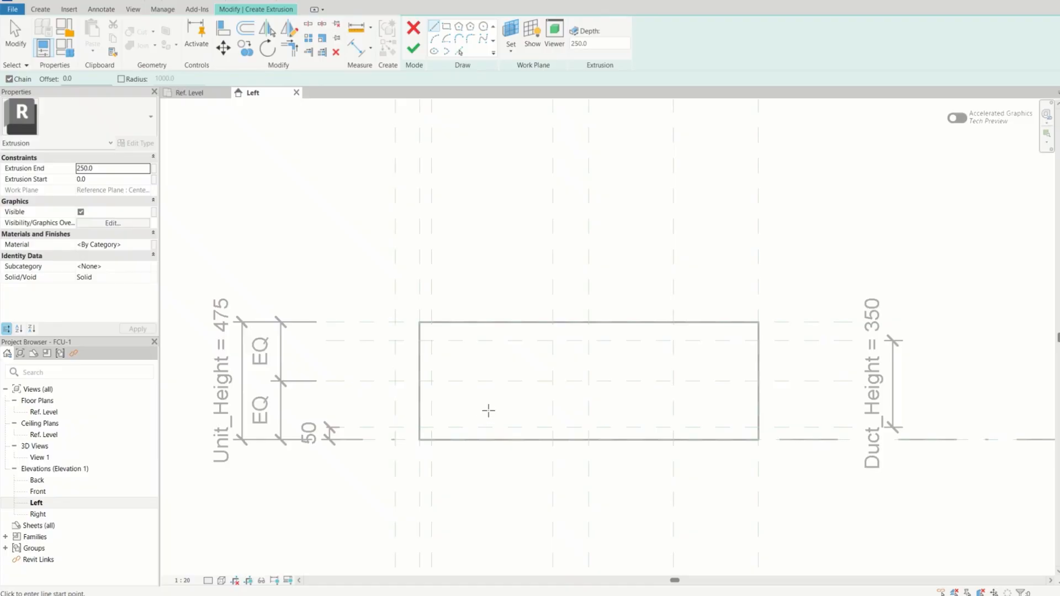
pyautogui.click(446, 26)
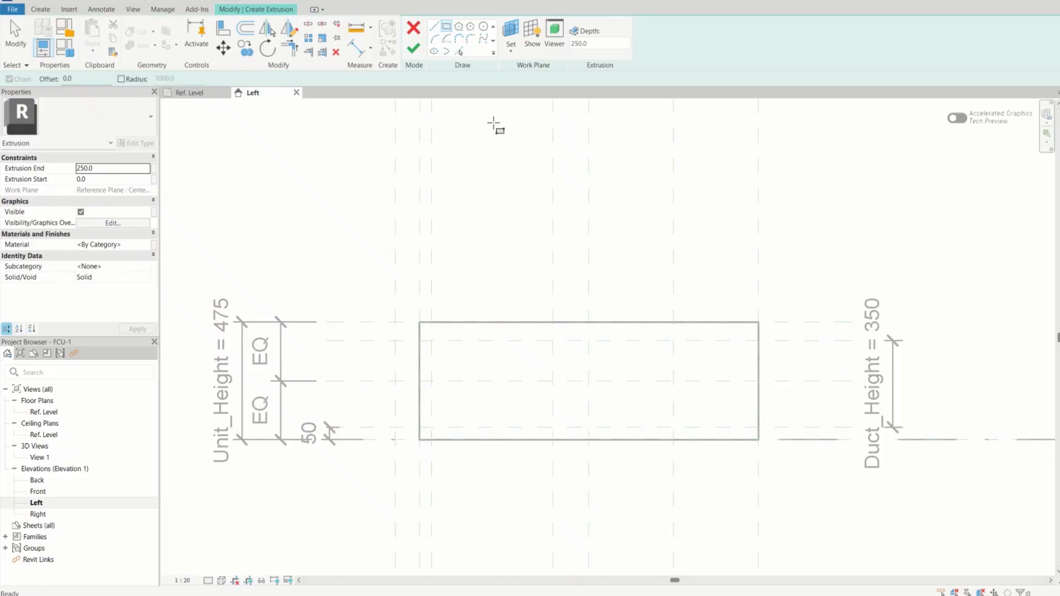
pyautogui.click(431, 341)
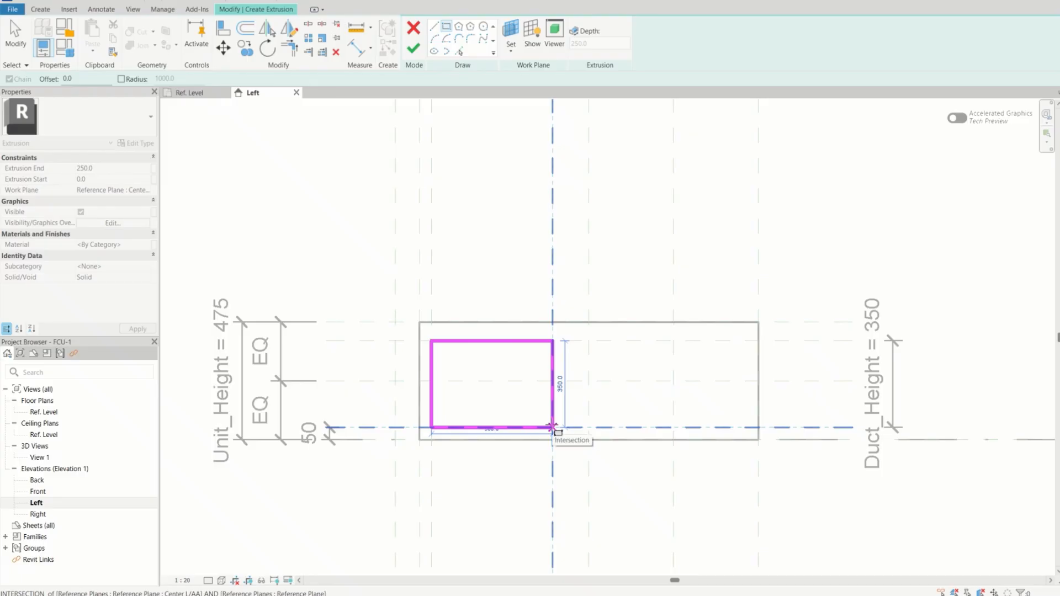
# Step: Complete the 500 by 350 duct rectangle at the lower reference plane intersection and finish the extrusion
pyautogui.click(552, 427)
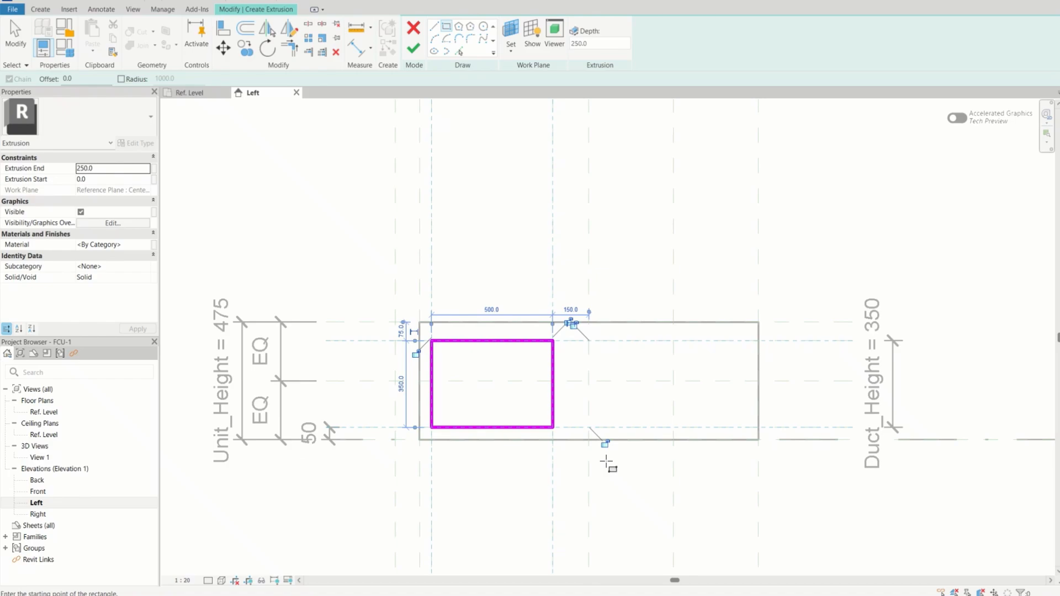
pyautogui.click(413, 49)
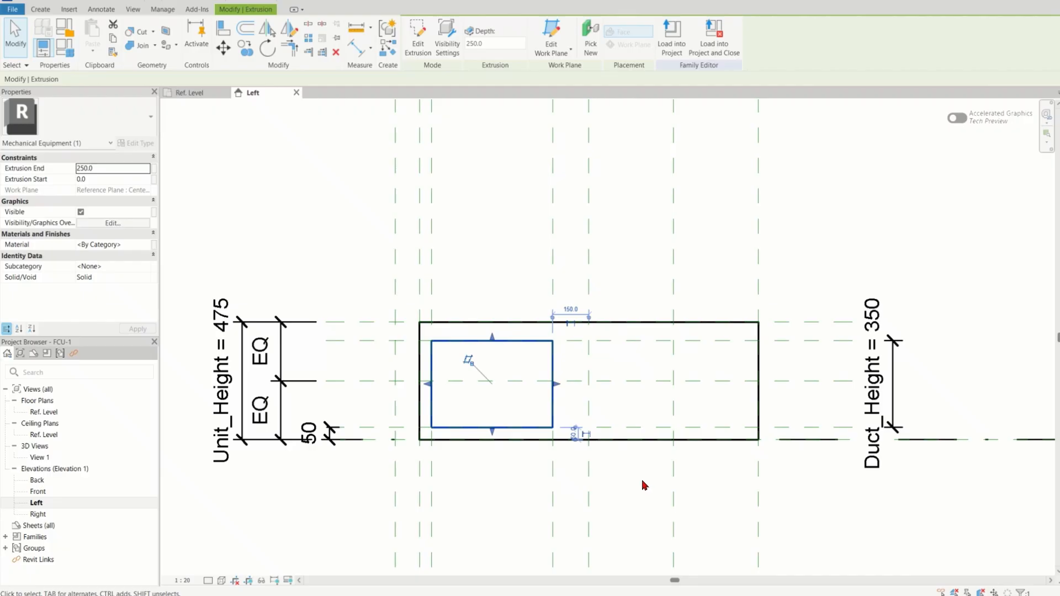
# Step: Start a new extrusion and sketch a circle of radius 15 where the pipe's vertical reference plane meets the unit's mid-height plane
pyautogui.click(41, 10)
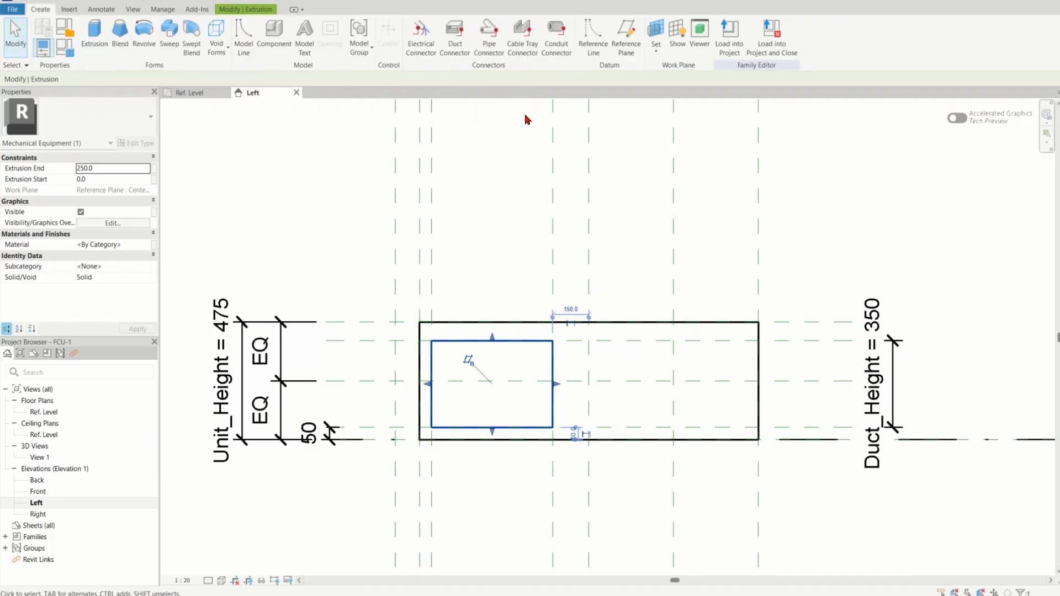
pyautogui.click(92, 43)
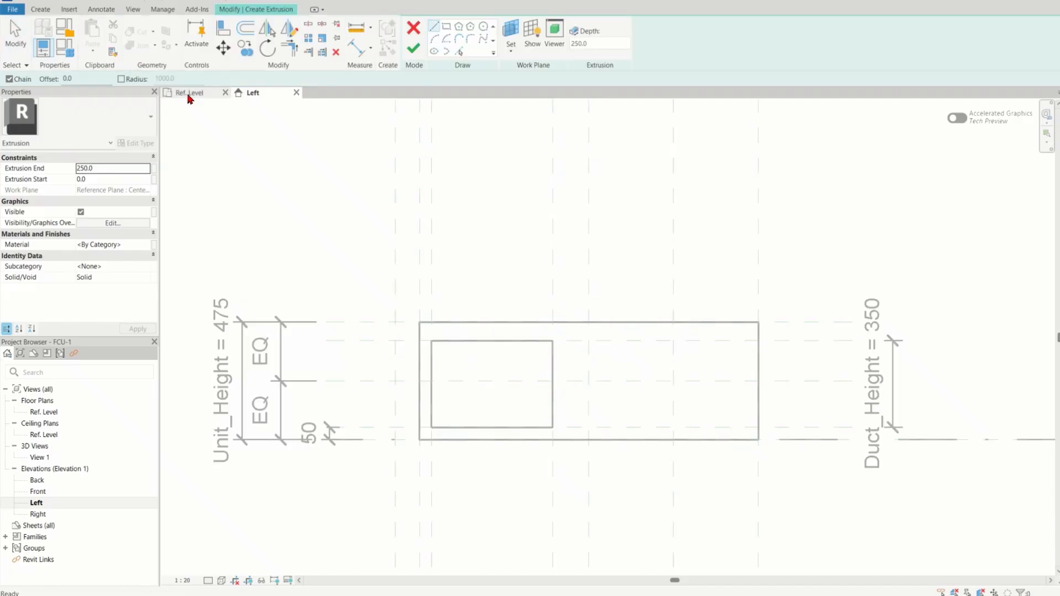
pyautogui.click(482, 28)
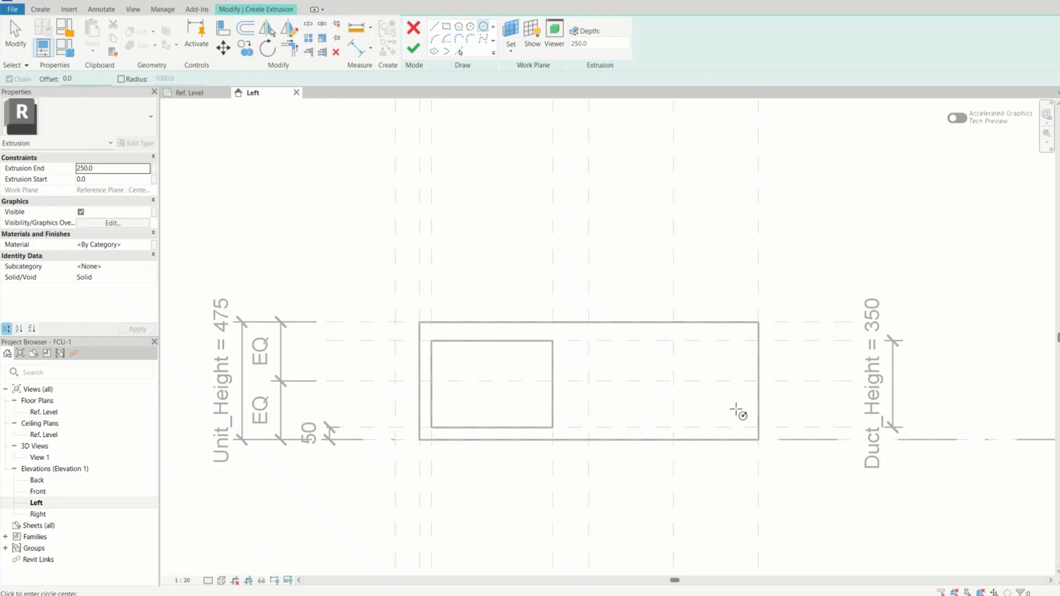
pyautogui.click(673, 381)
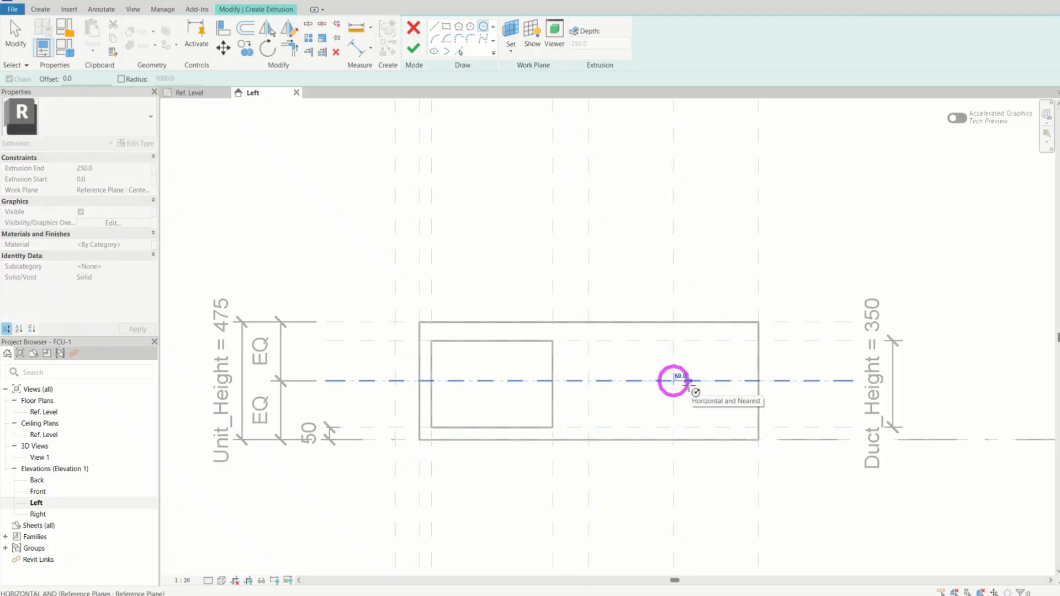
pyautogui.scroll(2, 688, 382)
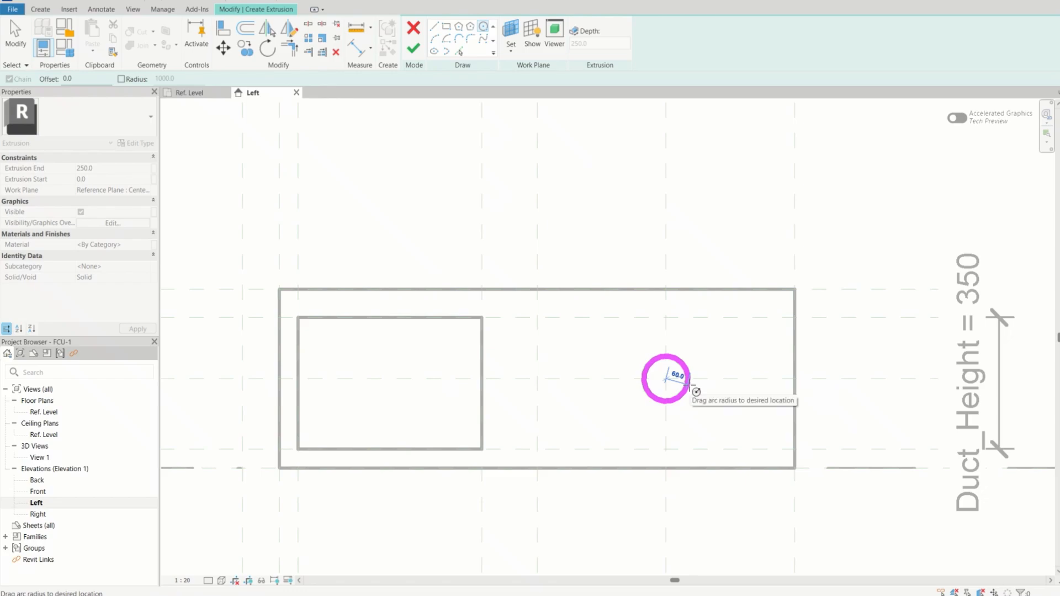
pyautogui.scroll(5, 688, 382)
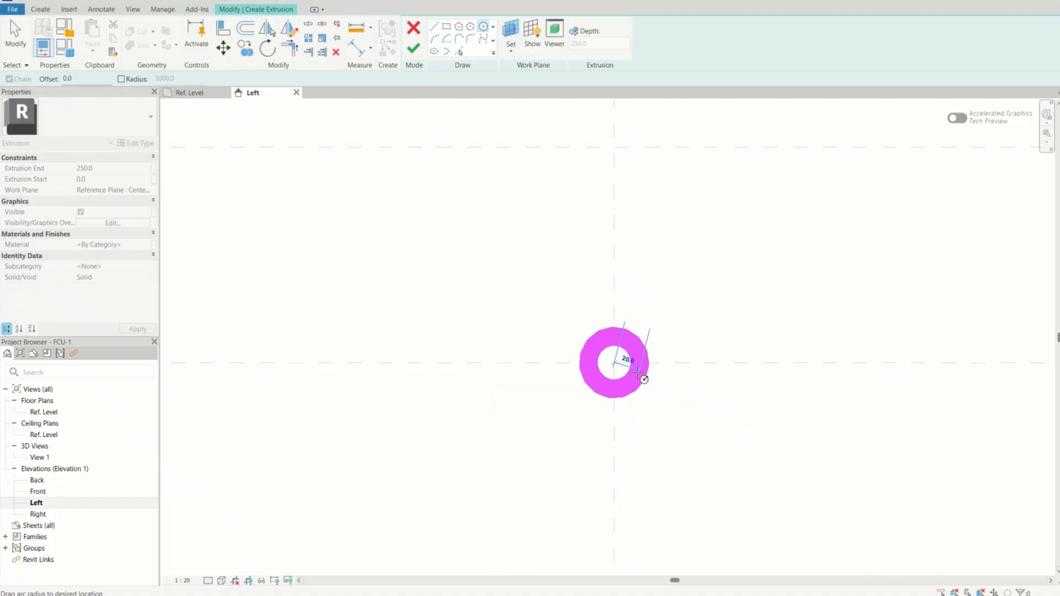
pyautogui.click(633, 368)
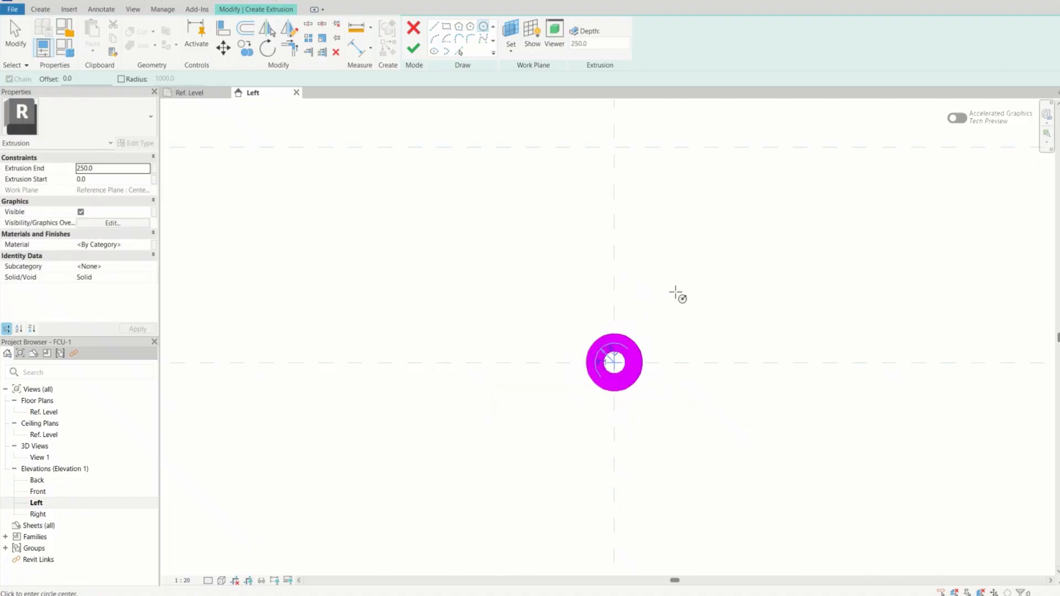
# Step: Sketch a second circle of radius 15 directly below, where the same vertical plane meets the duct's bottom reference plane
pyautogui.scroll(-5, 678, 303)
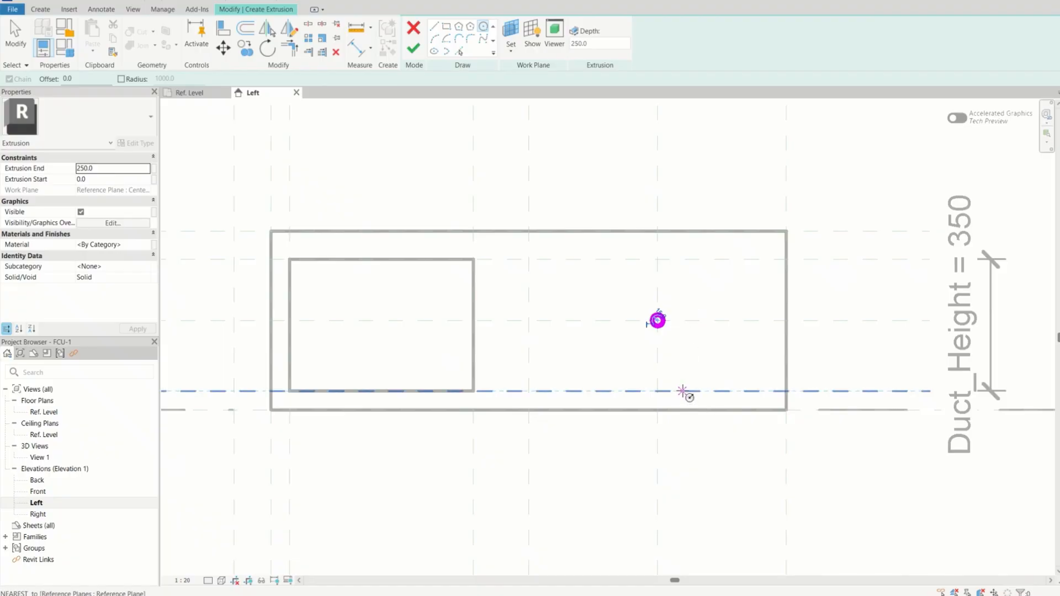
pyautogui.click(657, 391)
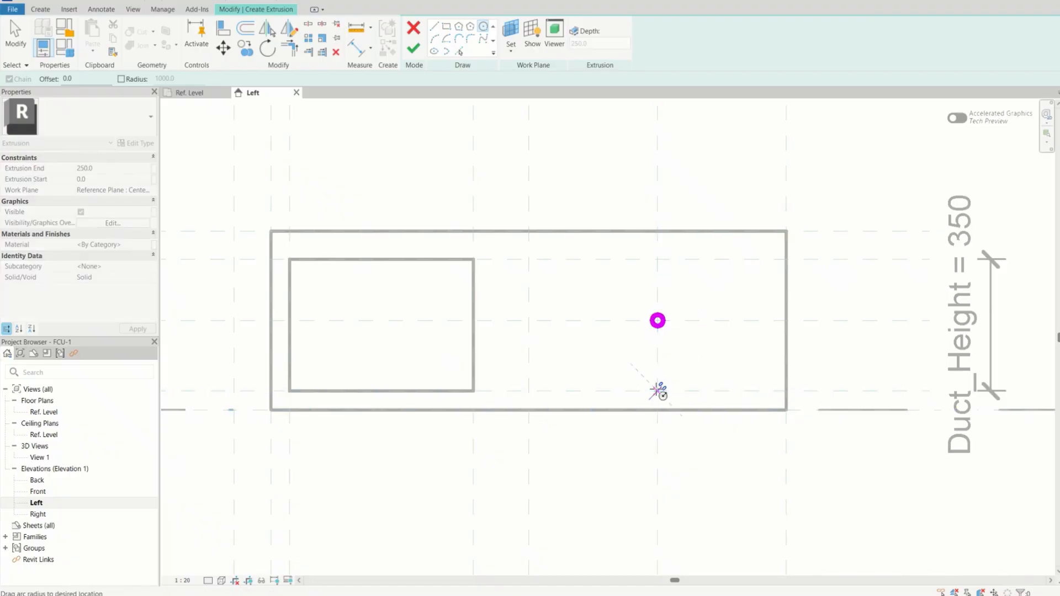
pyautogui.scroll(3, 657, 391)
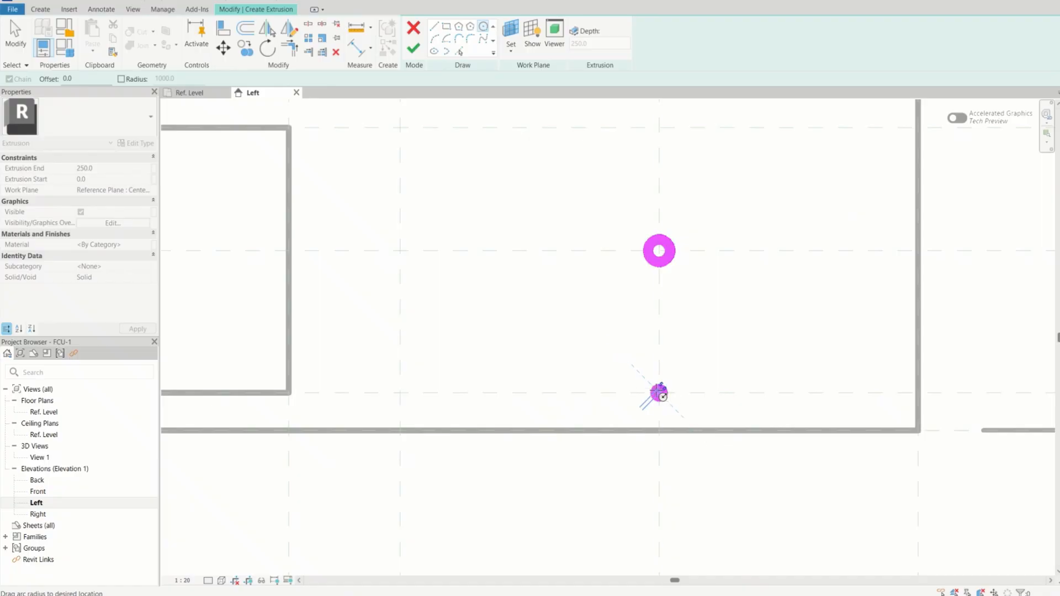
pyautogui.scroll(2, 659, 392)
pyautogui.scroll(2, 657, 392)
pyautogui.scroll(2, 657, 392)
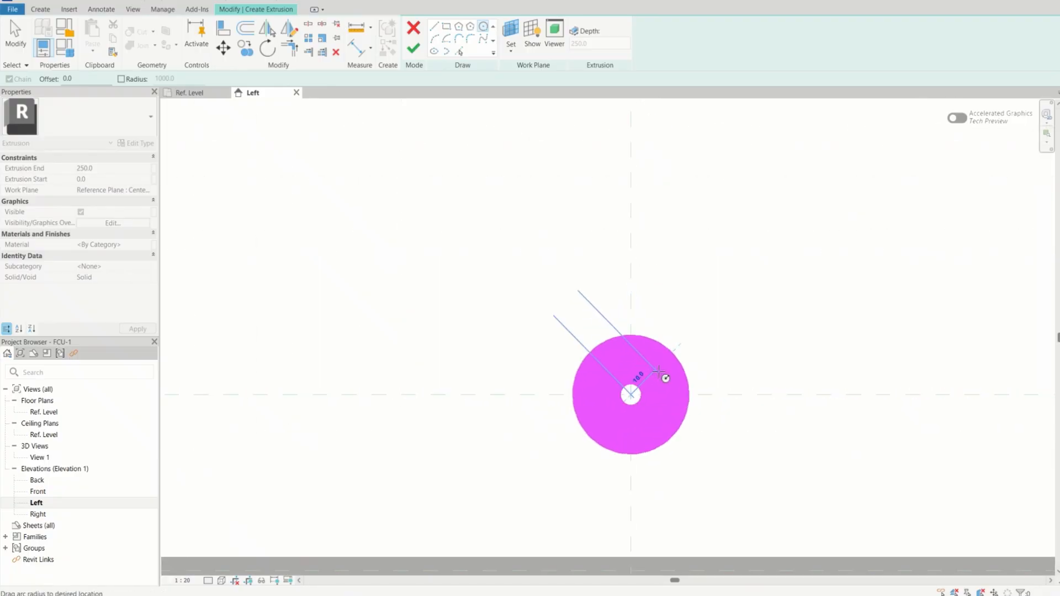
pyautogui.write('15')
pyautogui.press('Return')
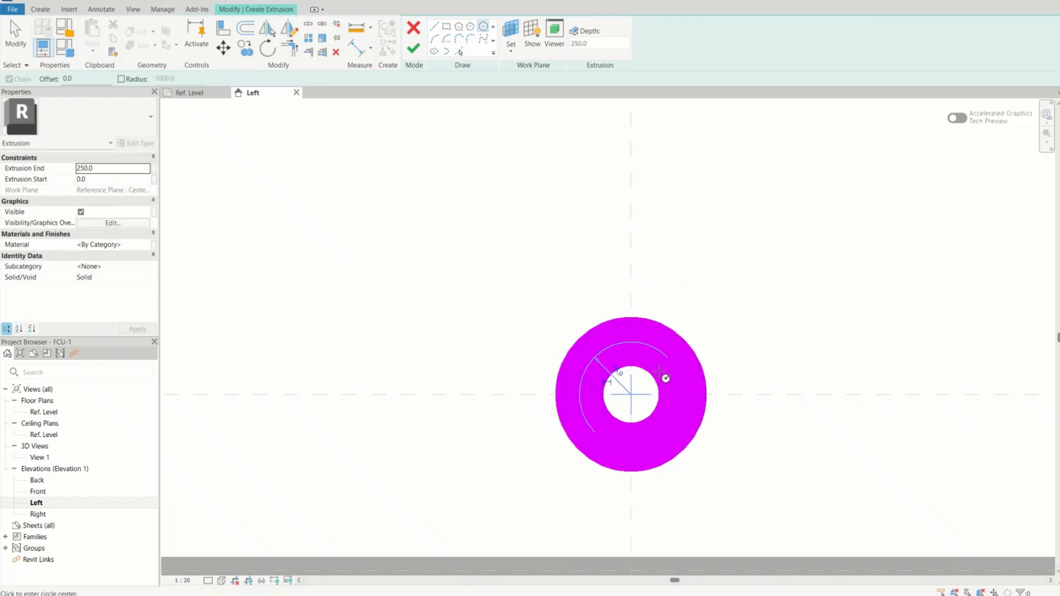
pyautogui.press('Escape')
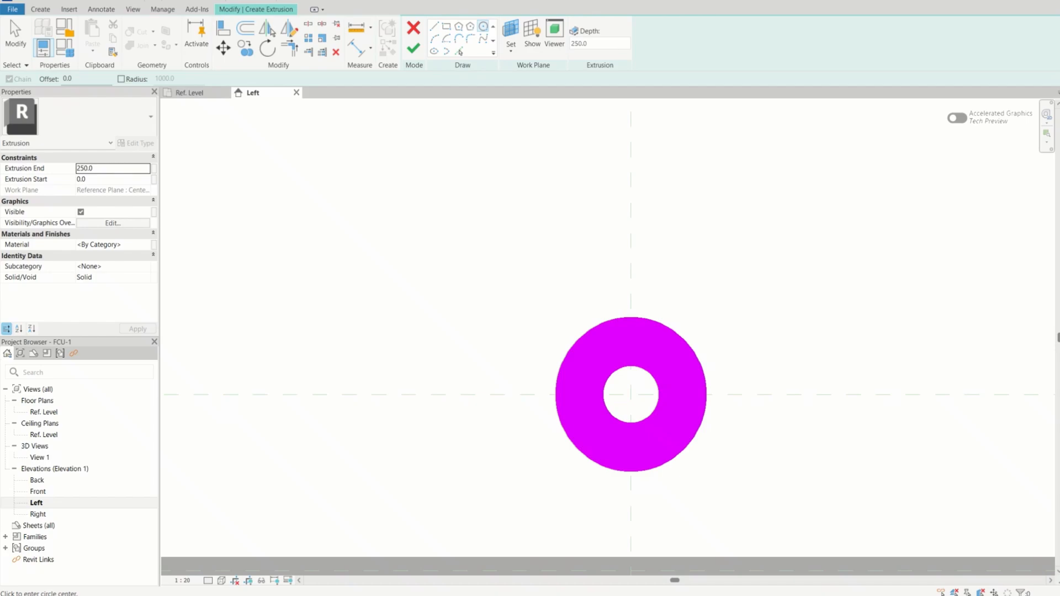
pyautogui.press('Escape')
pyautogui.scroll(-4, 607, 425)
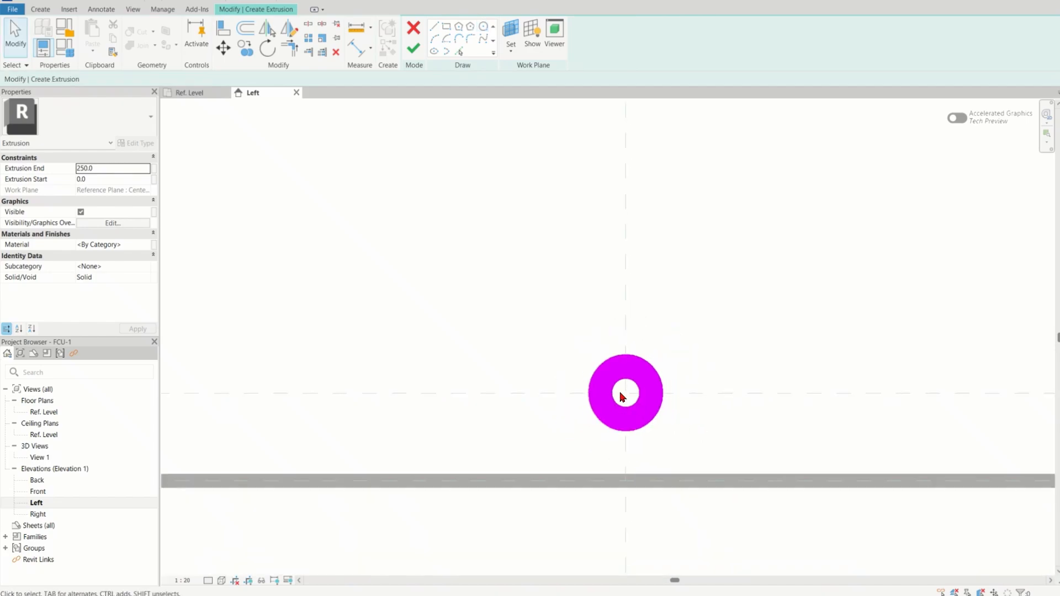
pyautogui.scroll(-1, 596, 453)
pyautogui.click(620, 288)
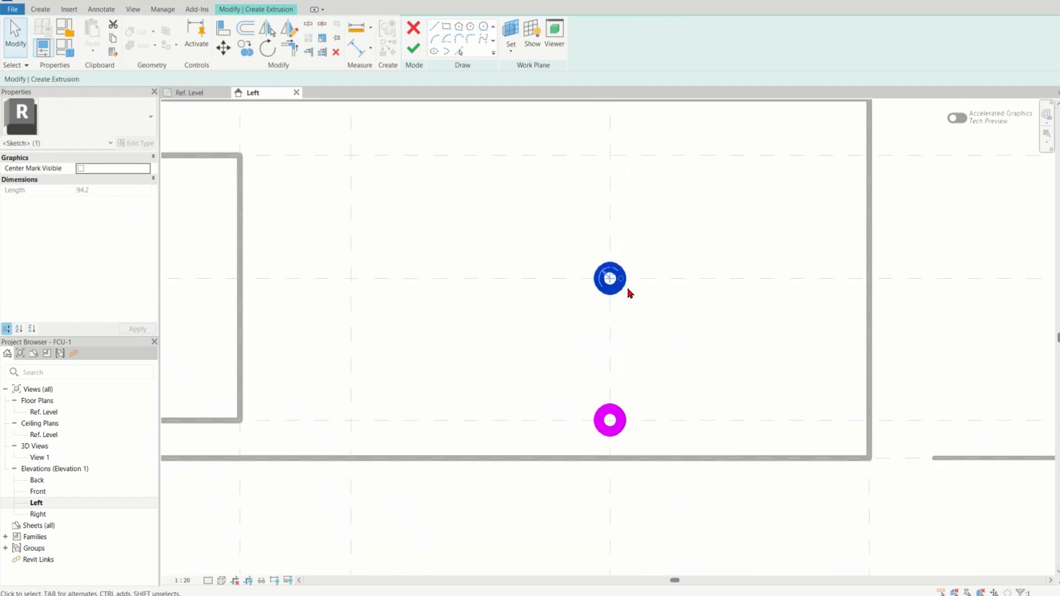
pyautogui.scroll(3, 622, 282)
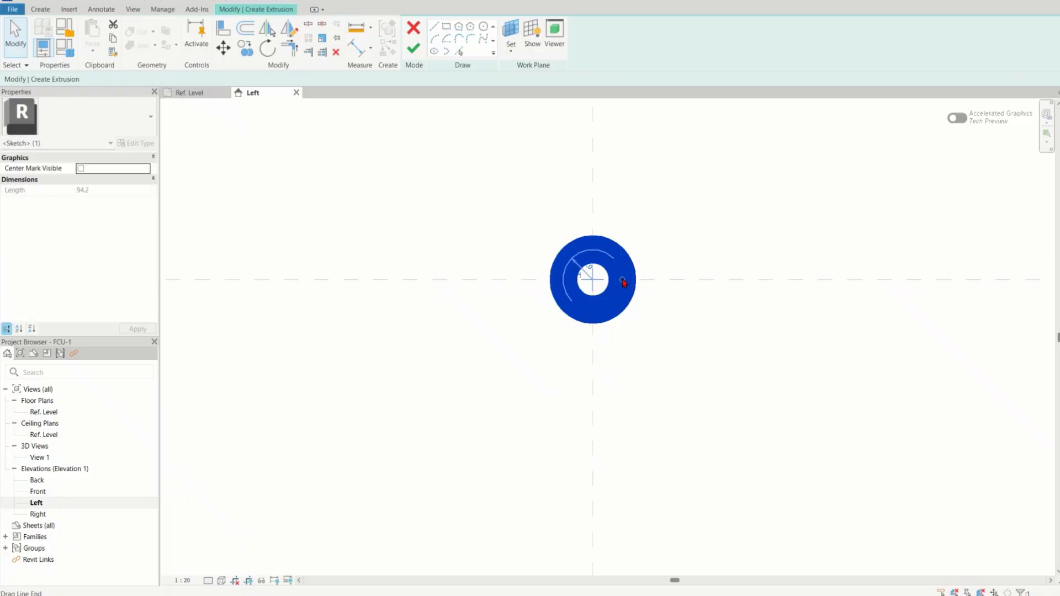
pyautogui.scroll(5, 626, 293)
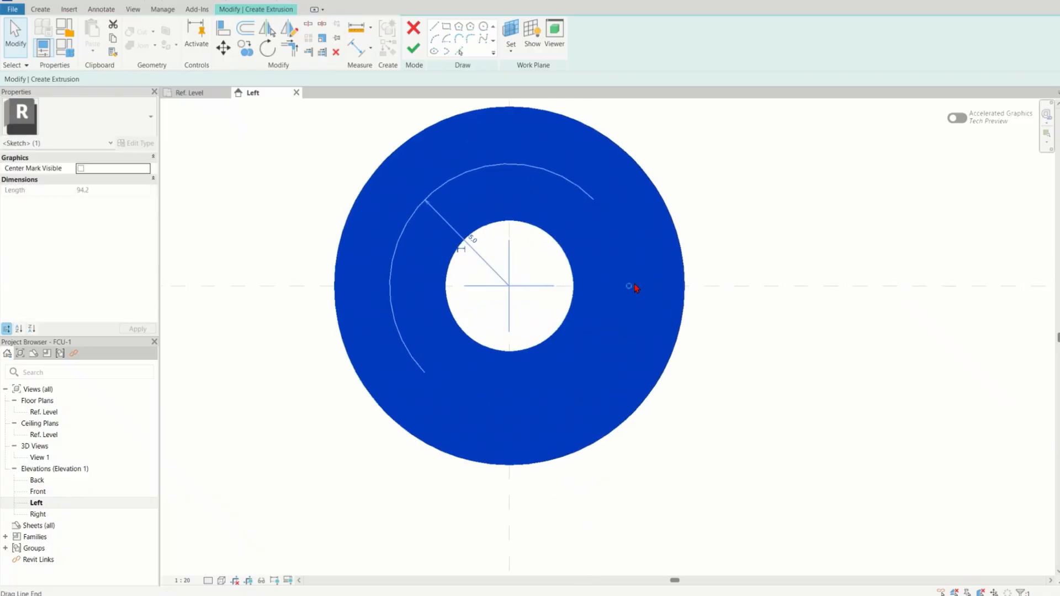
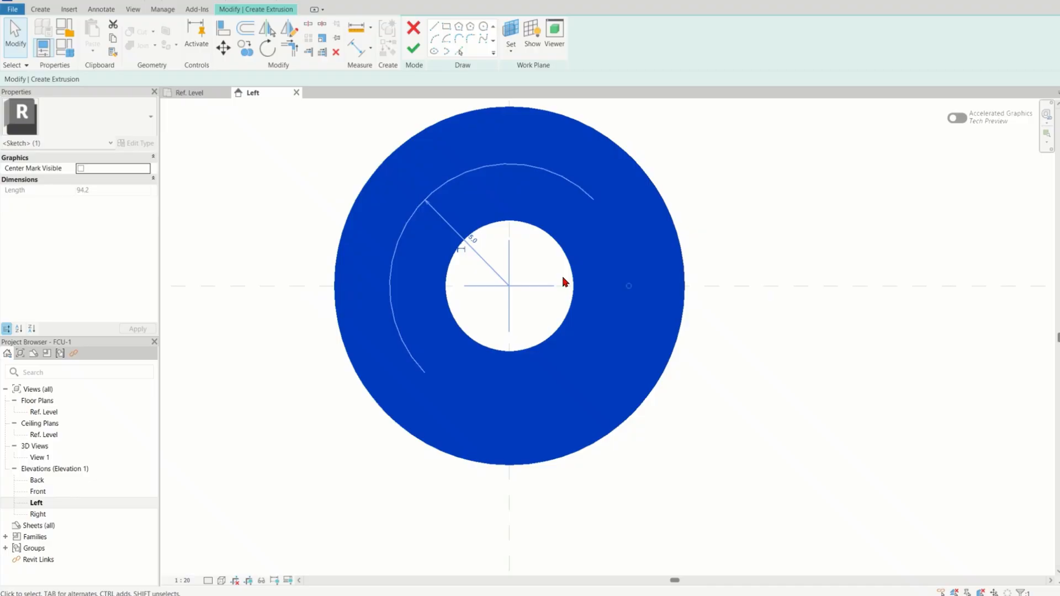
pyautogui.click(478, 244)
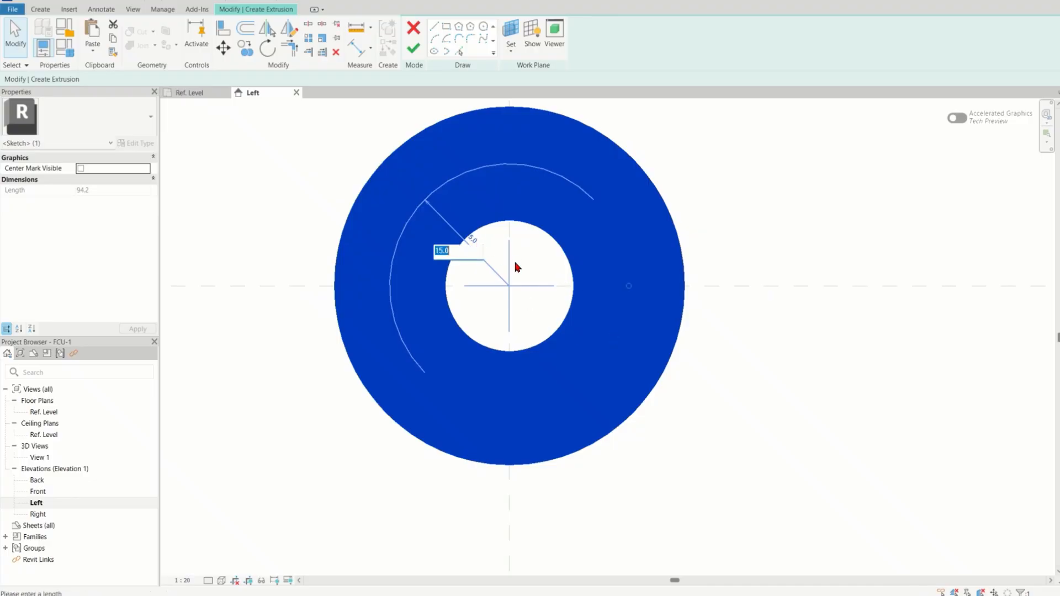
pyautogui.press('Return')
pyautogui.scroll(1, 518, 269)
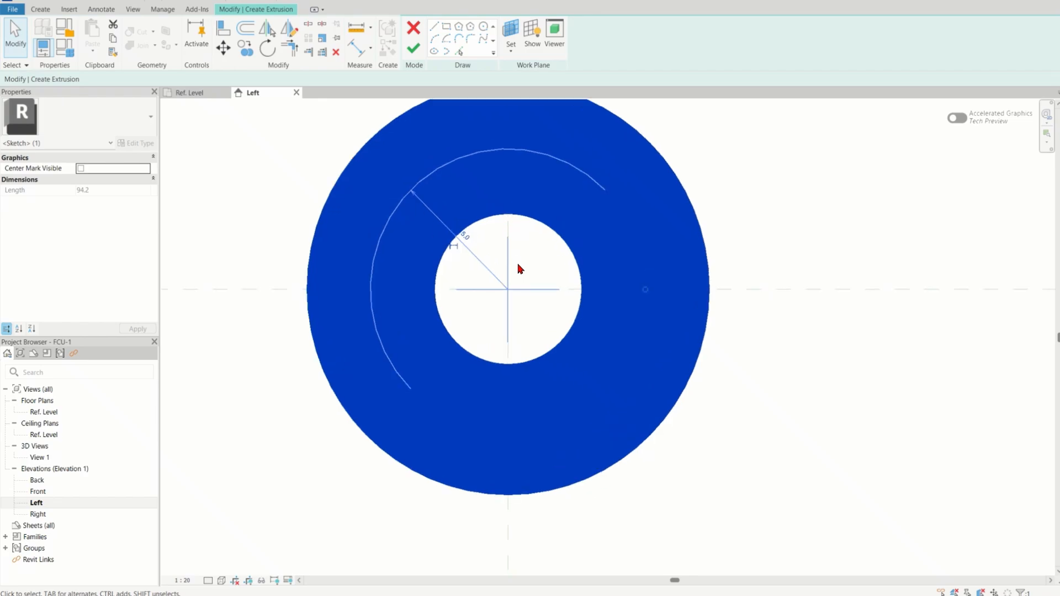
pyautogui.click(517, 269)
# Step: Make the upper circle's temporary radius dimension permanent
pyautogui.scroll(-2, 580, 332)
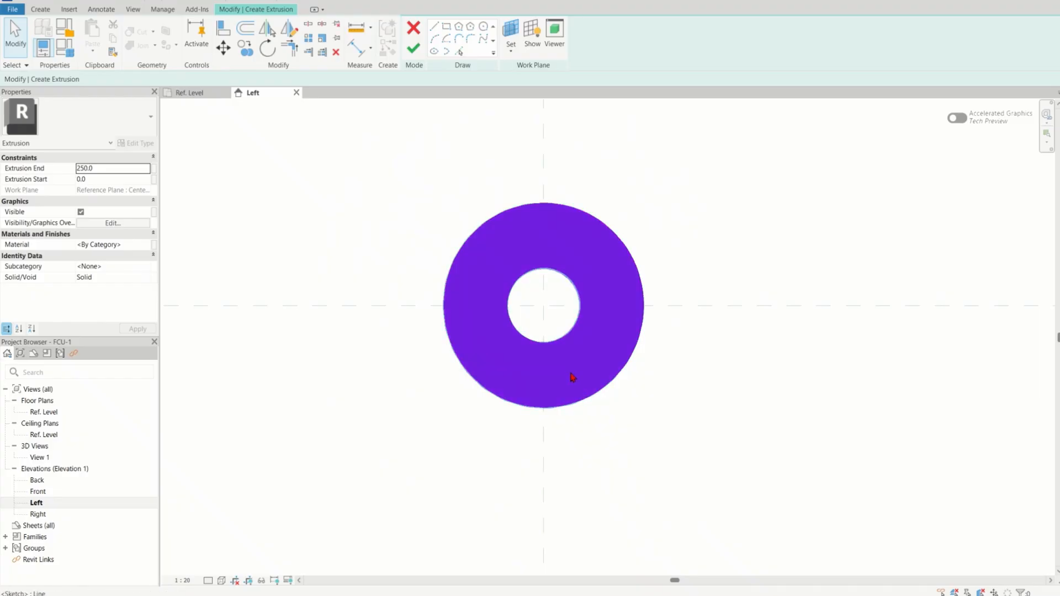
pyautogui.click(572, 377)
pyautogui.scroll(-1, 573, 381)
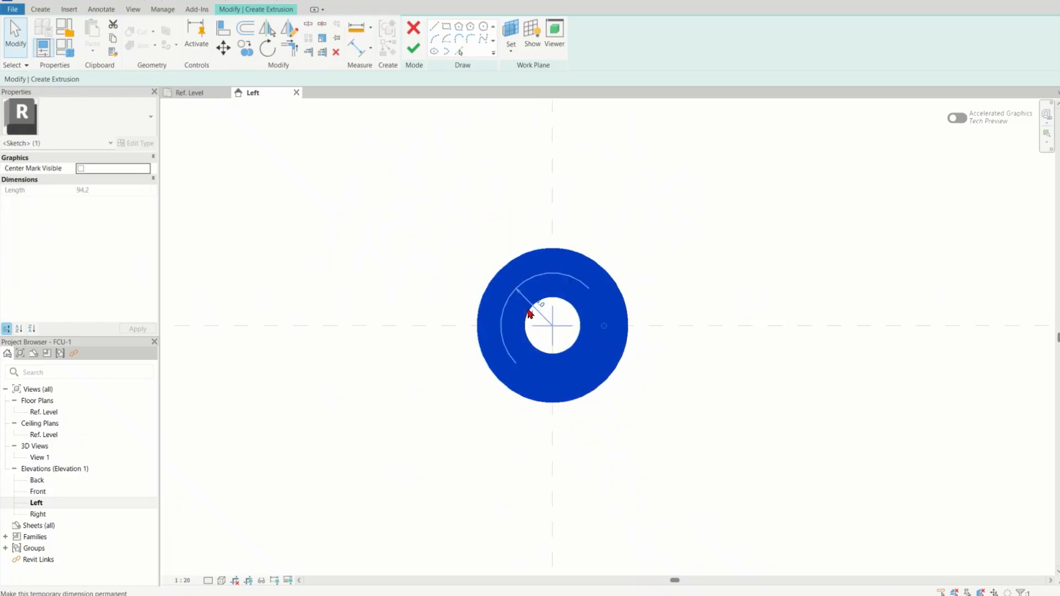
pyautogui.click(685, 400)
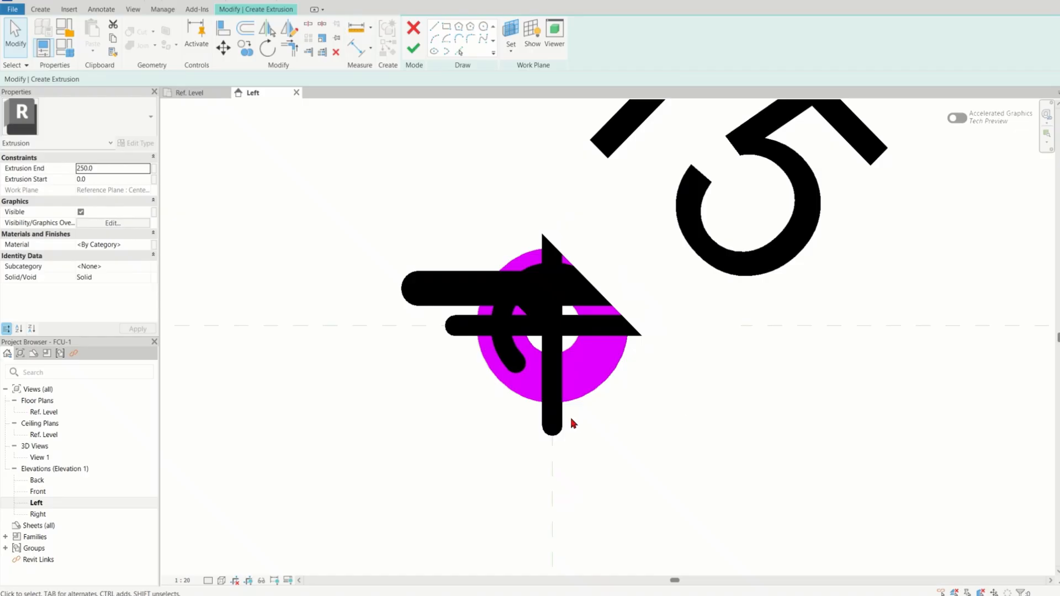
# Step: Make the lower circle's temporary radius dimension permanent
pyautogui.scroll(-2, 570, 417)
pyautogui.scroll(-3, 590, 278)
pyautogui.scroll(2, 587, 419)
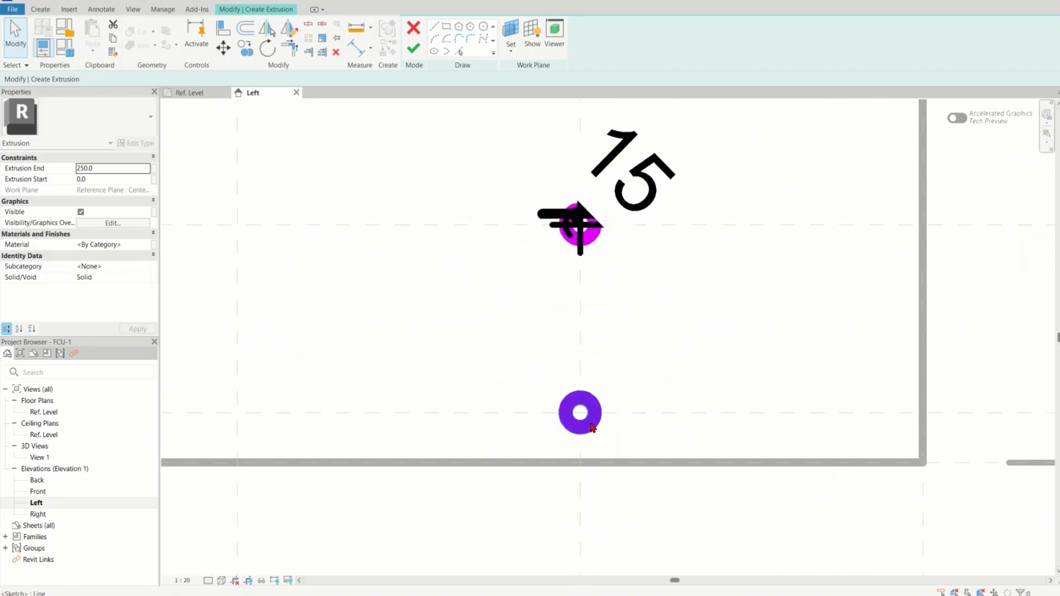
pyautogui.click(590, 426)
pyautogui.scroll(4, 585, 423)
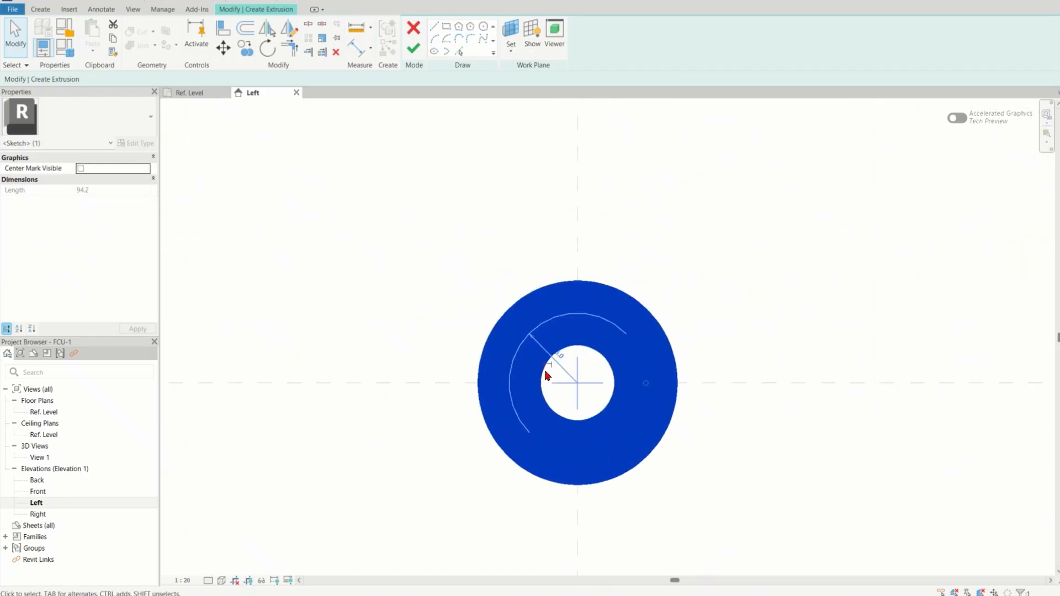
pyautogui.click(781, 450)
pyautogui.scroll(-2, 627, 328)
pyautogui.scroll(-5, 627, 328)
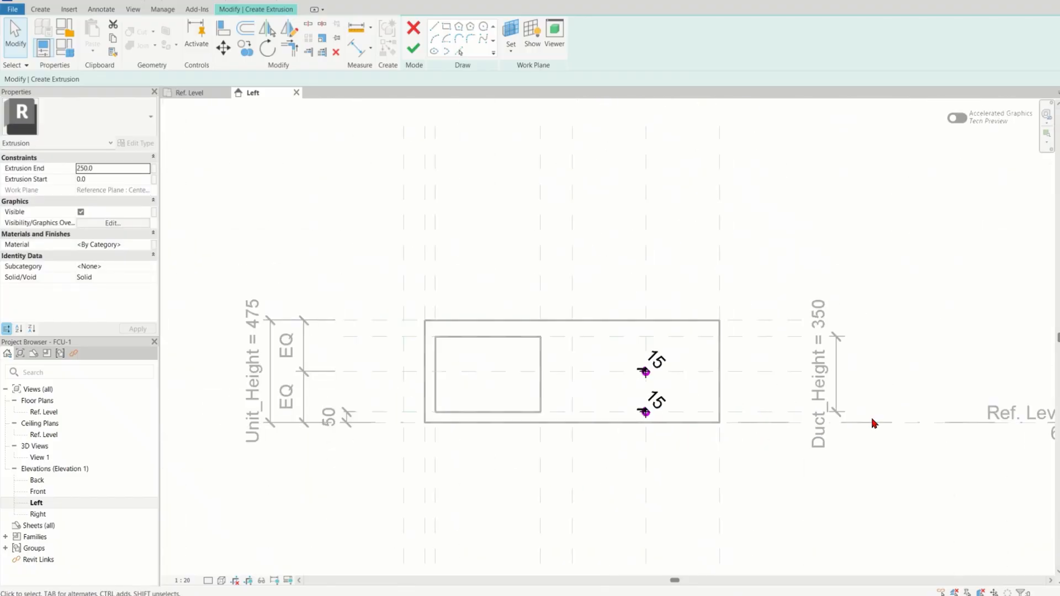
# Step: Label the upper circle's radius dimension with a new family type parameter named Pipe_Diameter, grouped under Dimensions
pyautogui.scroll(5, 652, 389)
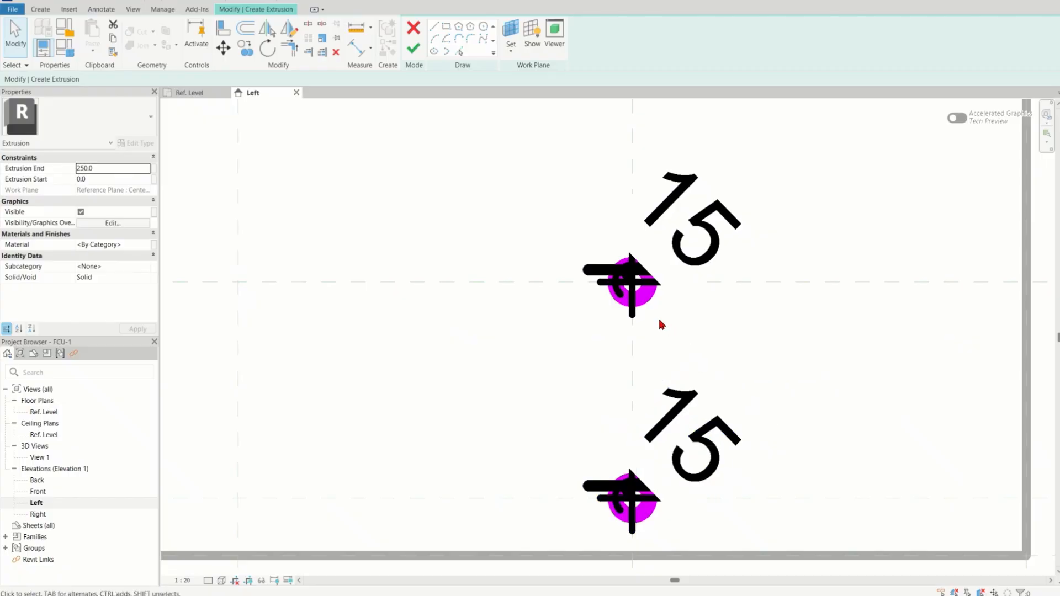
pyautogui.click(698, 250)
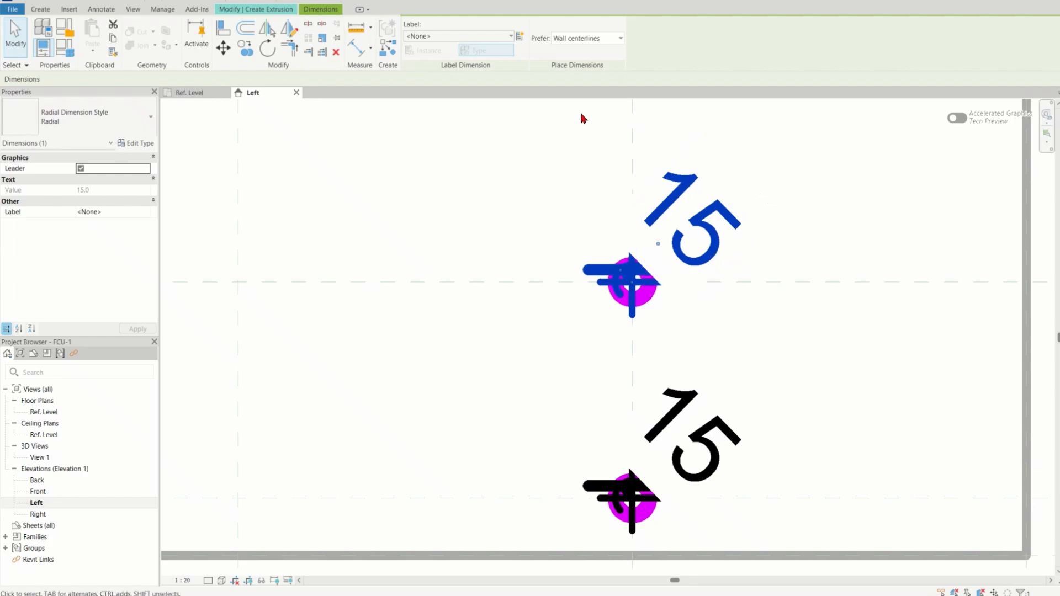
pyautogui.click(518, 37)
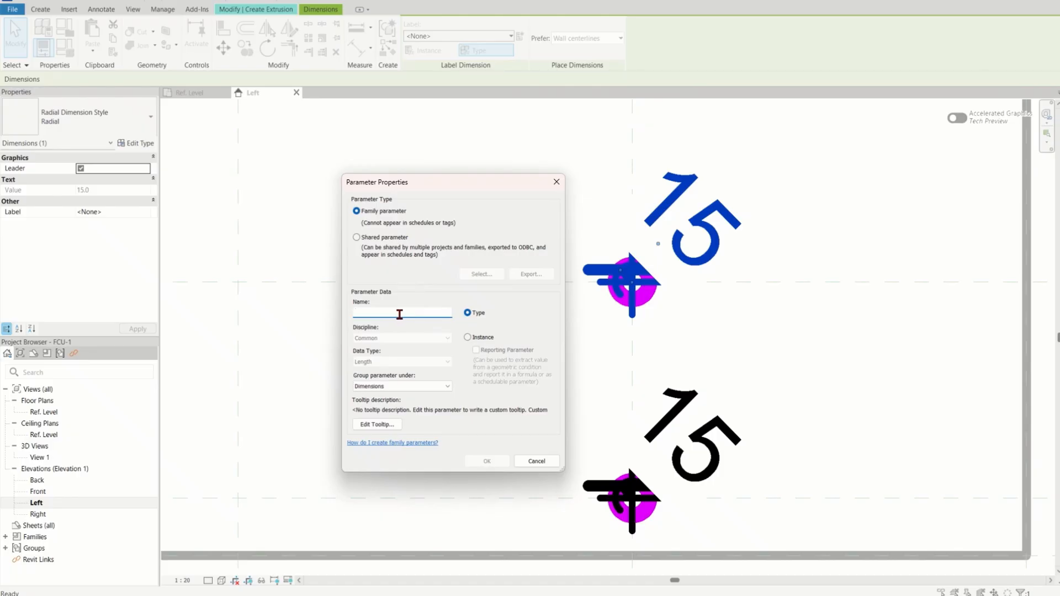
pyautogui.write('Pipe_Diameter')
pyautogui.click(473, 461)
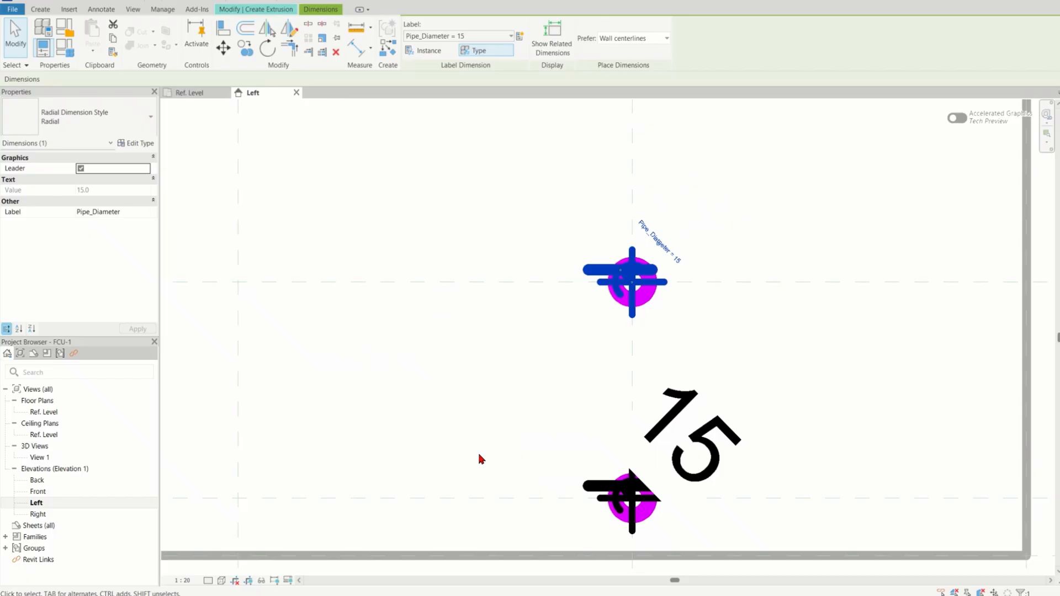
pyautogui.click(495, 434)
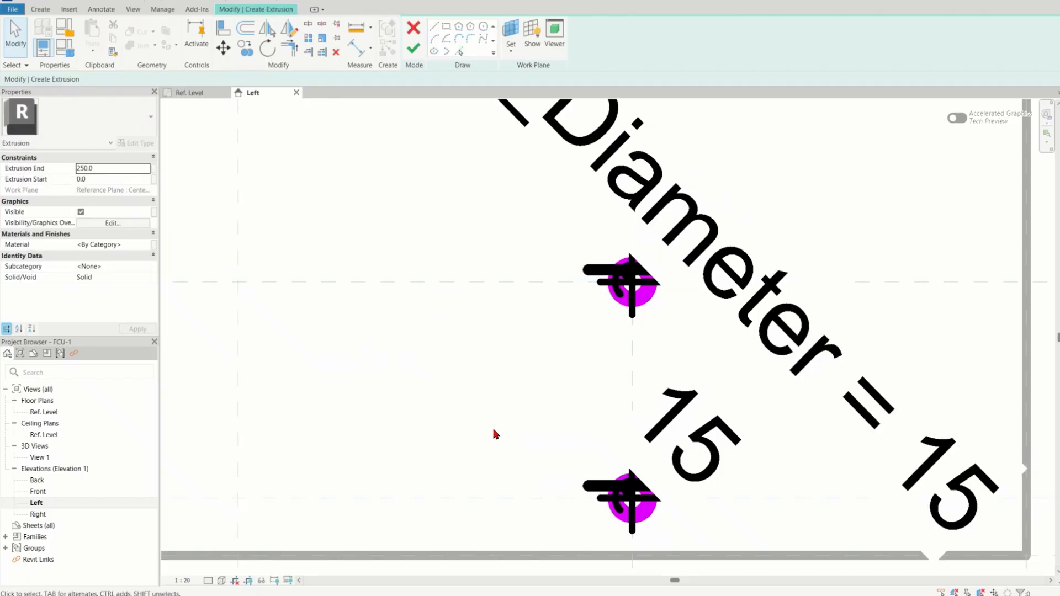
# Step: Label the lower pipe circle's radius dimension with the existing Pipe_Diameter parameter
pyautogui.scroll(-5, 495, 434)
pyautogui.click(585, 449)
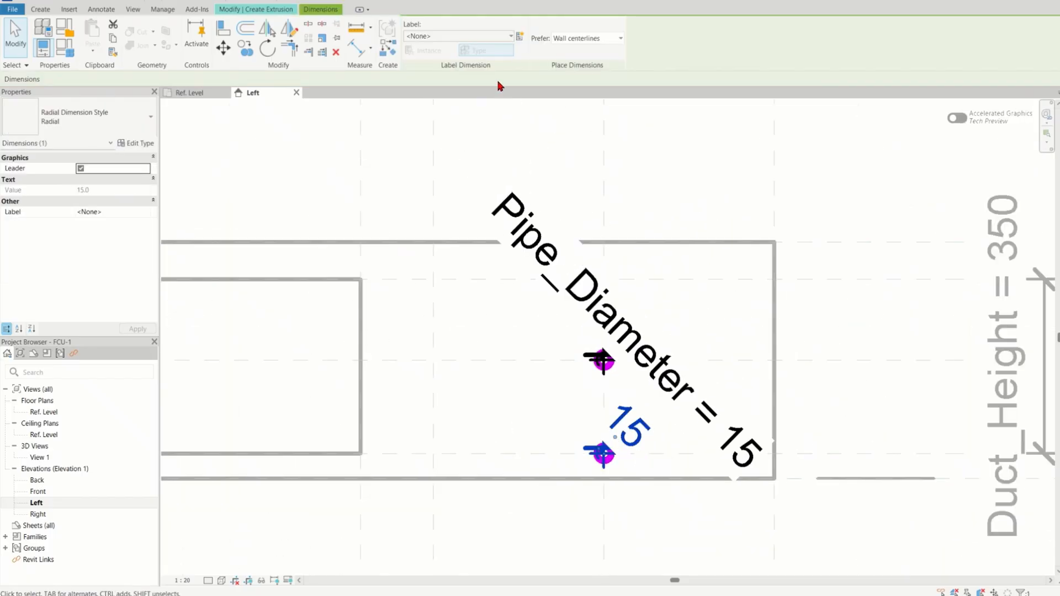
pyautogui.click(508, 37)
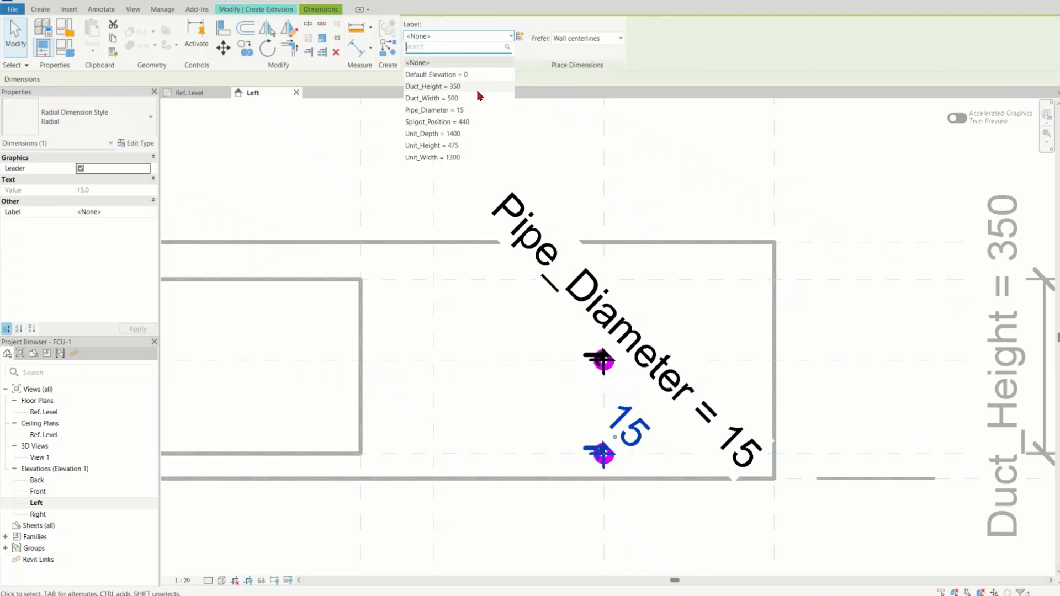
pyautogui.click(458, 115)
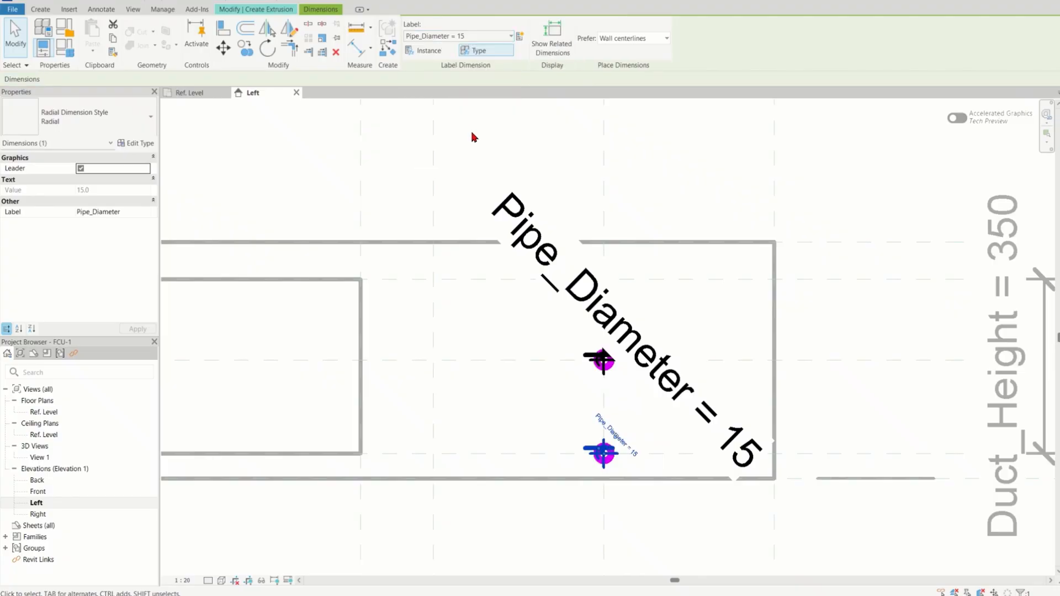
pyautogui.click(505, 353)
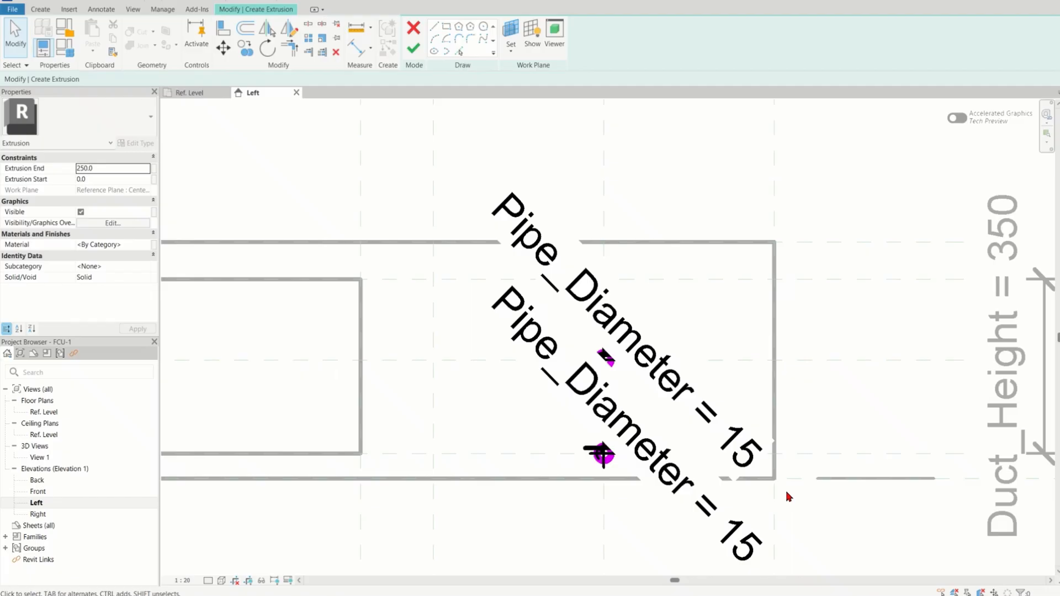
# Step: Finish the extrusion sketch containing the two pipe circles
pyautogui.scroll(-3, 497, 371)
pyautogui.scroll(5, 597, 411)
pyautogui.scroll(-2, 613, 406)
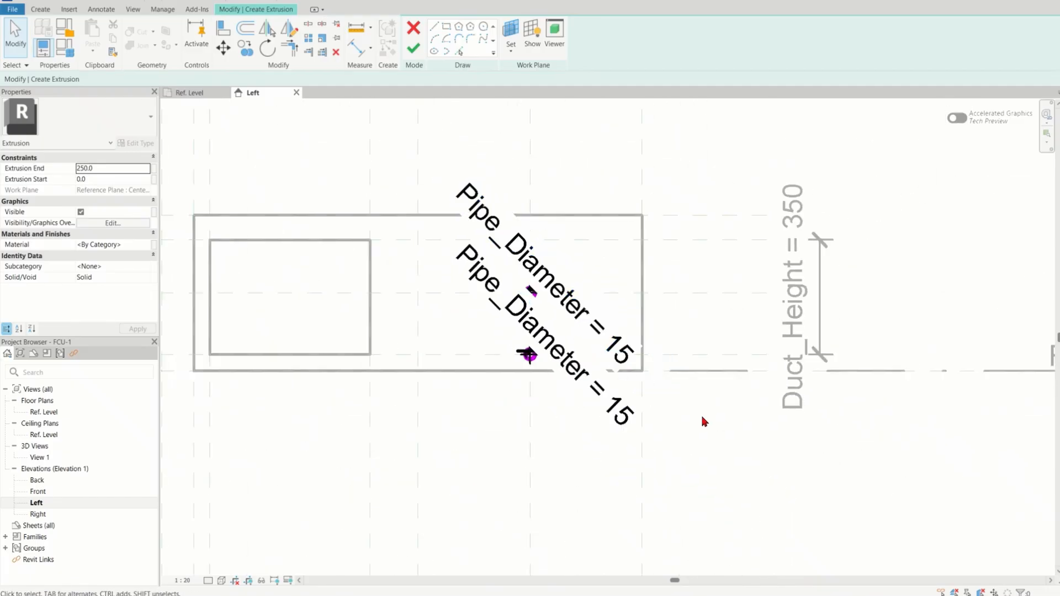
pyautogui.click(415, 50)
pyautogui.click(743, 464)
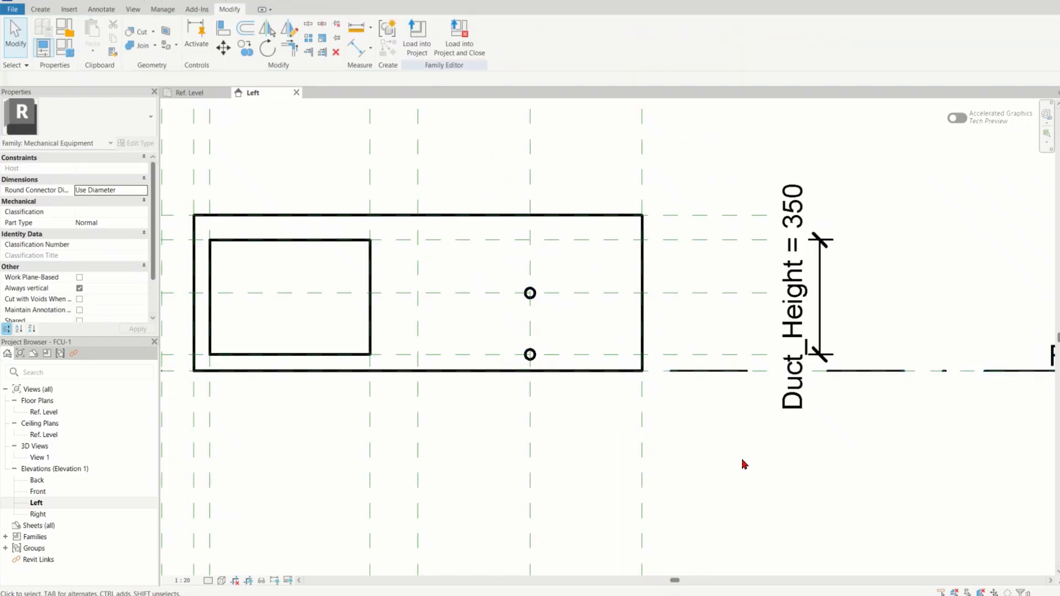
pyautogui.scroll(-3, 699, 435)
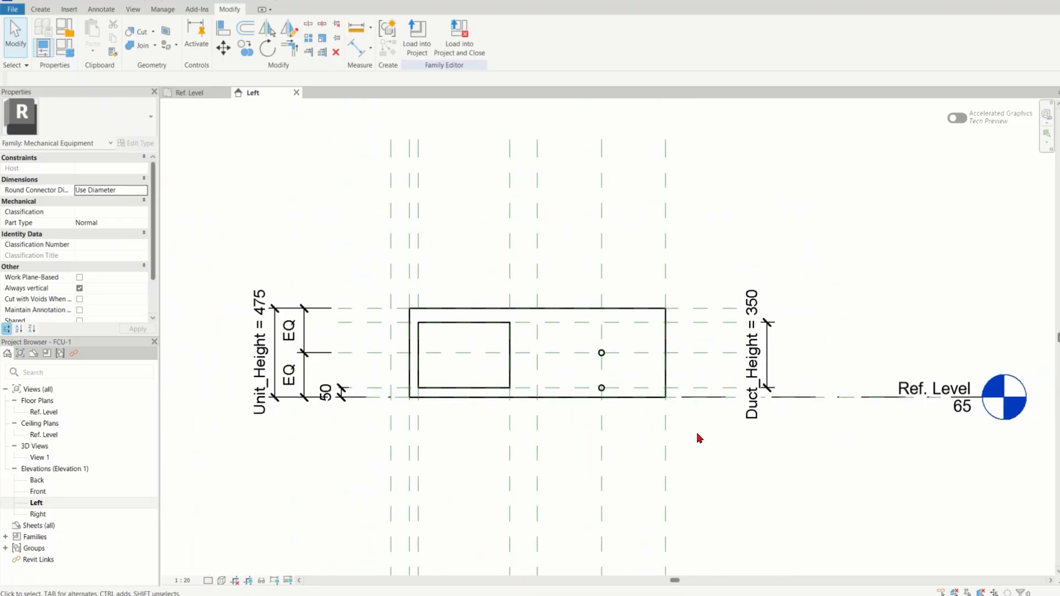
pyautogui.scroll(-3, 609, 447)
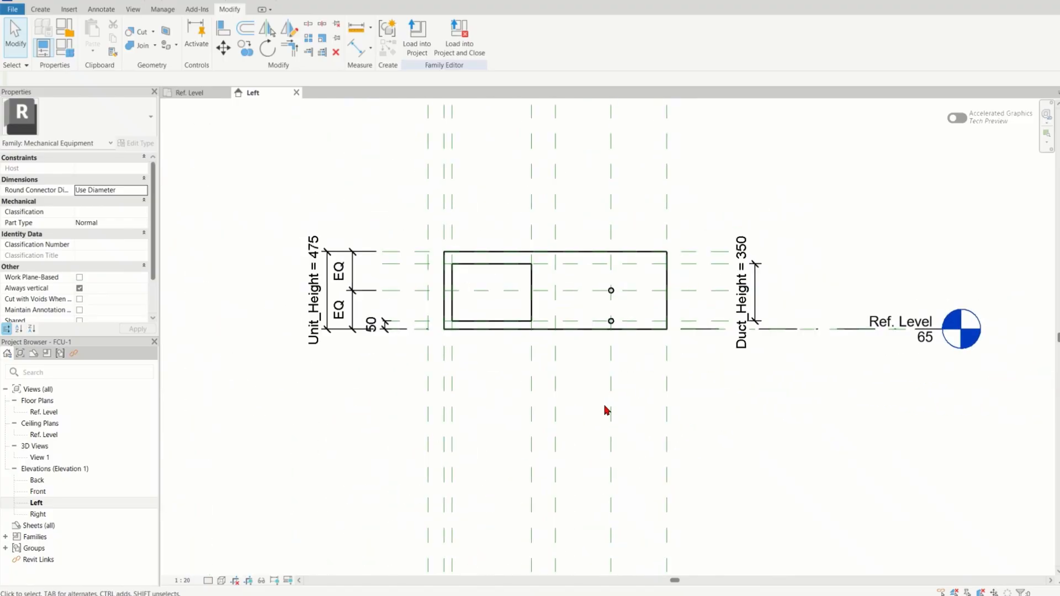
# Step: In the Ref. Level plan, stretch the duct extrusion from the unit's left edge to the reference plane 100 outside its right edge
pyautogui.click(191, 92)
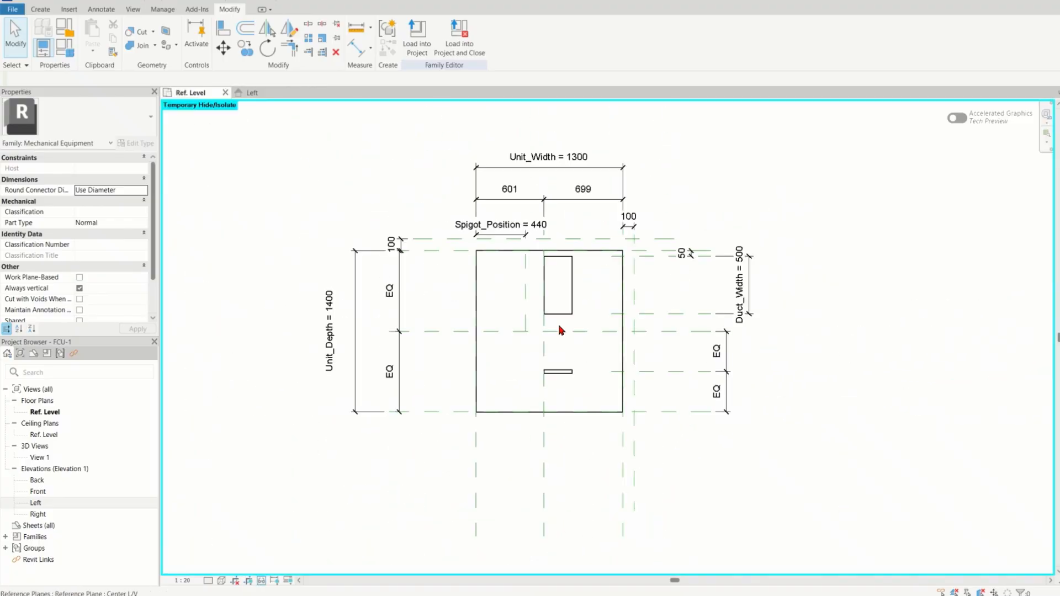
pyautogui.scroll(2, 625, 309)
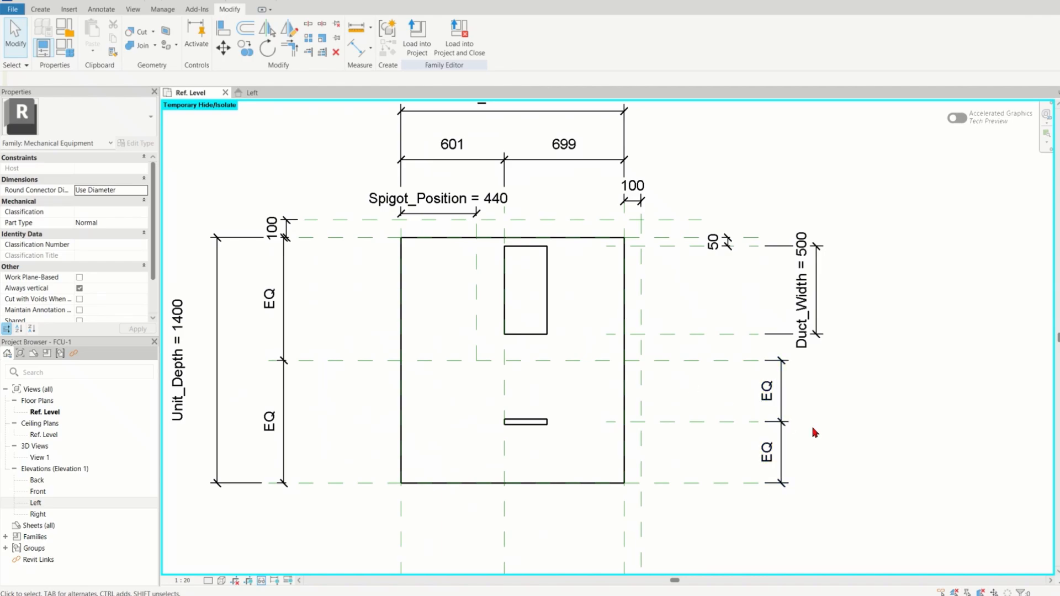
pyautogui.scroll(-1, 860, 442)
pyautogui.click(589, 311)
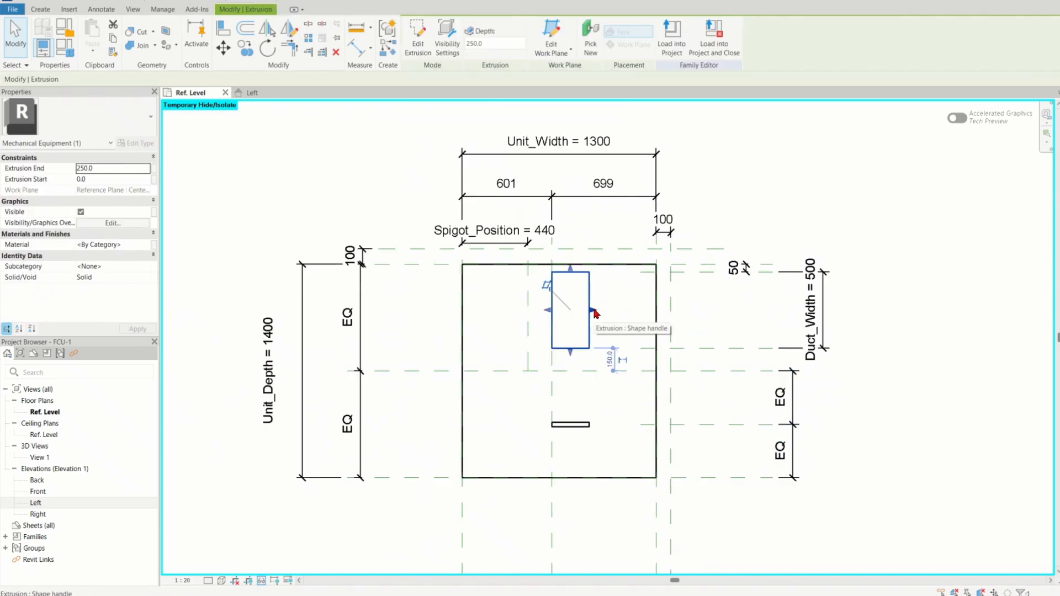
pyautogui.moveTo(594, 310); pyautogui.dragTo(671, 312)
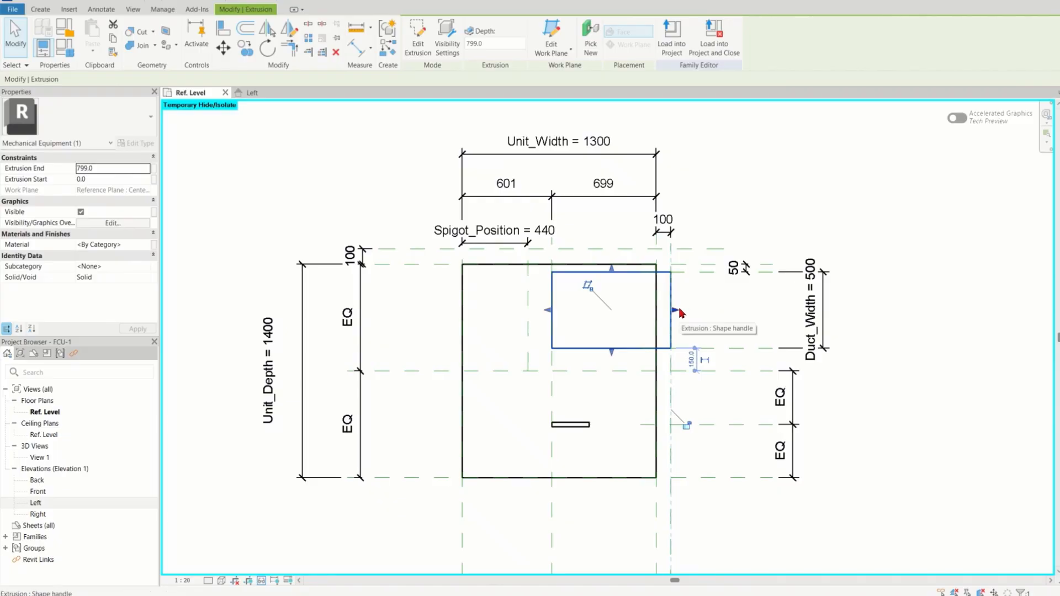
pyautogui.moveTo(681, 313); pyautogui.dragTo(674, 313)
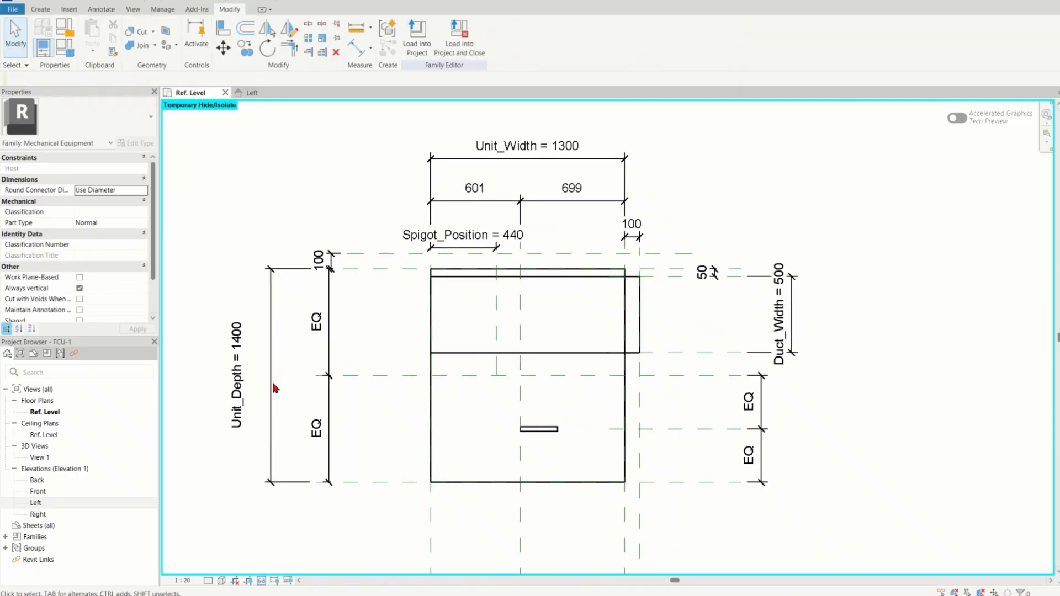
# Step: In the Front elevation, start a new extrusion and sketch a circle of radius 80 where the Spigot_Position plane meets the unit's mid-height plane
pyautogui.click(46, 491)
pyautogui.doubleClick(45, 491)
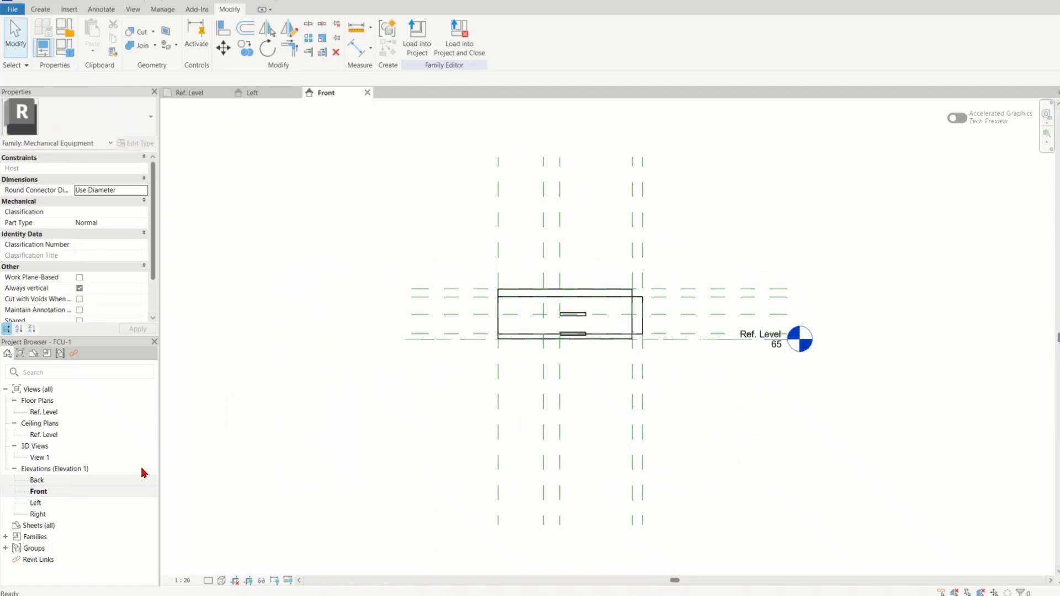
pyautogui.scroll(4, 641, 320)
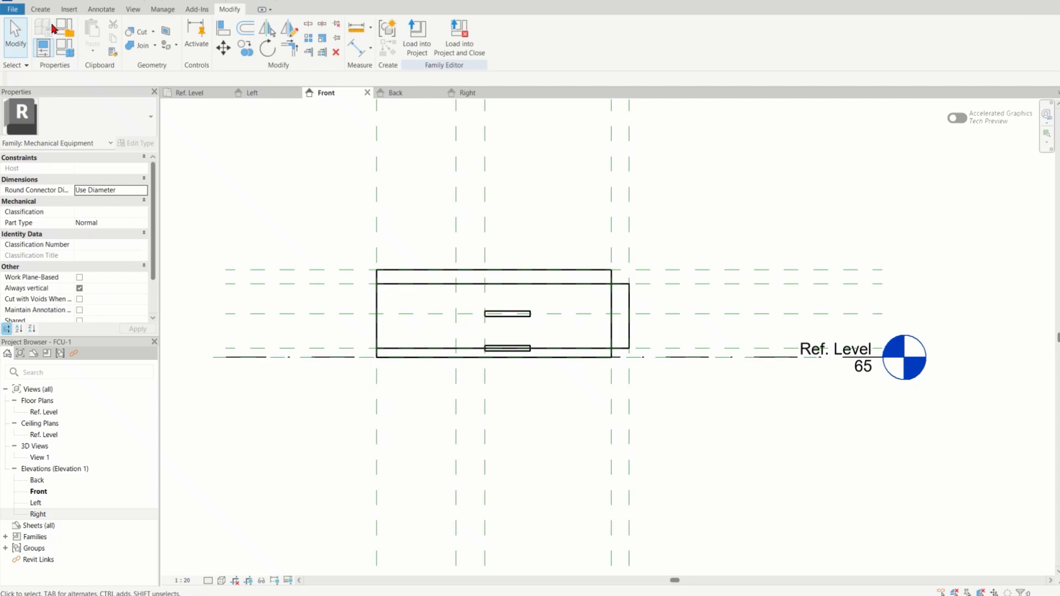
pyautogui.click(41, 10)
pyautogui.click(92, 39)
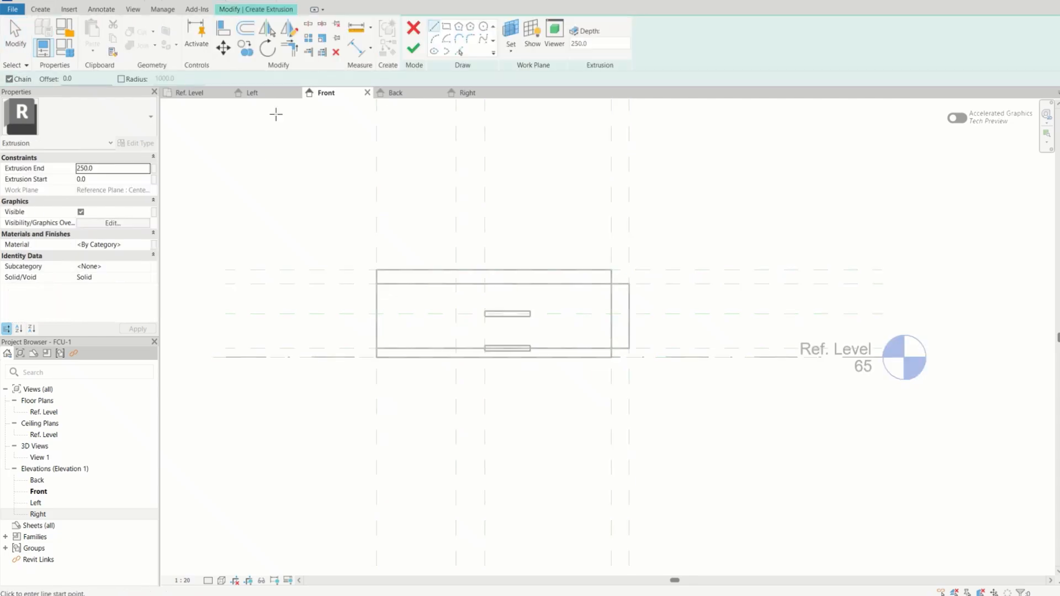
pyautogui.click(483, 27)
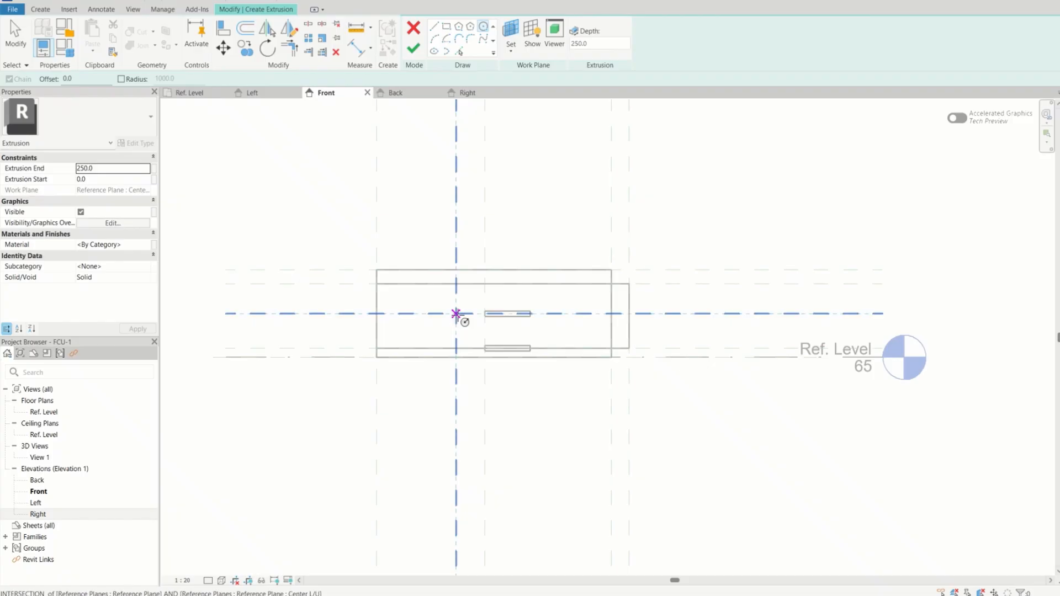
pyautogui.click(456, 313)
pyautogui.scroll(2, 458, 313)
pyautogui.scroll(2, 458, 314)
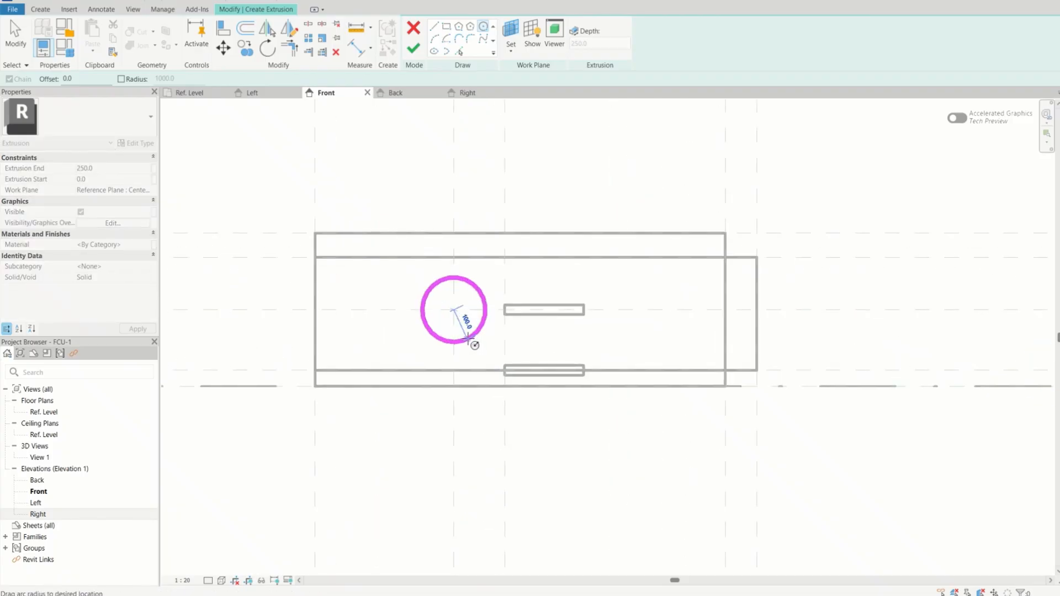
pyautogui.scroll(2, 468, 338)
pyautogui.click(475, 330)
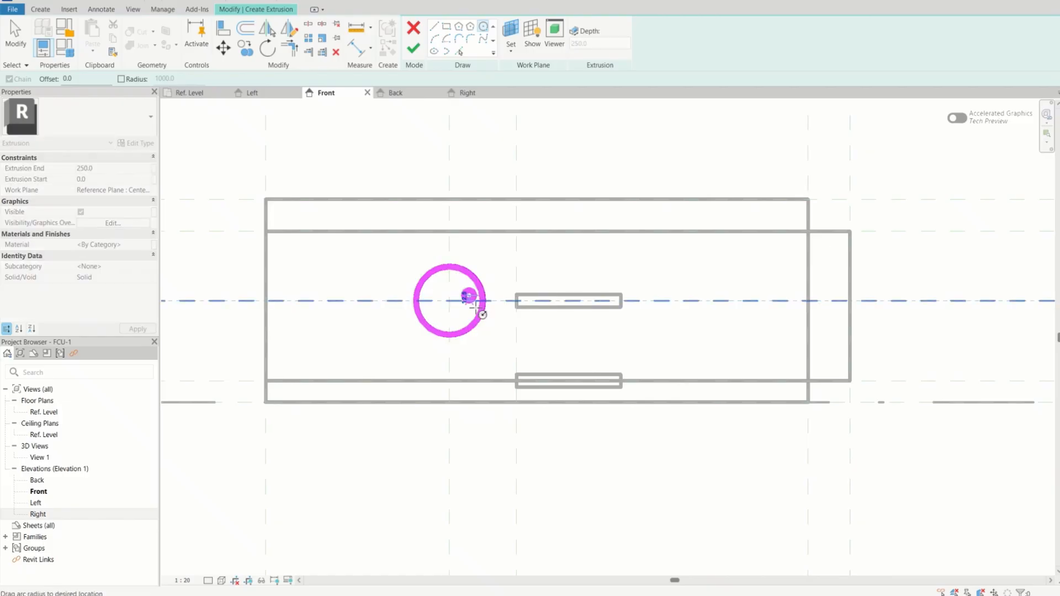
pyautogui.press('Escape')
pyautogui.press('Escape')
# Step: Make the spigot circle's temporary radius dimension permanent
pyautogui.click(475, 292)
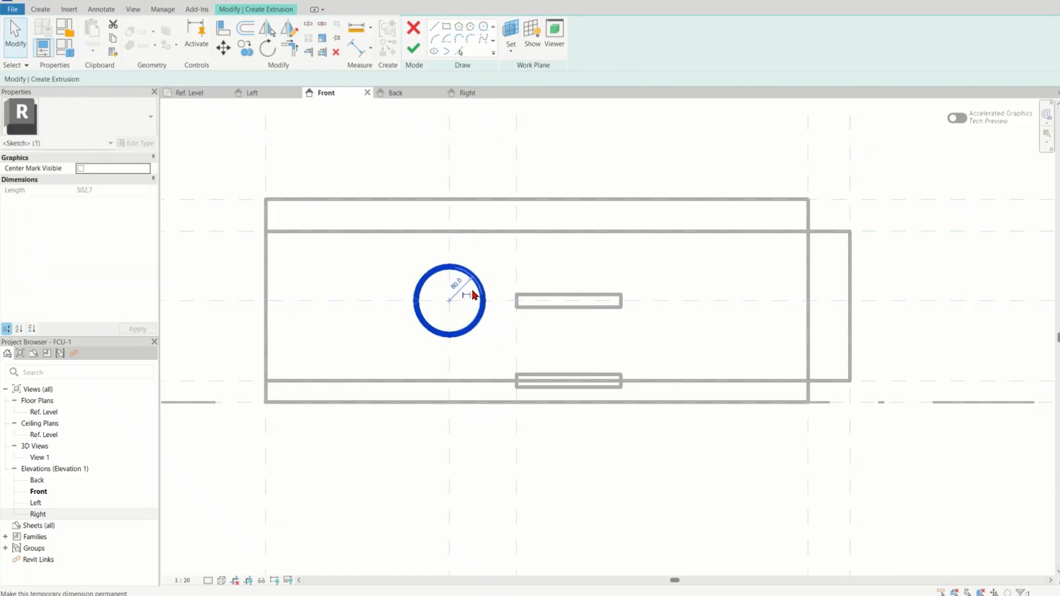
pyautogui.click(466, 299)
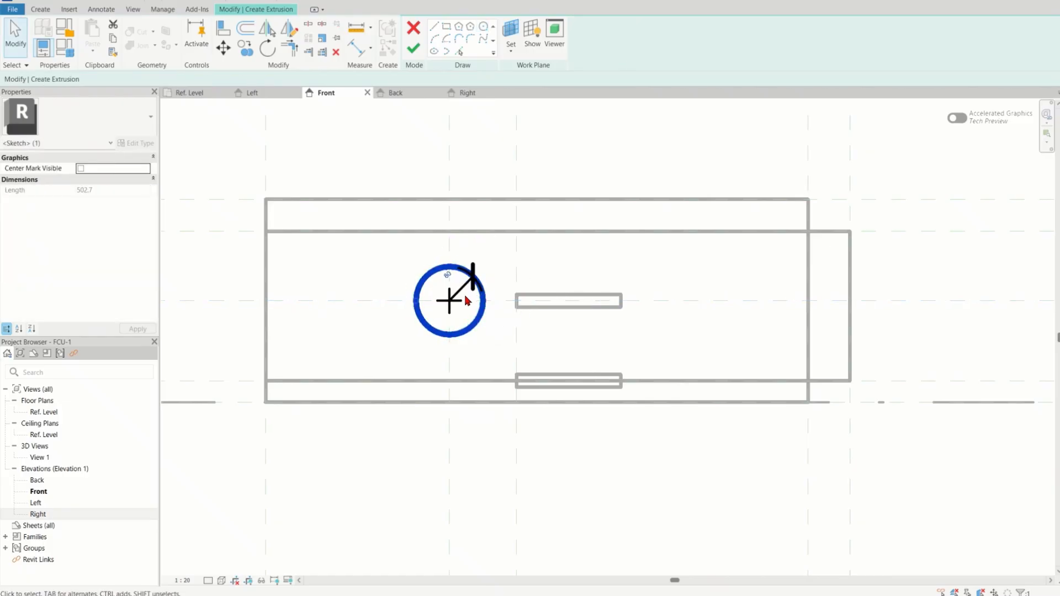
pyautogui.click(501, 338)
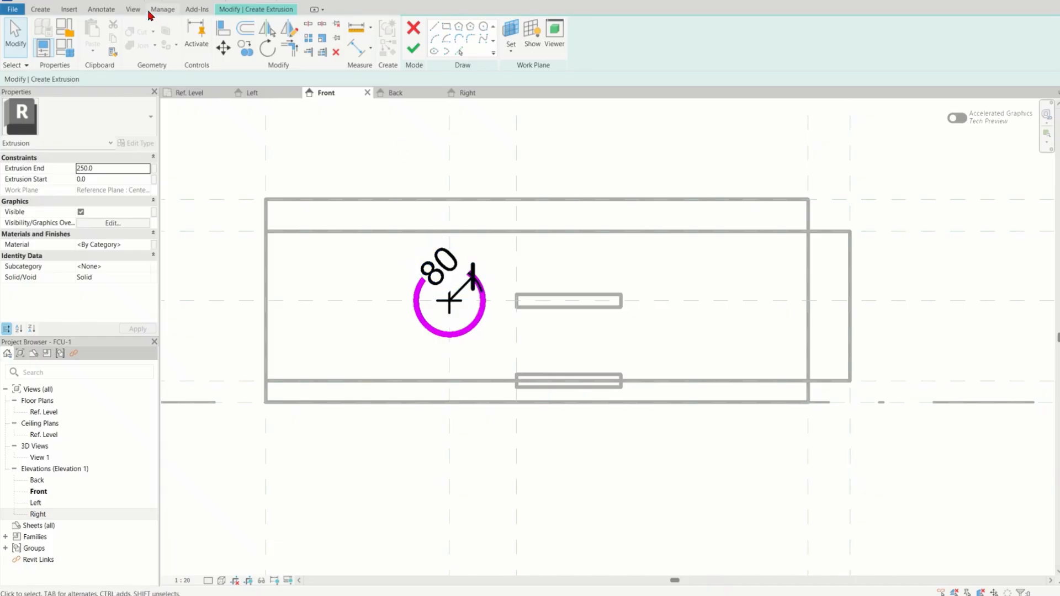
# Step: Add a diameter dimension to the 80 radius spigot circle
pyautogui.click(105, 9)
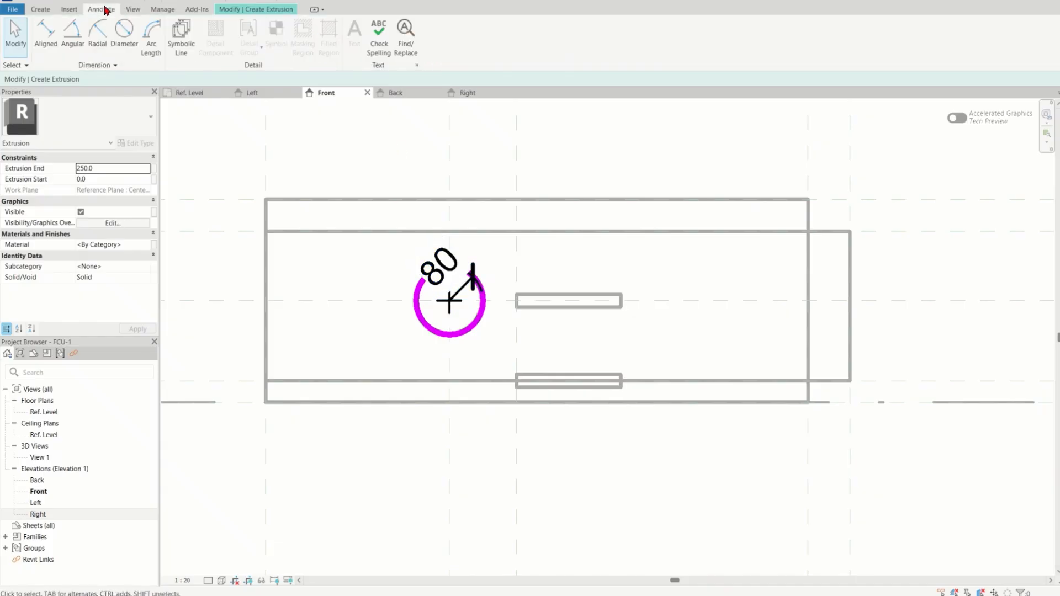
pyautogui.click(122, 42)
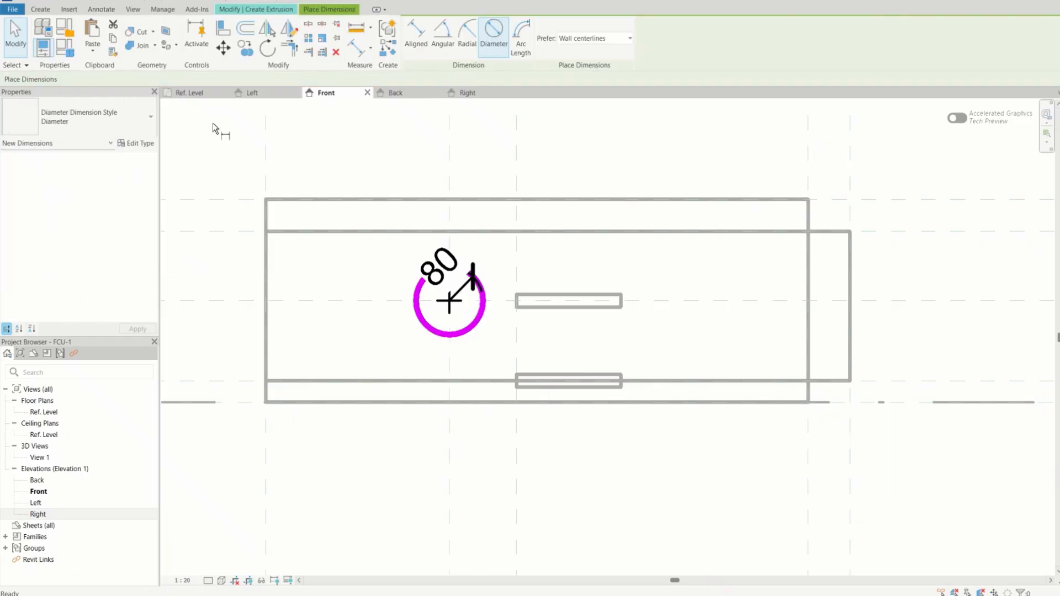
pyautogui.click(468, 330)
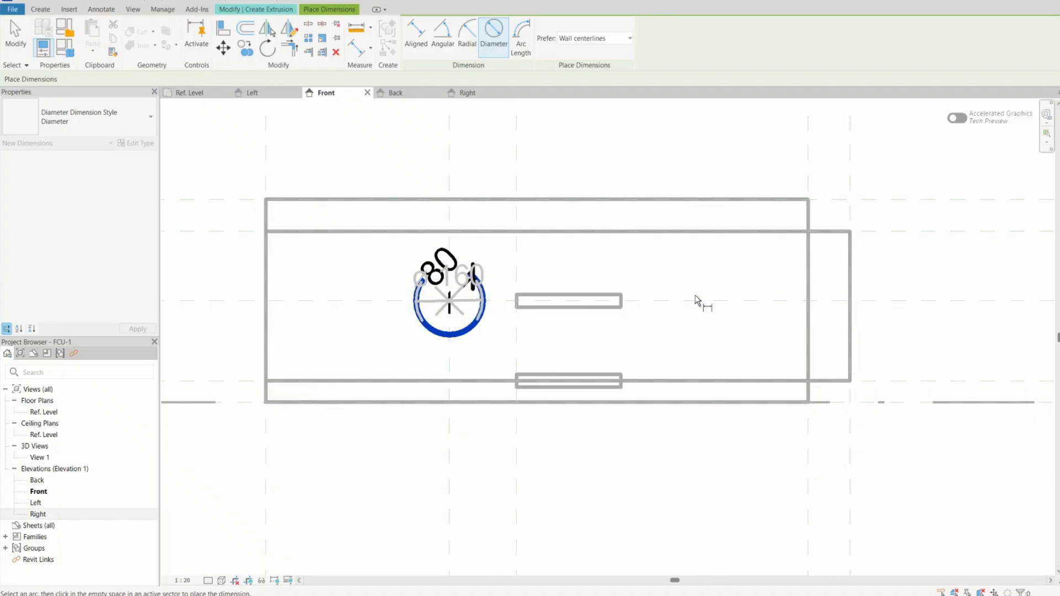
pyautogui.click(667, 337)
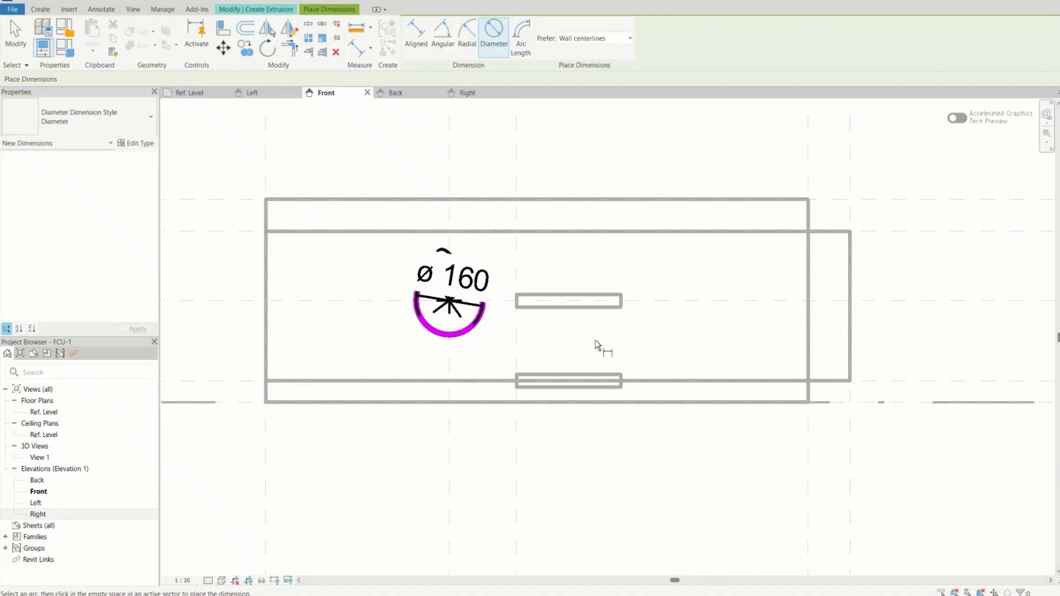
pyautogui.press('Escape')
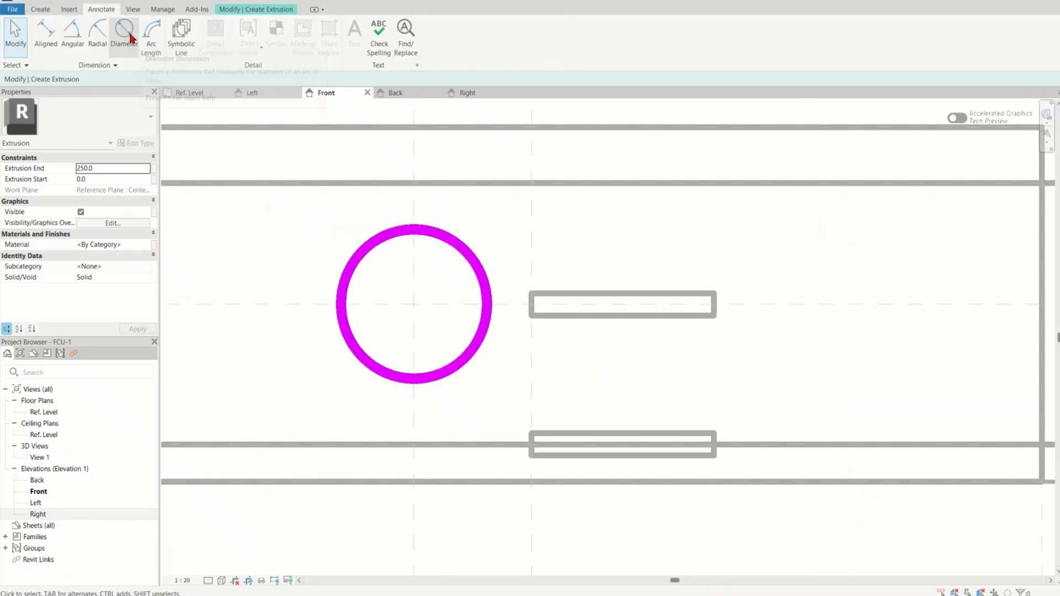
# Step: Place a diameter dimension on the enlarged spigot circle
pyautogui.click(125, 35)
pyautogui.click(488, 349)
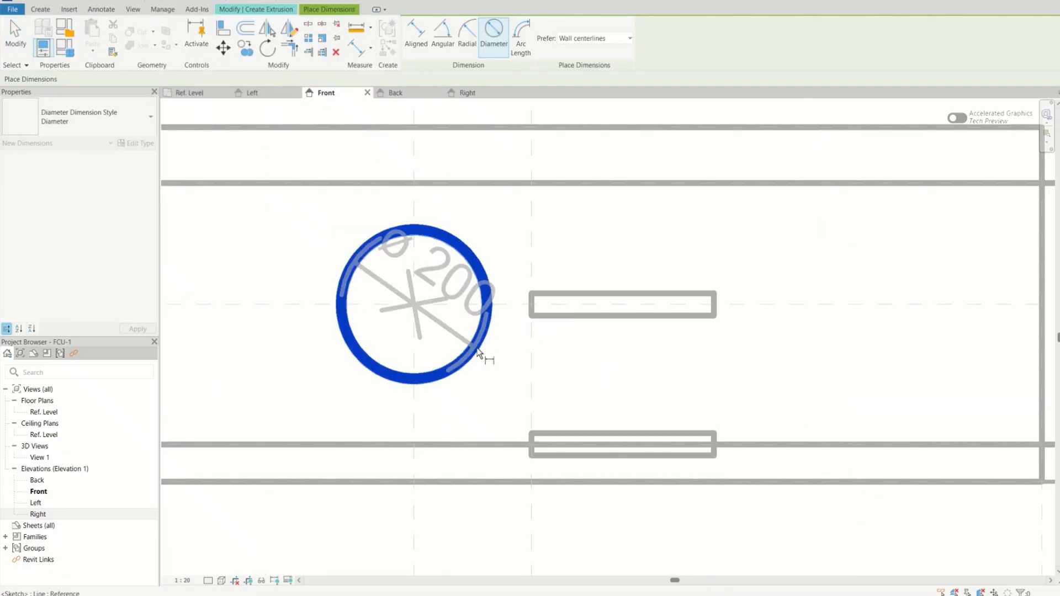
pyautogui.click(555, 230)
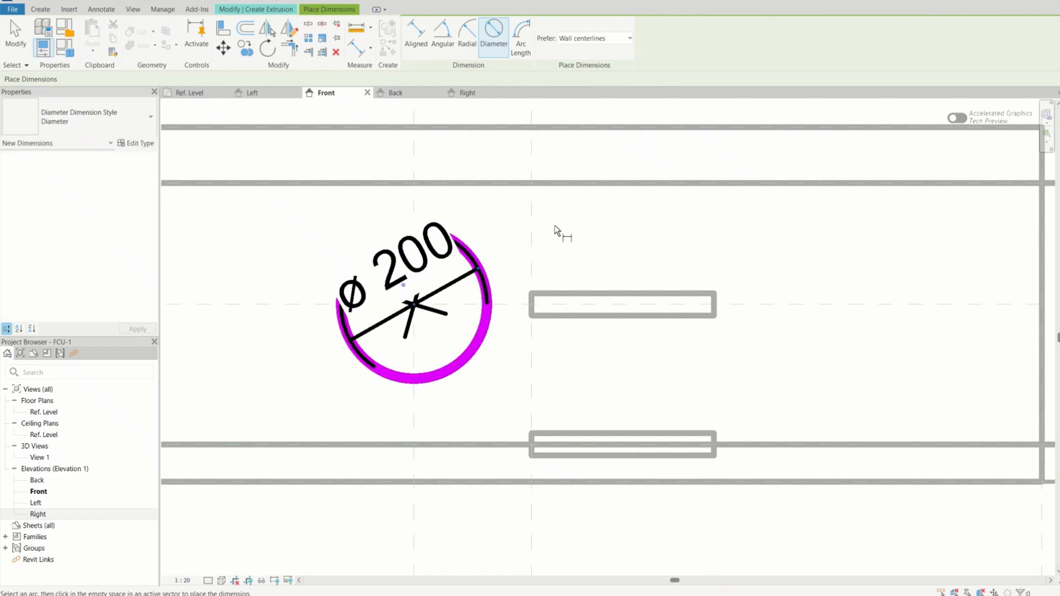
pyautogui.press('Escape')
# Step: Label the spigot circle's diameter dimension with a new family type parameter named Spigot_Diameter, grouped under Dimensions
pyautogui.click(449, 267)
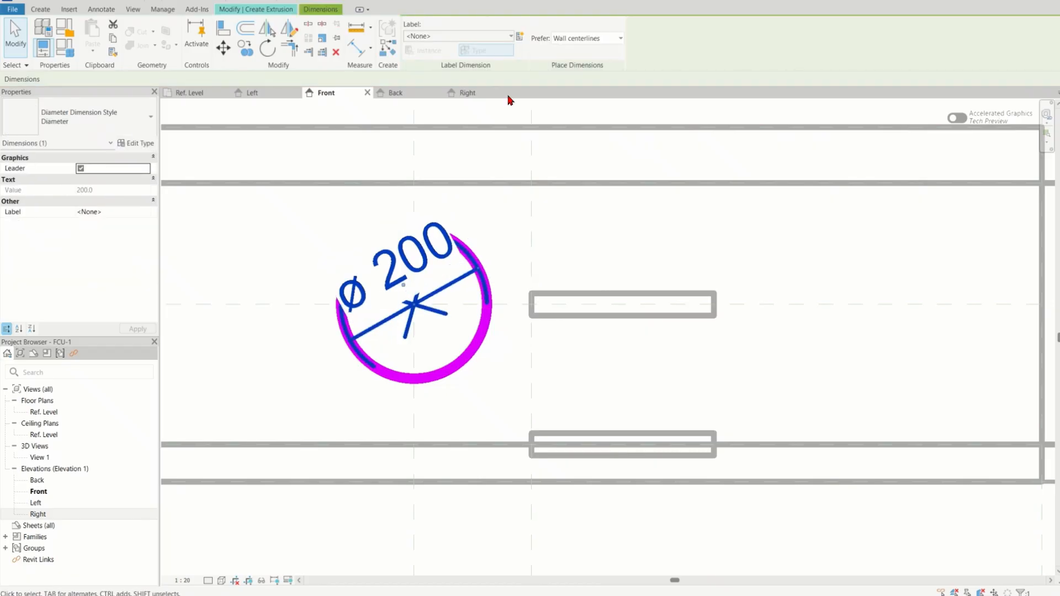
pyautogui.click(519, 36)
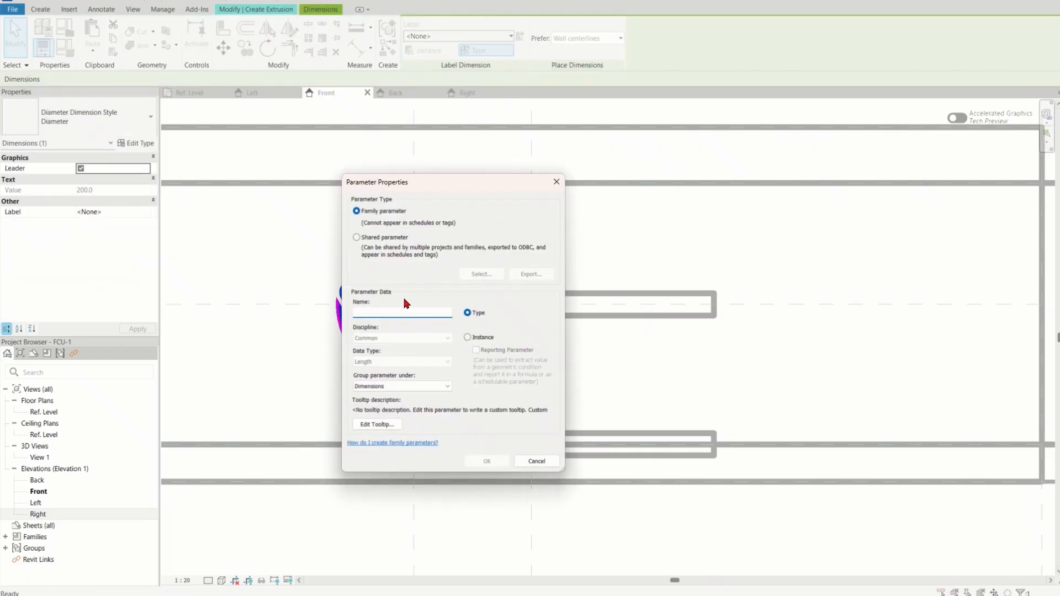
pyautogui.moveTo(475, 185); pyautogui.dragTo(741, 178)
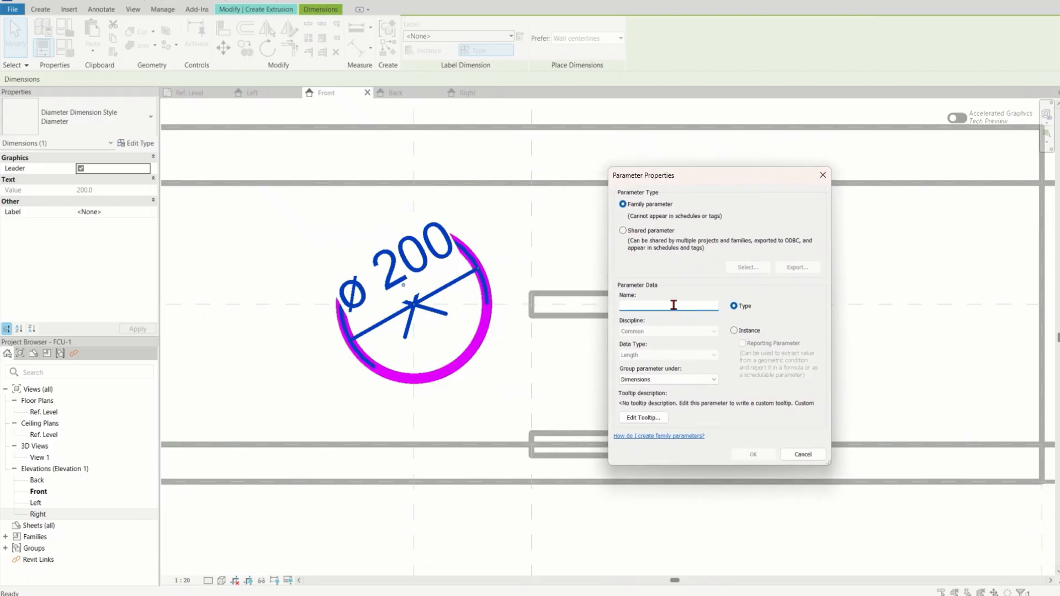
pyautogui.write('Spigot_Diameter')
pyautogui.click(753, 454)
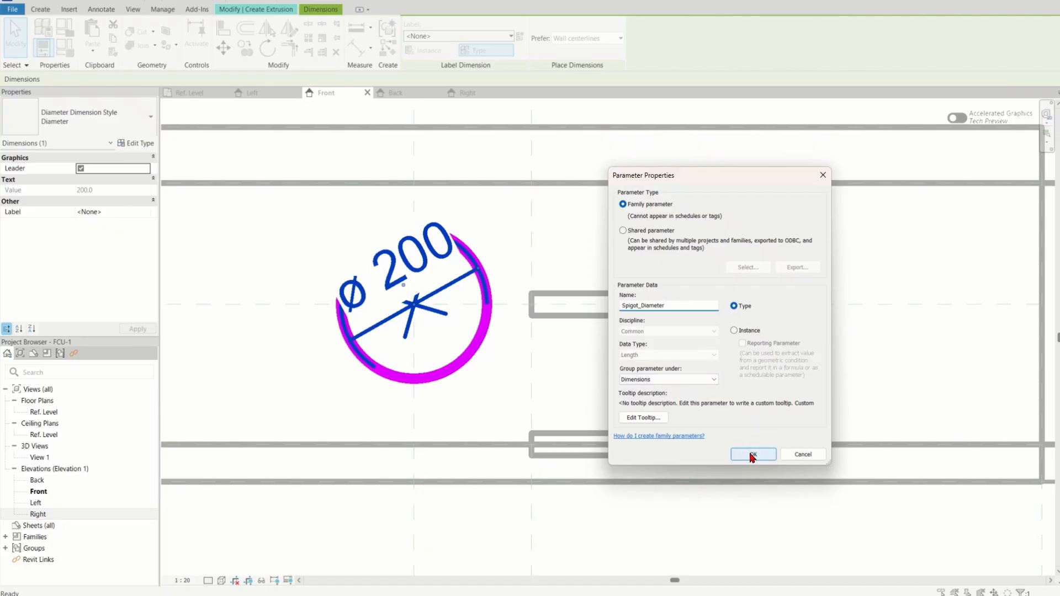
pyautogui.click(751, 454)
pyautogui.click(750, 454)
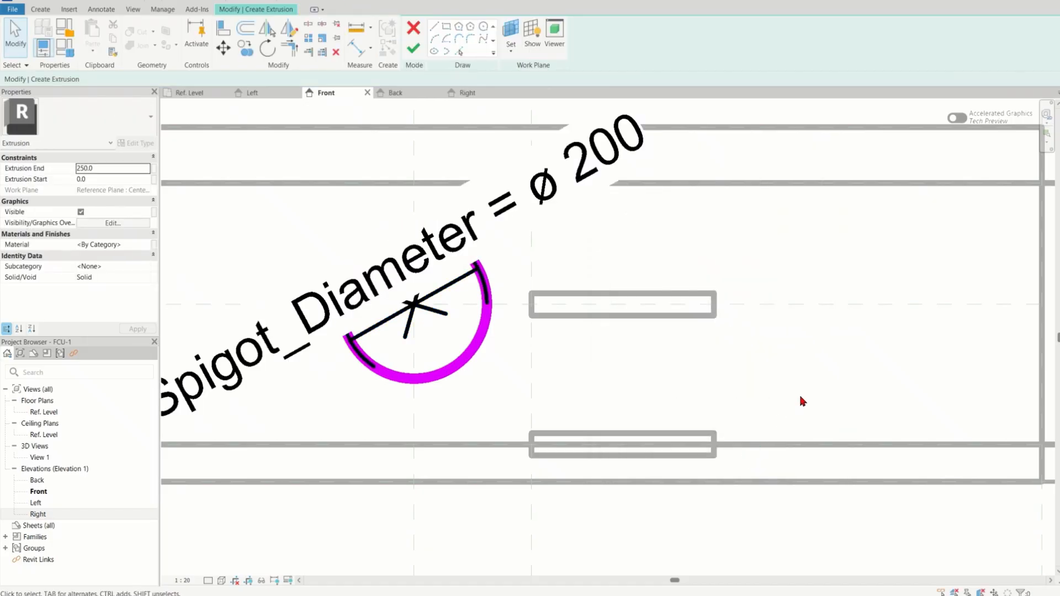
pyautogui.scroll(-5, 799, 393)
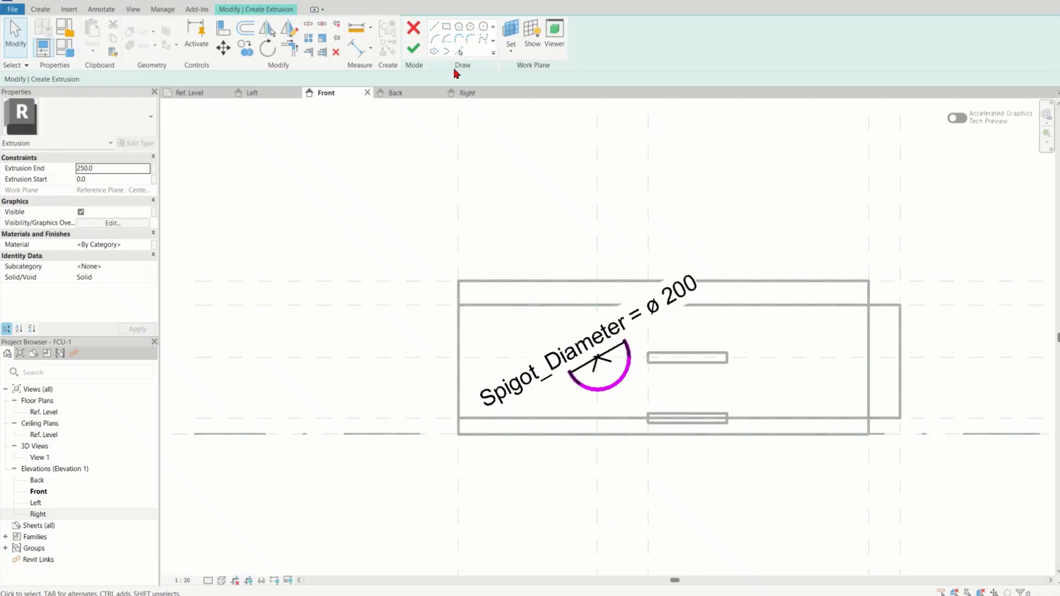
# Step: Finish the round spigot extrusion sketch and check the unit in the 3D view
pyautogui.click(413, 48)
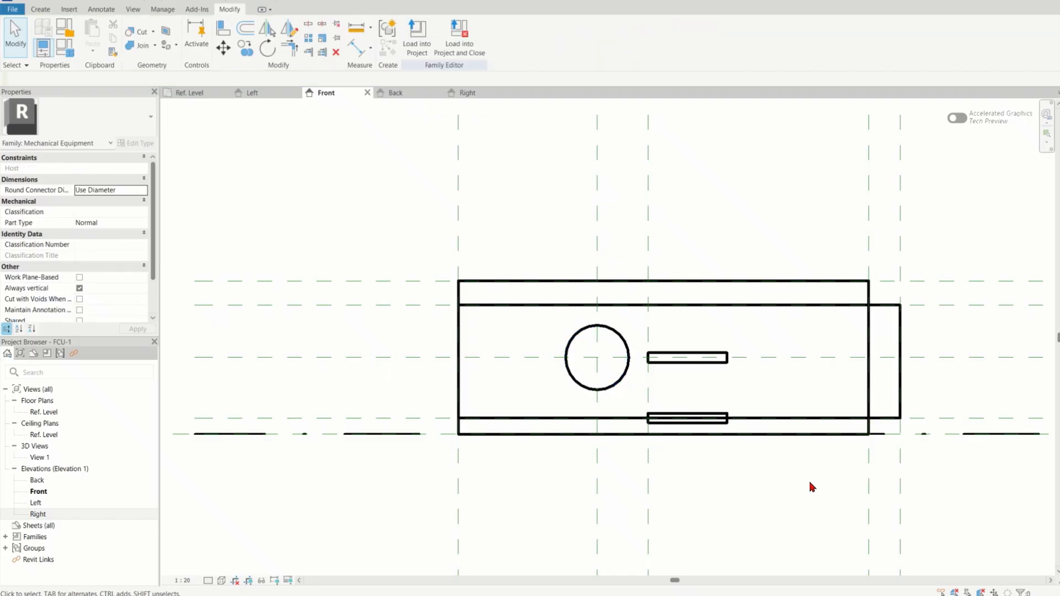
pyautogui.click(54, 469)
pyautogui.doubleClick(38, 458)
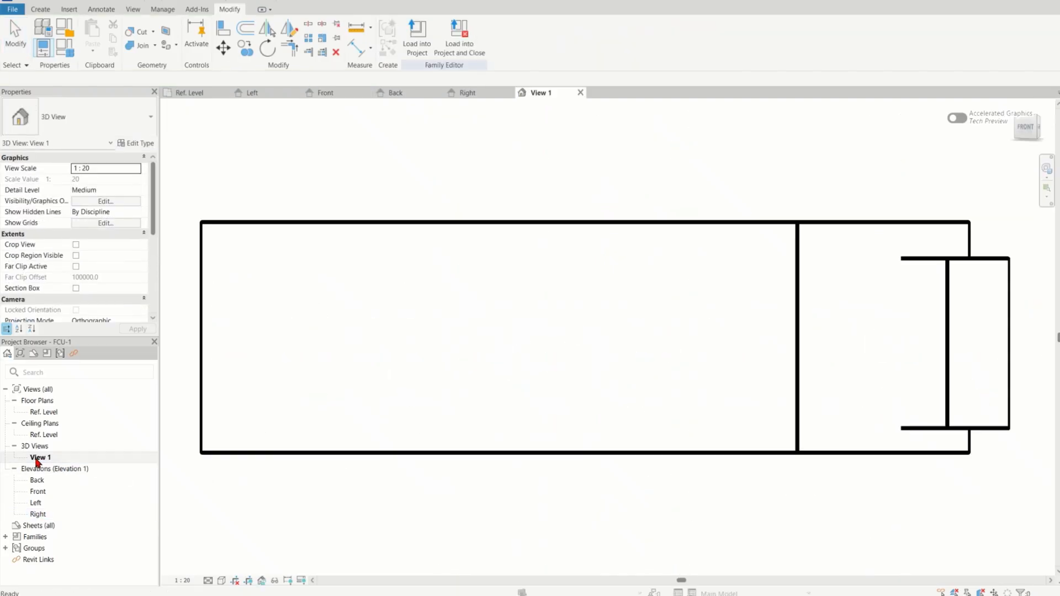
pyautogui.scroll(-2, 386, 419)
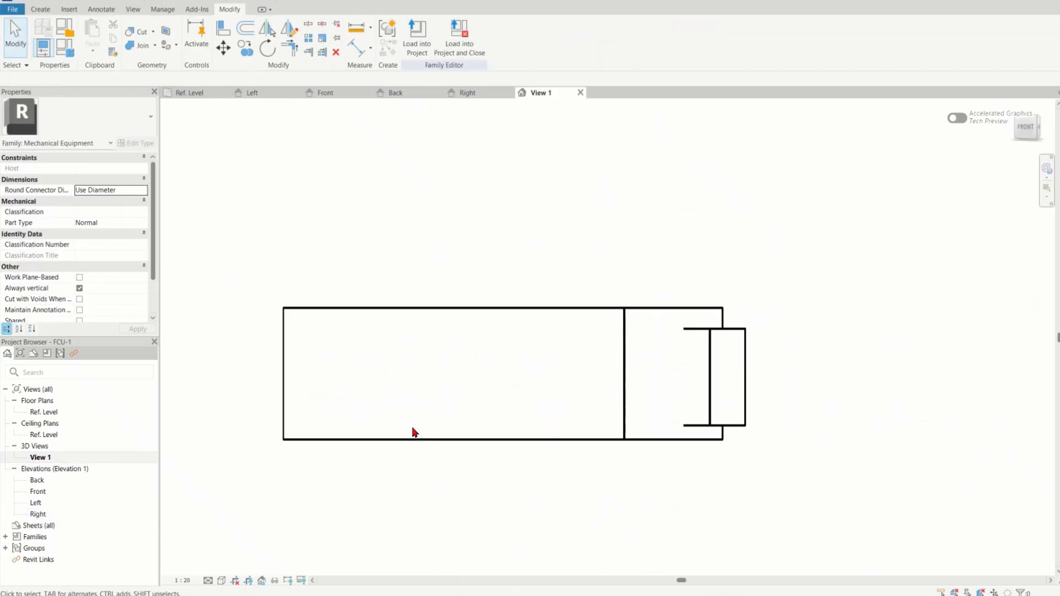
pyautogui.scroll(-1, 414, 432)
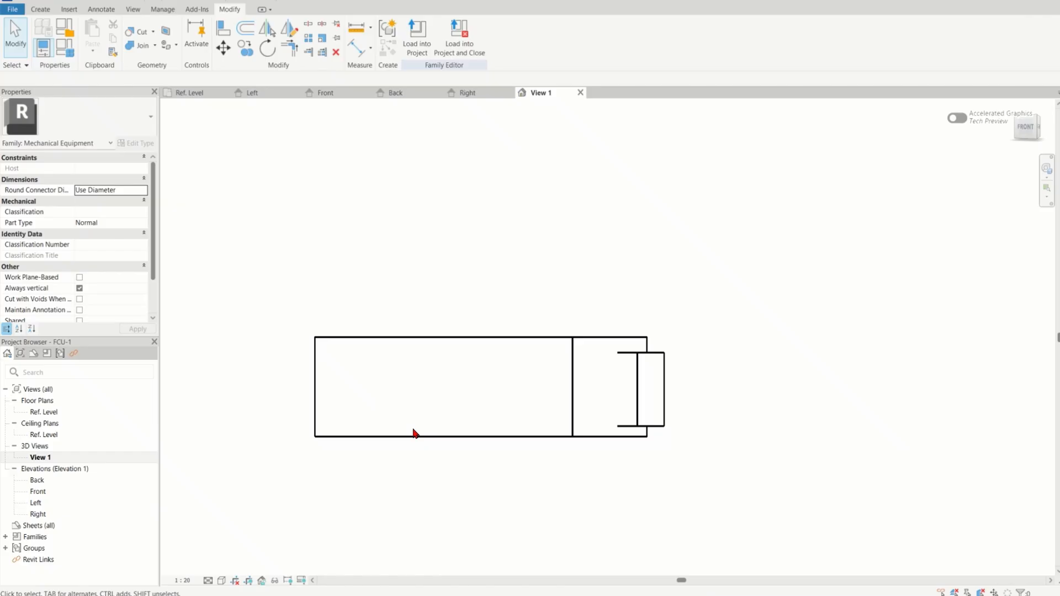
pyautogui.click(580, 93)
# Step: In the Ref. Level plan, stretch the spigot extrusion's rear end to the reference plane 100 beyond the unit's back edge
pyautogui.click(208, 94)
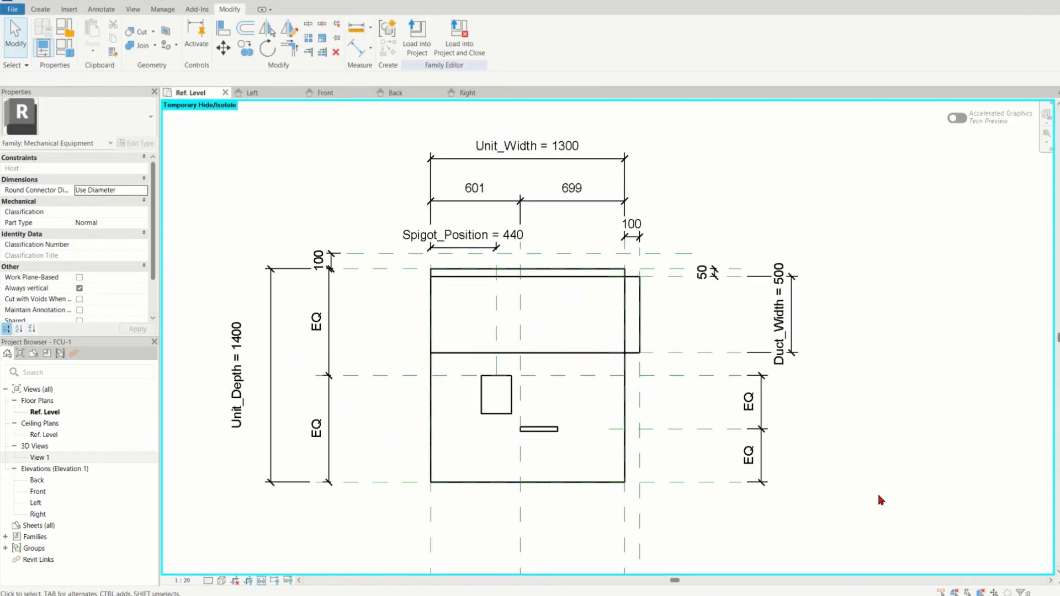
pyautogui.scroll(1, 490, 302)
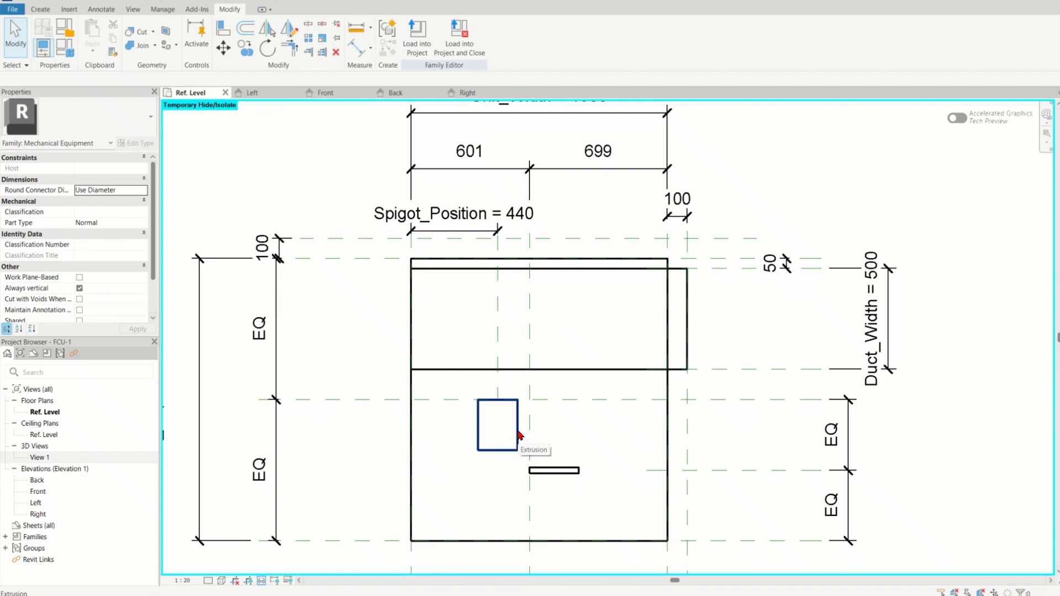
pyautogui.click(519, 435)
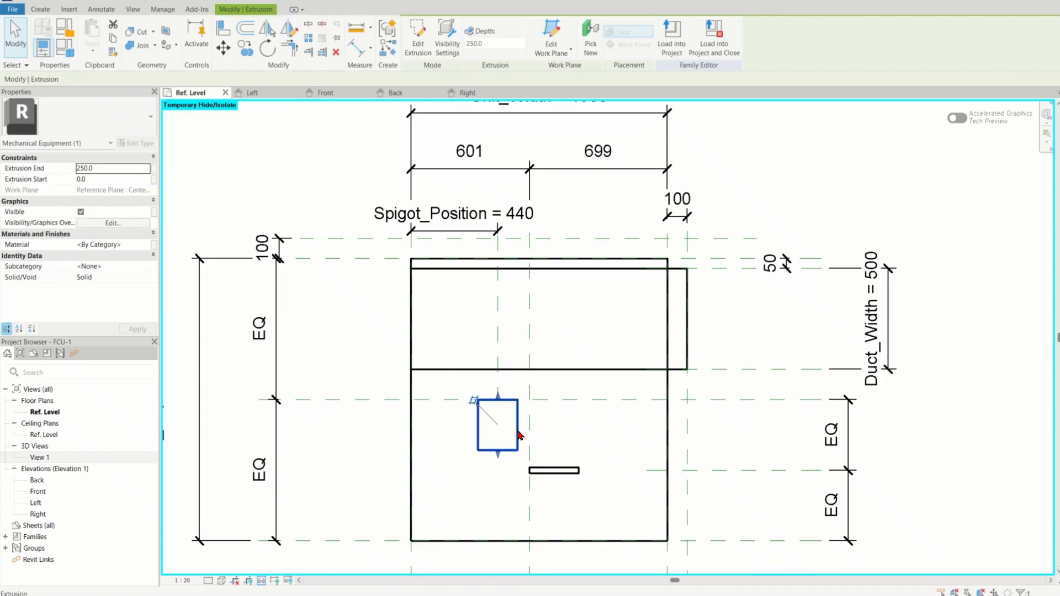
pyautogui.moveTo(497, 401); pyautogui.dragTo(498, 396)
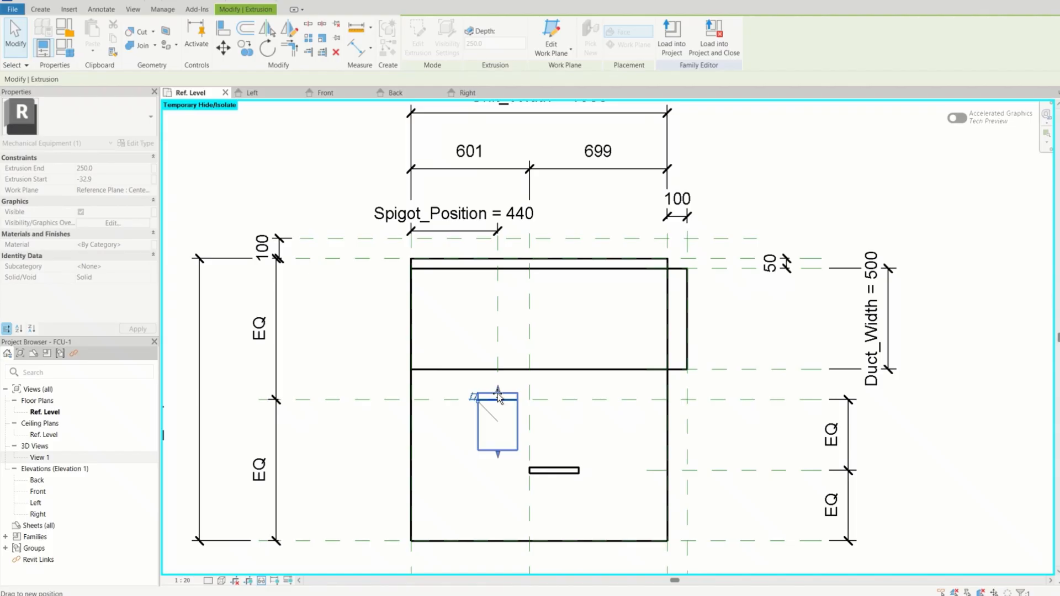
pyautogui.moveTo(498, 396); pyautogui.dragTo(505, 239)
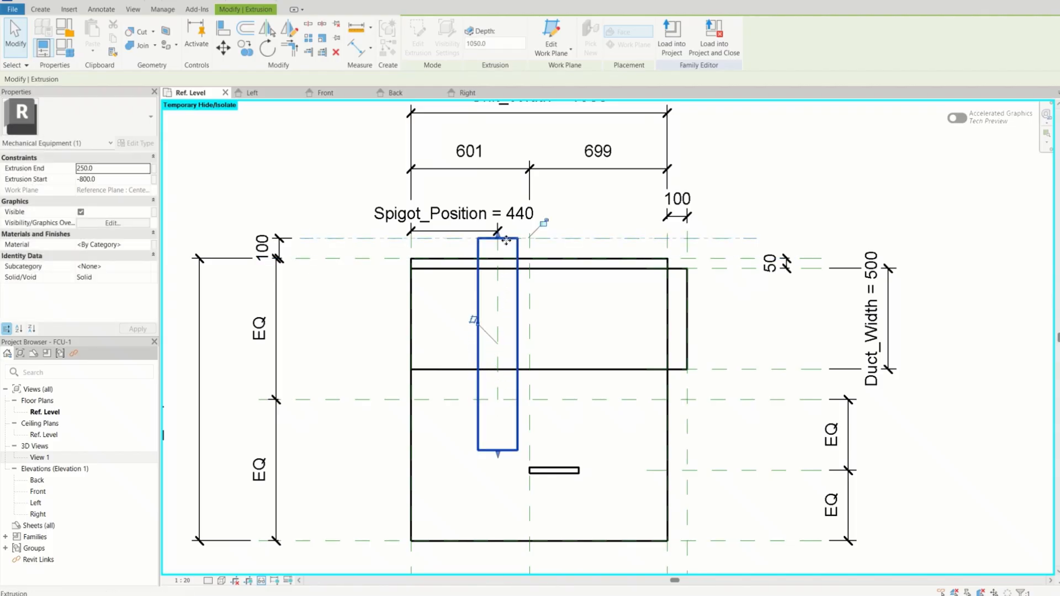
pyautogui.click(588, 341)
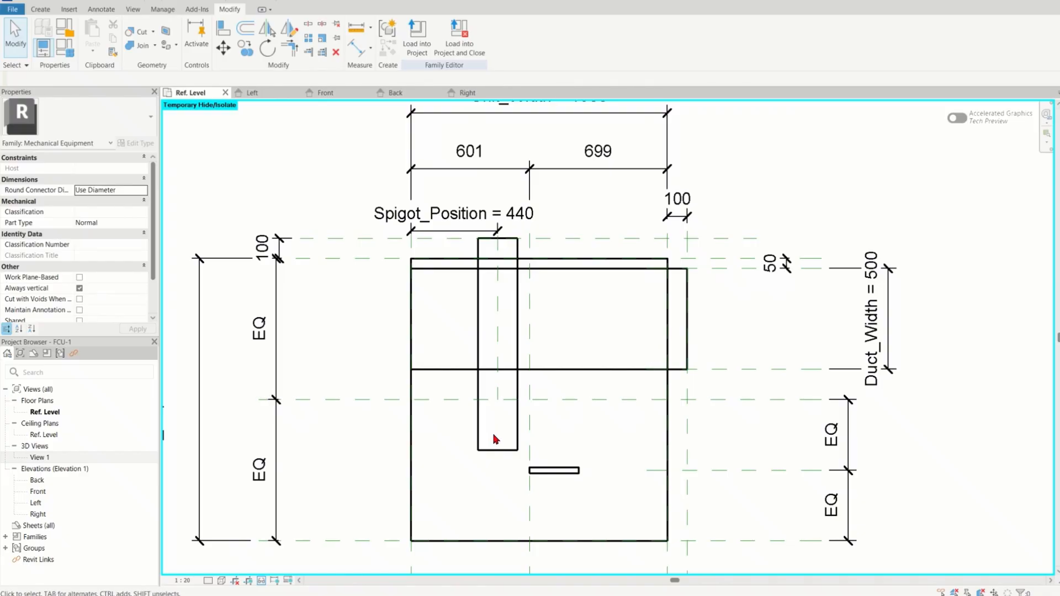
# Step: Pull the spigot extrusion's inner end to the unit's back edge, leaving a 100 deep stub outside the body
pyautogui.click(502, 451)
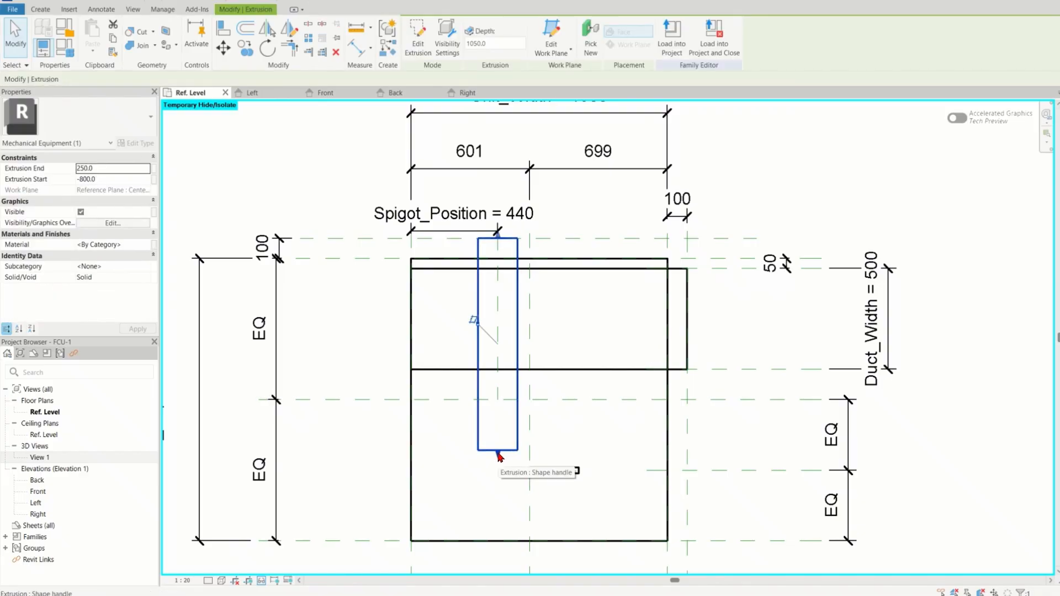
pyautogui.moveTo(500, 453); pyautogui.dragTo(499, 259)
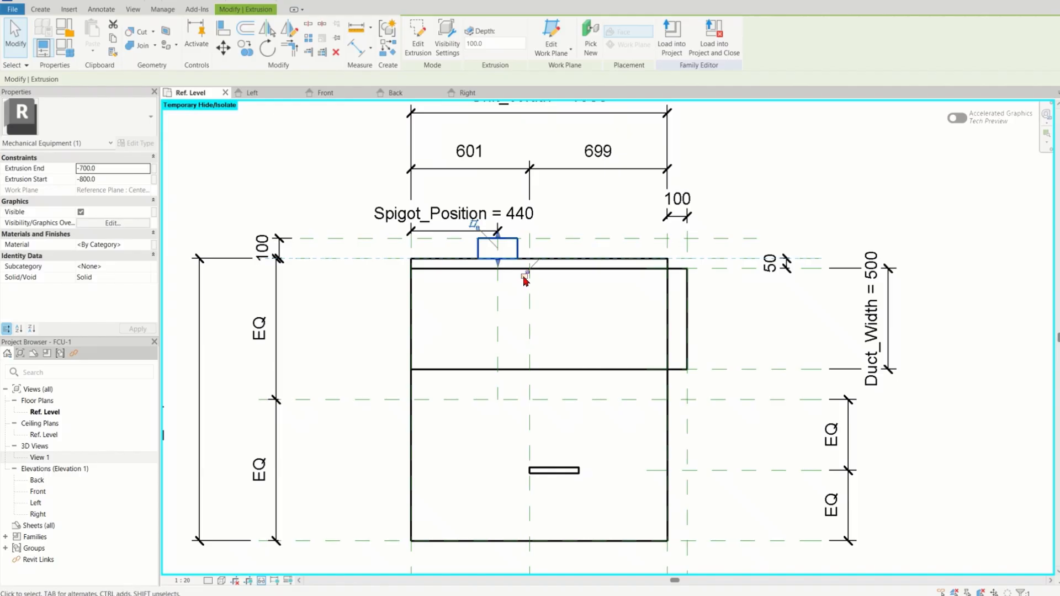
pyautogui.click(600, 351)
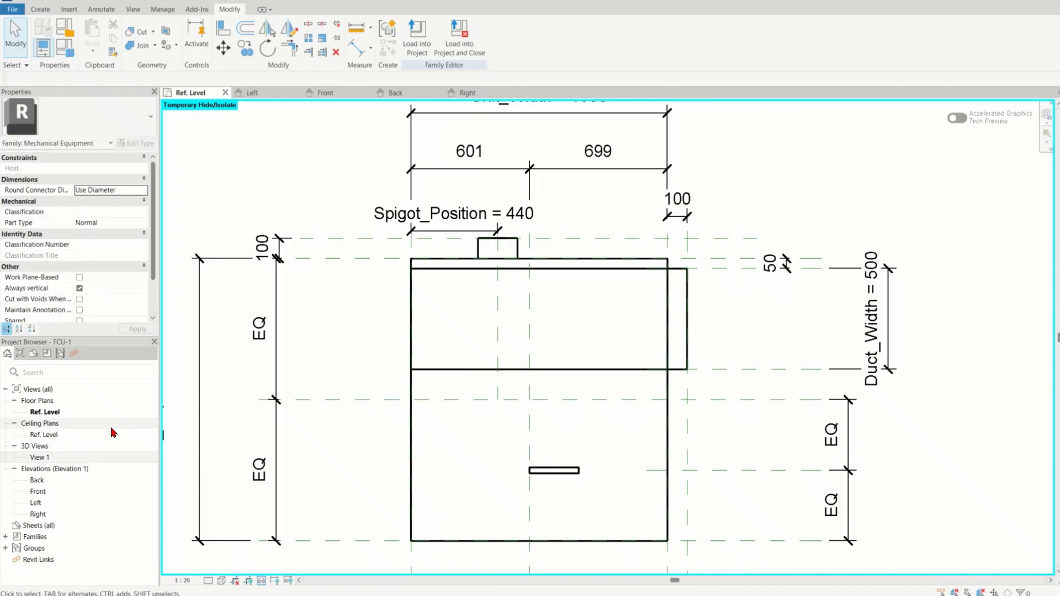
# Step: Examine the unit body and its duct connection from an angled viewpoint in the 3D view
pyautogui.doubleClick(40, 457)
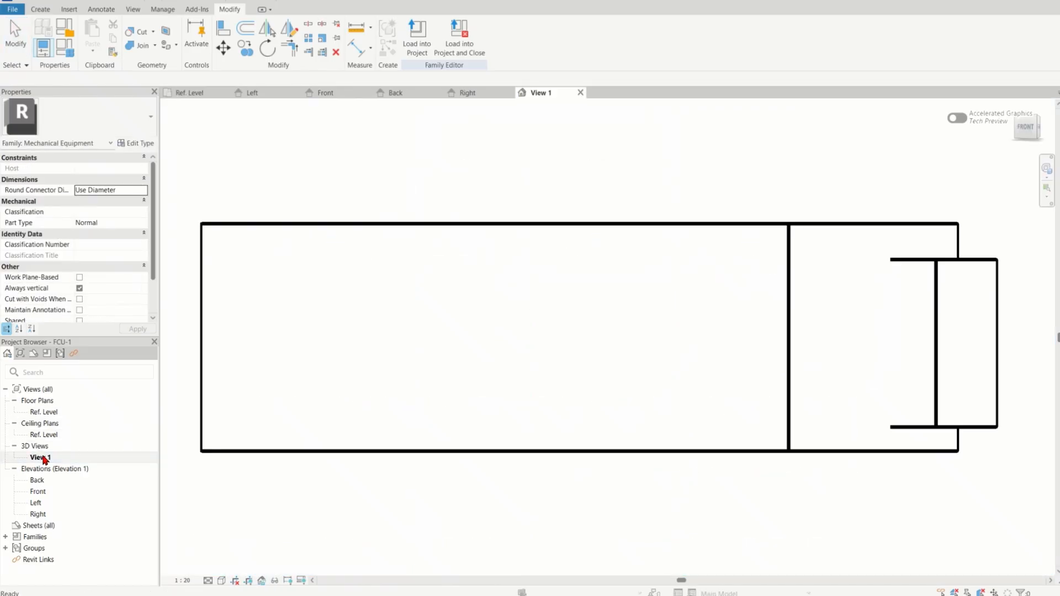
pyautogui.scroll(-3, 539, 340)
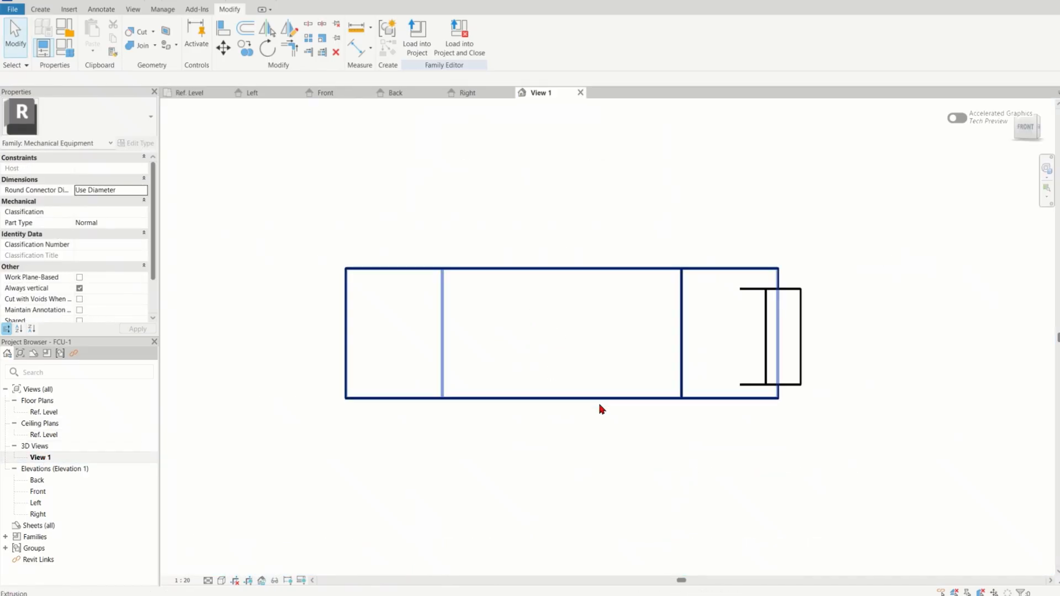
pyautogui.scroll(-1, 572, 418)
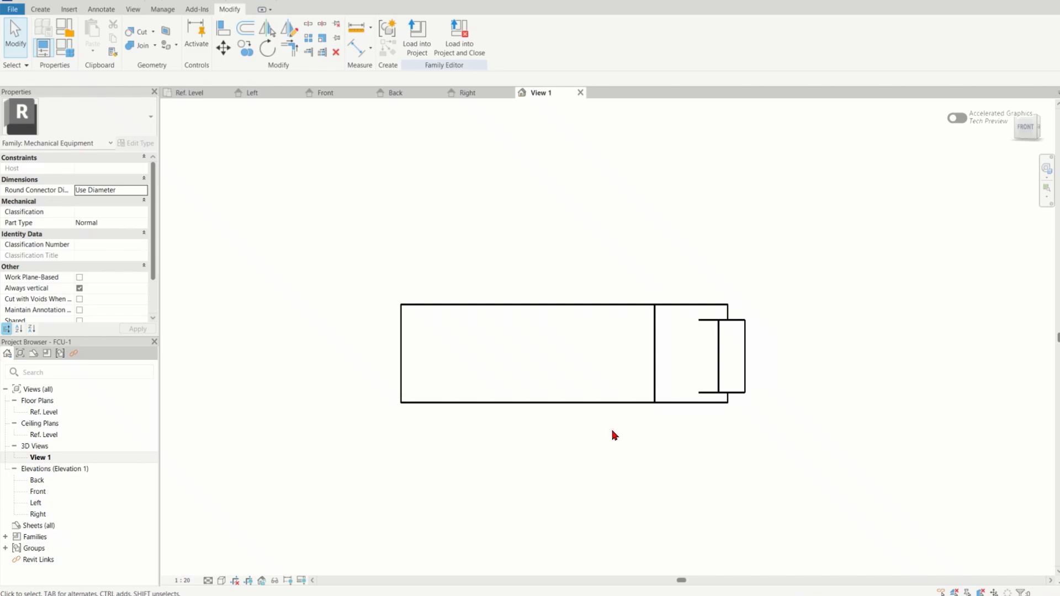
pyautogui.scroll(-3, 612, 414)
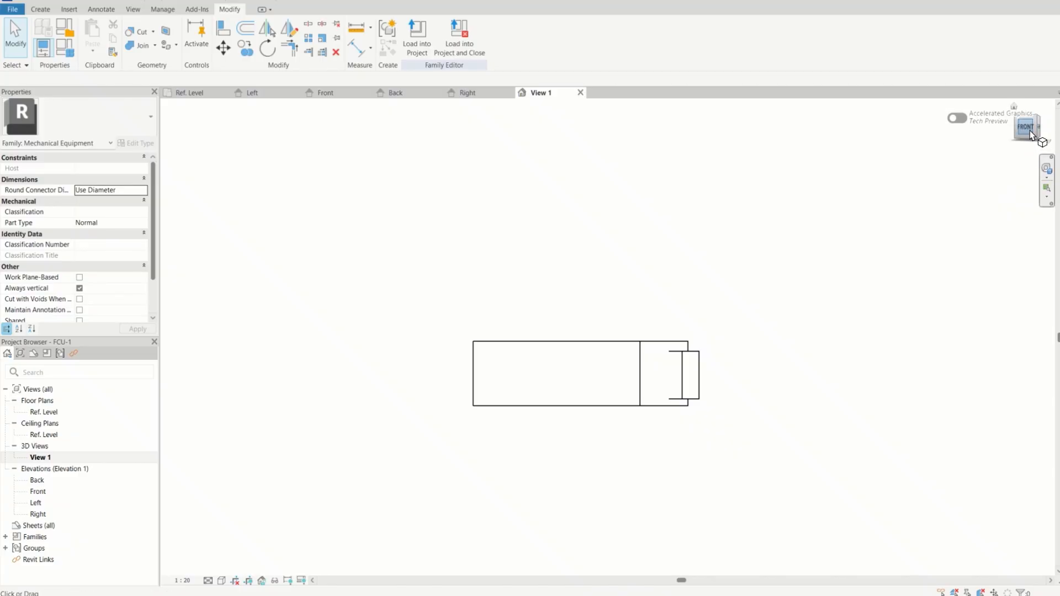
pyautogui.moveTo(1035, 136); pyautogui.dragTo(1003, 163)
pyautogui.scroll(-2, 700, 362)
pyautogui.scroll(5, 771, 189)
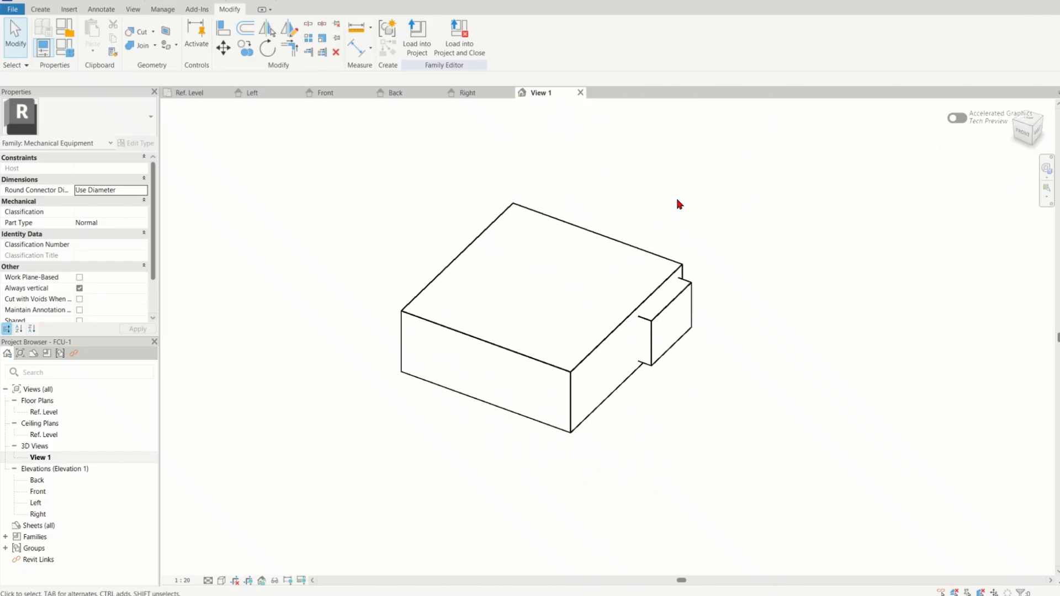
pyautogui.scroll(2, 395, 317)
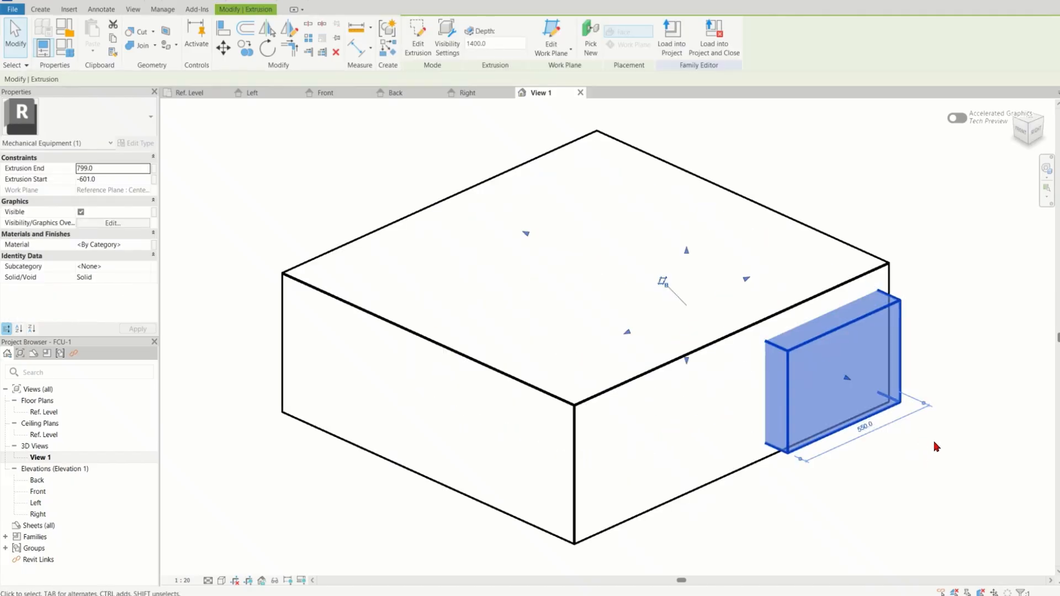
pyautogui.click(940, 472)
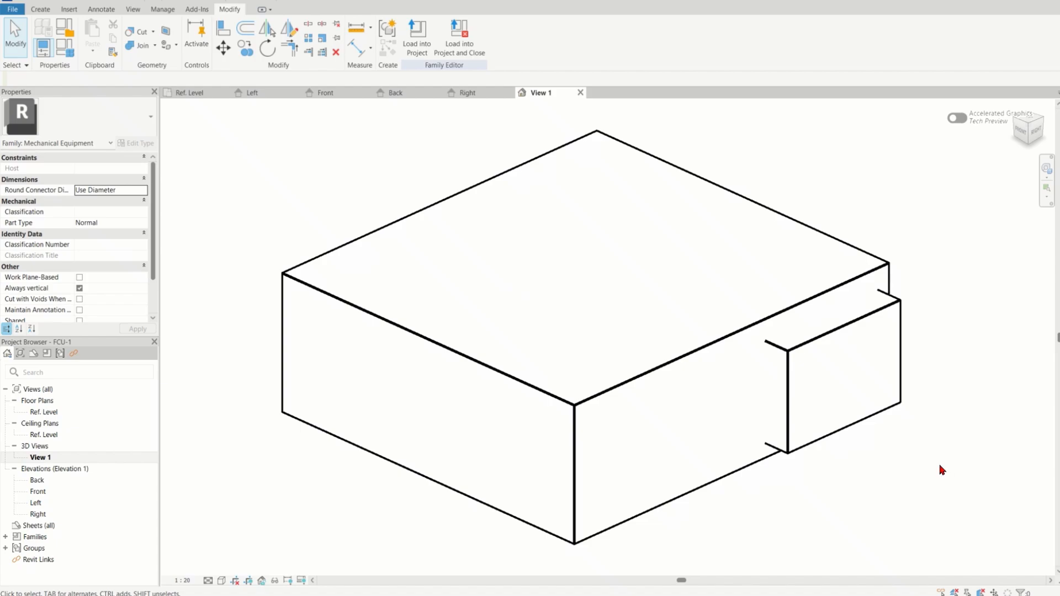
# Step: Set the 3D view to the shaded visual style and inspect the extrusions hidden inside the unit body
pyautogui.press('s')
pyautogui.press('d')
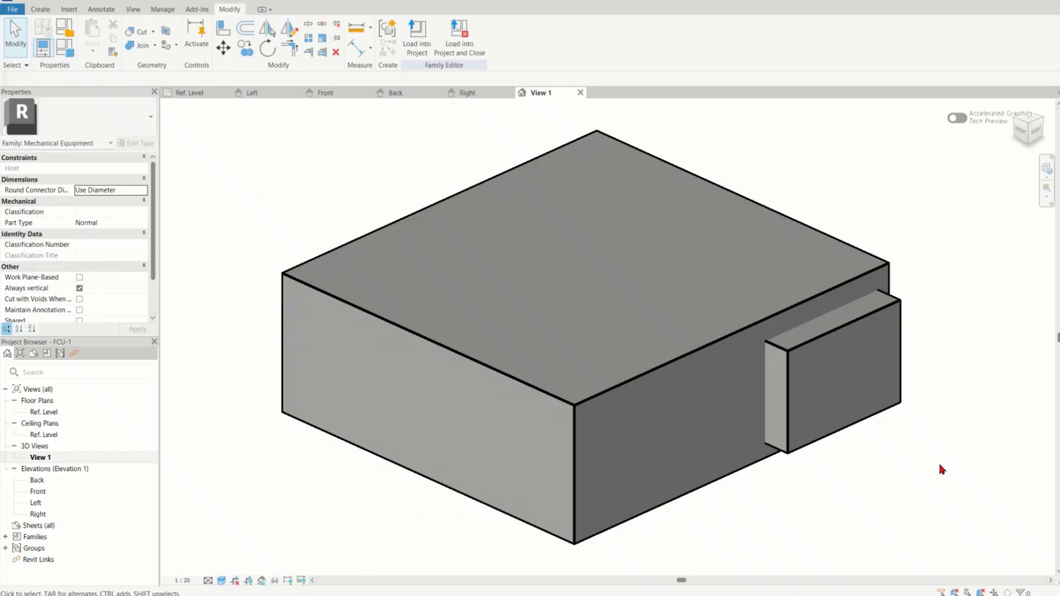
pyautogui.scroll(-3, 608, 454)
pyautogui.scroll(3, 790, 523)
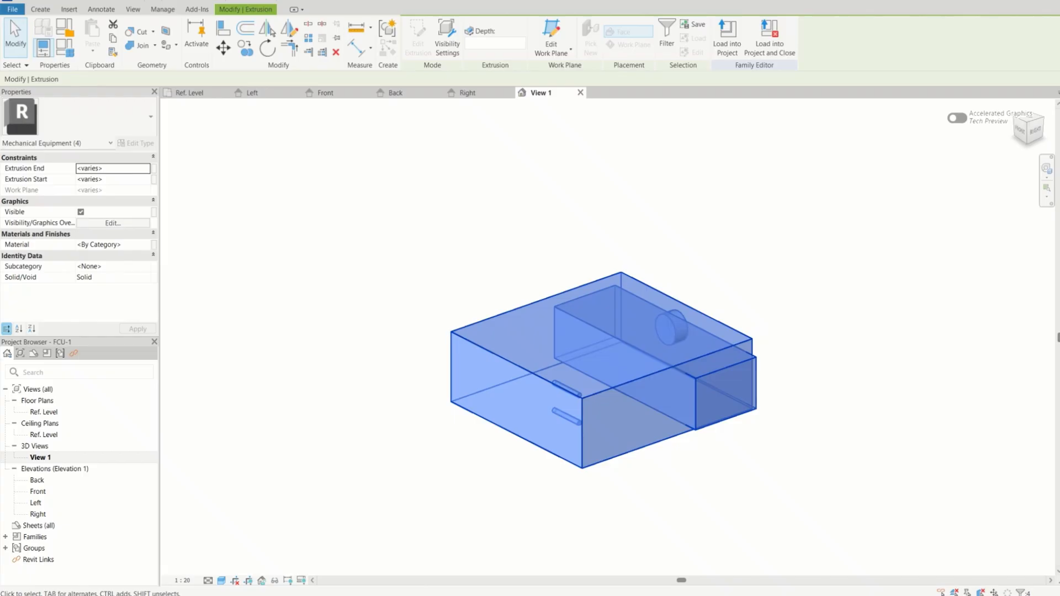
pyautogui.click(824, 432)
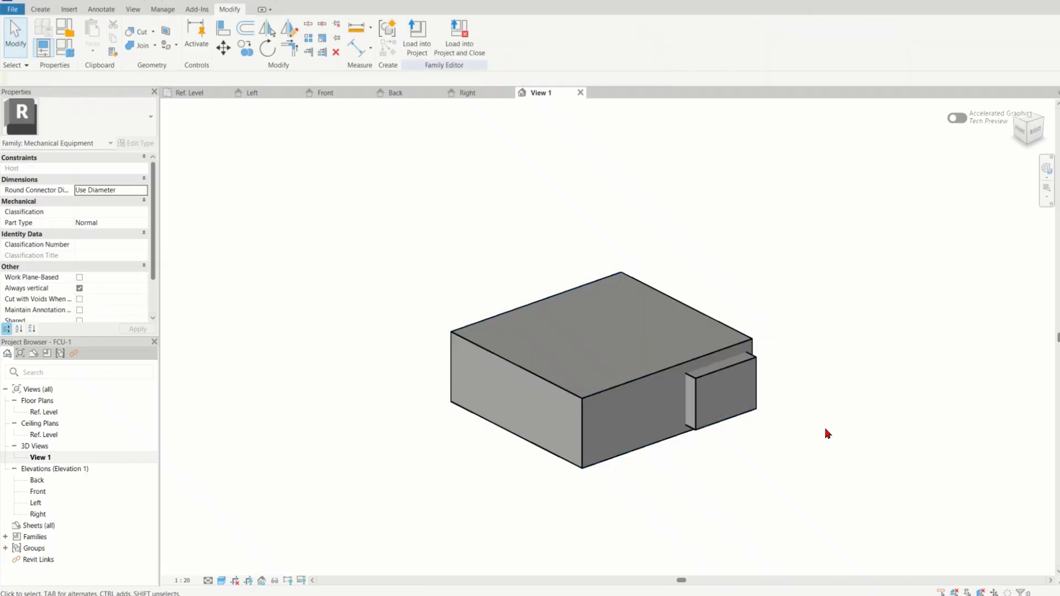
# Step: In the Front elevation, stretch the pipe extrusion's ends to span from the unit's duct-side face to the duct's outer reference plane
pyautogui.click(478, 94)
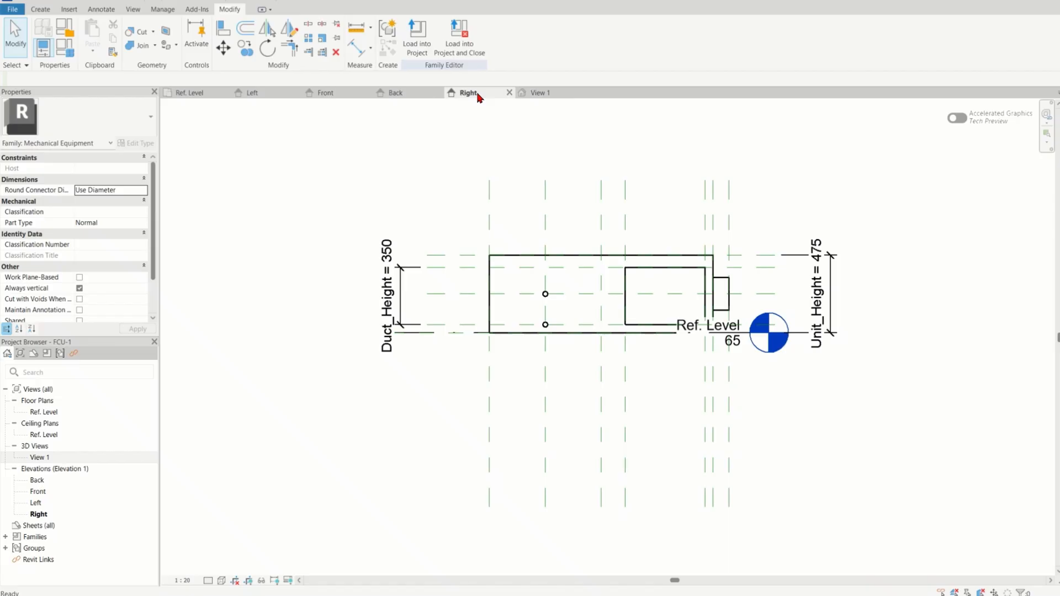
pyautogui.click(425, 98)
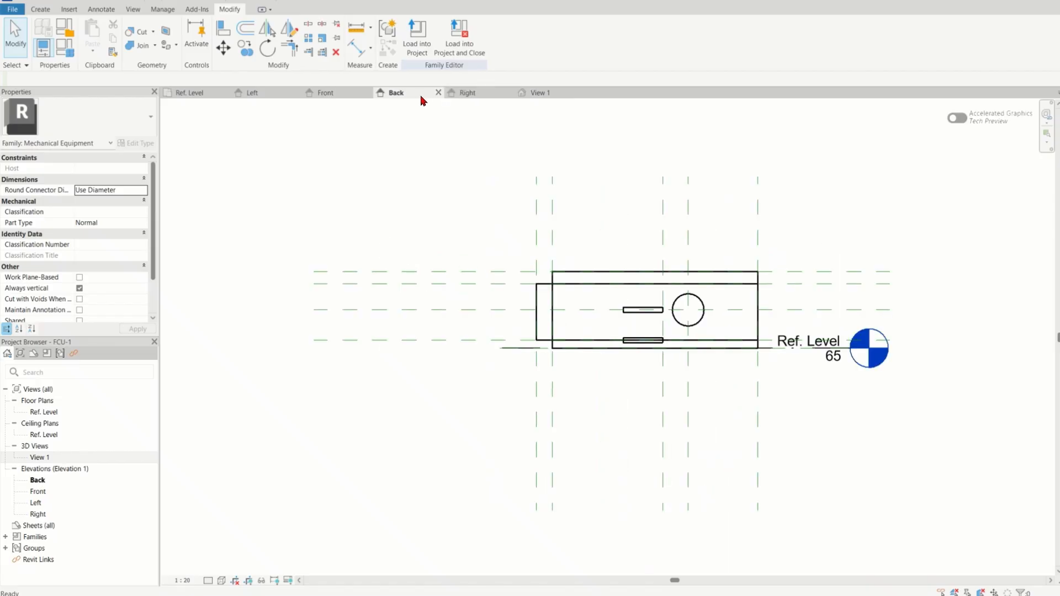
pyautogui.click(348, 96)
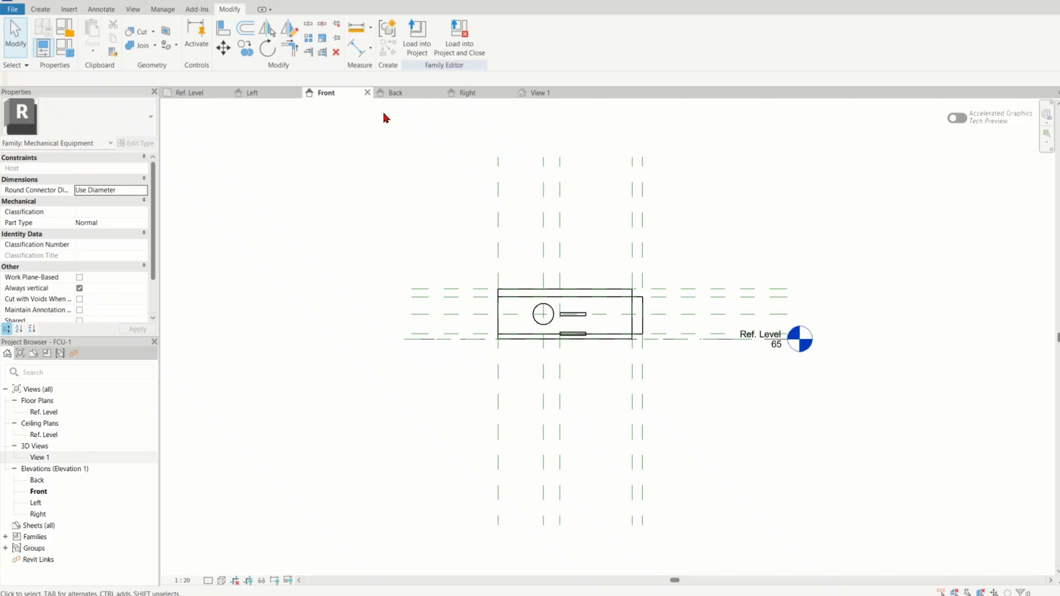
pyautogui.scroll(3, 629, 312)
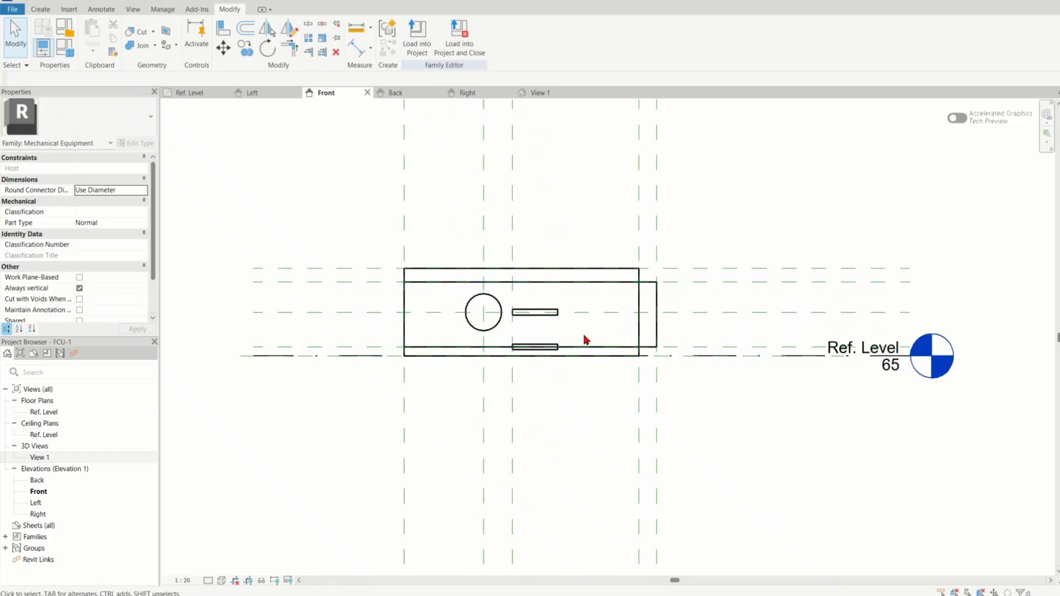
pyautogui.scroll(3, 574, 334)
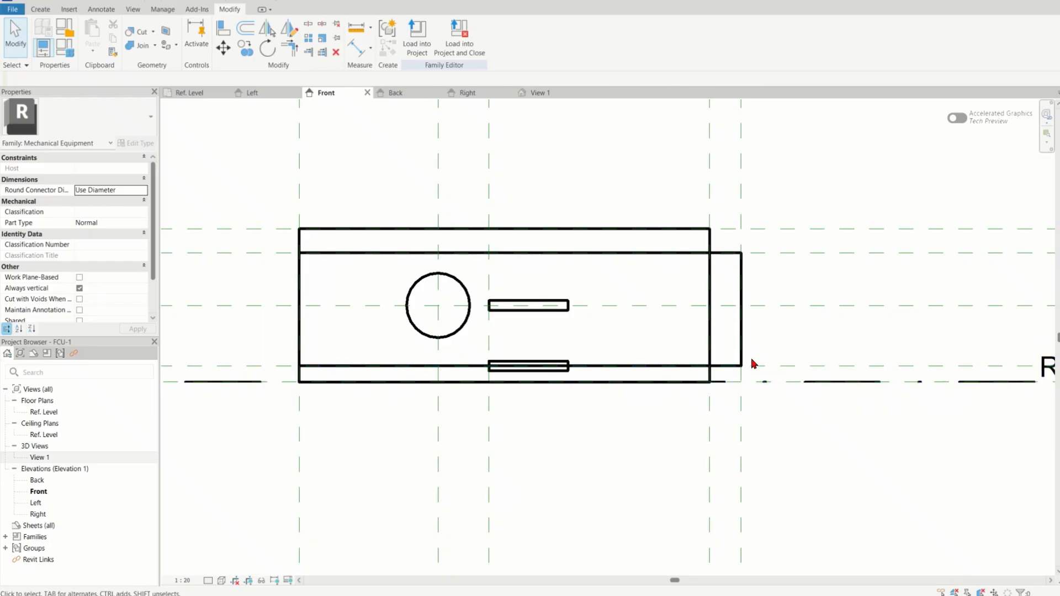
pyautogui.click(562, 312)
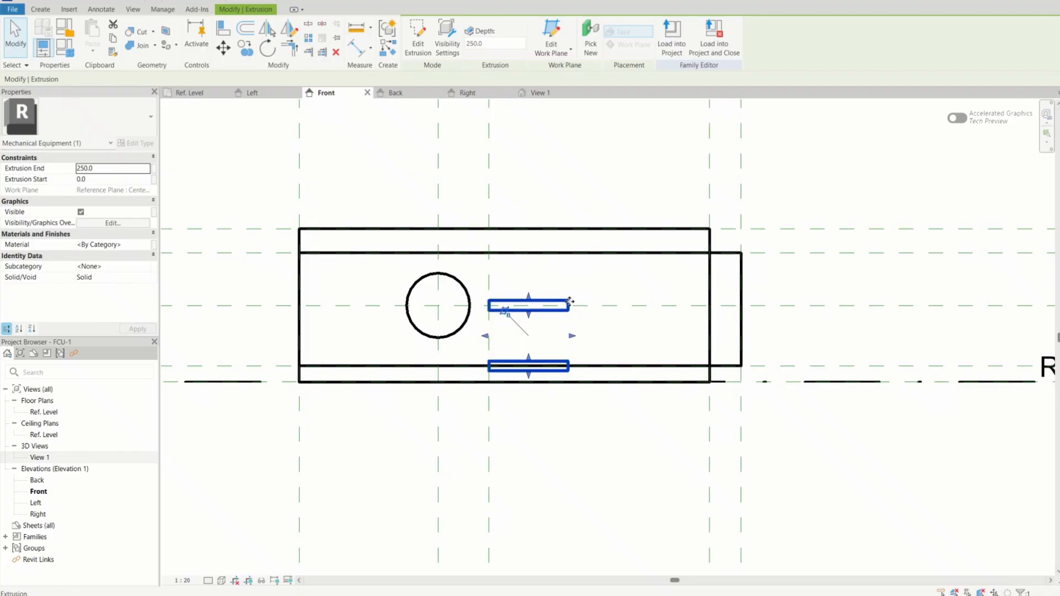
pyautogui.moveTo(572, 337); pyautogui.dragTo(741, 337)
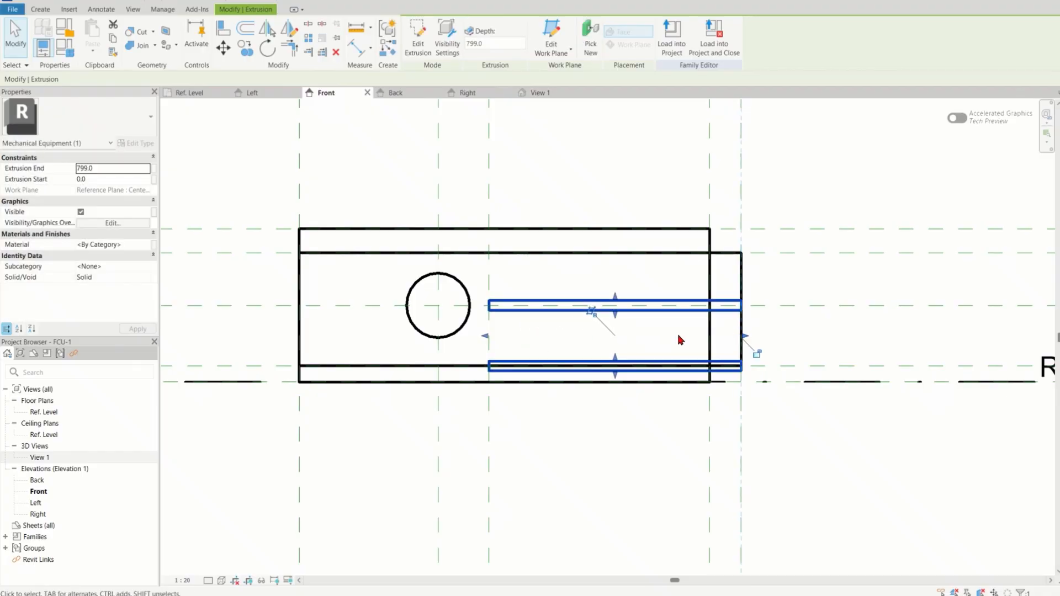
pyautogui.moveTo(486, 338); pyautogui.dragTo(708, 341)
pyautogui.click(574, 416)
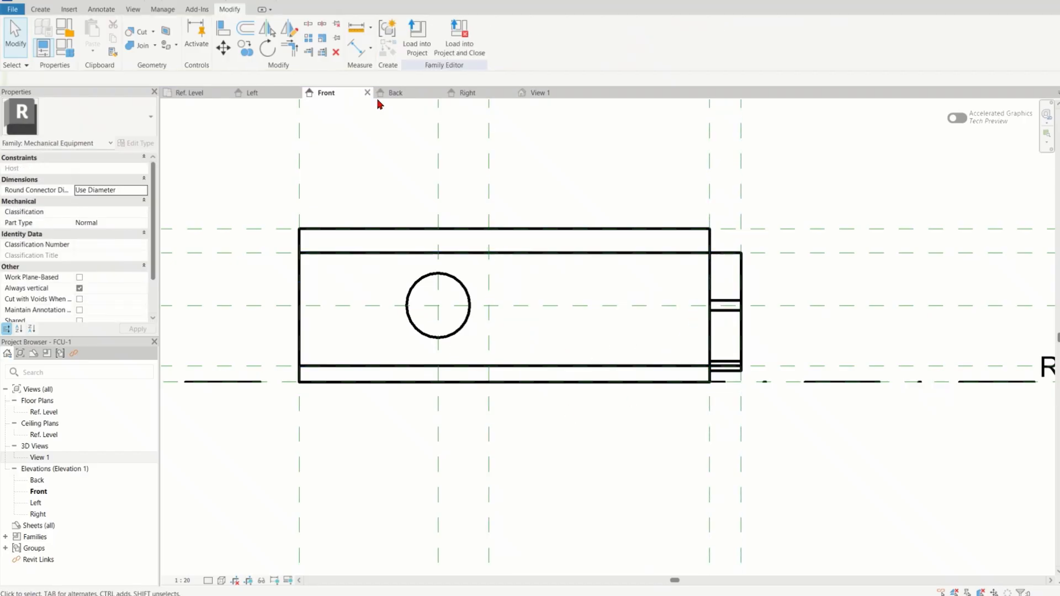
# Step: Inspect the two pipe stubs on the unit's duct side in the 3D view
pyautogui.click(534, 94)
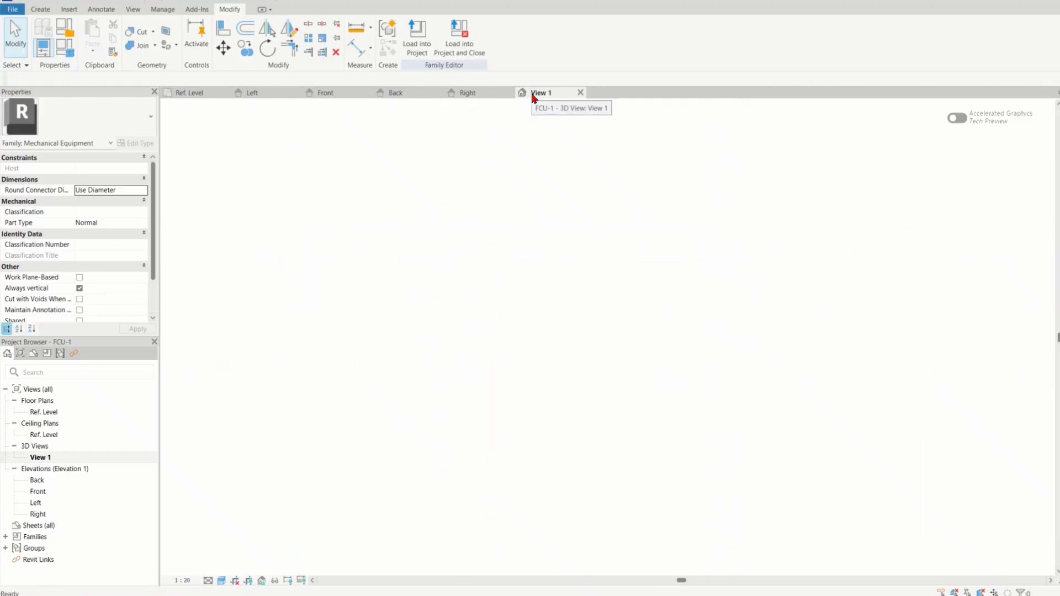
pyautogui.scroll(8, 634, 456)
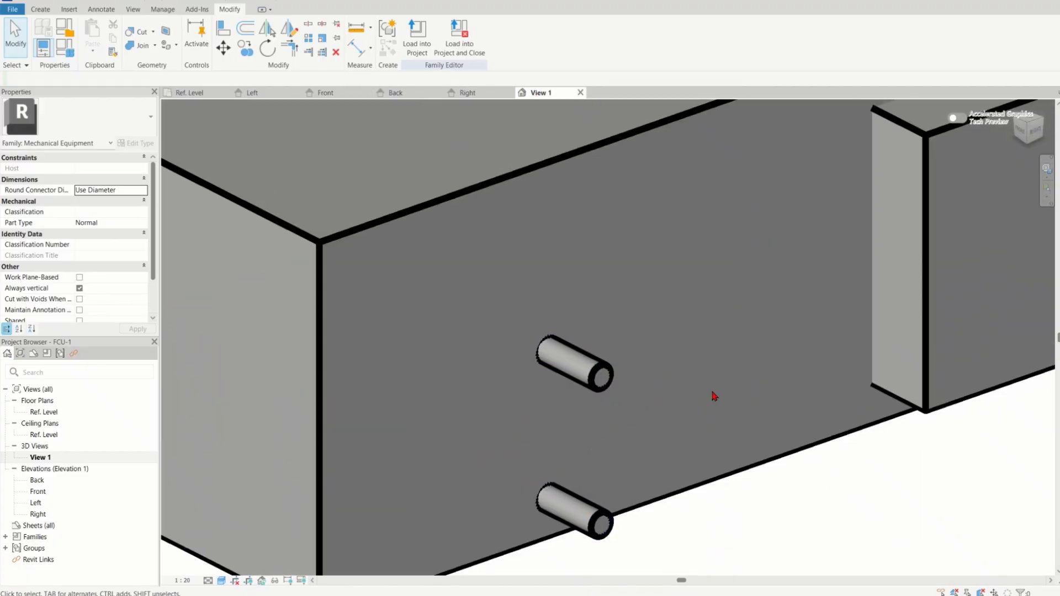
pyautogui.scroll(-10, 717, 419)
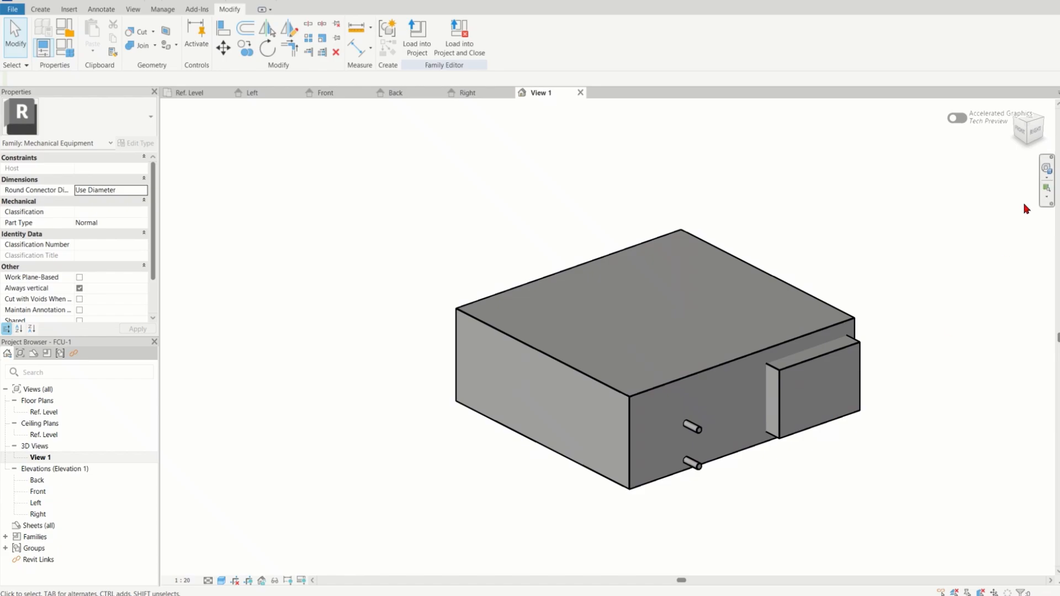
# Step: Check the unit in the Right elevation, then inspect its duct, pipe and spigot extrusions from several angles in the 3D view
pyautogui.click(472, 94)
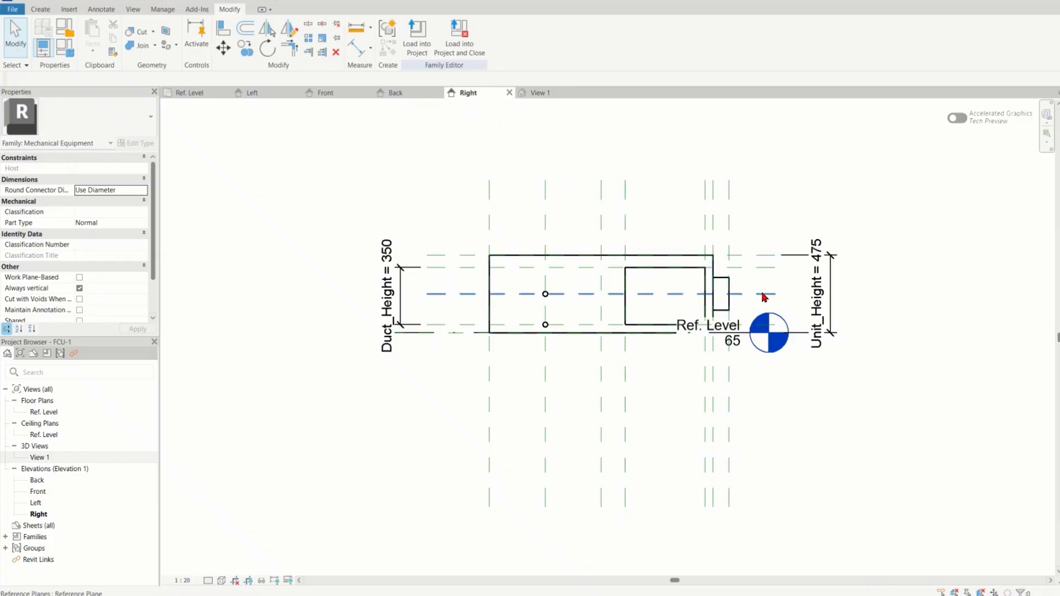
pyautogui.scroll(1, 759, 297)
pyautogui.click(541, 93)
pyautogui.moveTo(867, 222); pyautogui.dragTo(591, 193, button='middle')
pyautogui.moveTo(684, 476); pyautogui.dragTo(610, 480, button='middle')
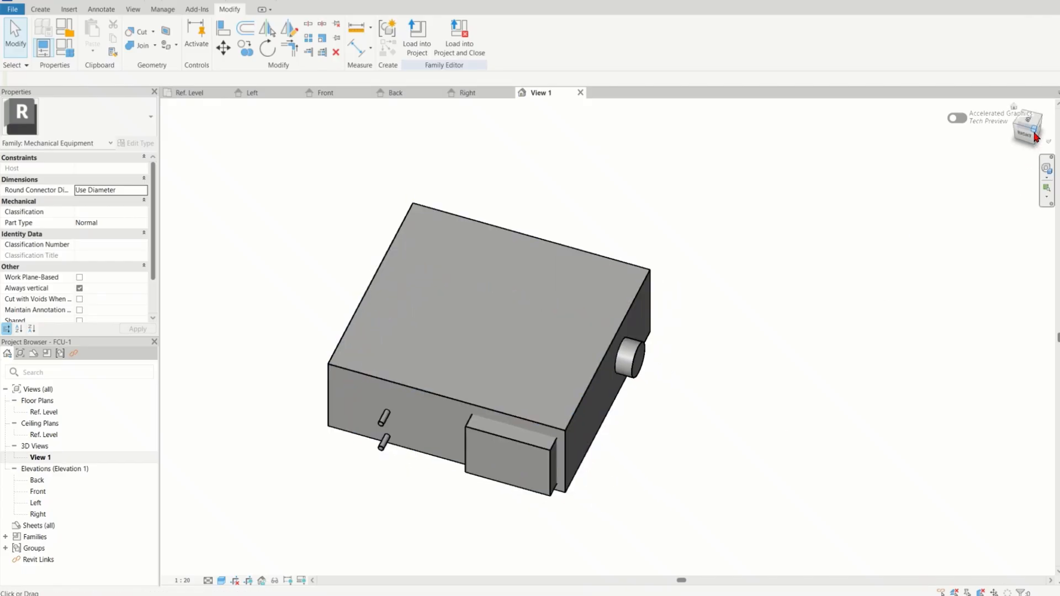
pyautogui.moveTo(1034, 132); pyautogui.dragTo(1024, 130)
pyautogui.scroll(-5, 650, 237)
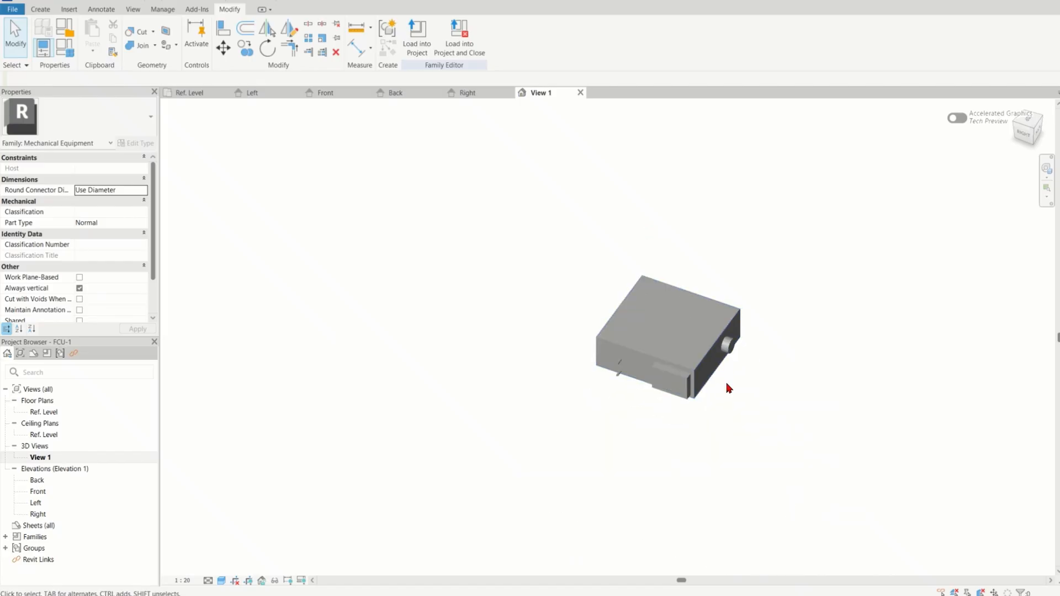
pyautogui.scroll(5, 728, 385)
pyautogui.scroll(-2, 769, 362)
pyautogui.scroll(5, 606, 211)
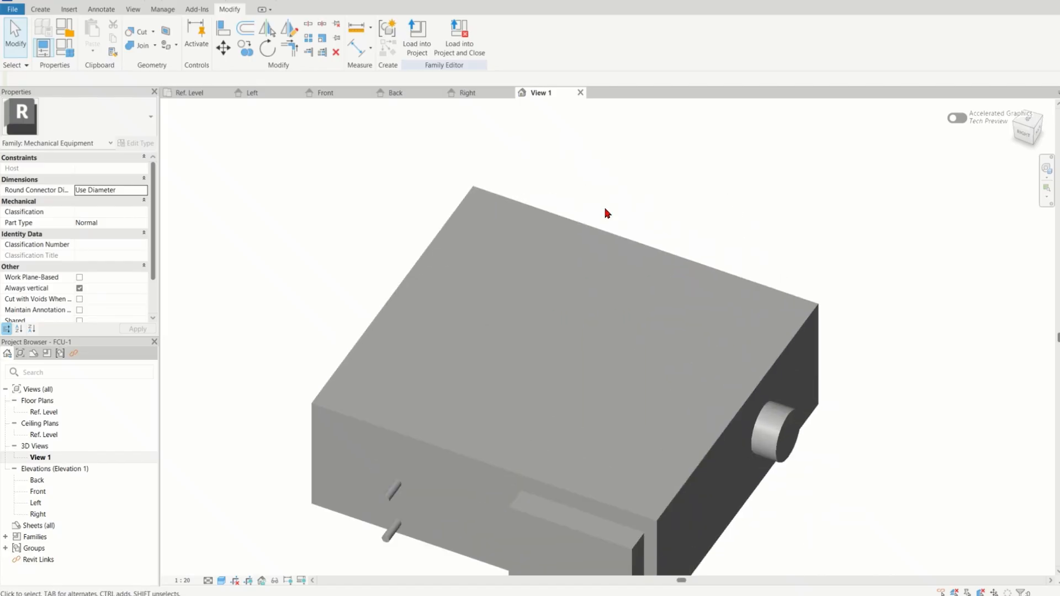
pyautogui.scroll(-5, 852, 232)
pyautogui.moveTo(859, 385); pyautogui.dragTo(803, 398, button='middle')
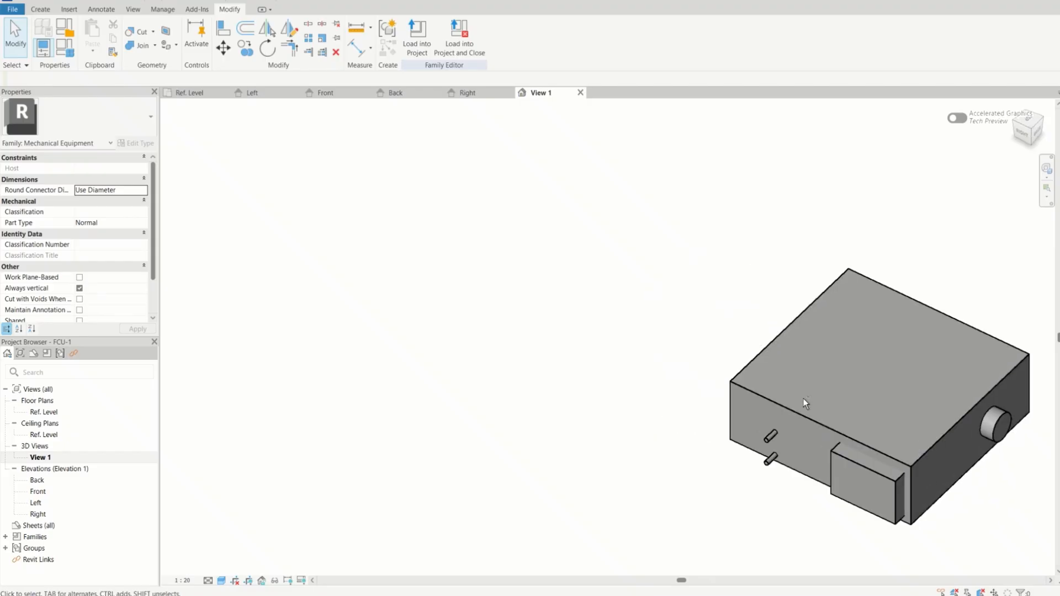
pyautogui.moveTo(899, 429); pyautogui.dragTo(652, 403, button='middle')
pyautogui.scroll(4, 657, 430)
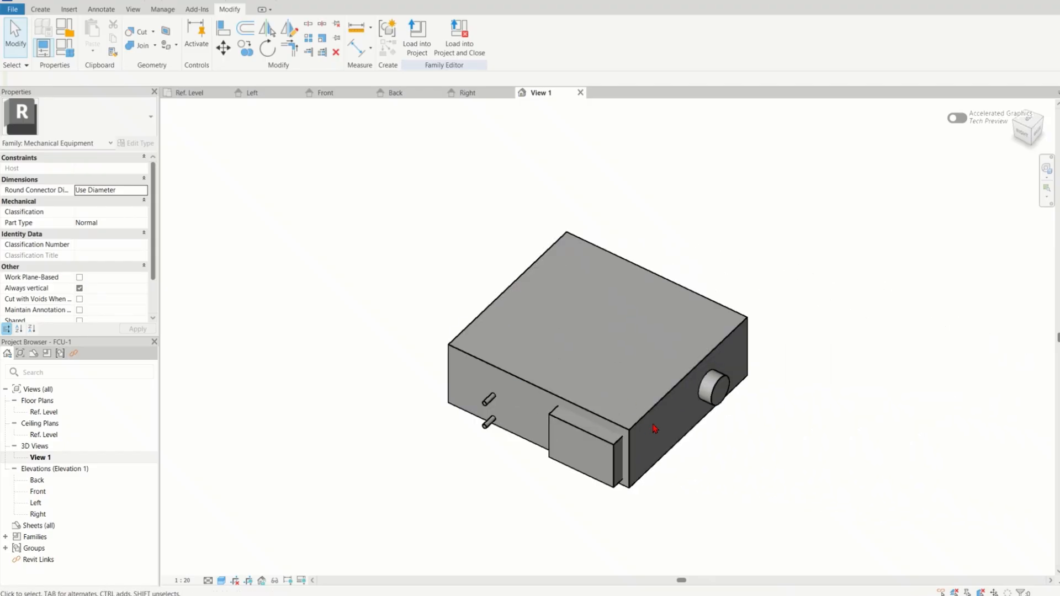
pyautogui.scroll(-5, 661, 441)
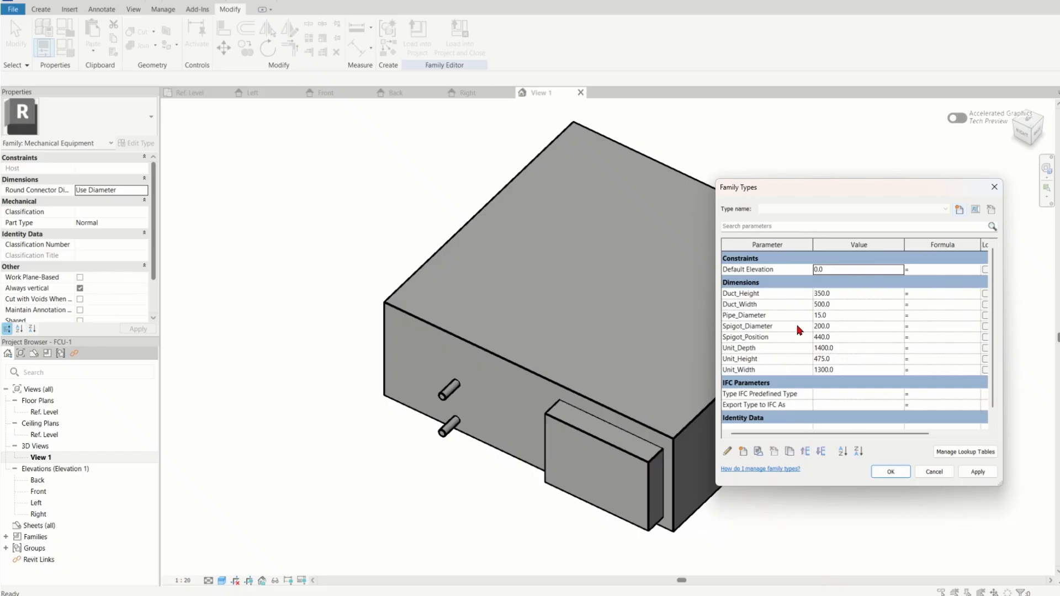
# Step: Set the Duct_Height family parameter to 300 and apply it to the model
pyautogui.click(847, 293)
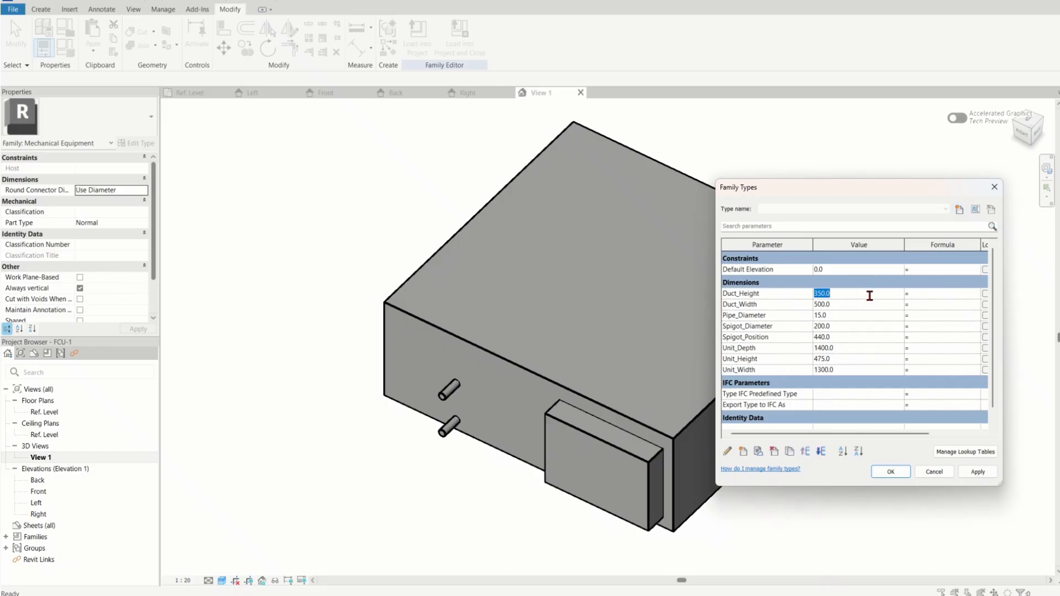
pyautogui.write('3')
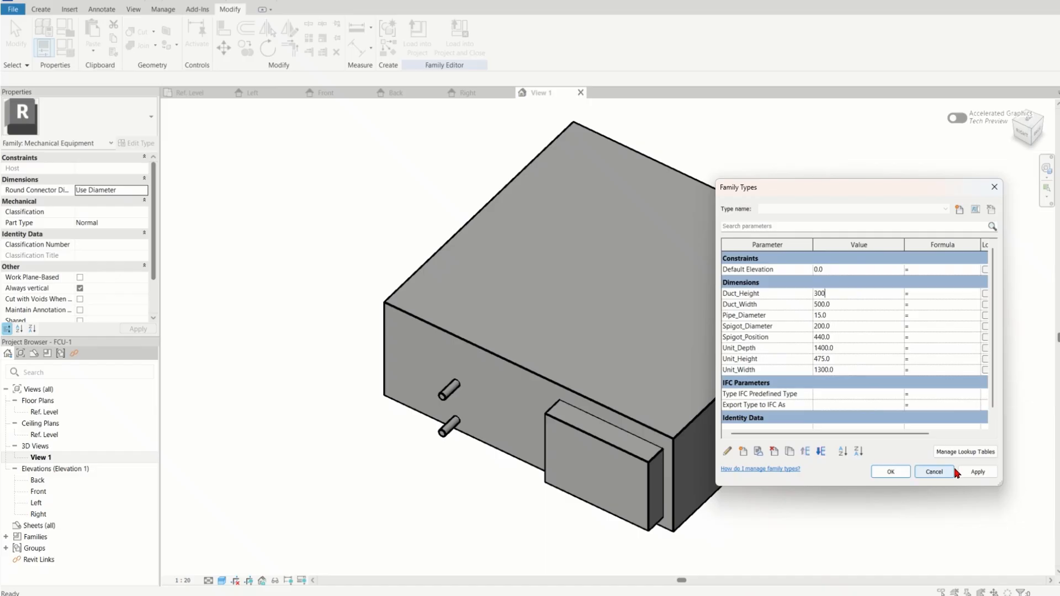
pyautogui.click(973, 472)
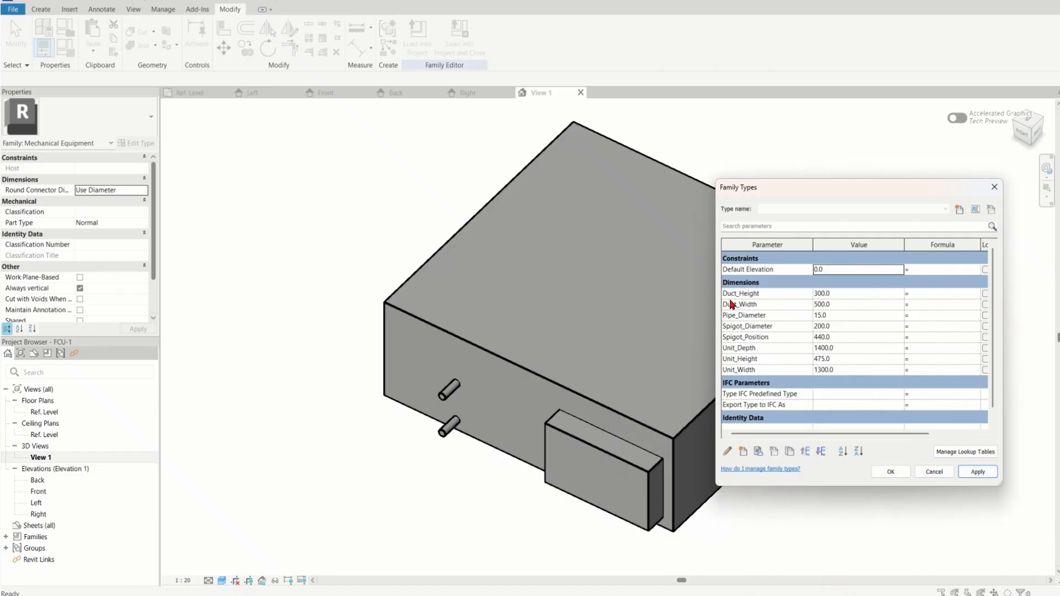
# Step: Set the Duct_Width family parameter to 250 and apply it to test the duct extrusion
pyautogui.click(857, 304)
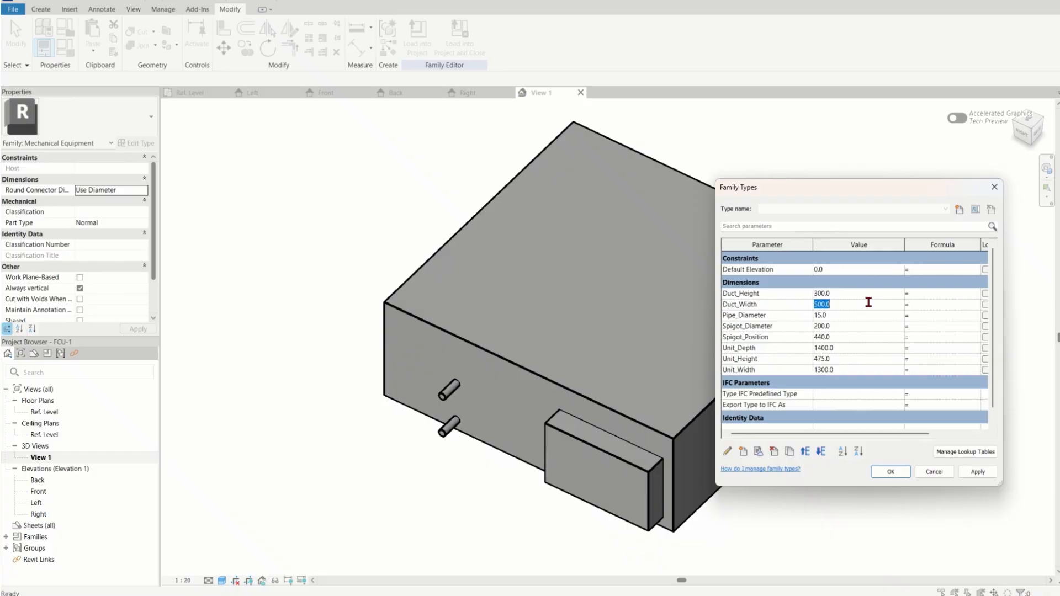
pyautogui.write('250')
pyautogui.click(978, 472)
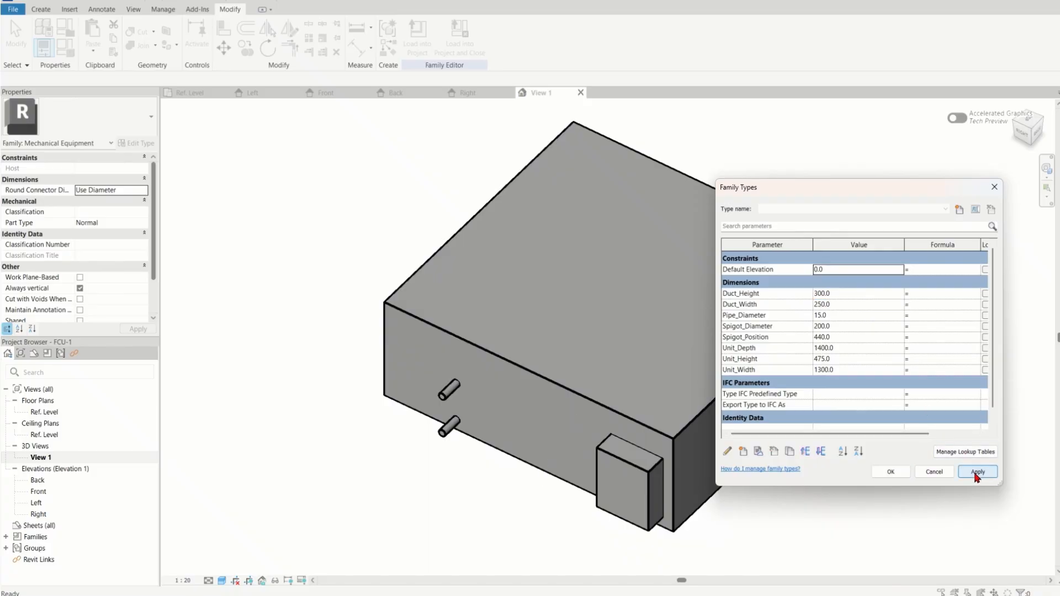
# Step: Set the Duct_Width family parameter to 600 and apply it to the model
pyautogui.click(855, 303)
pyautogui.write('600')
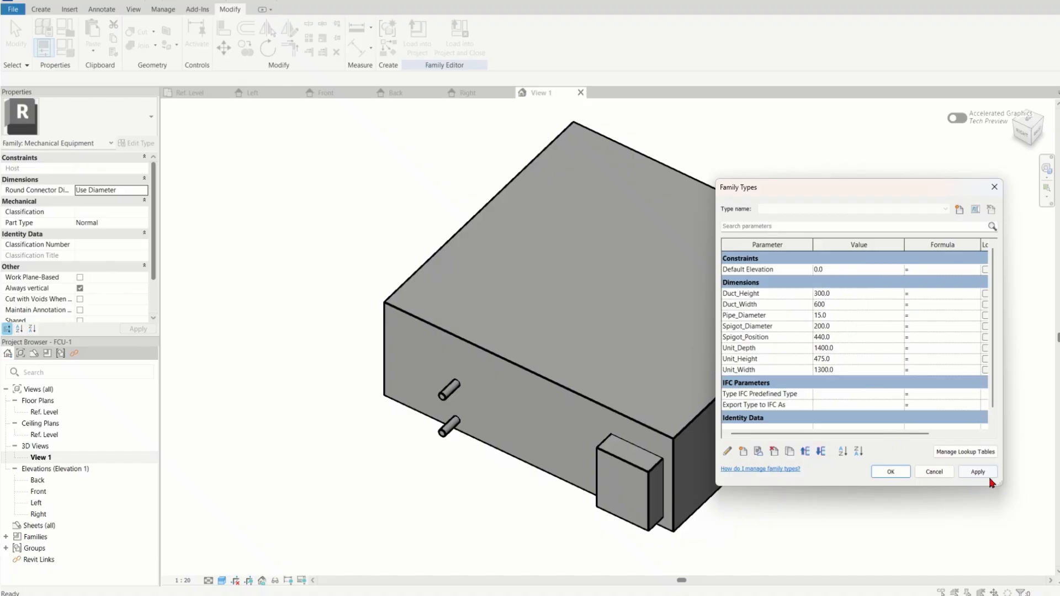
pyautogui.click(989, 476)
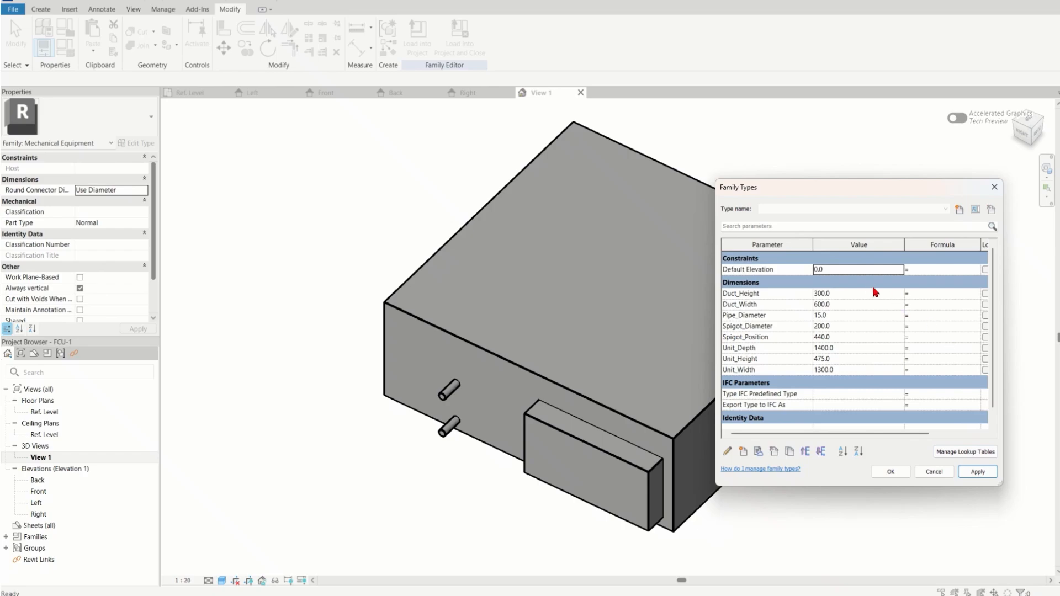
# Step: Set the Pipe_Diameter family parameter to 20 and apply it to both pipe stubs
pyautogui.click(854, 285)
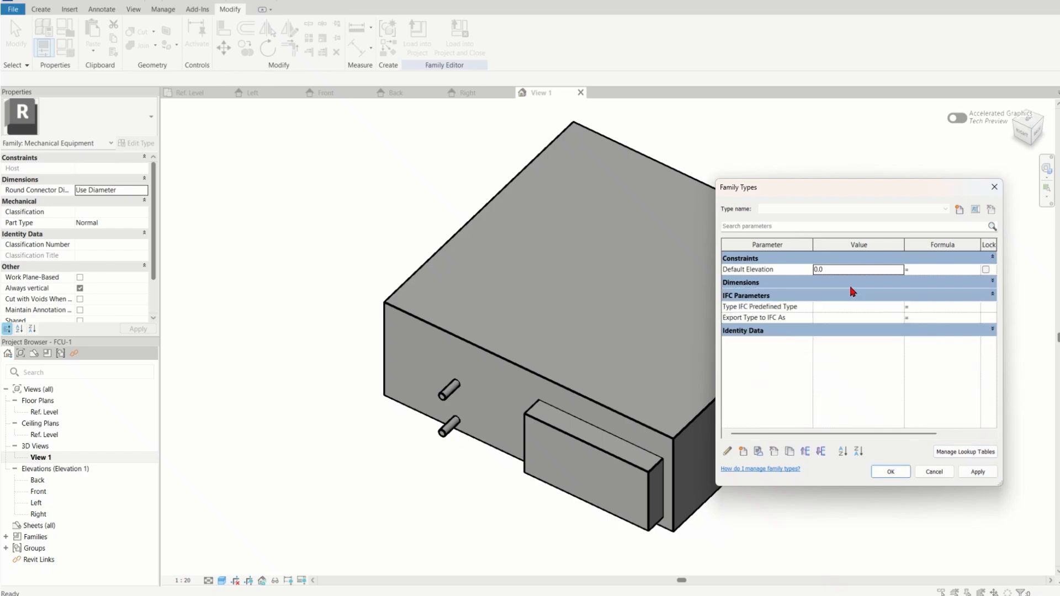
pyautogui.click(853, 284)
pyautogui.click(843, 293)
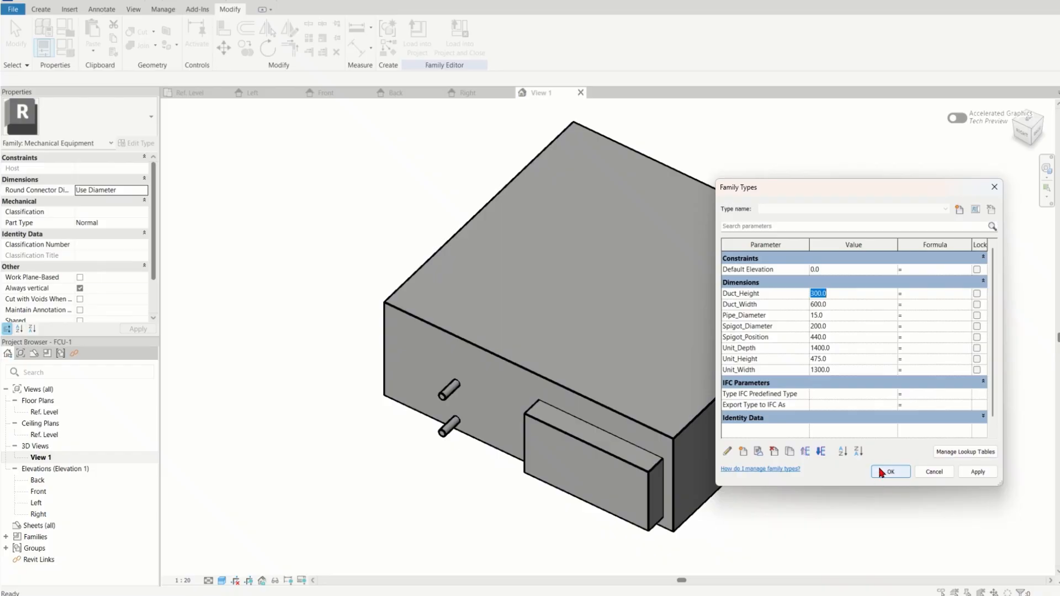
pyautogui.click(848, 314)
pyautogui.write('20')
pyautogui.click(965, 472)
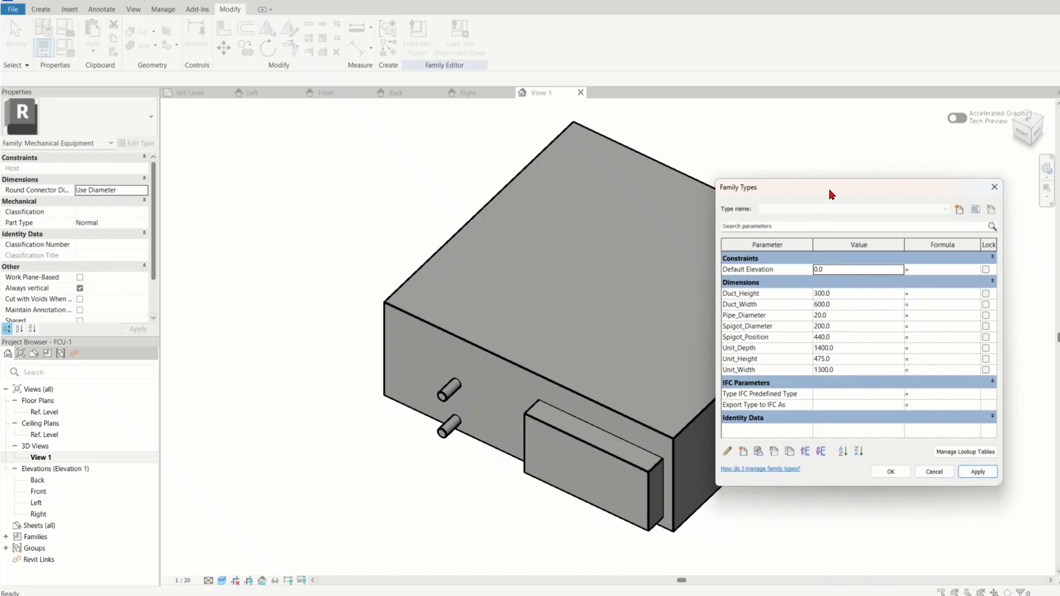
# Step: Set the Spigot_Diameter family parameter to 300, apply it and accept the family type values
pyautogui.moveTo(838, 194); pyautogui.dragTo(356, 207)
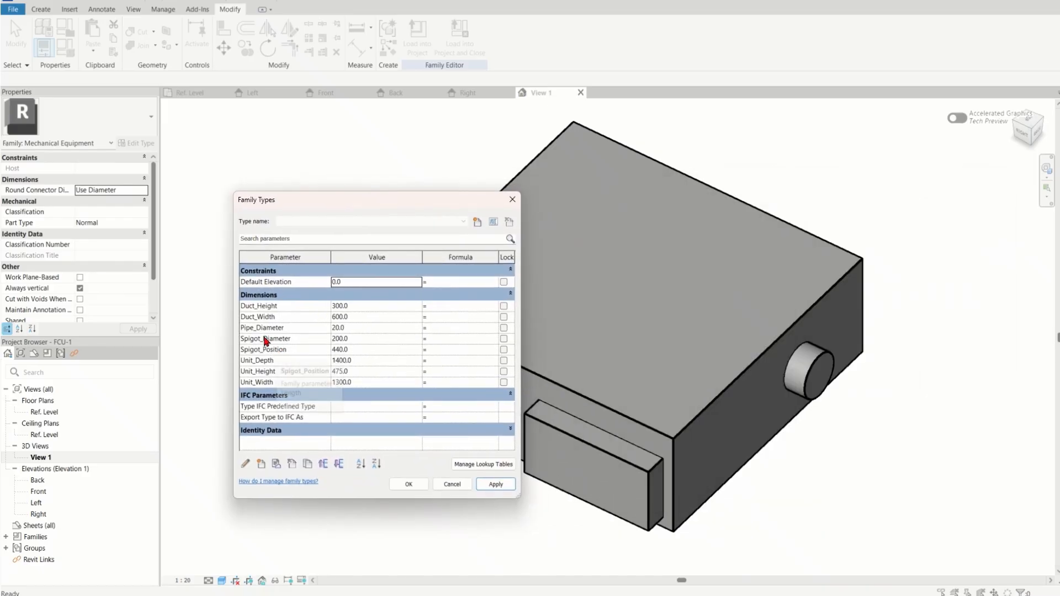
pyautogui.click(347, 339)
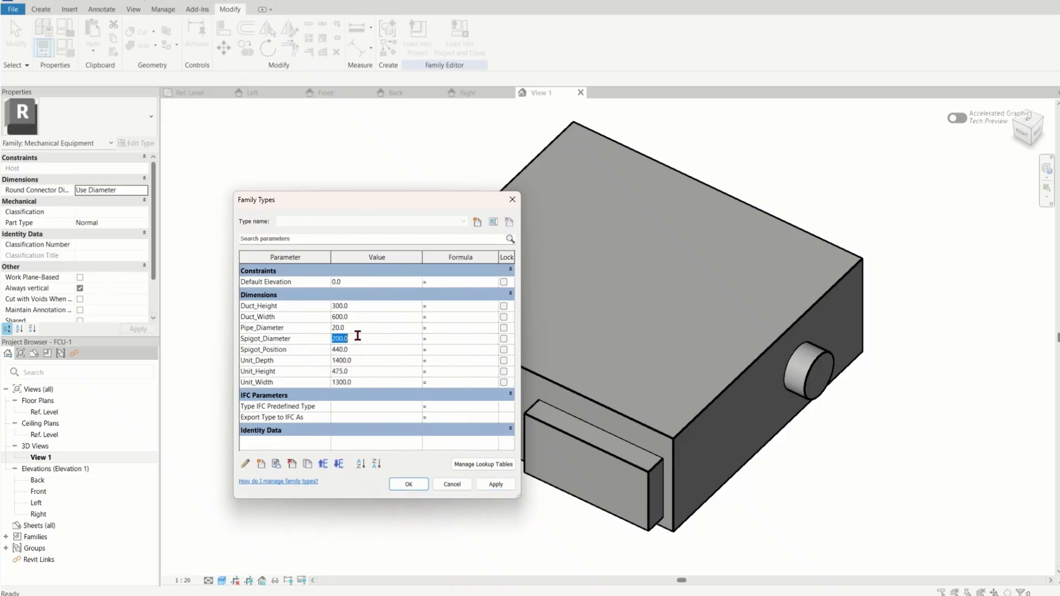
pyautogui.write('300')
pyautogui.click(495, 484)
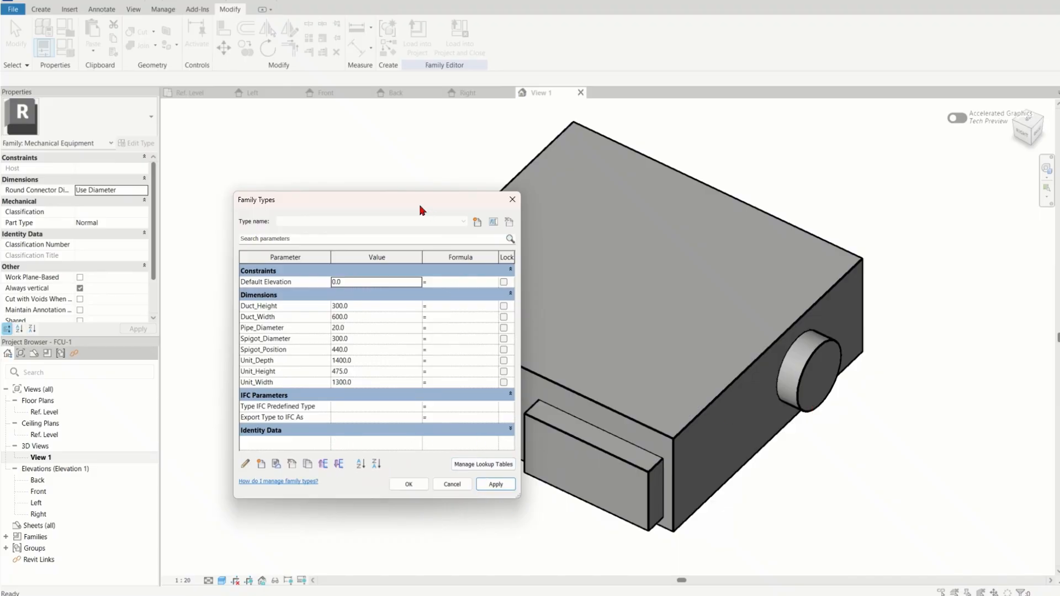
pyautogui.moveTo(420, 207); pyautogui.dragTo(288, 226)
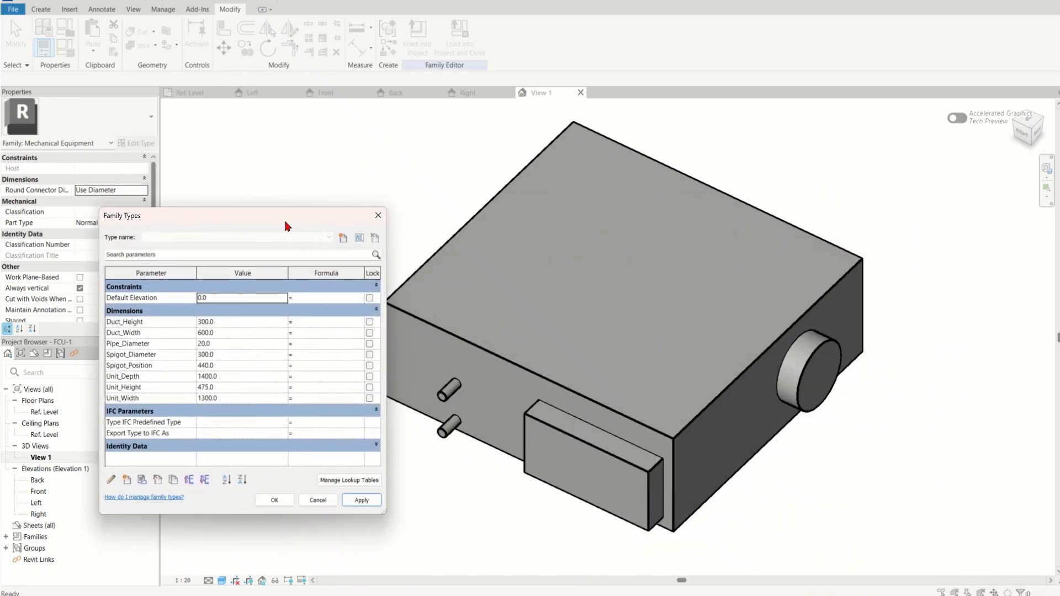
pyautogui.click(218, 354)
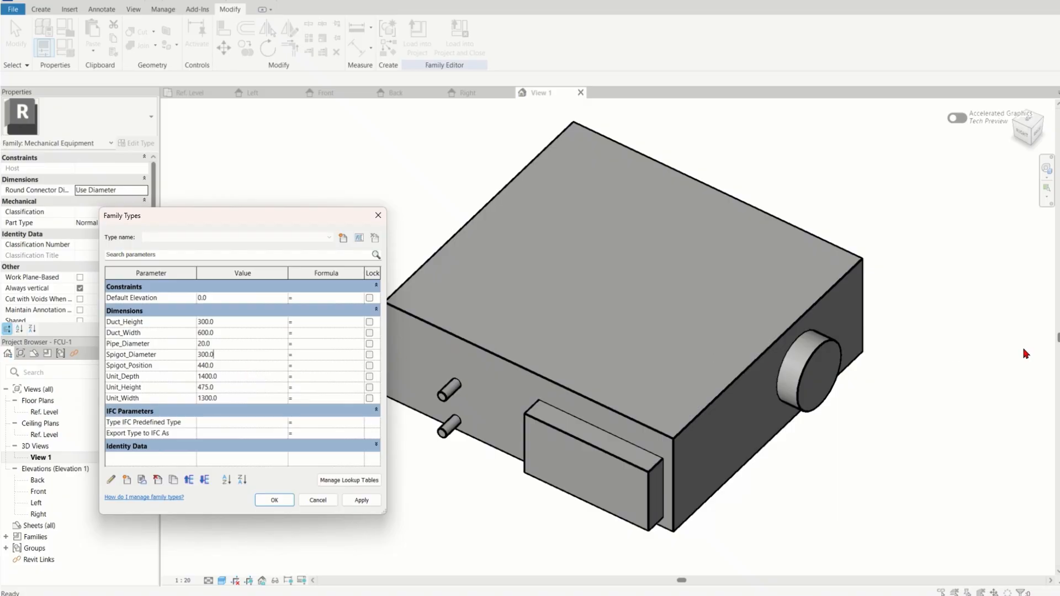
pyautogui.click(275, 500)
# Step: Place a Supply Air duct connector on the outer circular face of the round spigot and select it
pyautogui.scroll(-3, 449, 390)
pyautogui.scroll(5, 541, 427)
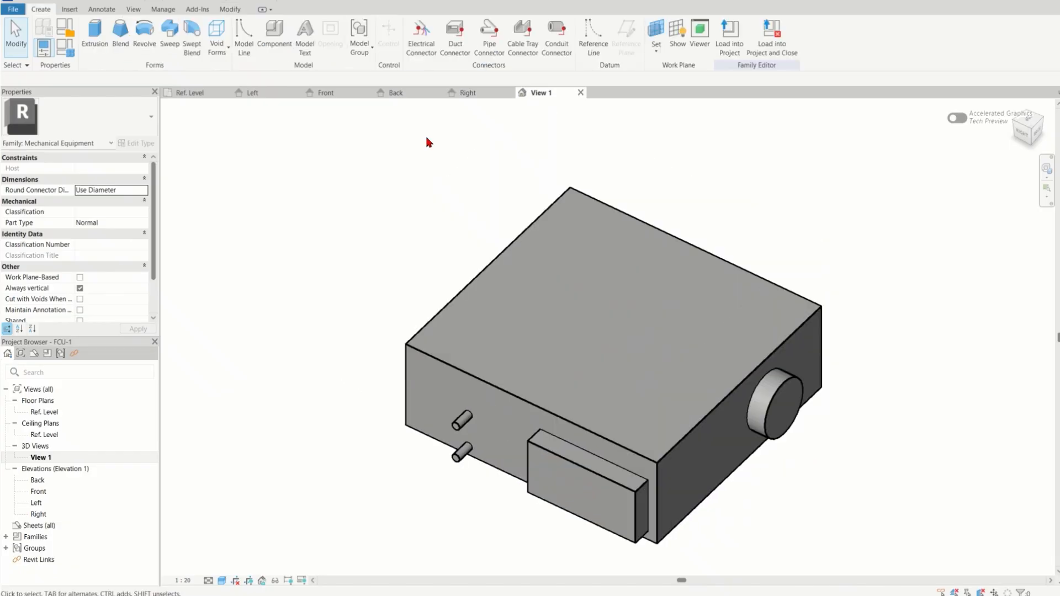
pyautogui.click(452, 47)
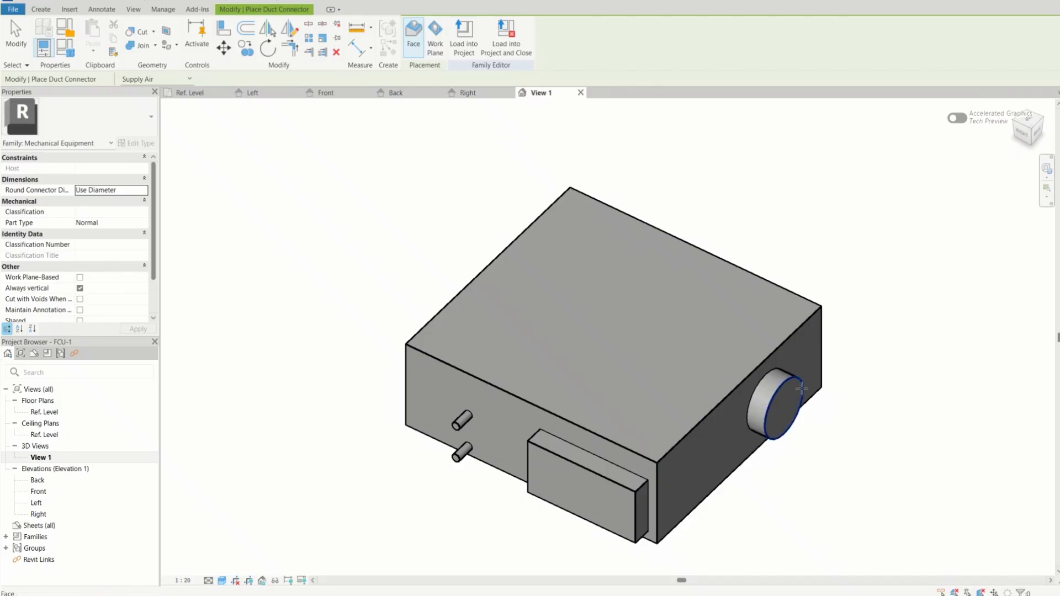
pyautogui.scroll(3, 815, 411)
pyautogui.scroll(4, 815, 411)
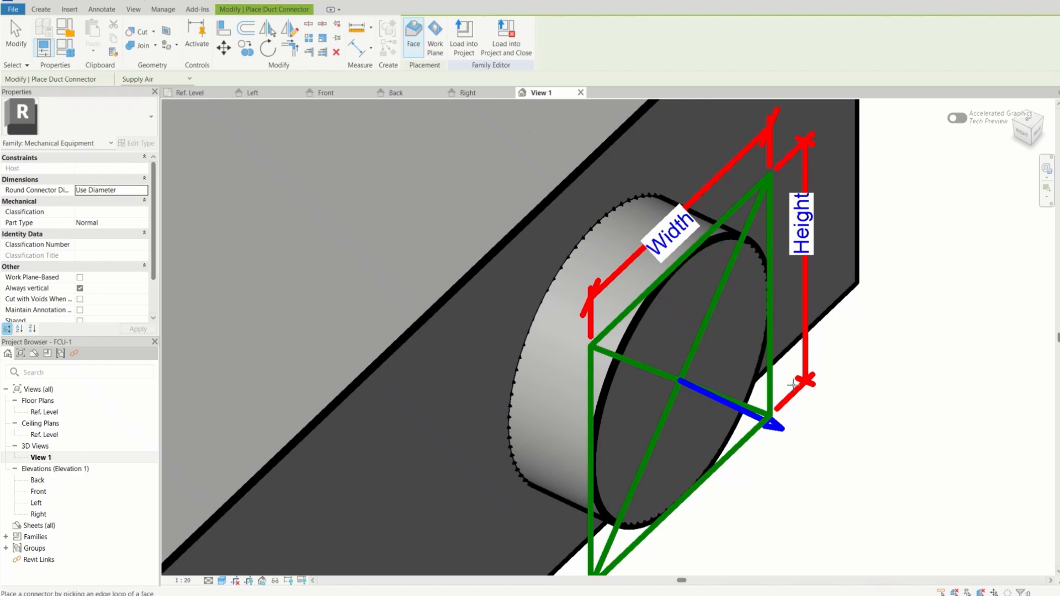
pyautogui.scroll(-3, 793, 385)
pyautogui.scroll(5, 781, 438)
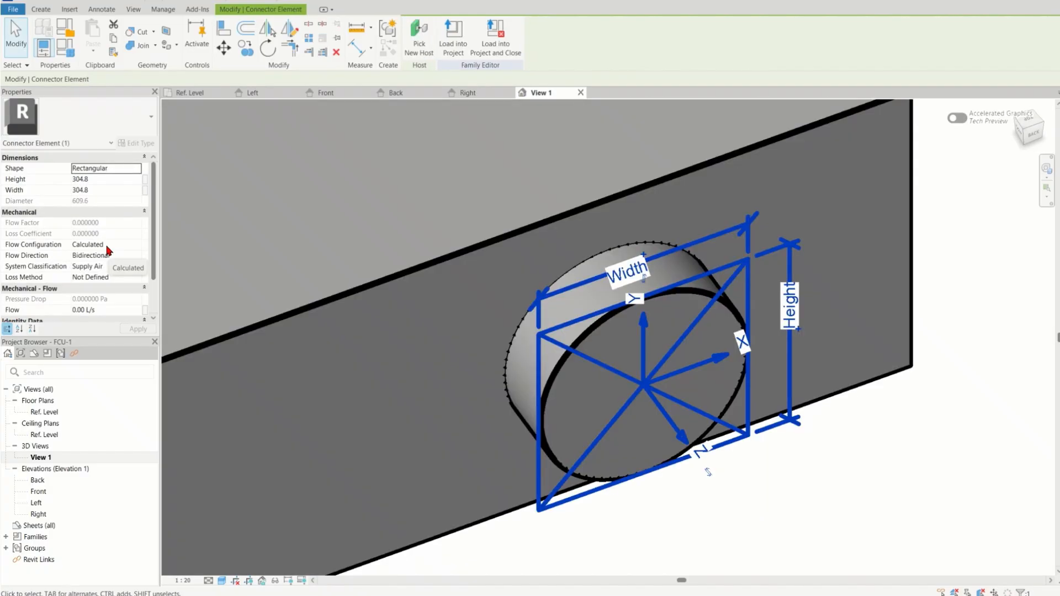
# Step: Keep the spigot connector's Flow Configuration as Calculated and set its Flow Direction to In
pyautogui.click(109, 245)
pyautogui.click(136, 245)
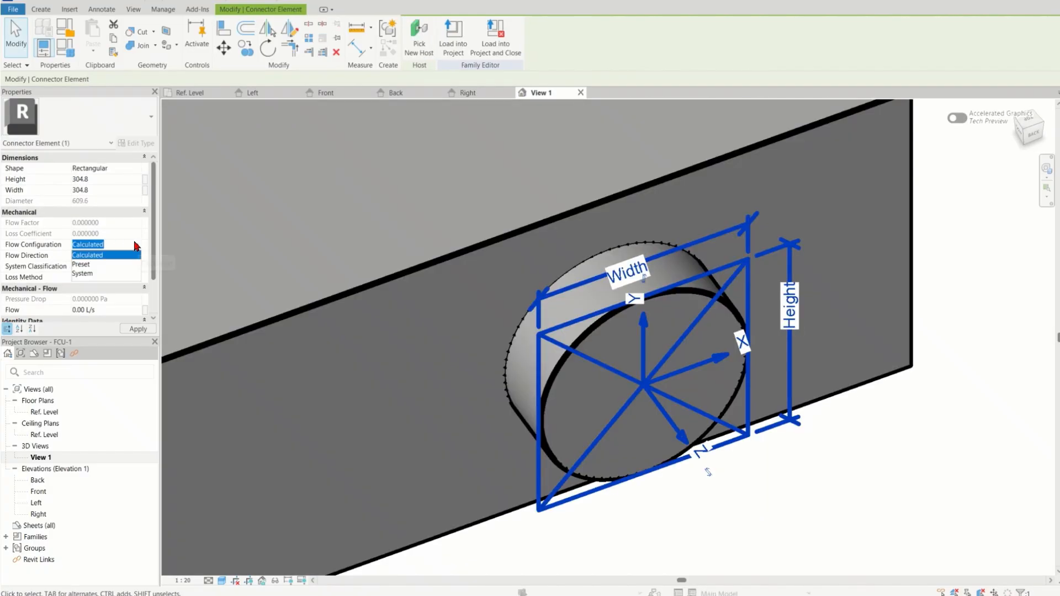
pyautogui.click(137, 245)
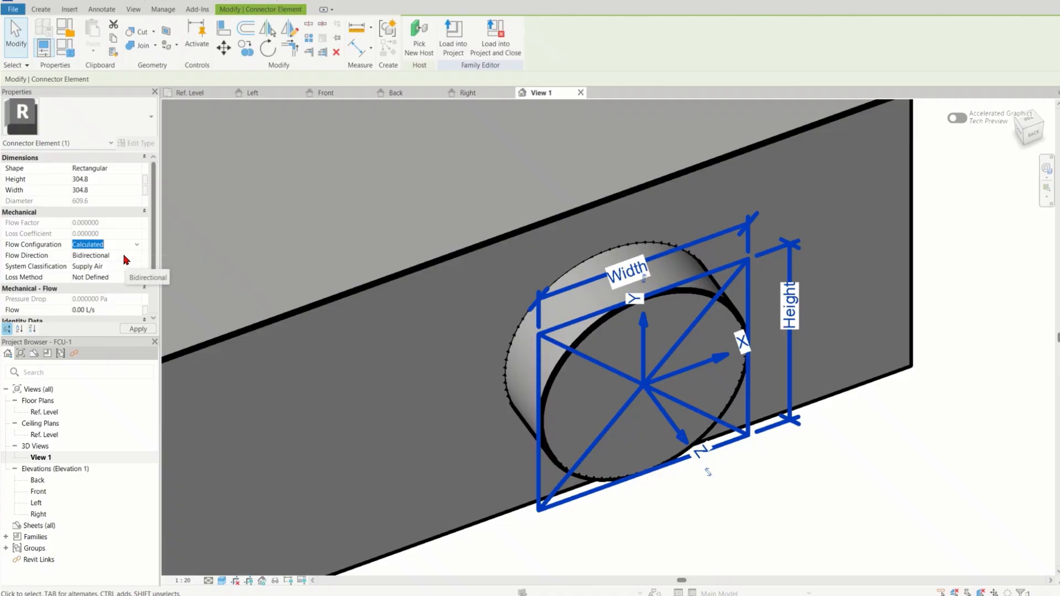
pyautogui.click(124, 255)
pyautogui.click(138, 256)
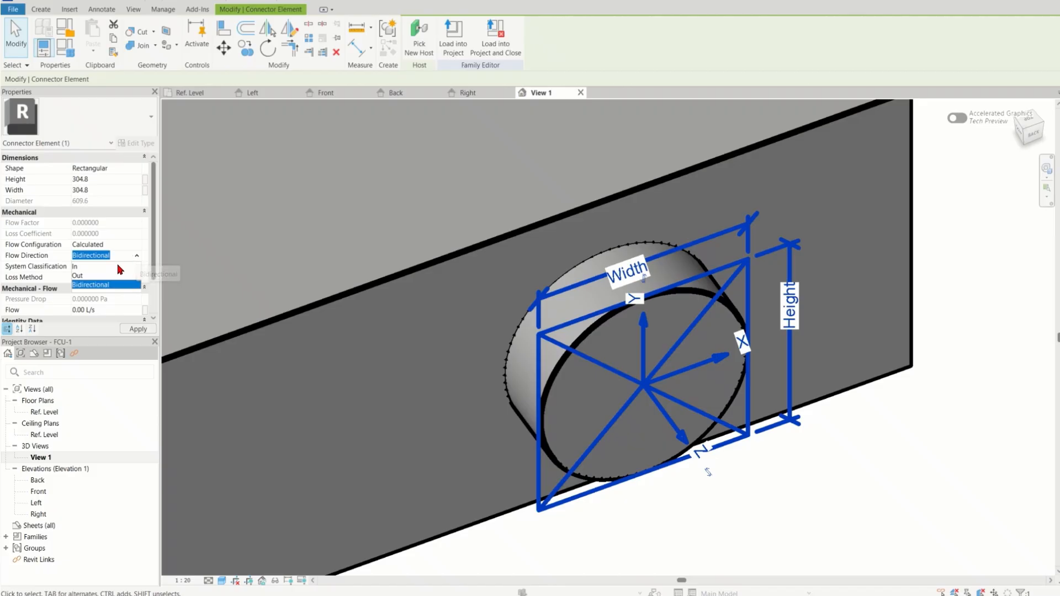
pyautogui.click(83, 266)
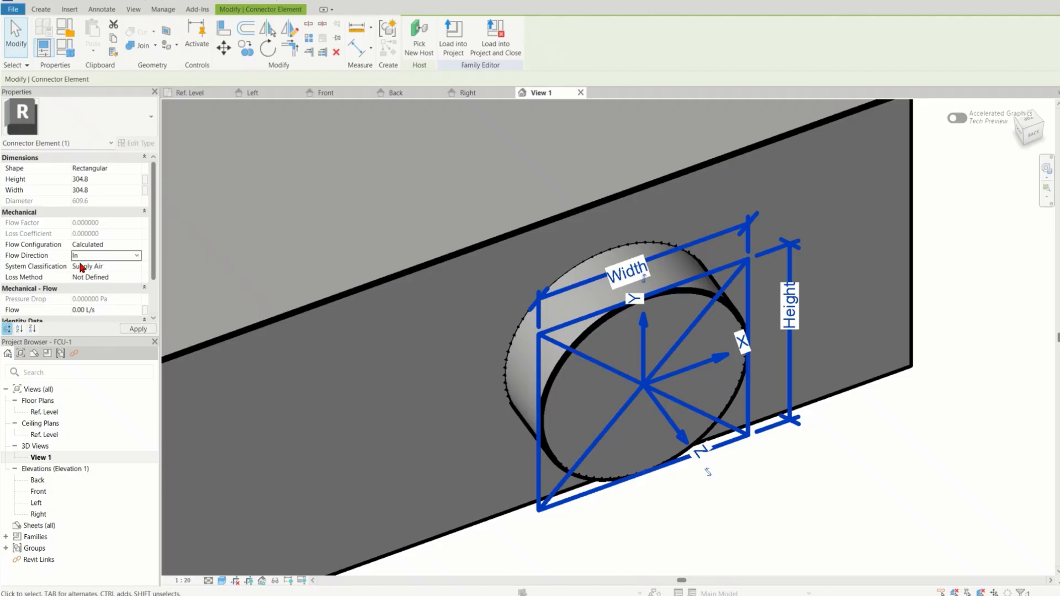
# Step: Review the spigot connector's System Classification and Loss Method options and its remaining properties, enlarging the properties area
pyautogui.click(136, 262)
pyautogui.click(138, 266)
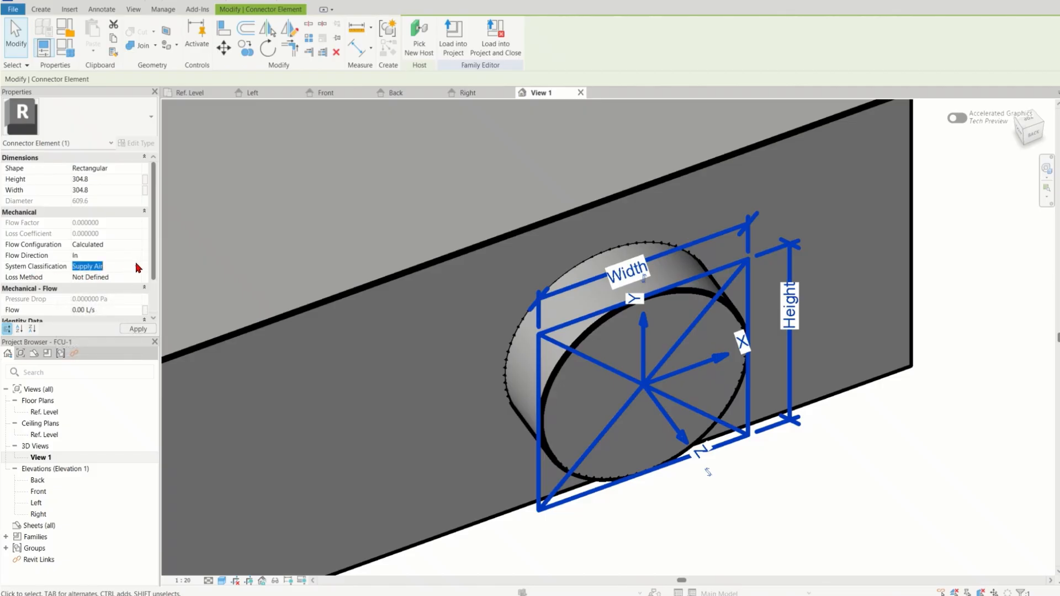
pyautogui.click(138, 267)
pyautogui.click(137, 277)
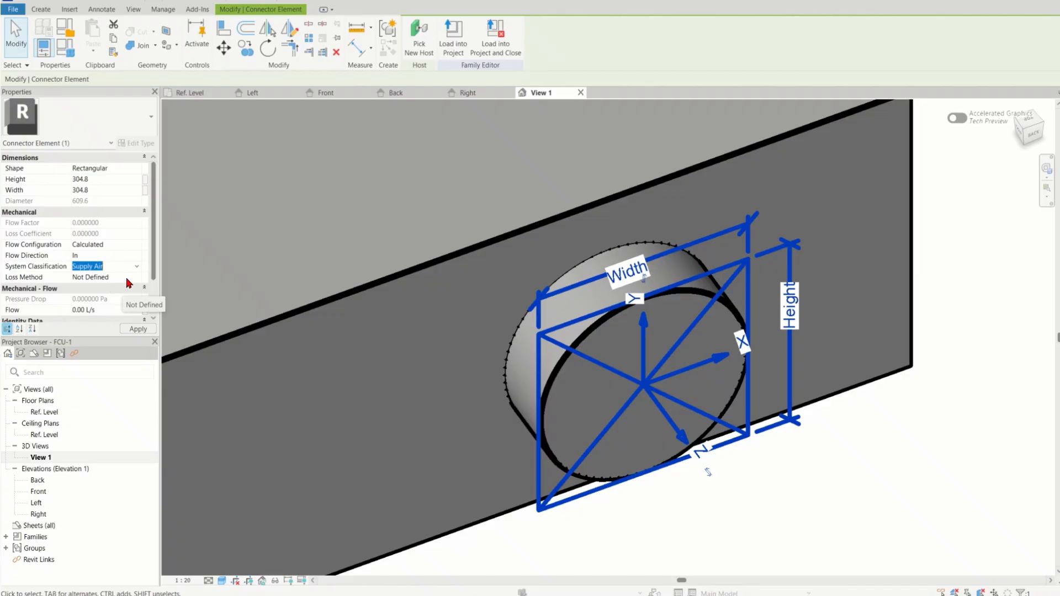
pyautogui.scroll(-1, 154, 256)
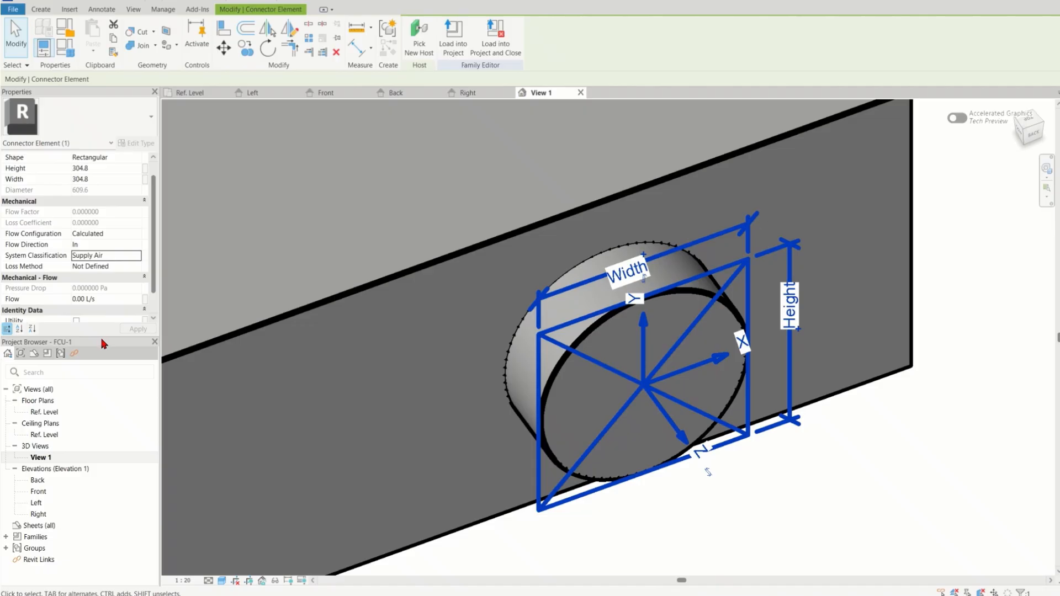
pyautogui.moveTo(100, 337); pyautogui.dragTo(100, 352)
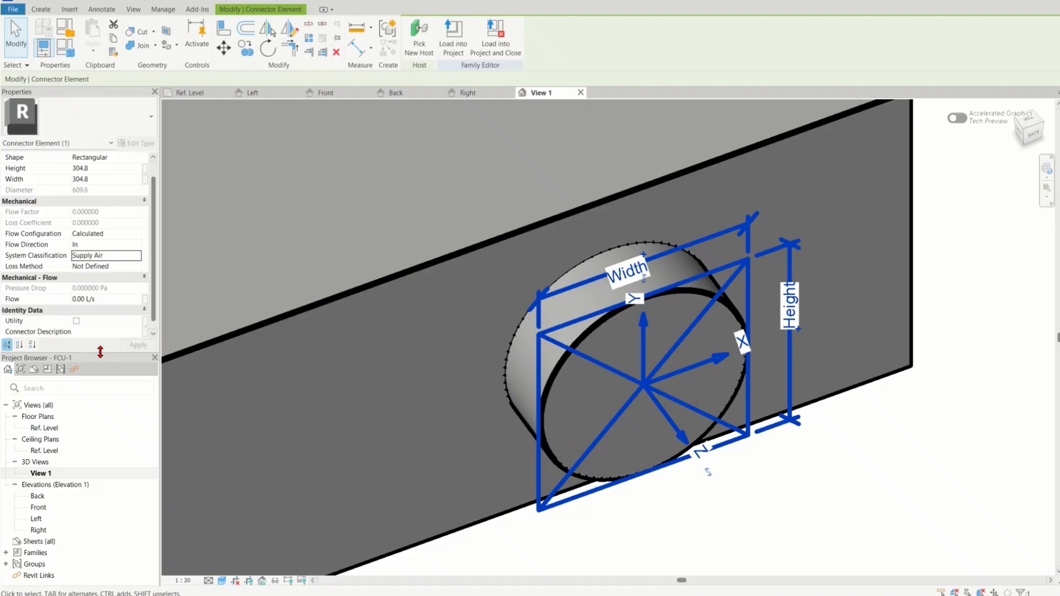
pyautogui.click(153, 334)
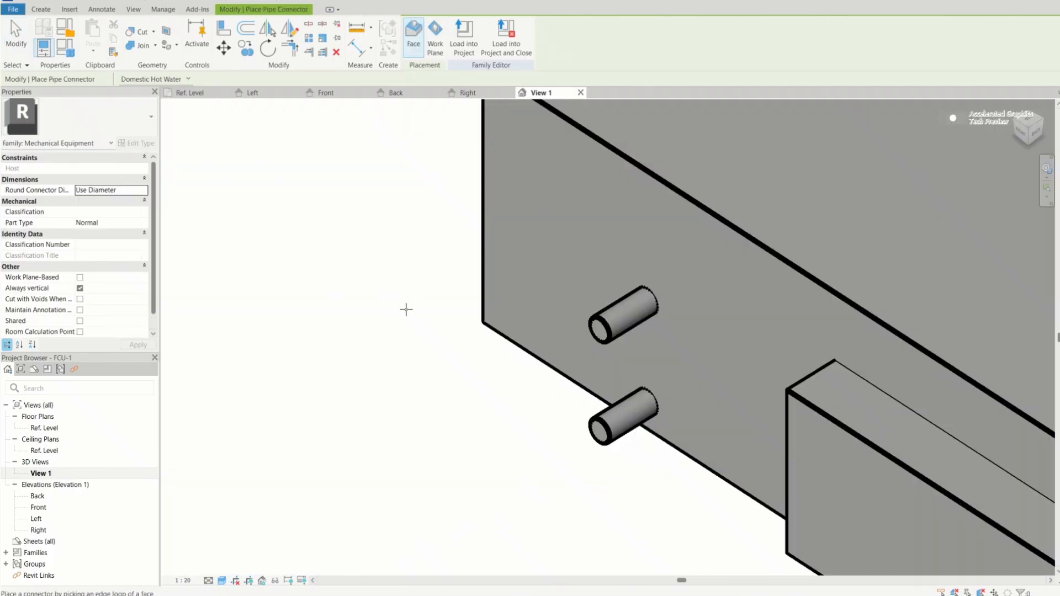
# Step: Place a Domestic Hot Water pipe connector on the end face of the upper pipe stub and select it
pyautogui.click(602, 330)
pyautogui.scroll(2, 622, 389)
pyautogui.scroll(-3, 612, 381)
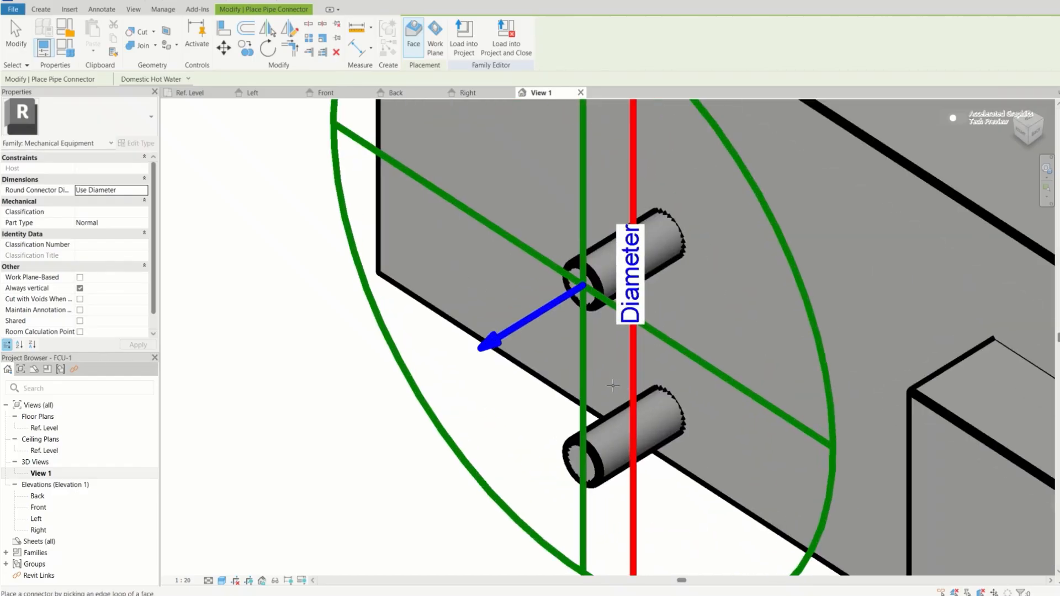
pyautogui.scroll(1, 602, 375)
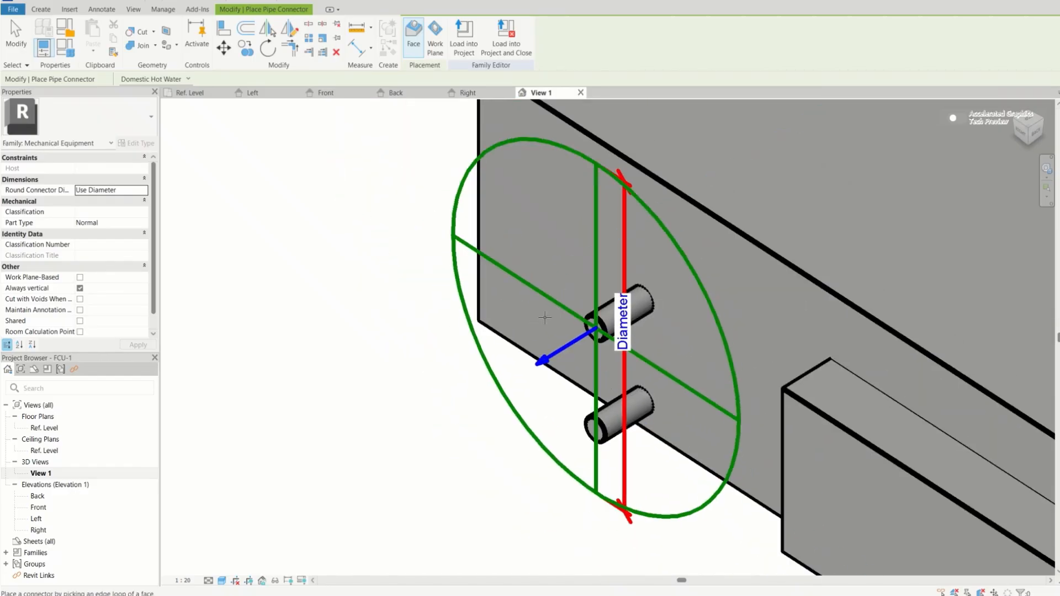
pyautogui.scroll(-1, 562, 381)
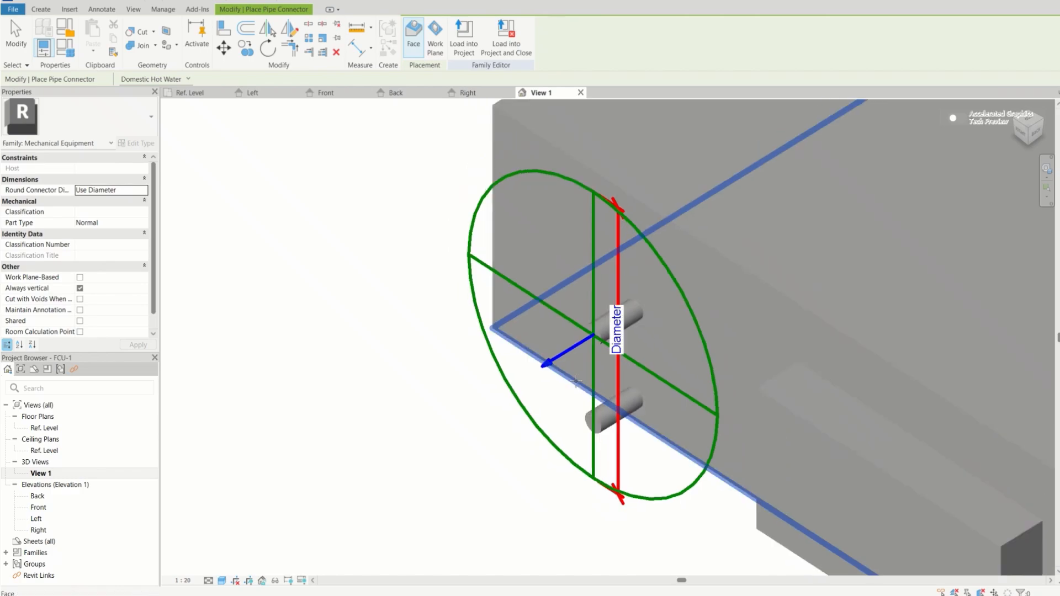
pyautogui.click(570, 361)
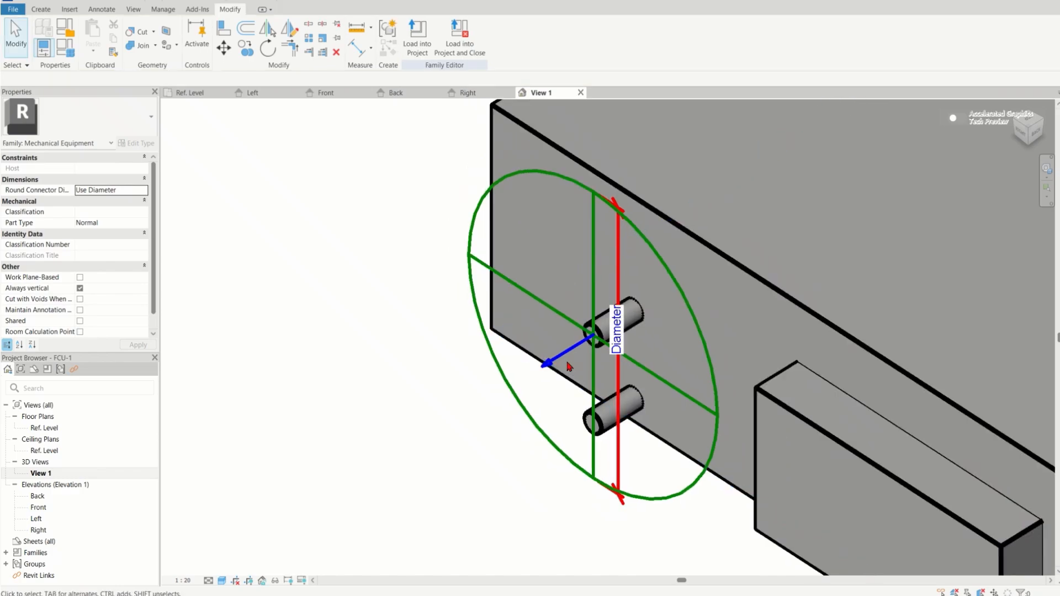
pyautogui.scroll(5, 570, 362)
pyautogui.scroll(-5, 658, 306)
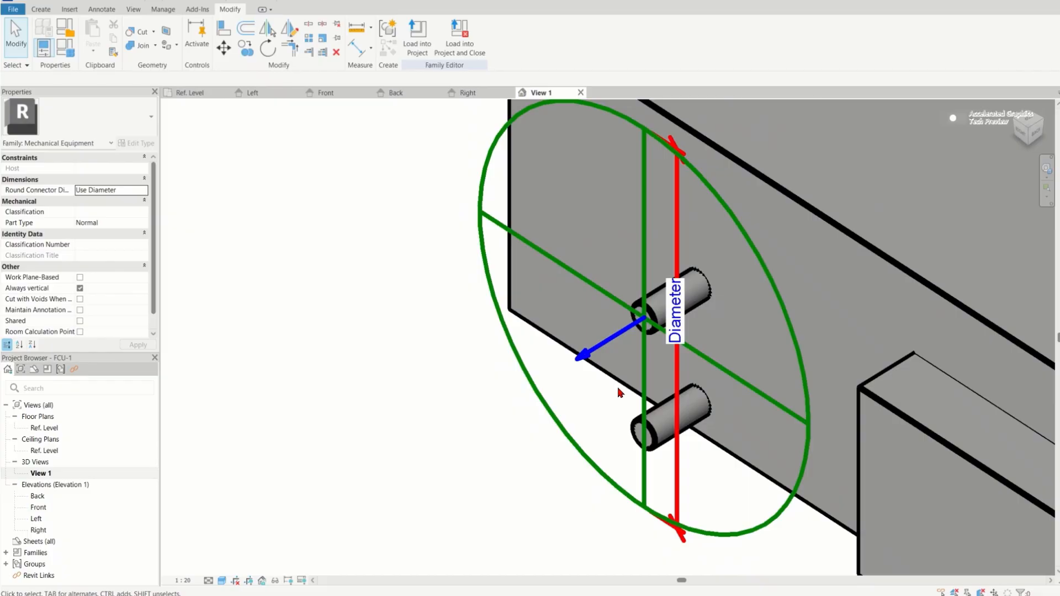
pyautogui.click(521, 360)
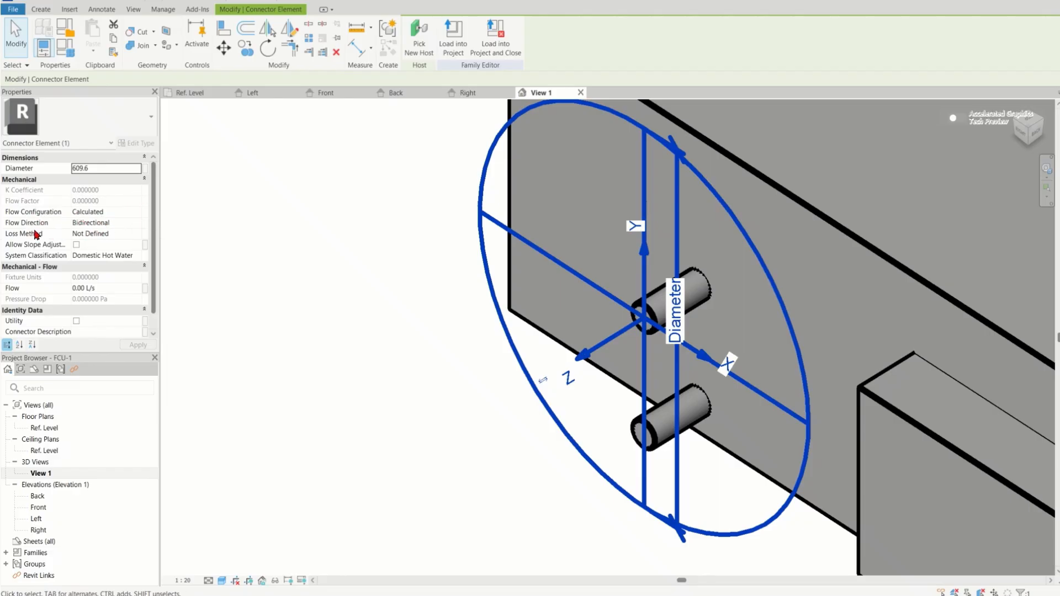
# Step: Set the upper pipe connector's Flow Direction to In and its Loss Method to K Coefficient
pyautogui.click(110, 223)
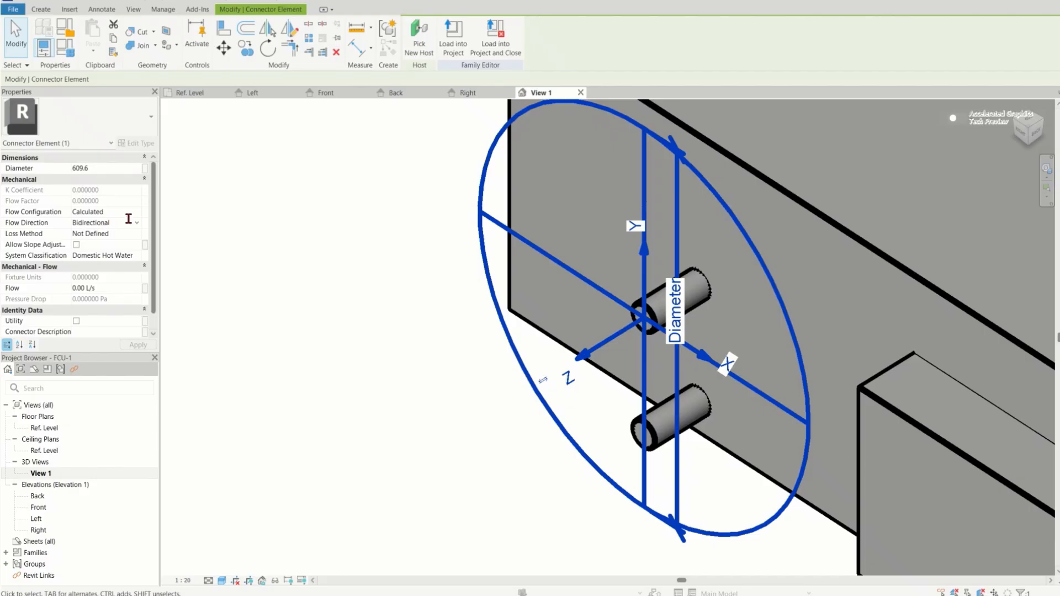
pyautogui.click(136, 223)
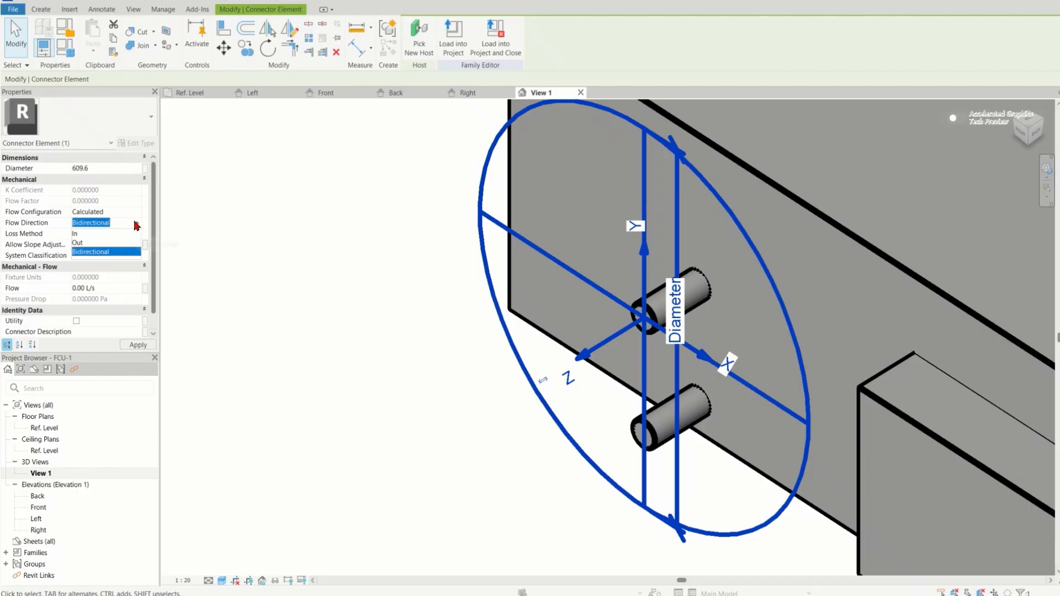
pyautogui.click(88, 234)
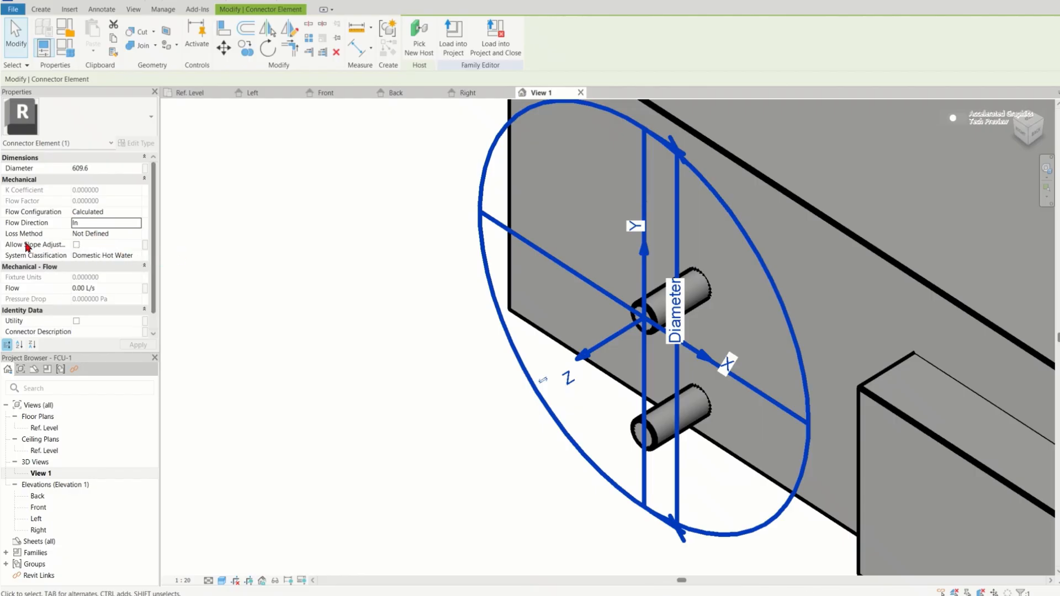
pyautogui.click(138, 234)
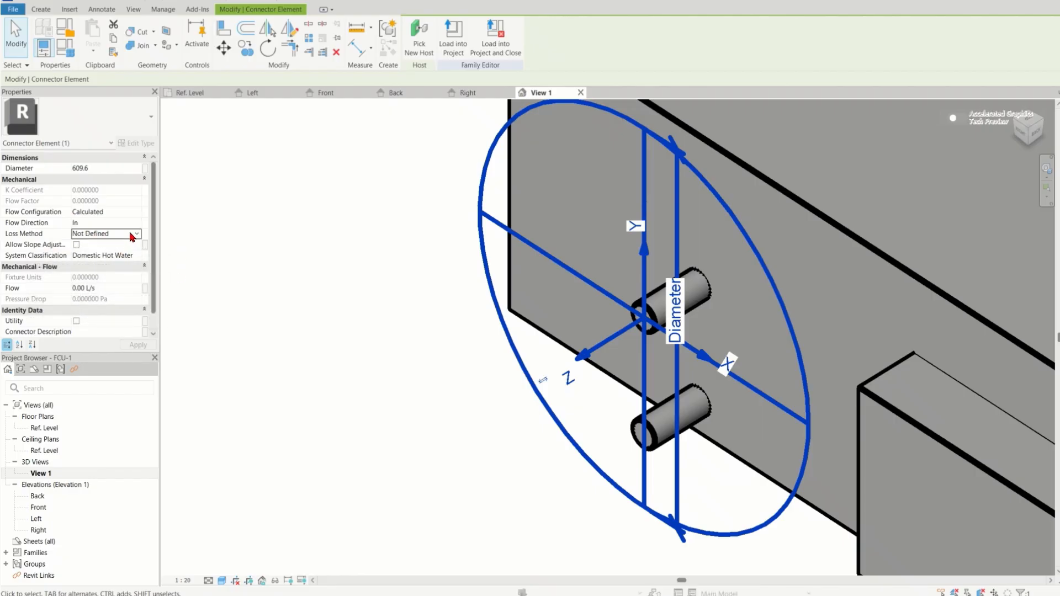
pyautogui.click(137, 233)
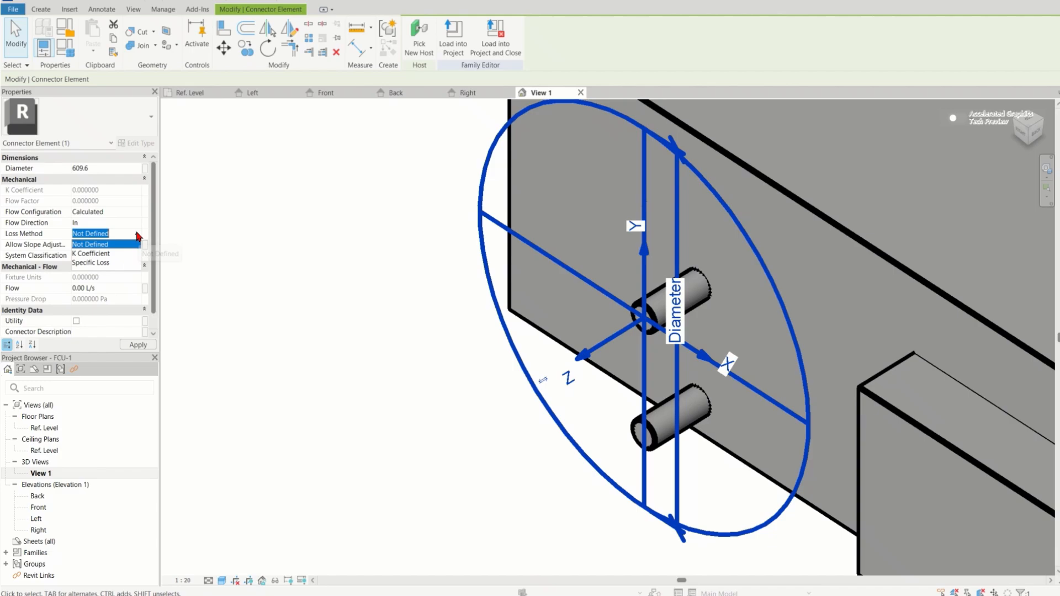
pyautogui.click(119, 254)
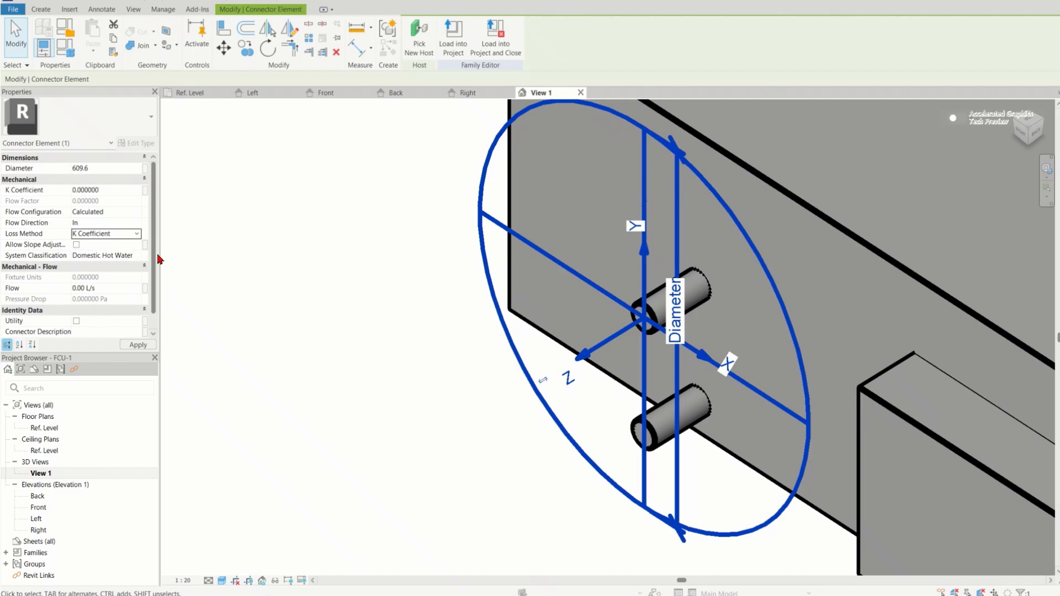
# Step: Turn on Allow Slope Adjustments for the upper pipe connector and turn it back off
pyautogui.click(130, 246)
pyautogui.click(76, 245)
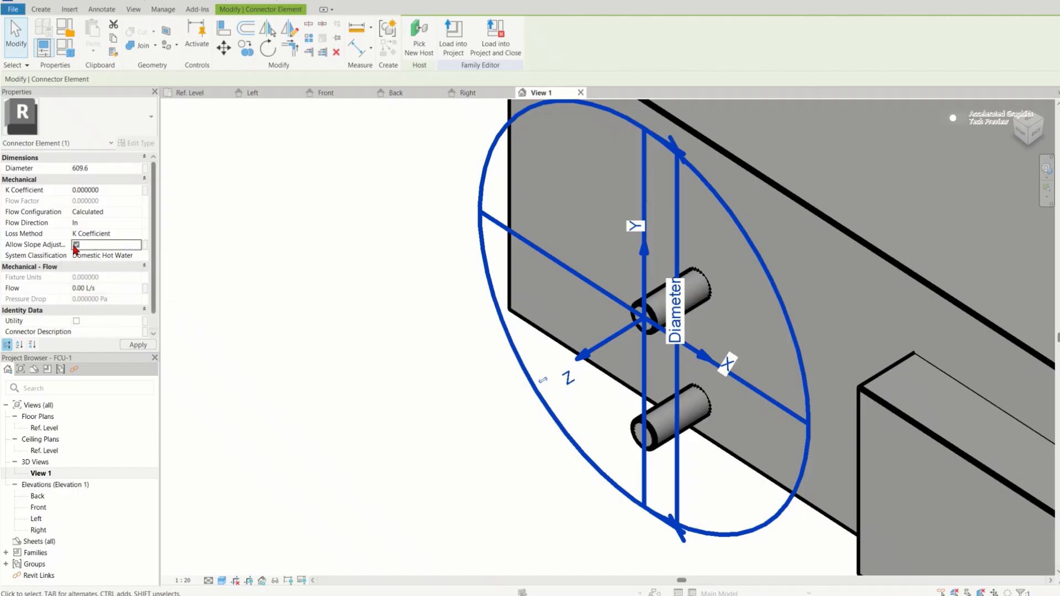
pyautogui.click(76, 245)
pyautogui.click(78, 247)
pyautogui.click(79, 248)
# Step: Review the upper pipe connector's System Classification options, keeping Domestic Hot Water, and look over its Mechanical - Flow properties
pyautogui.click(102, 255)
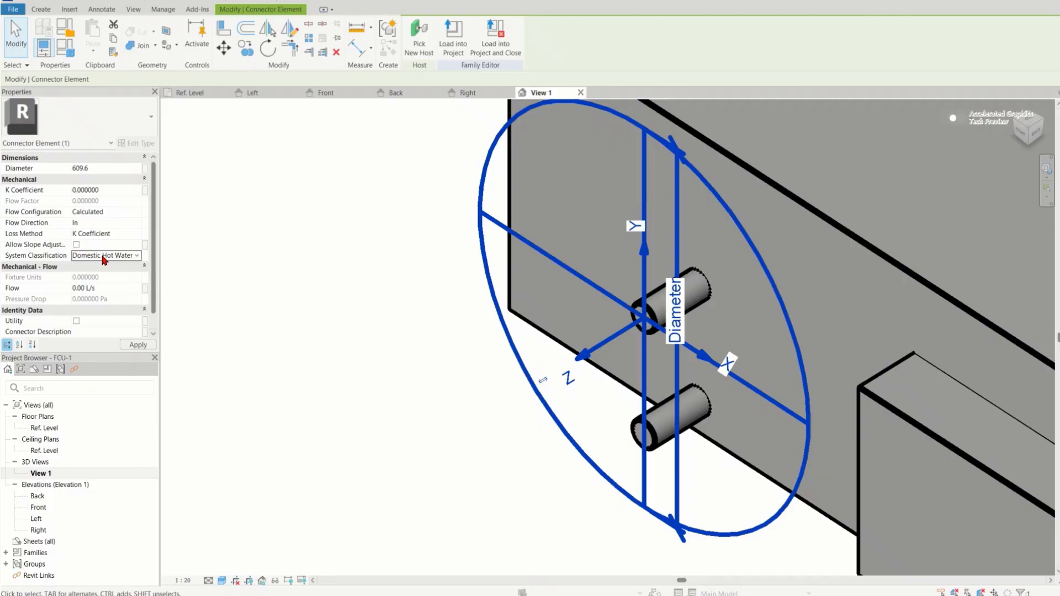
pyautogui.click(135, 258)
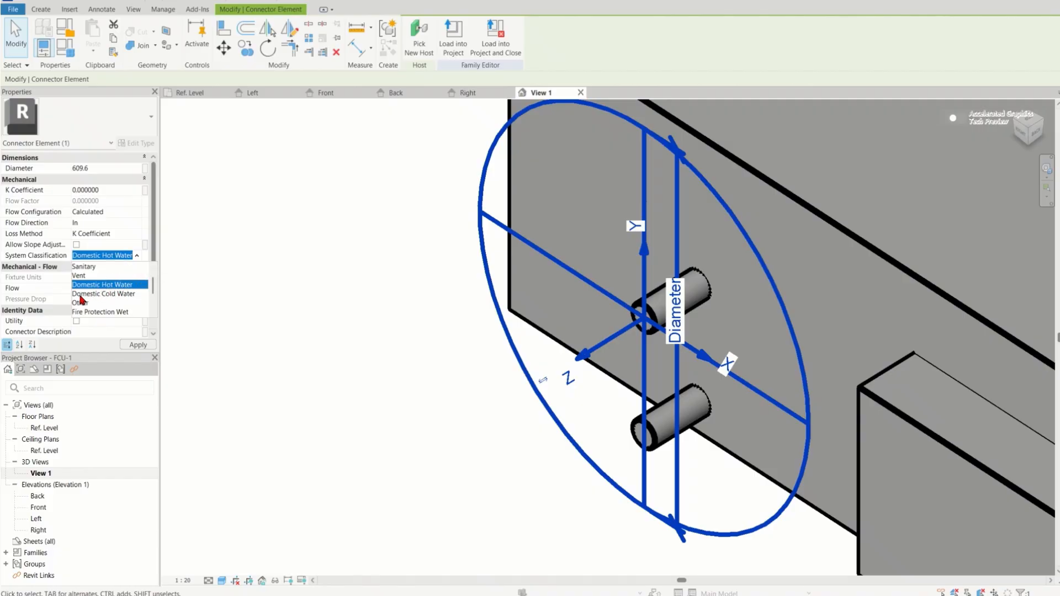
pyautogui.click(120, 286)
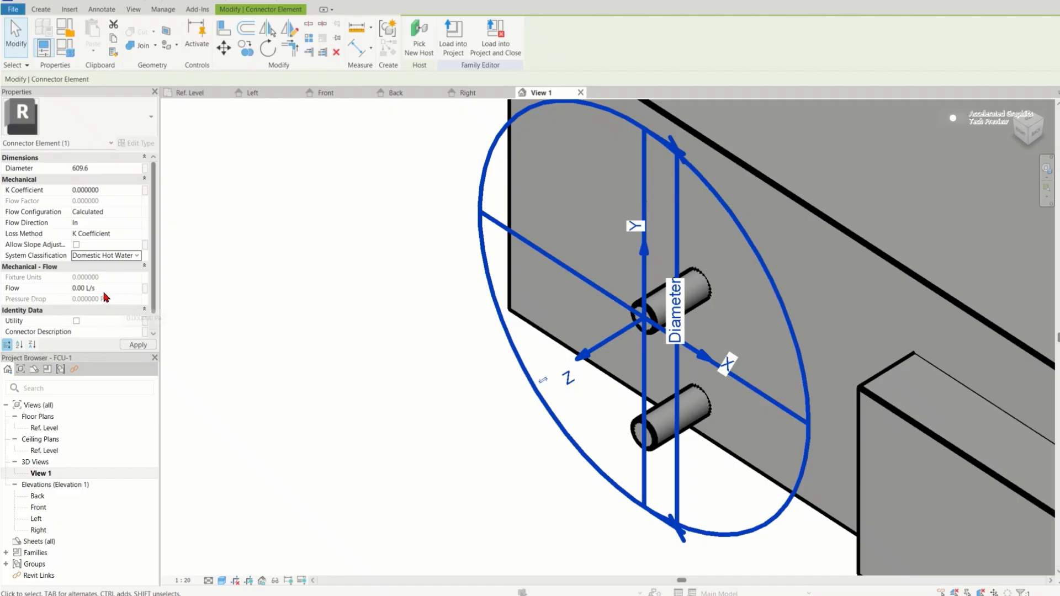
pyautogui.click(145, 267)
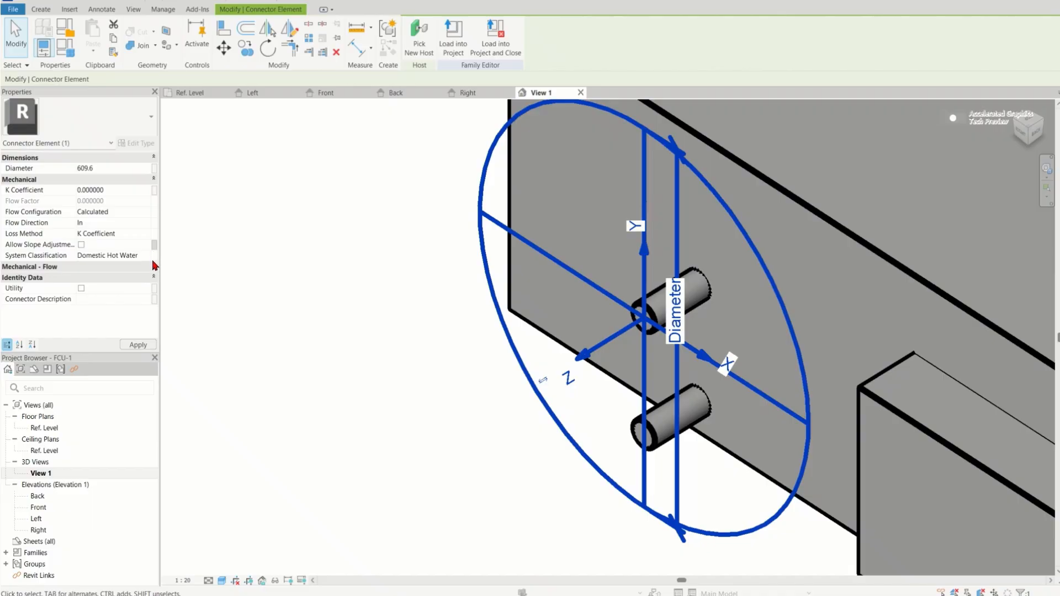
pyautogui.click(97, 267)
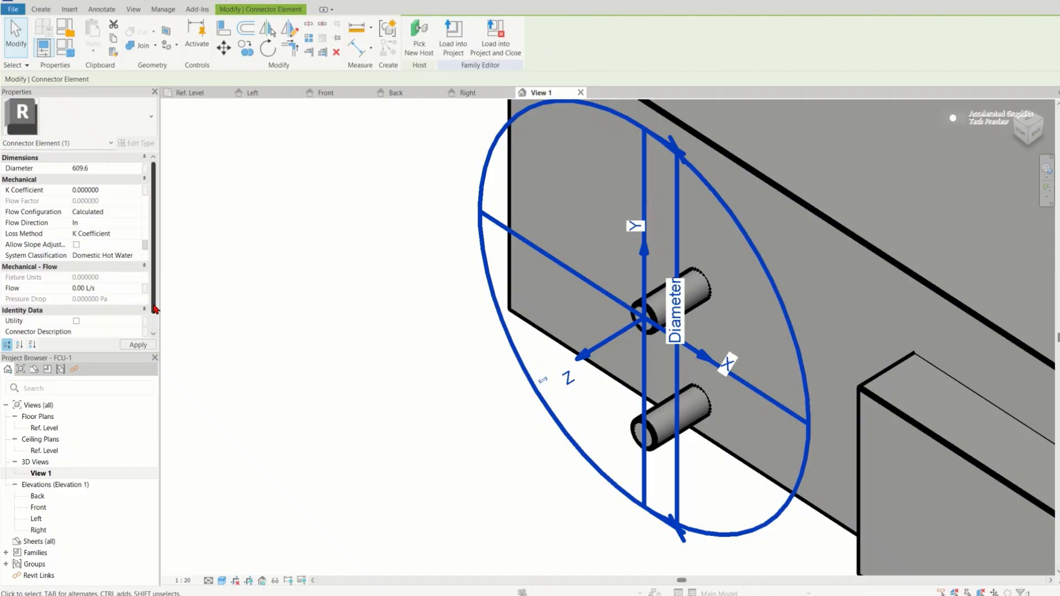
# Step: Set the upper pipe connector's Connector Description to HWR, apply the property changes and deselect the connector
pyautogui.scroll(-1, 155, 312)
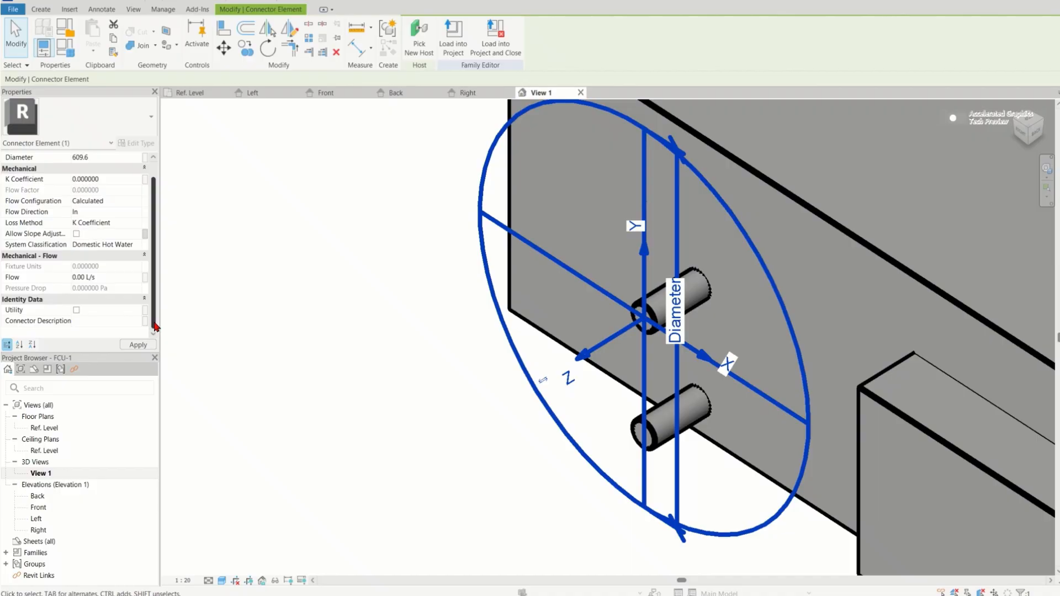
pyautogui.scroll(1, 156, 320)
pyautogui.scroll(-1, 156, 323)
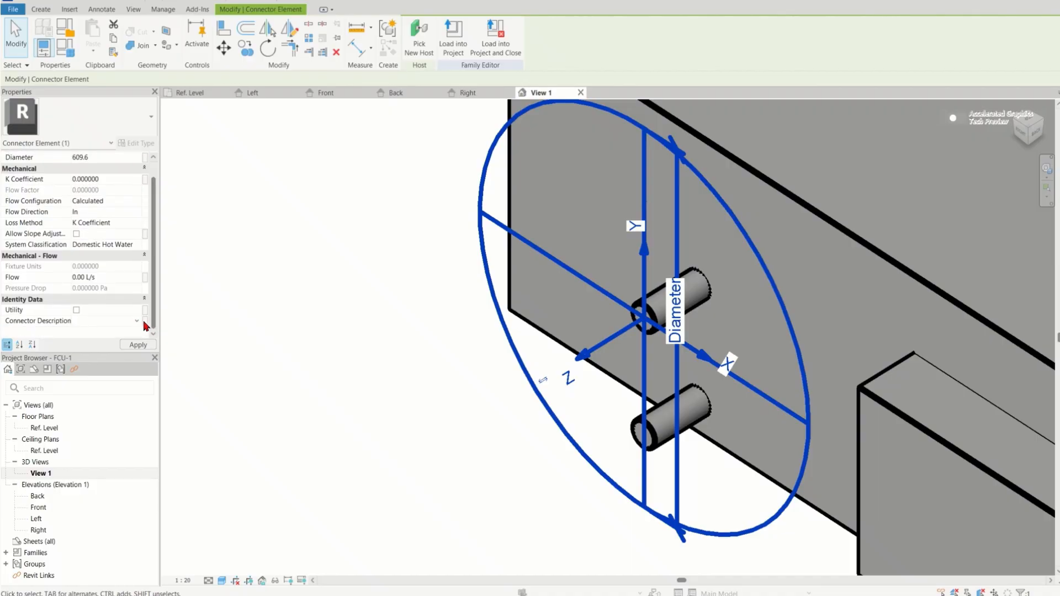
pyautogui.click(136, 321)
pyautogui.write('HWR')
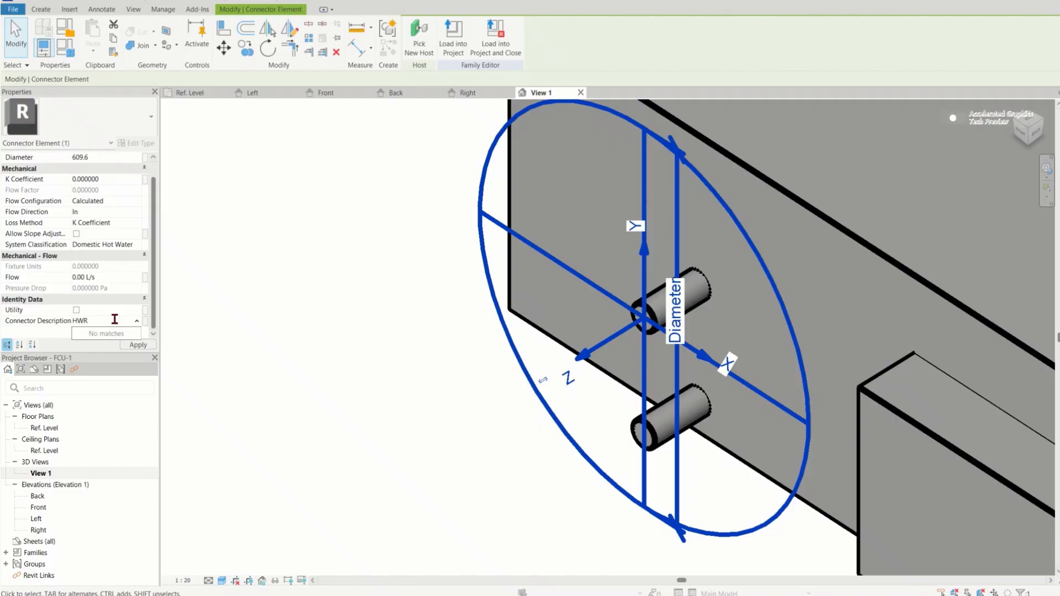
pyautogui.click(153, 189)
pyautogui.click(102, 158)
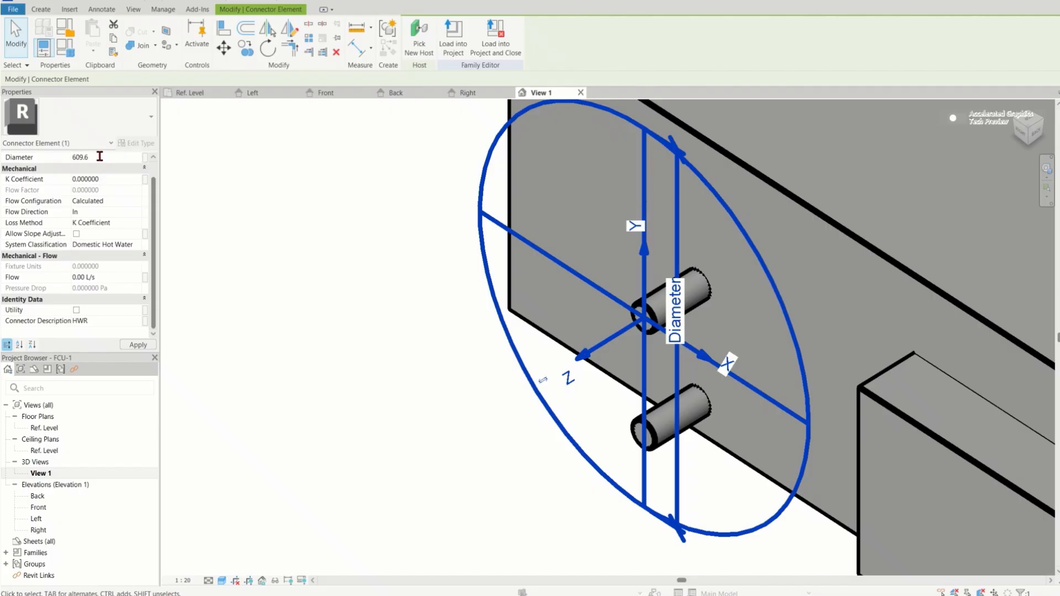
pyautogui.scroll(1, 128, 205)
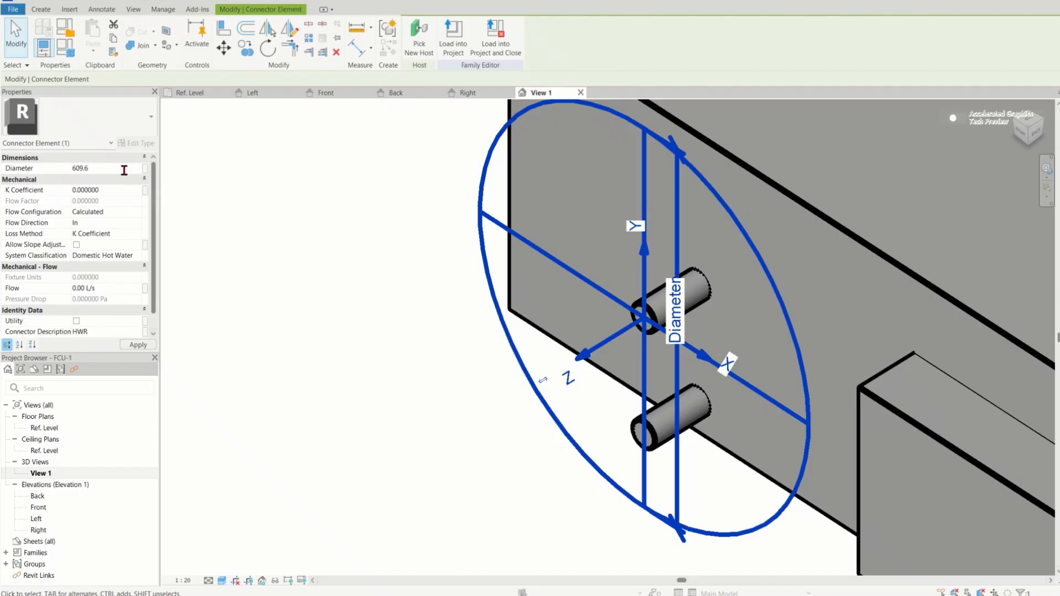
pyautogui.click(138, 347)
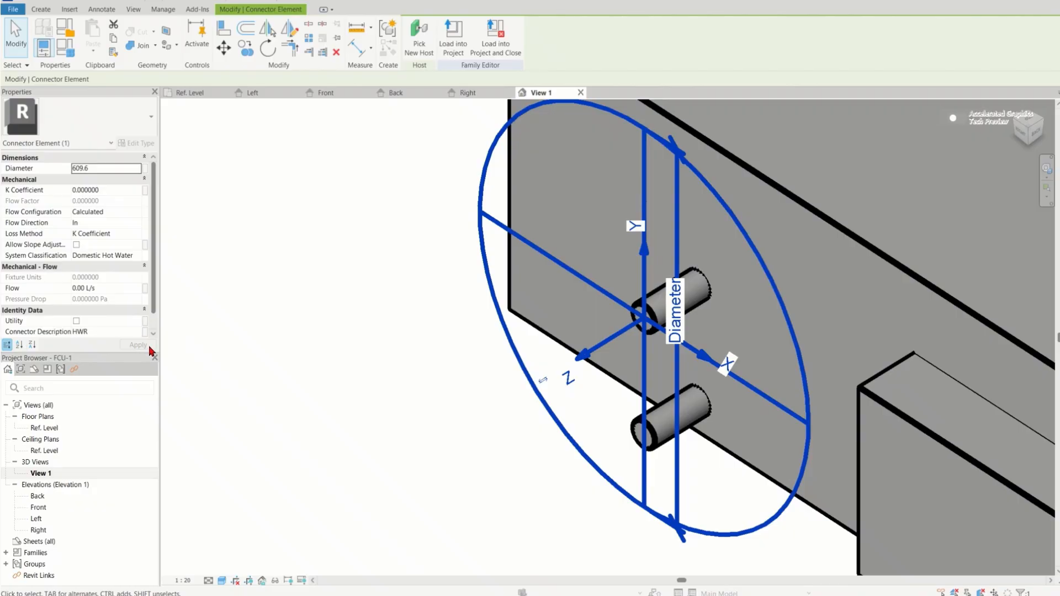
pyautogui.click(307, 357)
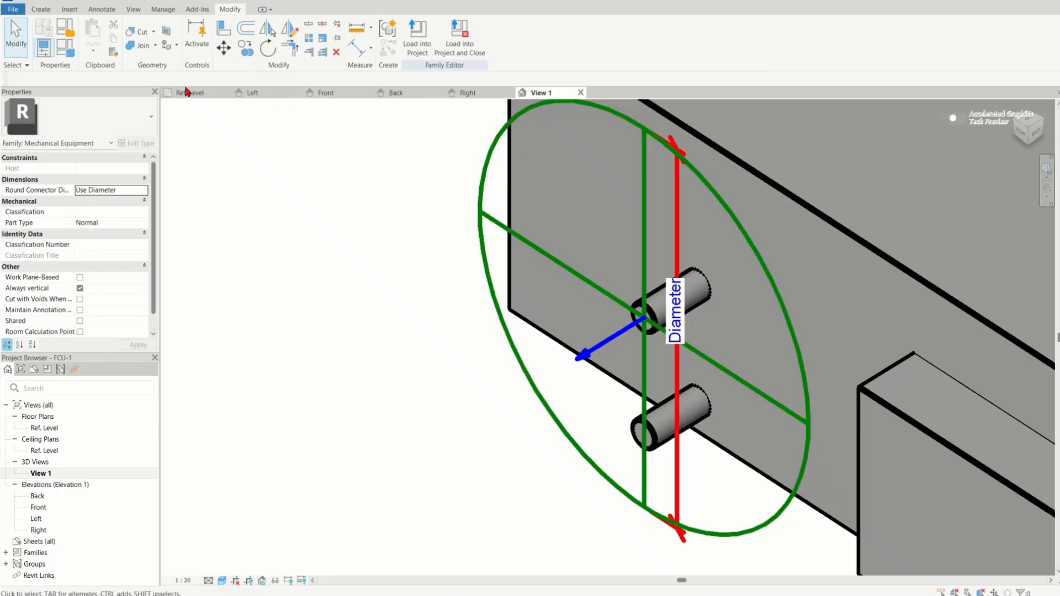
# Step: Place a second Domestic Hot Water pipe connector on the end face of the lower pipe stub
pyautogui.click(51, 10)
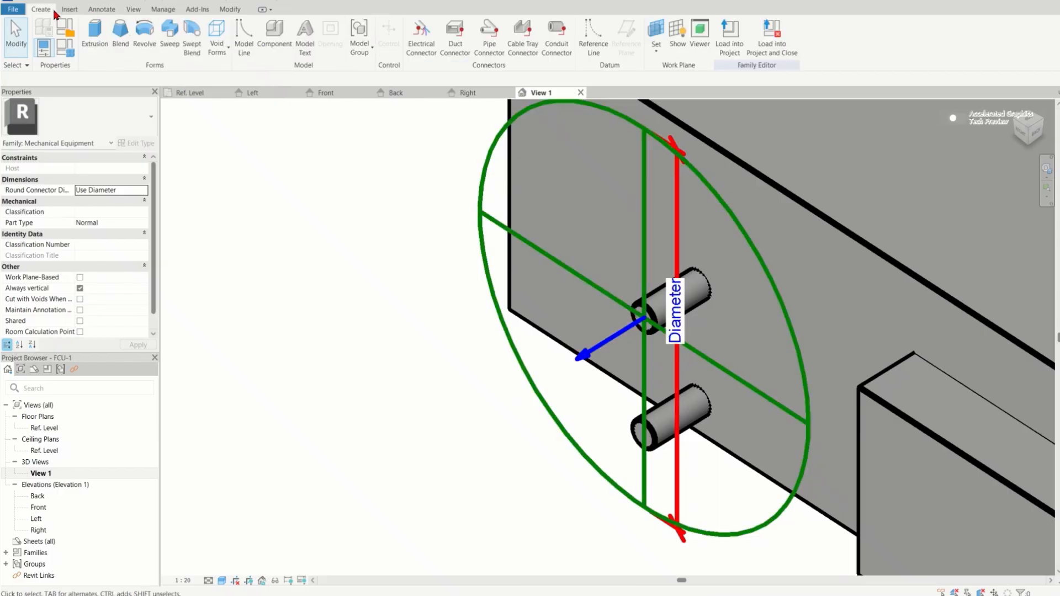
pyautogui.click(488, 44)
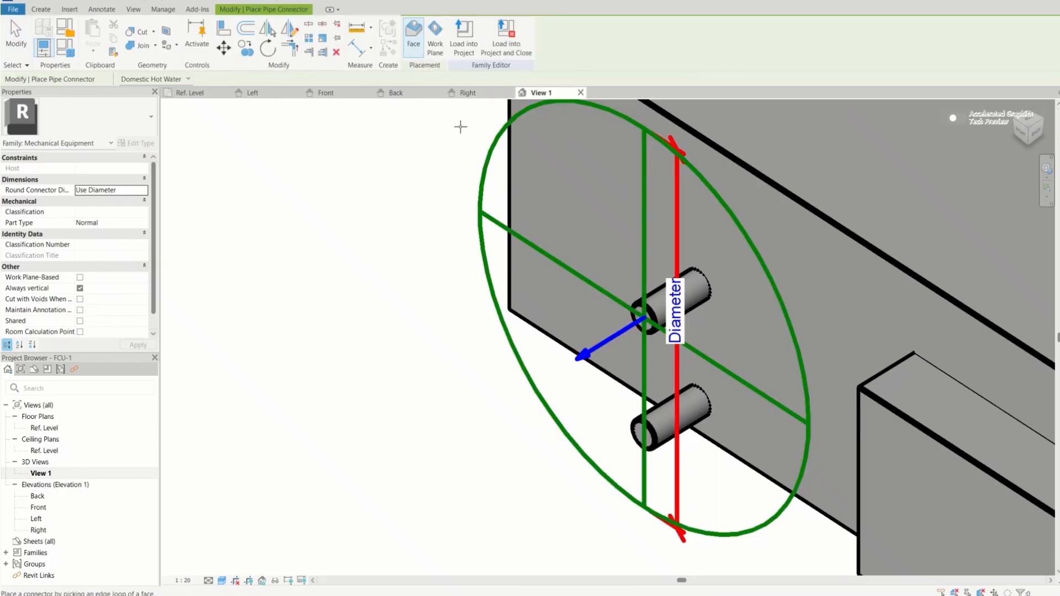
pyautogui.click(642, 438)
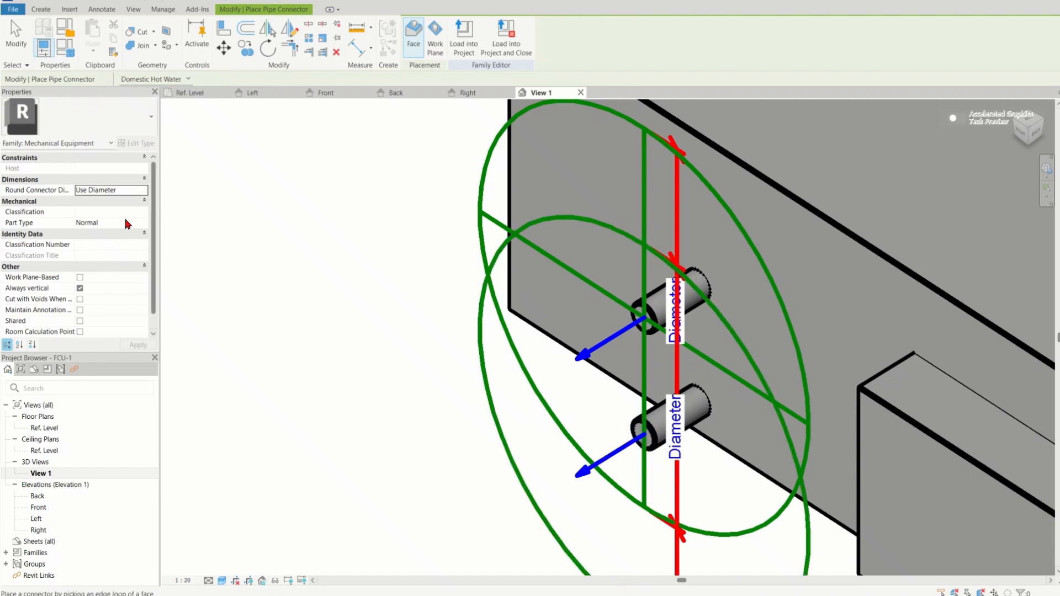
# Step: Review the family's Round Connector Dimension and Classification options and its remaining properties, then end pipe connector placement
pyautogui.click(138, 190)
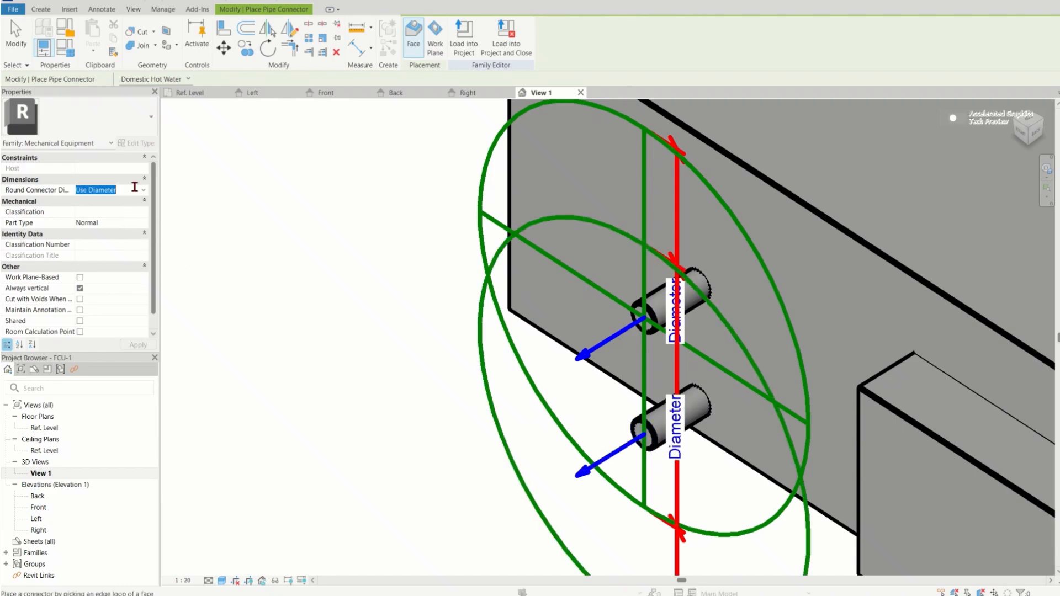
pyautogui.click(143, 189)
pyautogui.click(142, 190)
pyautogui.scroll(-1, 153, 213)
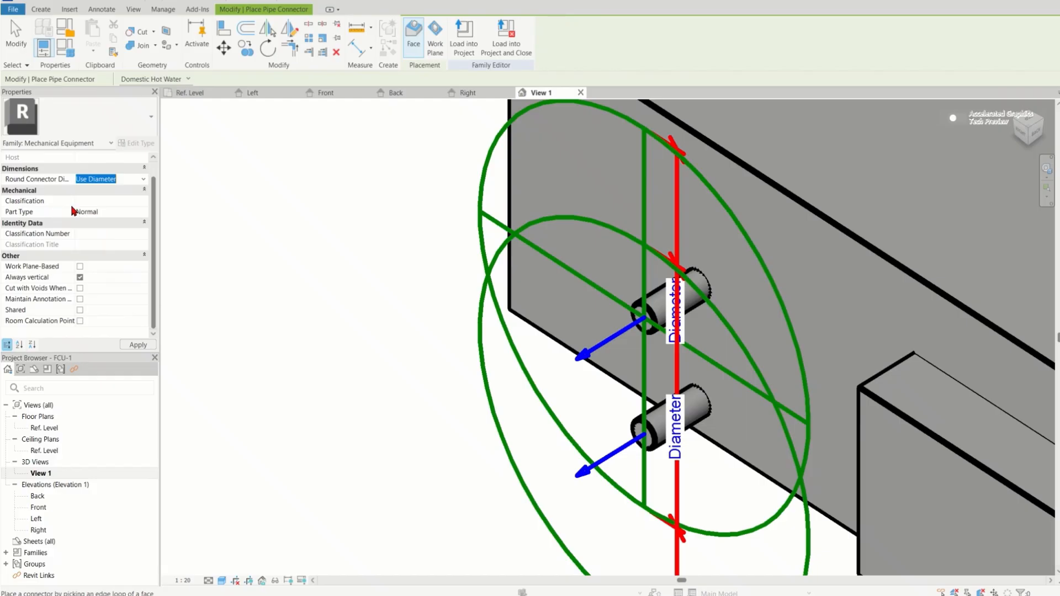
pyautogui.click(124, 202)
pyautogui.click(143, 201)
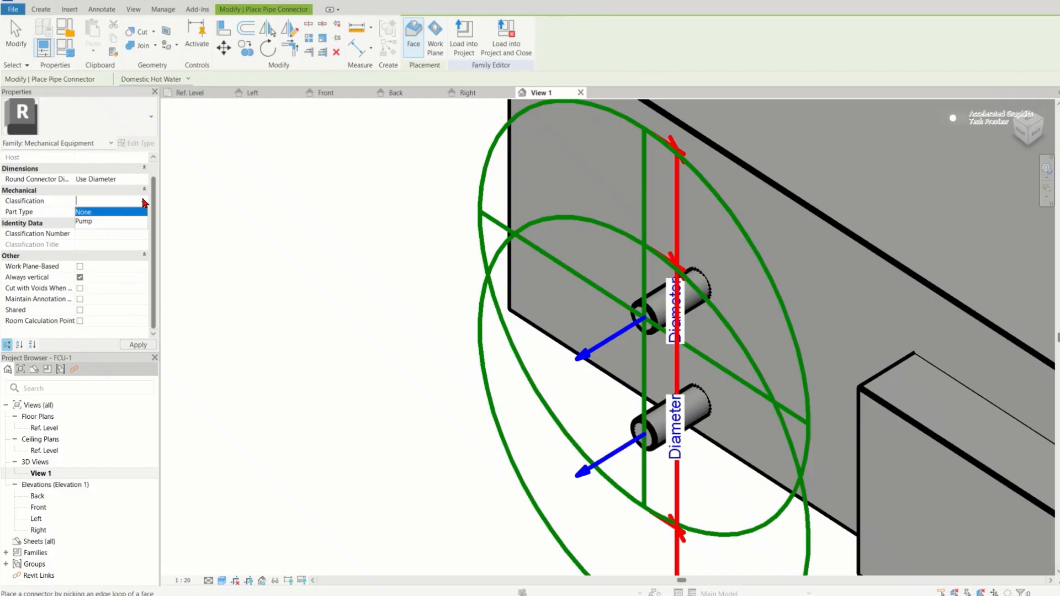
pyautogui.click(143, 201)
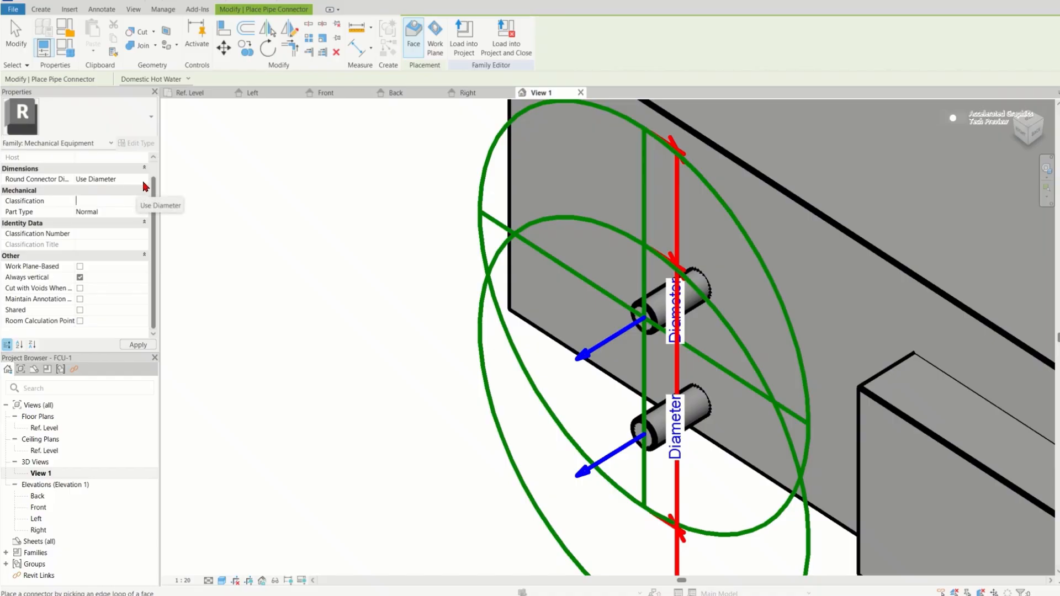
pyautogui.scroll(1, 155, 185)
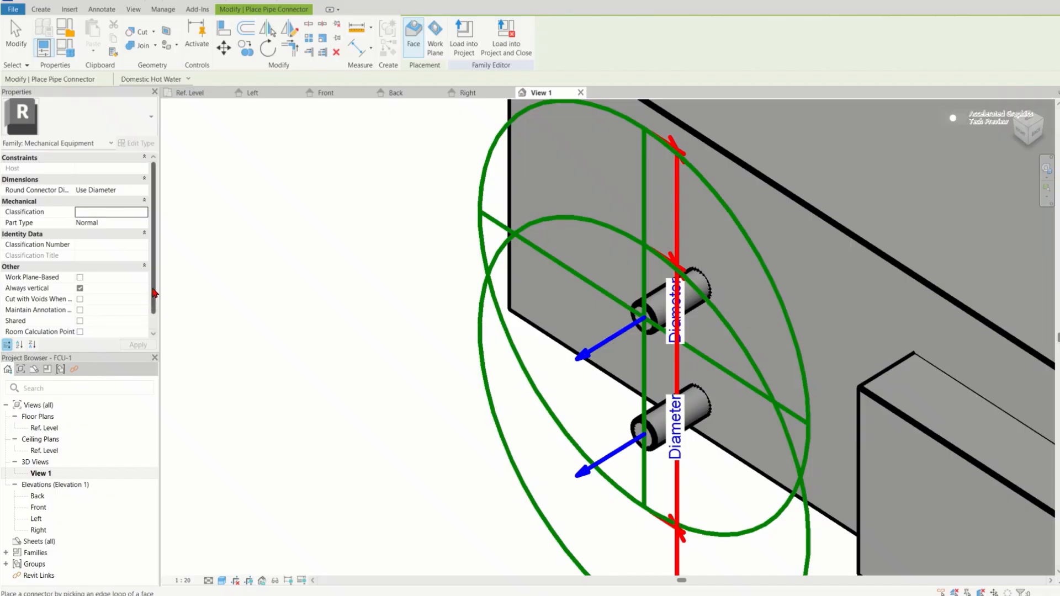
pyautogui.scroll(-1, 154, 300)
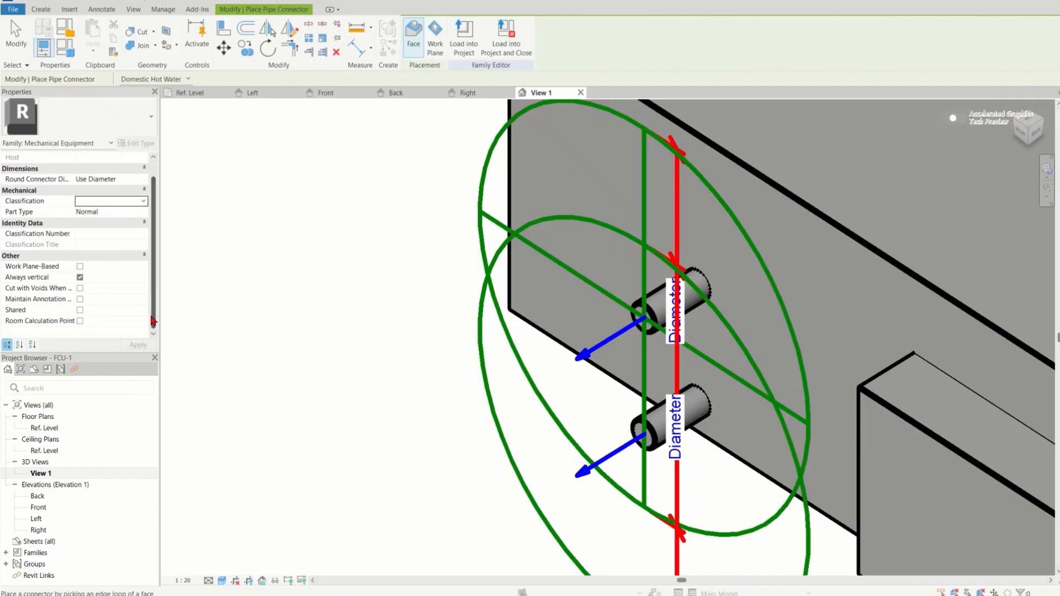
pyautogui.press('Escape')
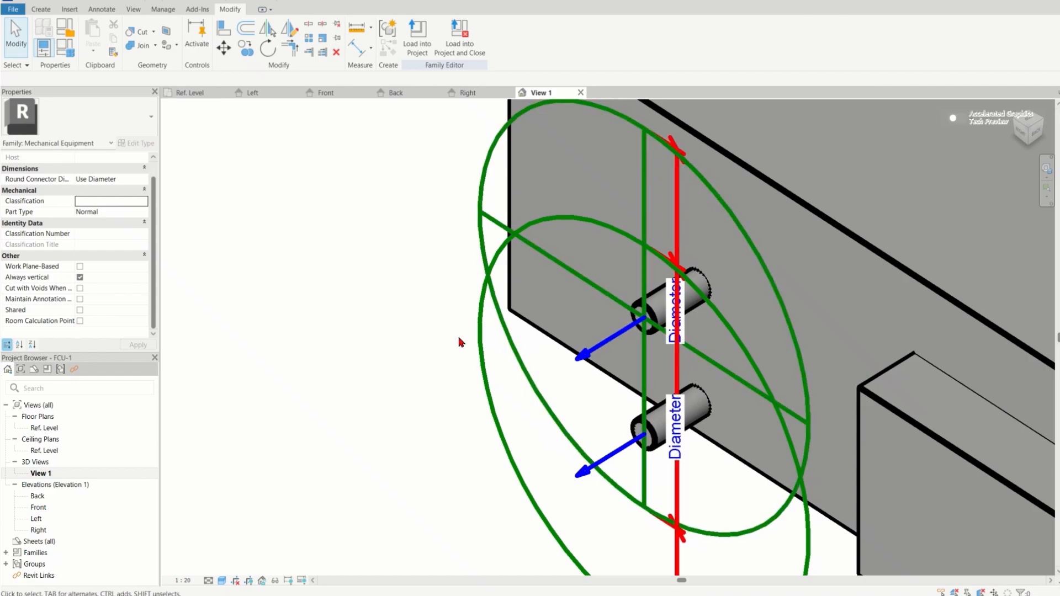
# Step: Select the lower pipe connector and set its Flow Direction to In
pyautogui.scroll(-2, 459, 342)
pyautogui.click(566, 522)
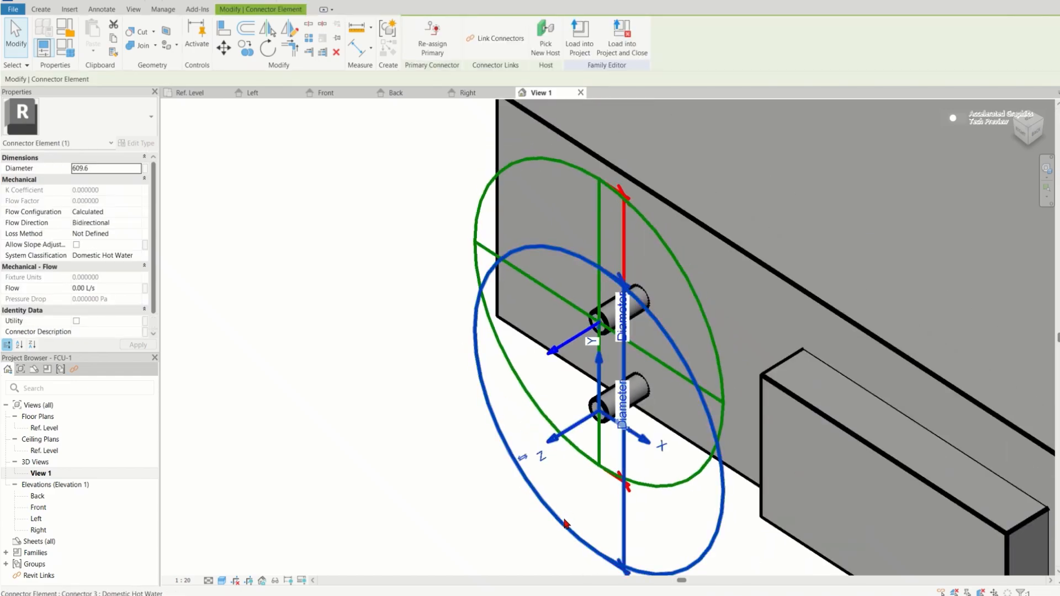
pyautogui.click(132, 224)
pyautogui.click(136, 223)
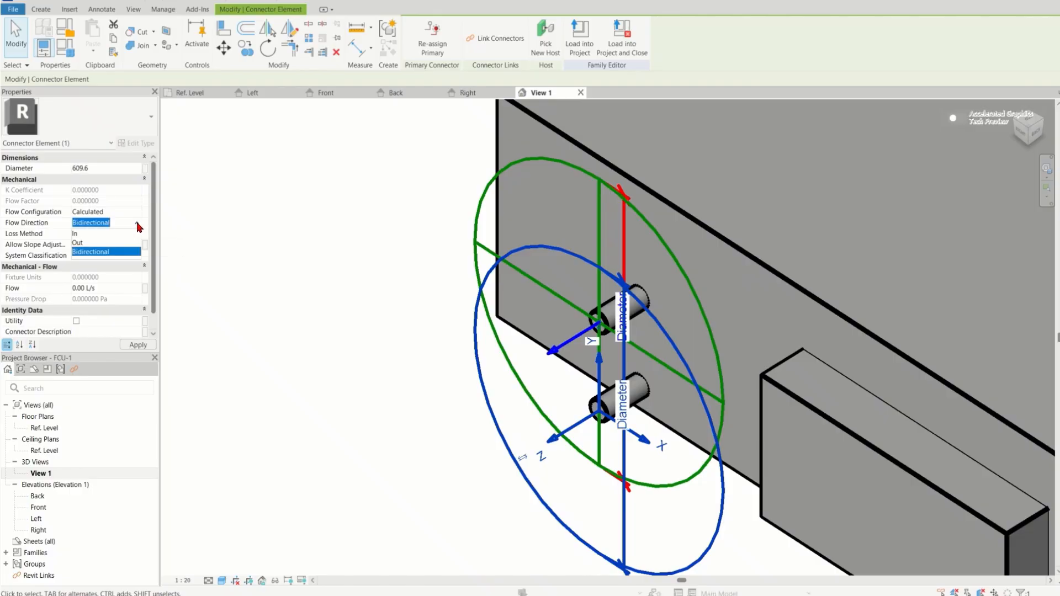
pyautogui.click(100, 243)
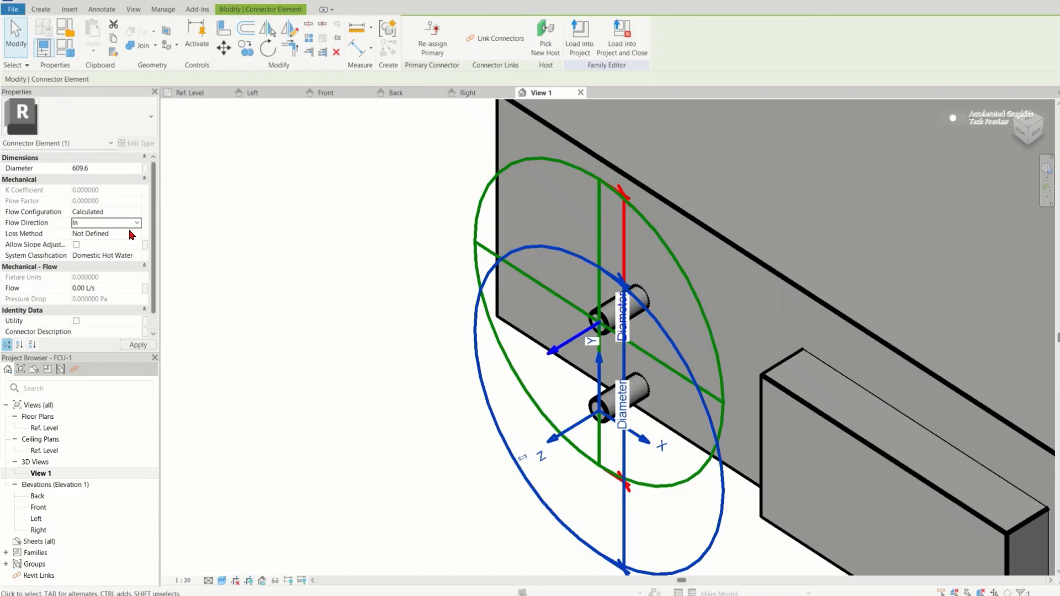
# Step: Keep the lower pipe connector's Loss Method at Not Defined and enable Allow Slope Adjustments
pyautogui.click(132, 234)
pyautogui.click(136, 234)
pyautogui.click(116, 246)
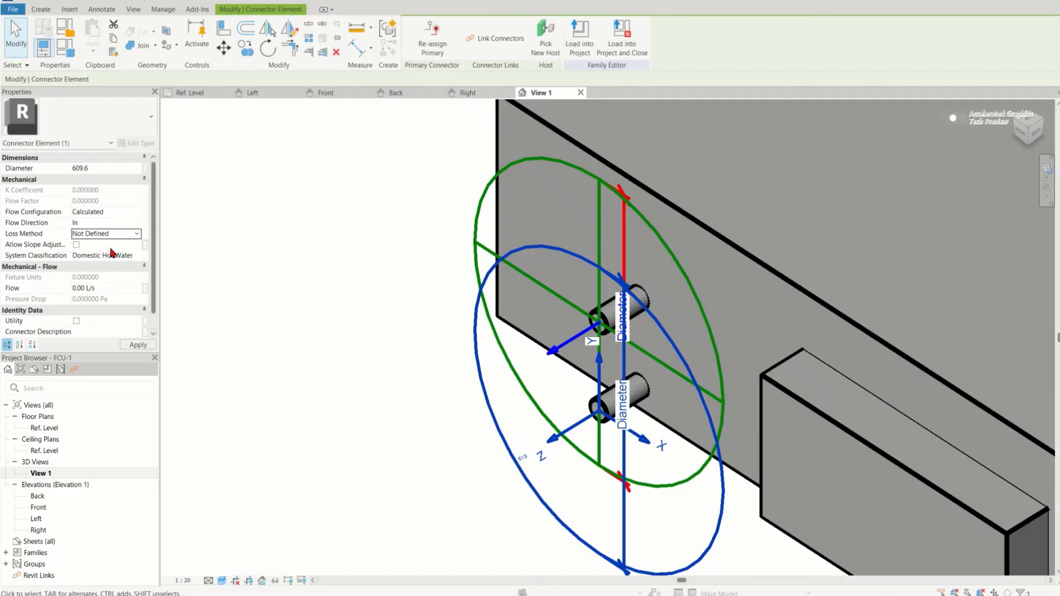
pyautogui.click(123, 247)
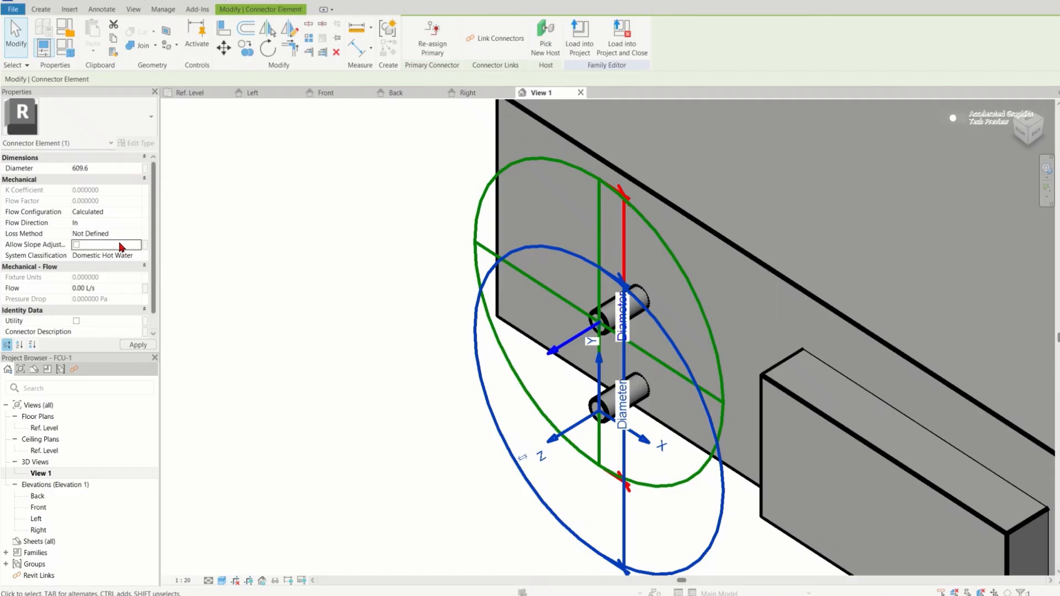
pyautogui.click(77, 245)
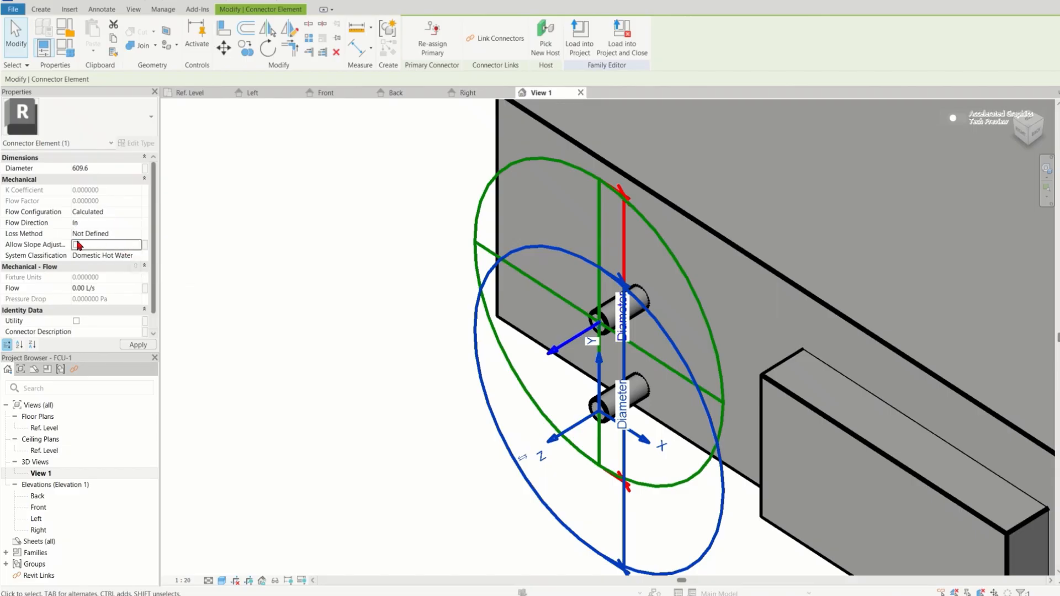
# Step: Review the lower pipe connector's System Classification options, keeping Domestic Hot Water, and look over its remaining properties
pyautogui.click(125, 256)
pyautogui.click(136, 256)
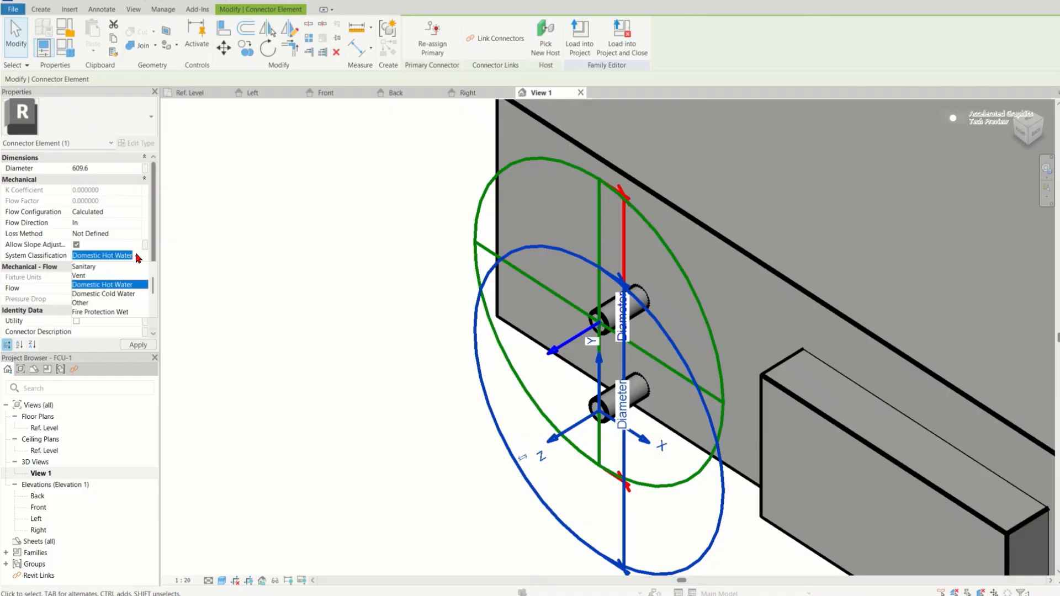
pyautogui.click(120, 285)
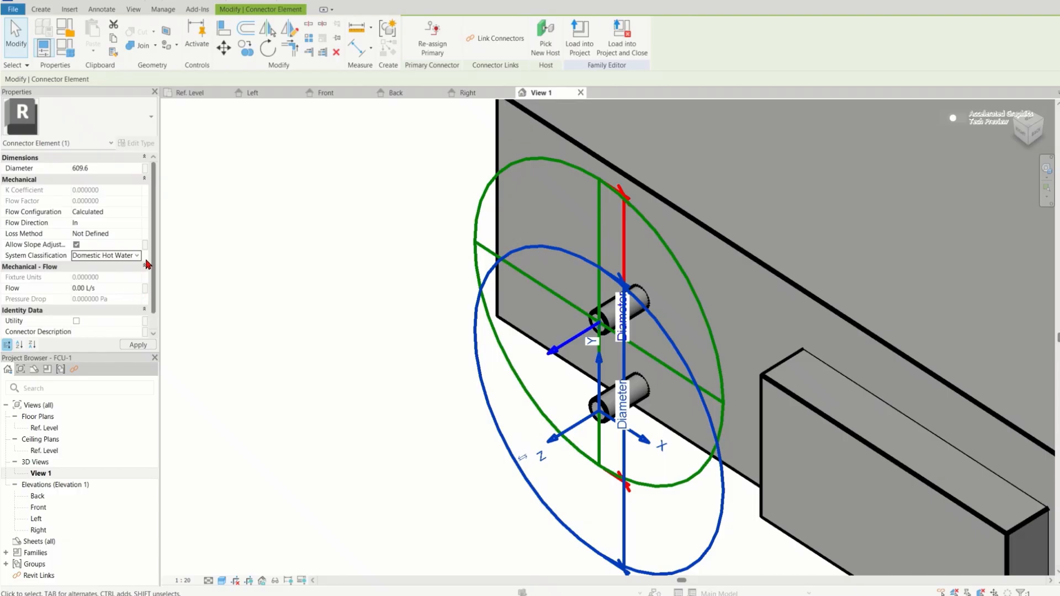
pyautogui.scroll(-1, 154, 286)
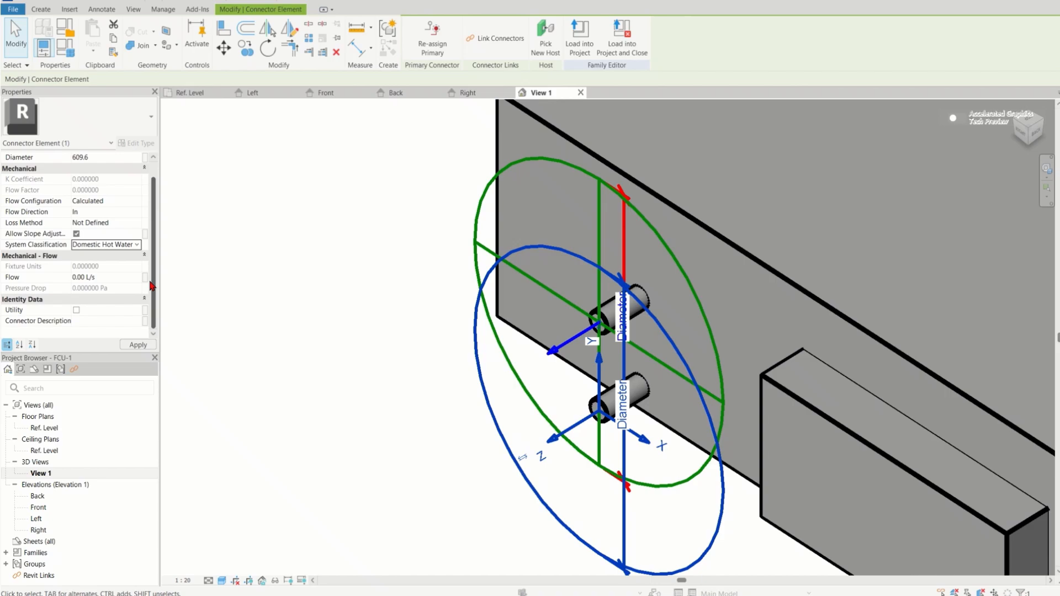
pyautogui.click(145, 237)
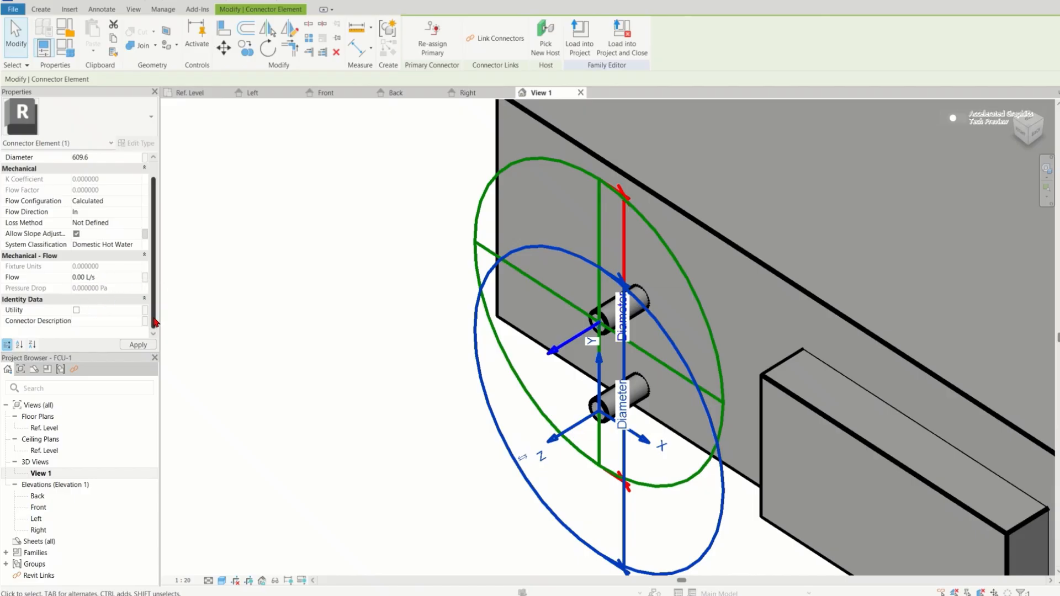
# Step: Set the lower pipe connector's Connector Description to HWS and deselect the connector
pyautogui.click(112, 320)
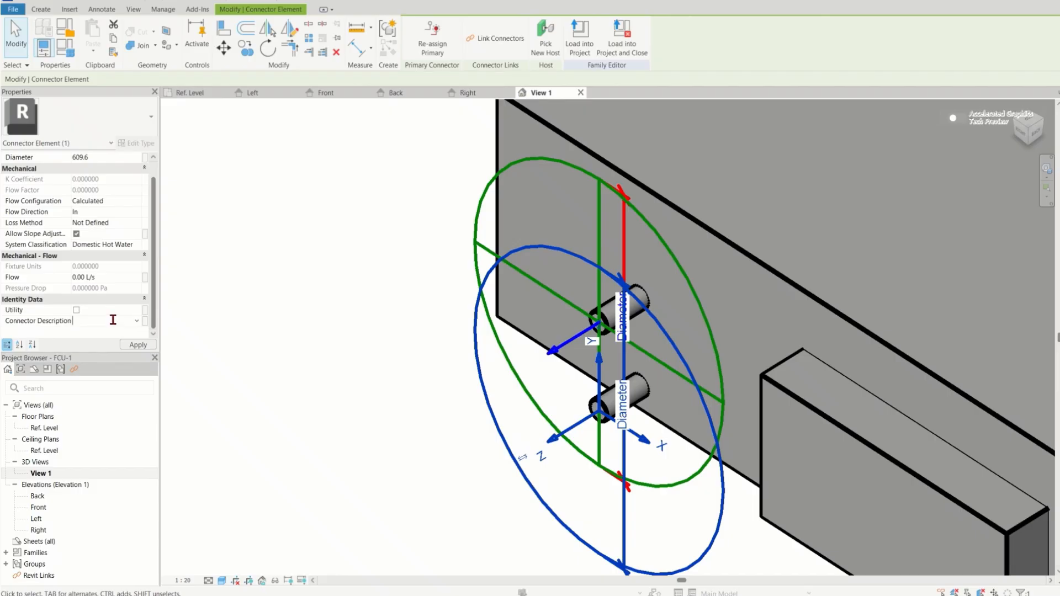
pyautogui.write('HWS')
pyautogui.click(151, 235)
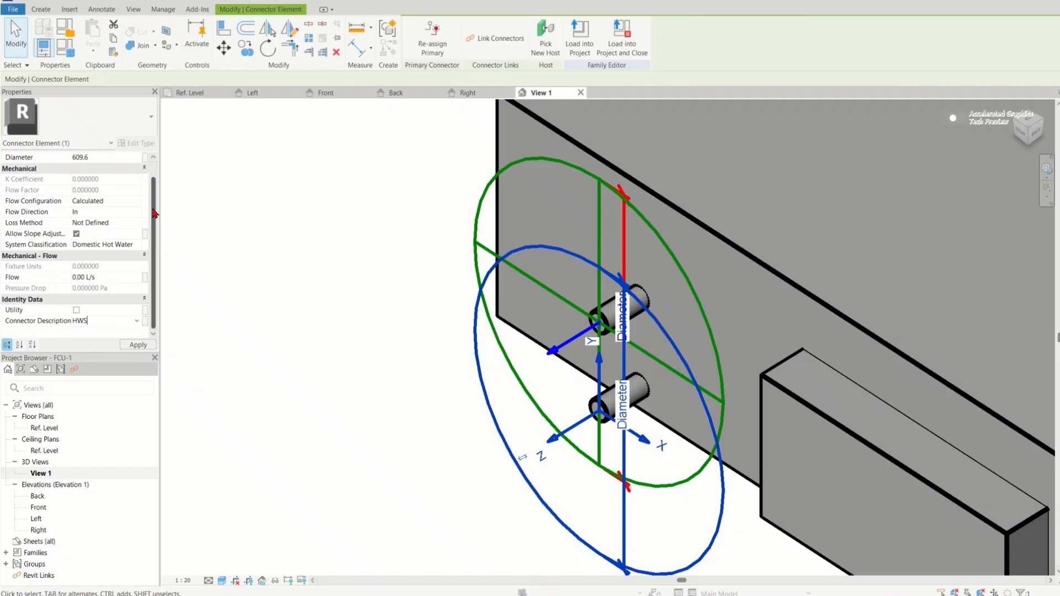
pyautogui.moveTo(152, 196); pyautogui.dragTo(151, 286)
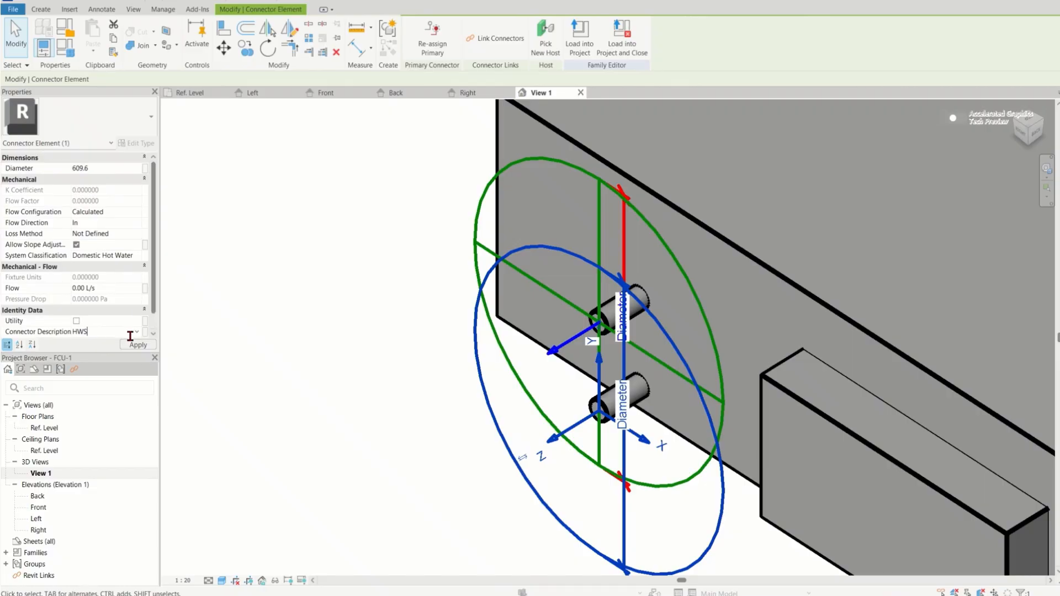
pyautogui.click(303, 323)
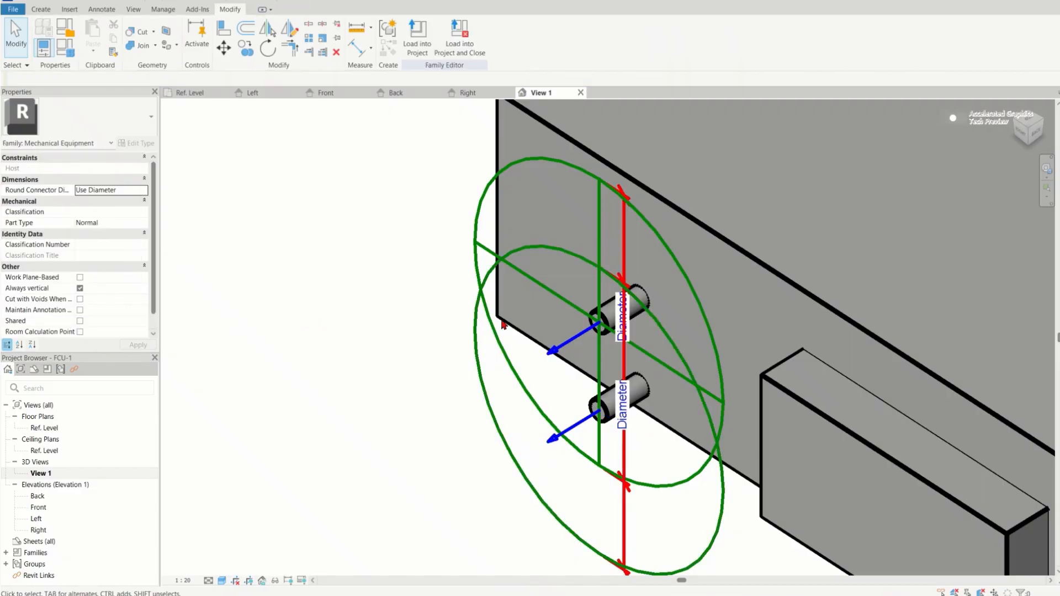
pyautogui.scroll(-5, 494, 314)
pyautogui.scroll(6, 562, 348)
pyautogui.scroll(2, 562, 348)
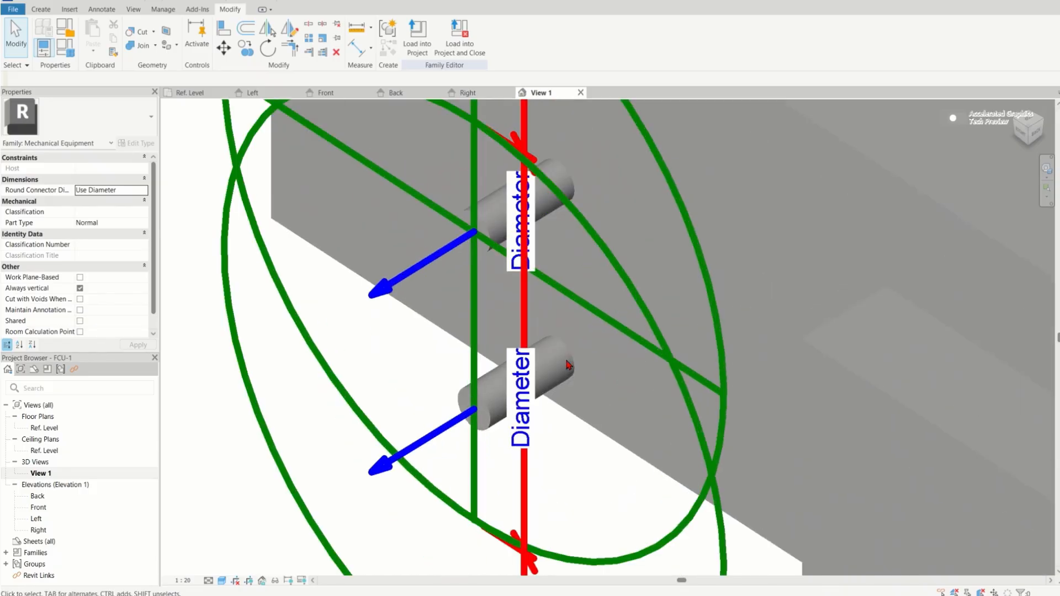
pyautogui.scroll(-5, 497, 397)
pyautogui.scroll(-3, 499, 397)
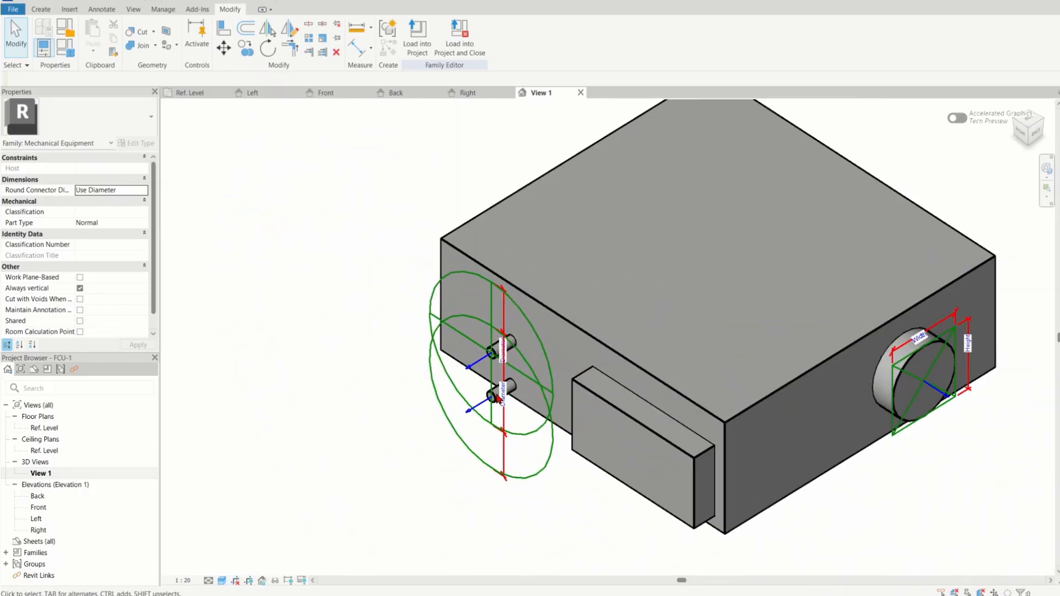
# Step: Place an Exhaust Air duct connector on the outer face of the rectangular duct stub and end connector placement
pyautogui.scroll(-1, 731, 393)
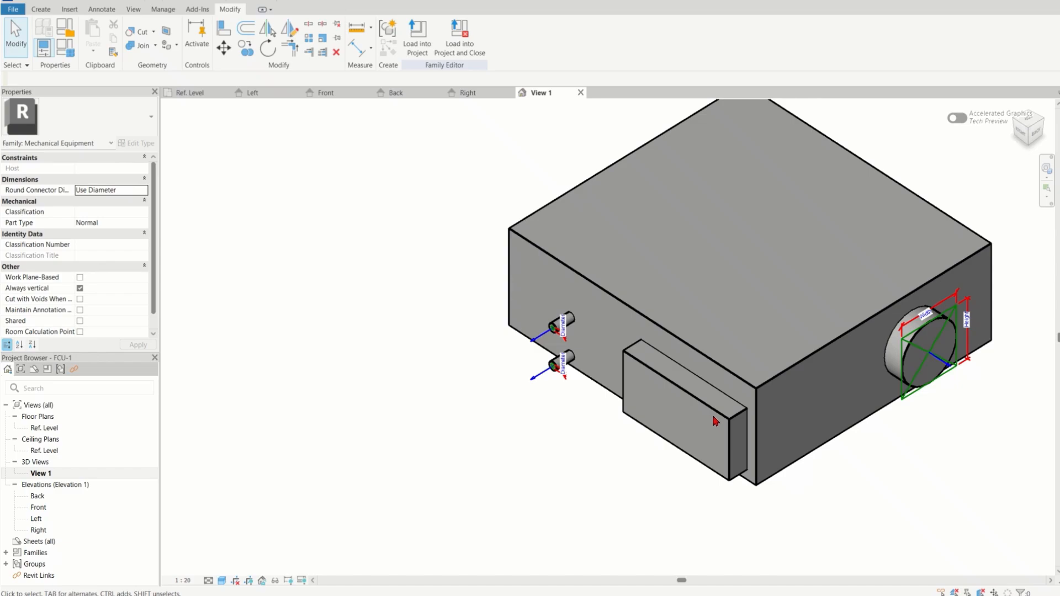
pyautogui.click(40, 10)
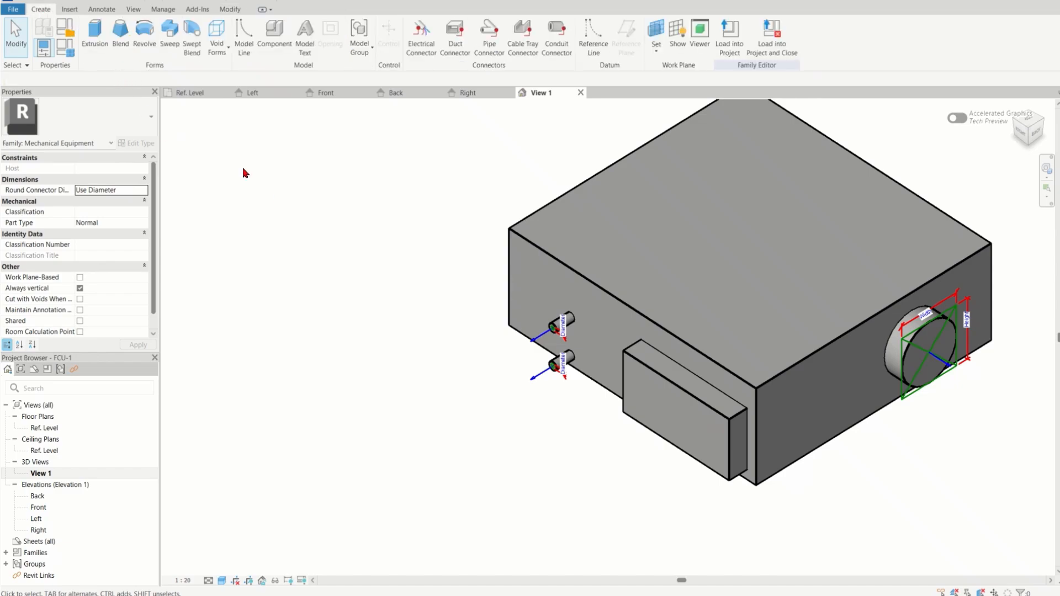
pyautogui.click(454, 36)
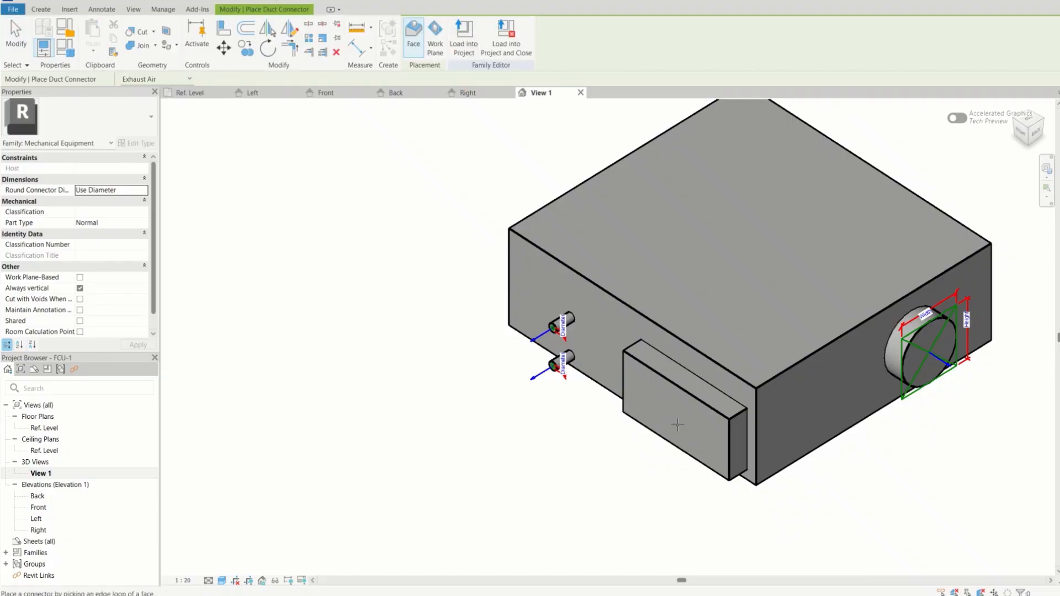
pyautogui.click(683, 403)
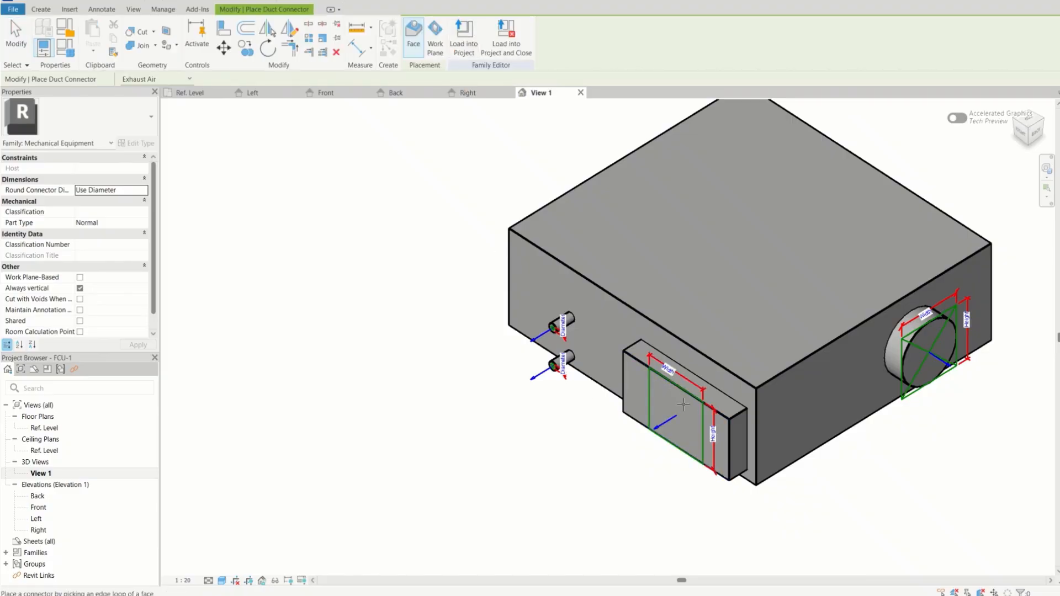
pyautogui.scroll(5, 708, 422)
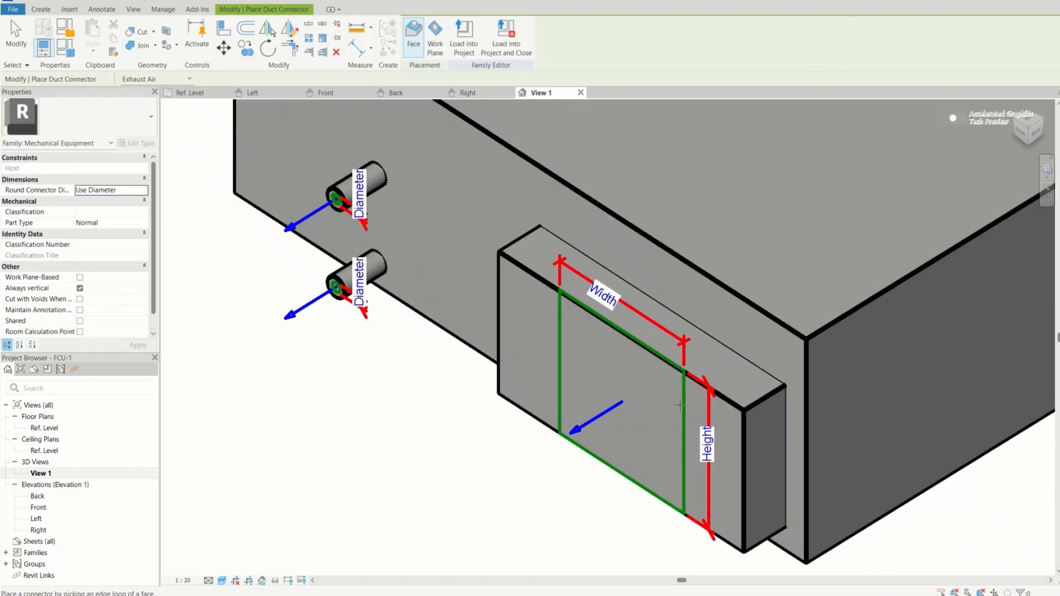
pyautogui.click(561, 311)
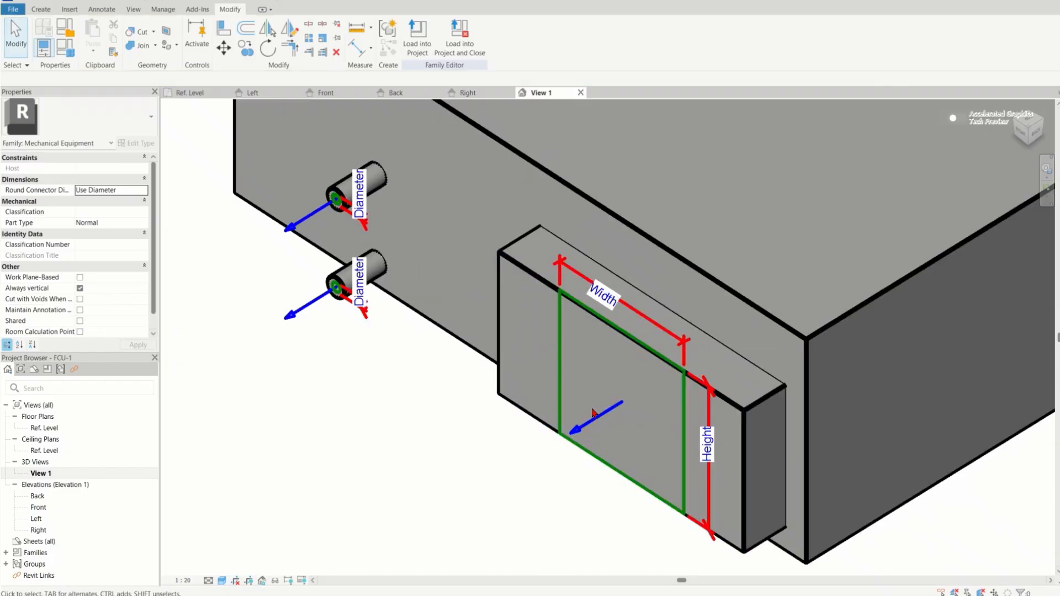
# Step: Select the rectangular duct connector and associate its Height with the Duct_Height family parameter
pyautogui.click(558, 363)
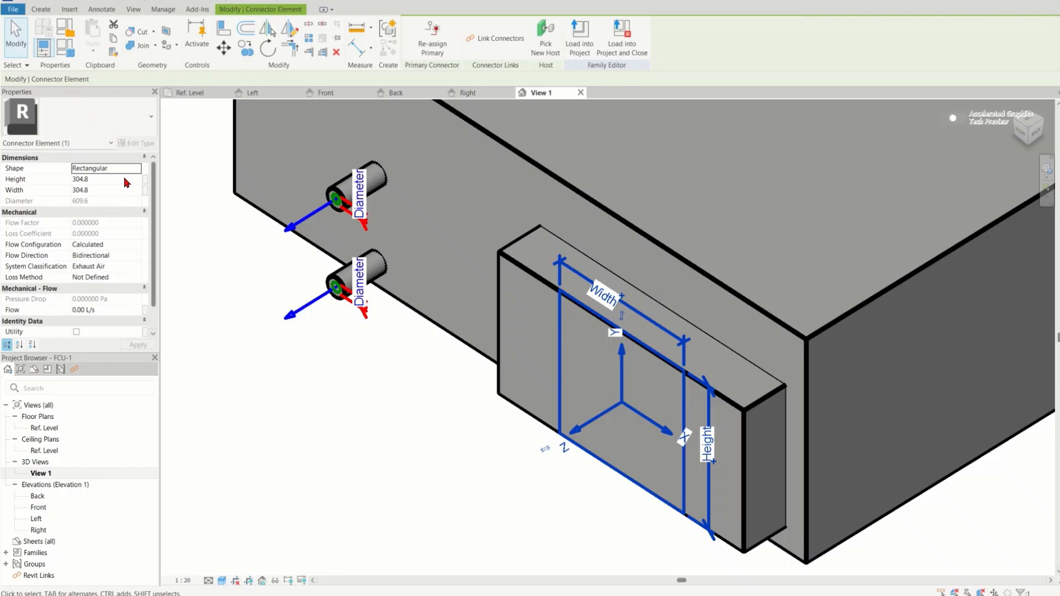
pyautogui.click(146, 181)
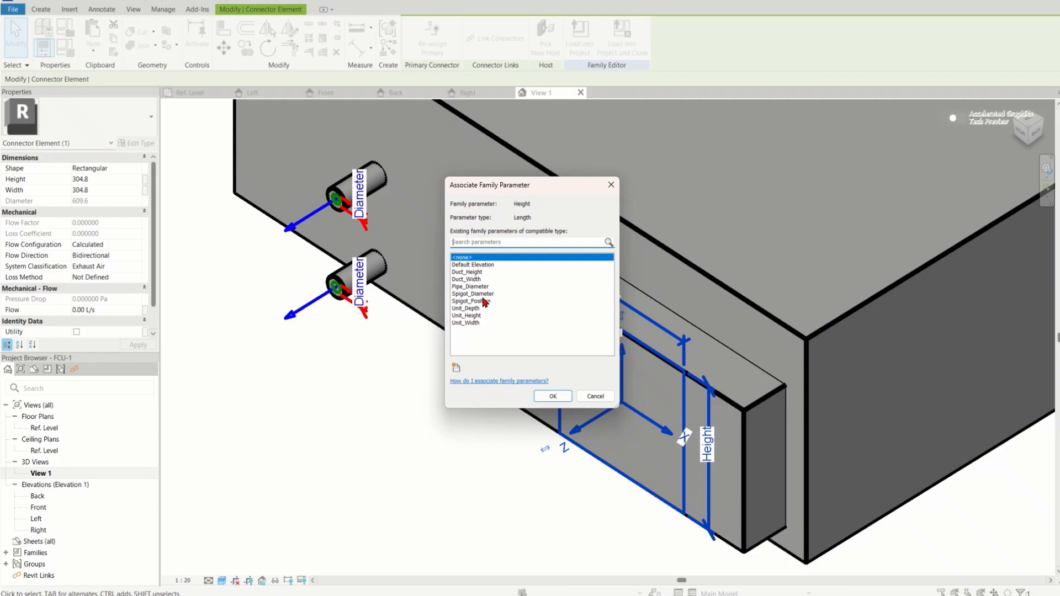
pyautogui.click(473, 273)
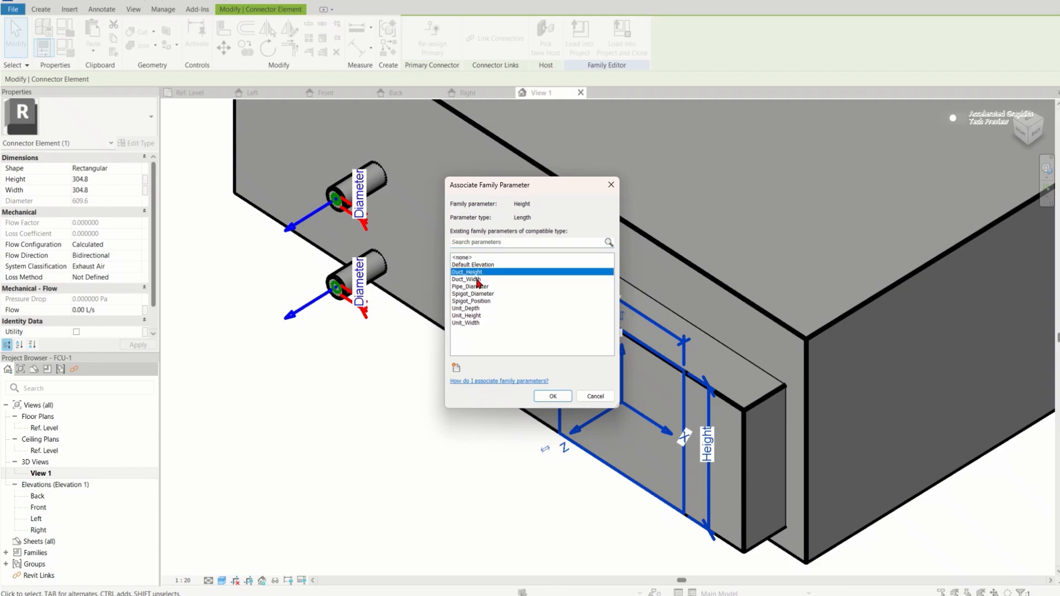
pyautogui.click(541, 396)
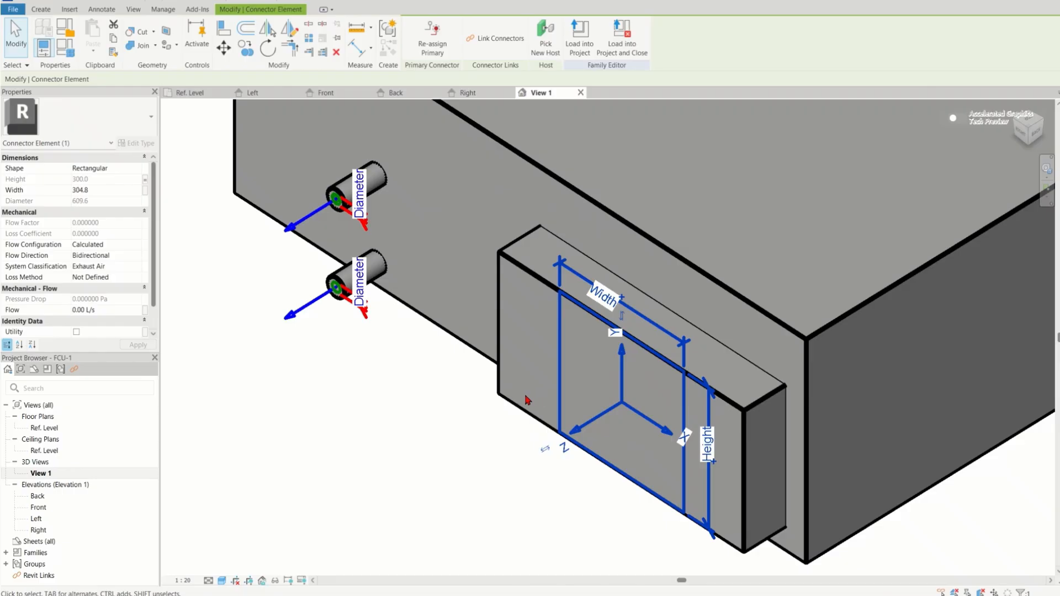
# Step: Associate the rectangular duct connector's Width with the Duct_Width family parameter and deselect the connector
pyautogui.click(81, 192)
pyautogui.click(144, 191)
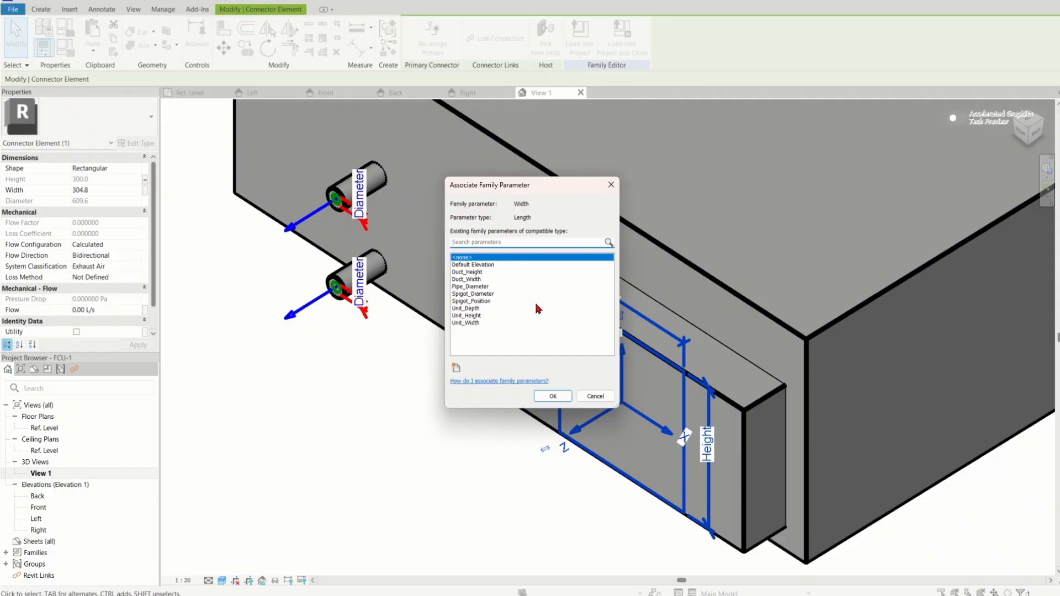
pyautogui.click(474, 280)
pyautogui.click(552, 396)
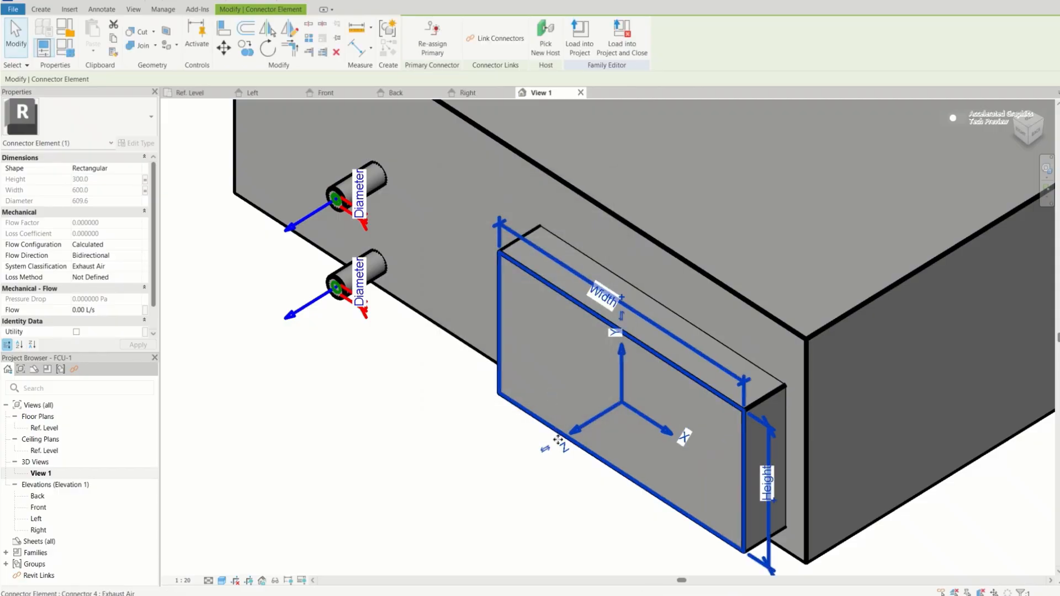
pyautogui.click(551, 490)
# Step: Reselect the rectangular duct connector, keep its Flow Configuration at Calculated and set its System Classification to Supply Air
pyautogui.scroll(-1, 571, 410)
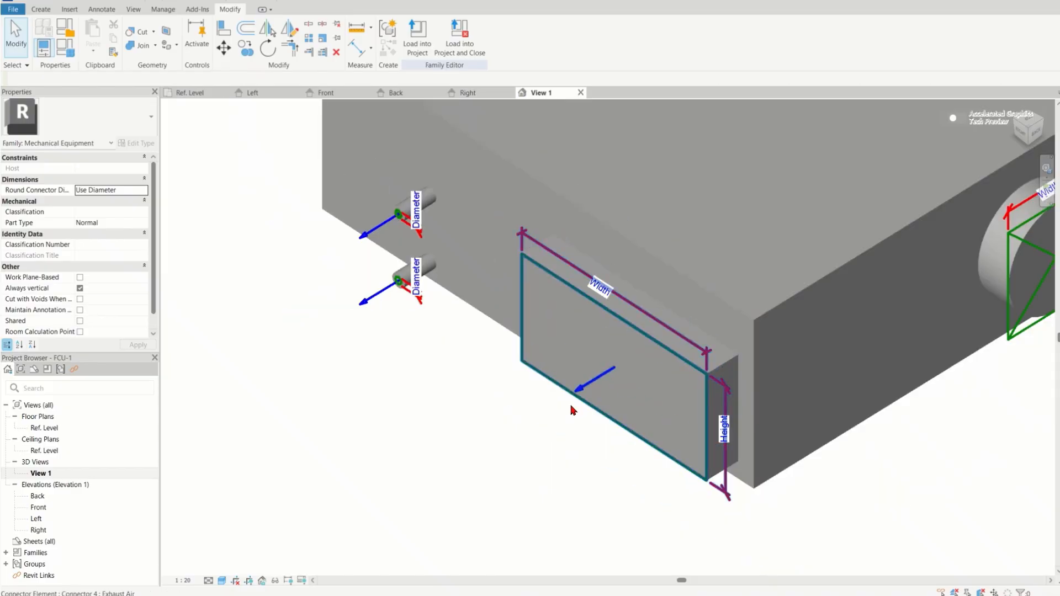
pyautogui.scroll(1, 545, 470)
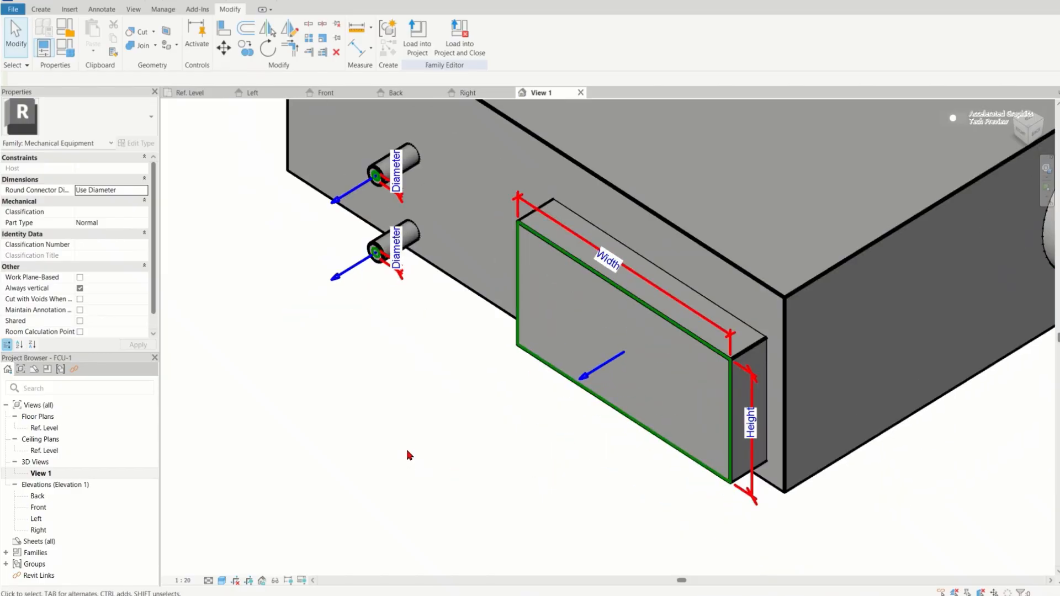
pyautogui.click(604, 293)
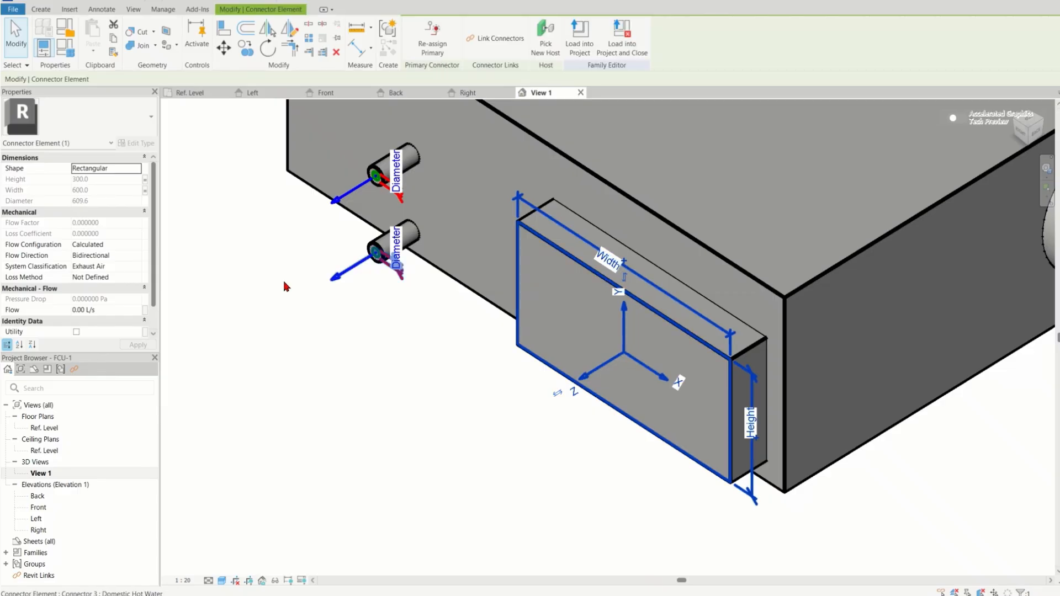
pyautogui.click(111, 245)
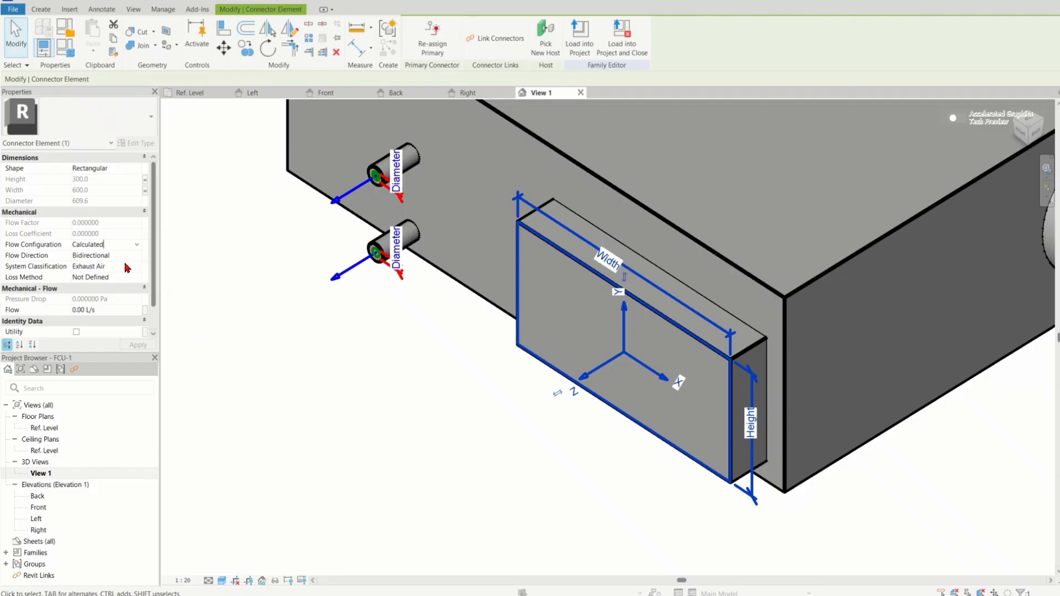
pyautogui.scroll(-1, 153, 260)
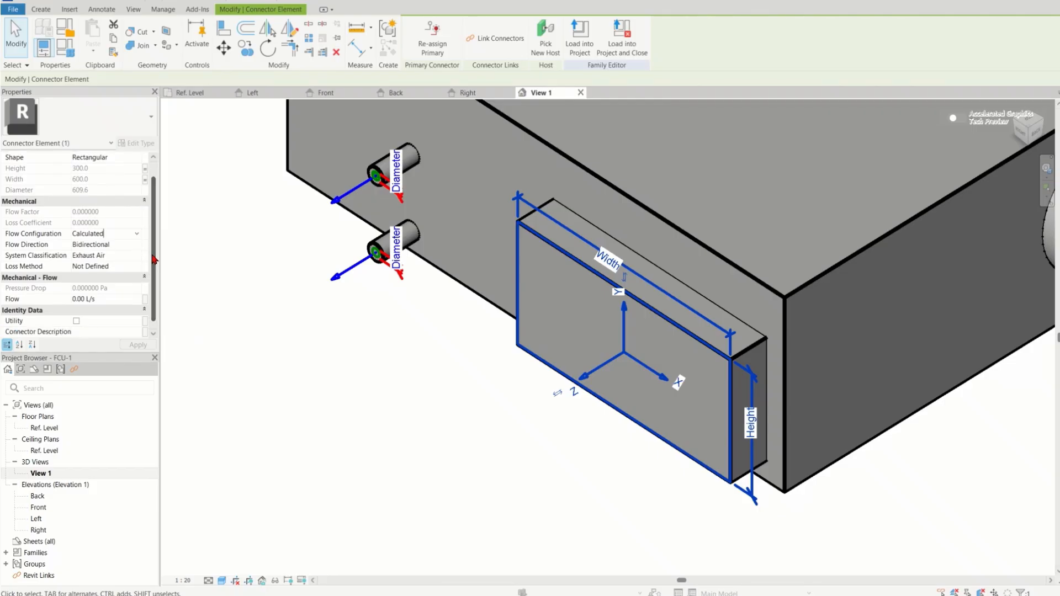
pyautogui.click(108, 257)
pyautogui.click(114, 257)
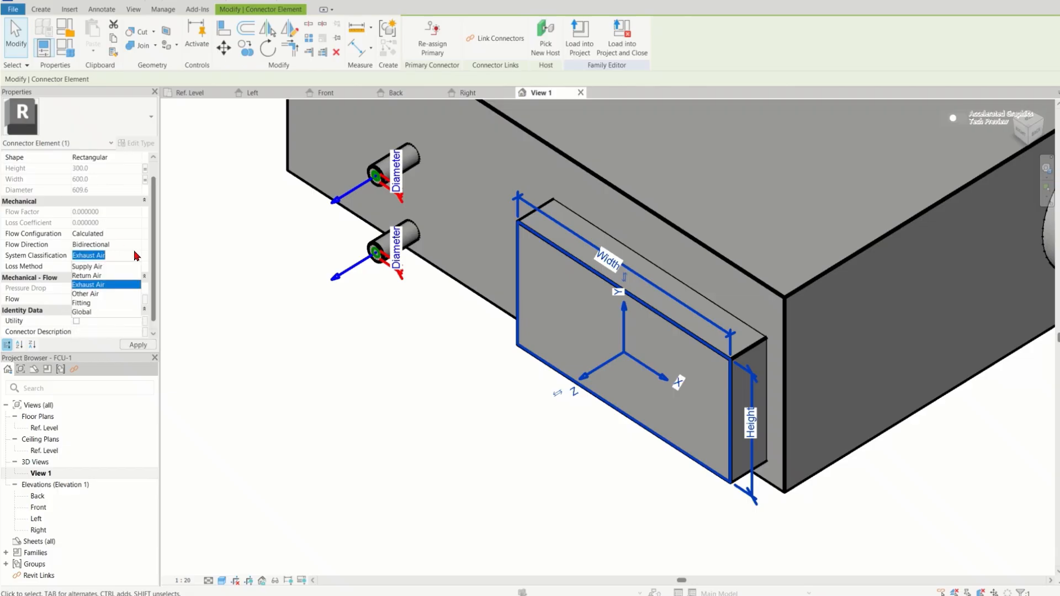
pyautogui.click(105, 266)
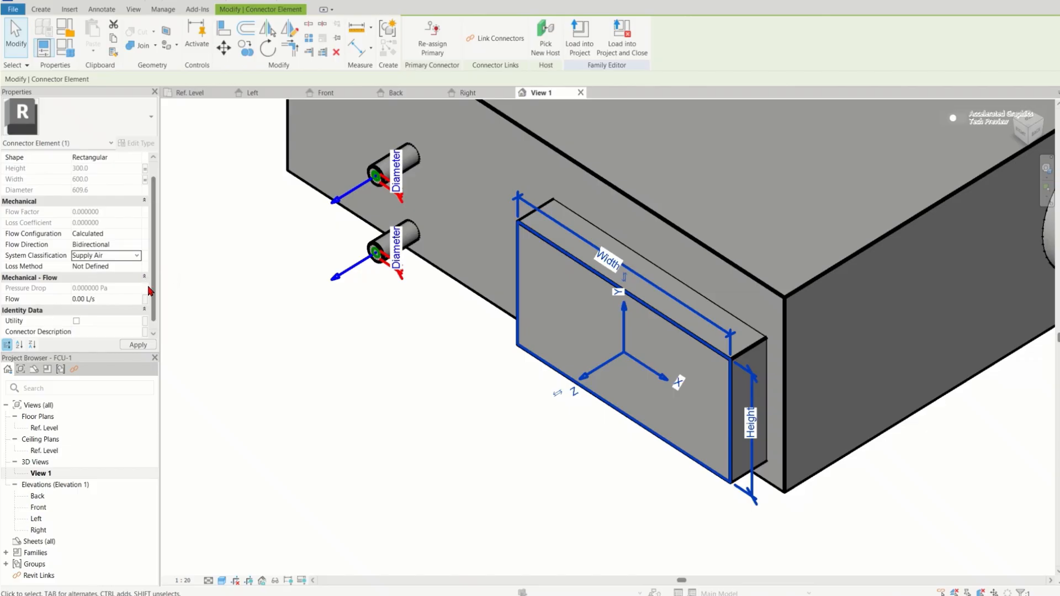
# Step: Enter SA Connector as the rectangular duct connector's description, set its Flow Direction to Out and deselect it
pyautogui.scroll(-1, 158, 287)
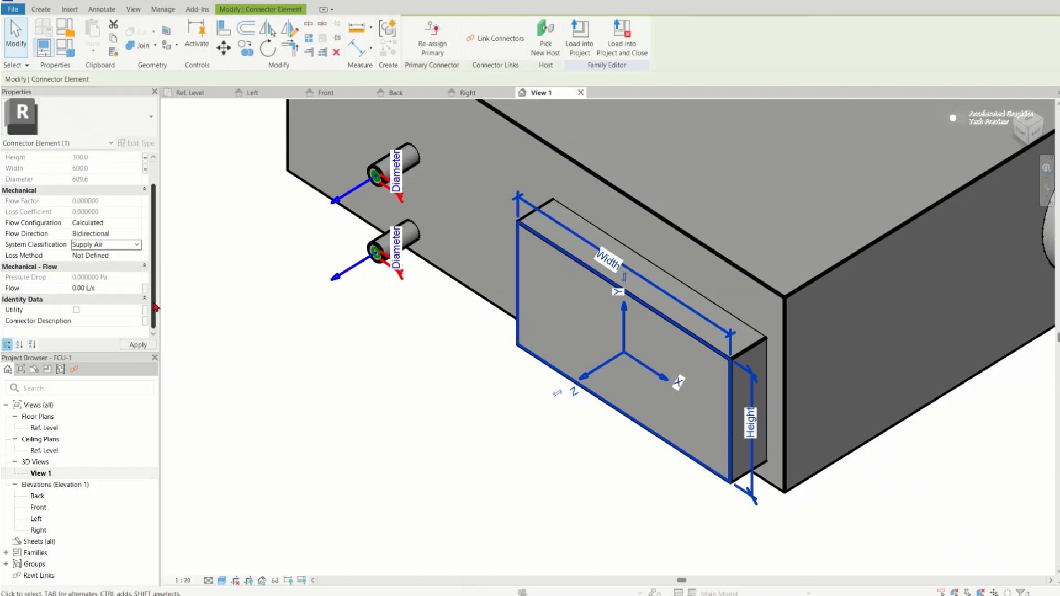
pyautogui.click(106, 312)
pyautogui.click(111, 320)
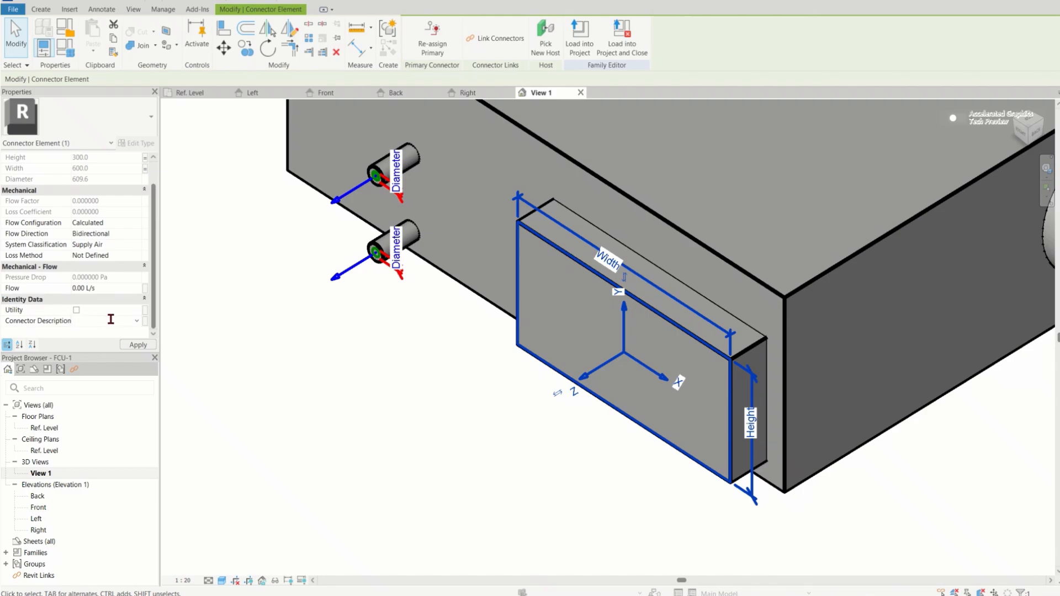
pyautogui.write('SA Connector')
pyautogui.click(136, 234)
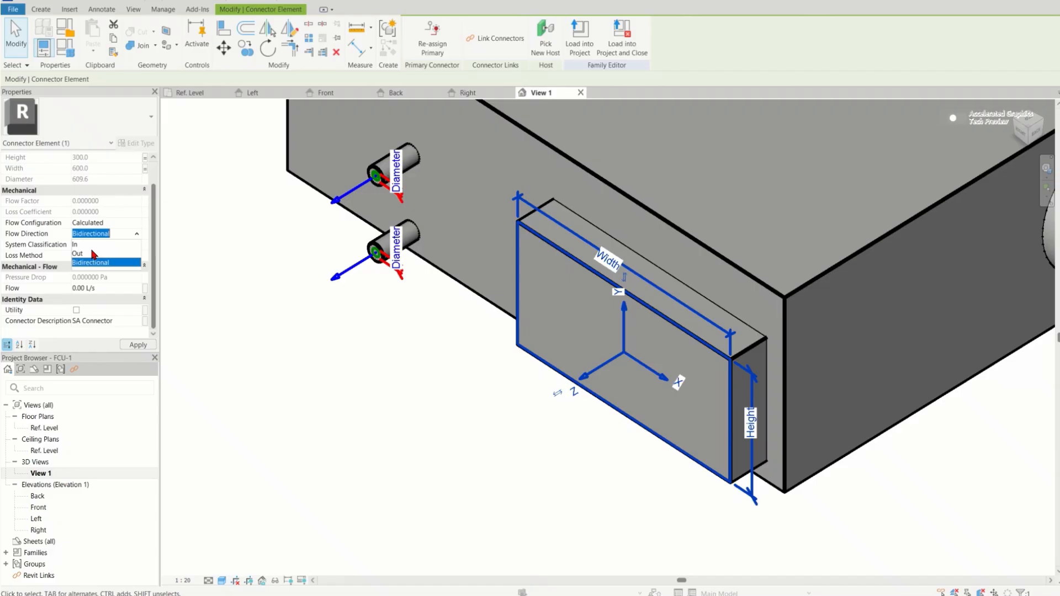
pyautogui.click(87, 251)
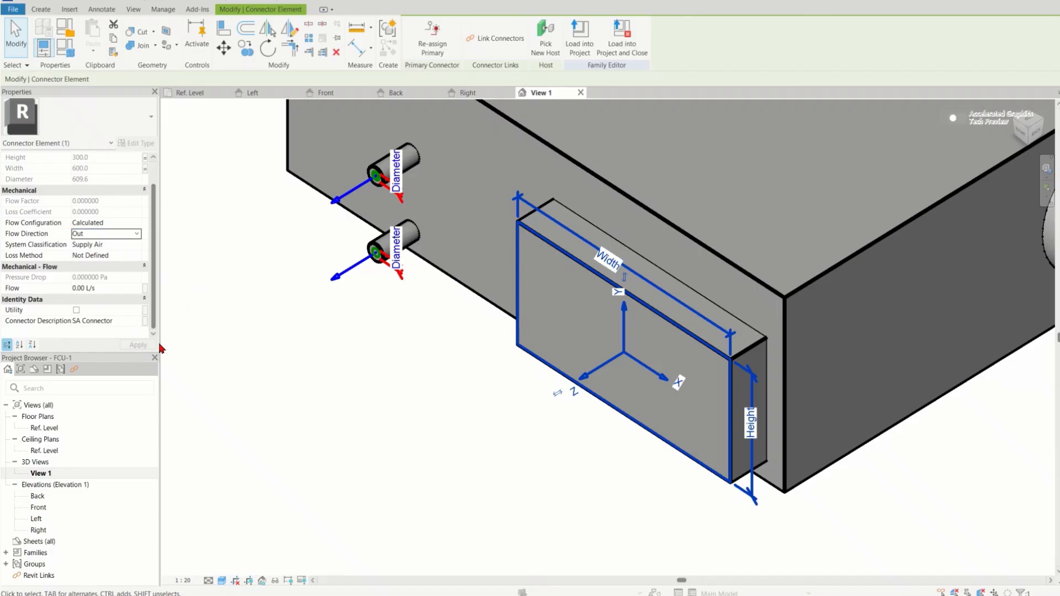
pyautogui.click(238, 349)
# Step: Create a new object style subcategory named Fan Coil Unit under Mechanical Equipment
pyautogui.scroll(4, 563, 379)
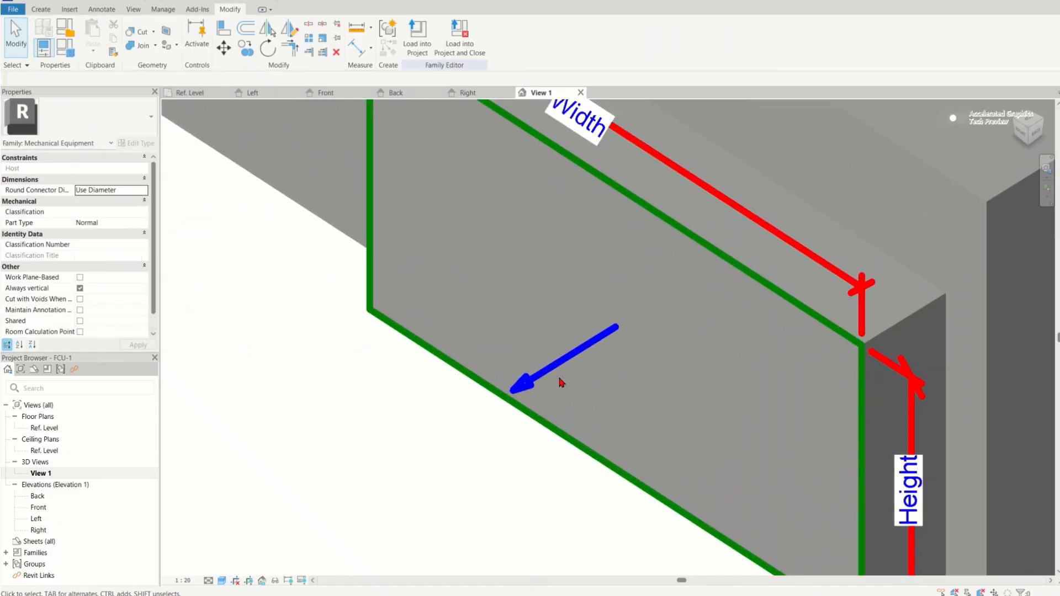
pyautogui.scroll(-4, 527, 390)
pyautogui.scroll(-6, 527, 389)
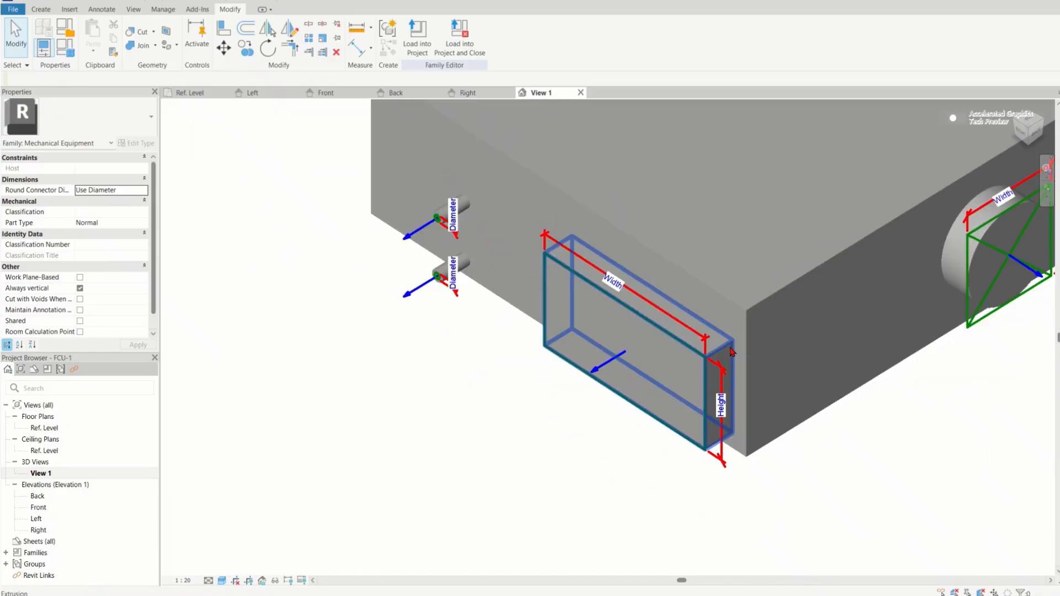
pyautogui.scroll(2, 802, 177)
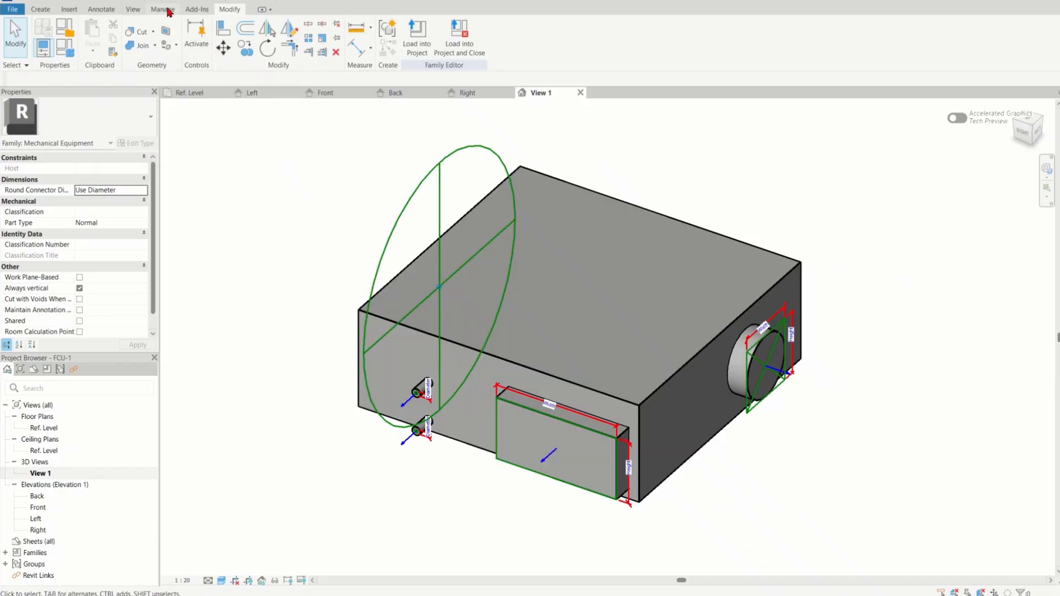
pyautogui.click(163, 10)
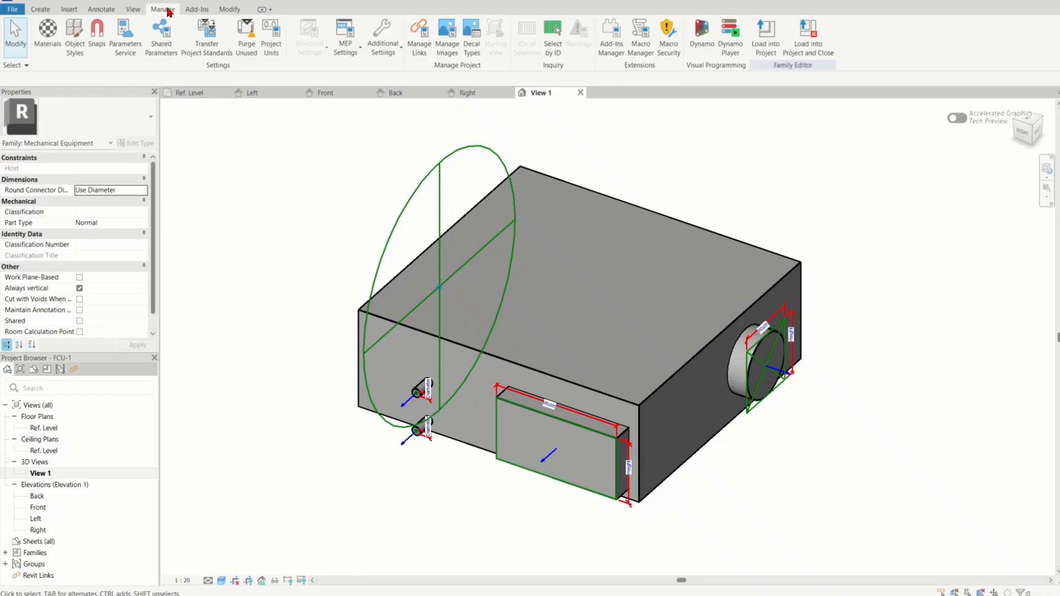
pyautogui.click(75, 34)
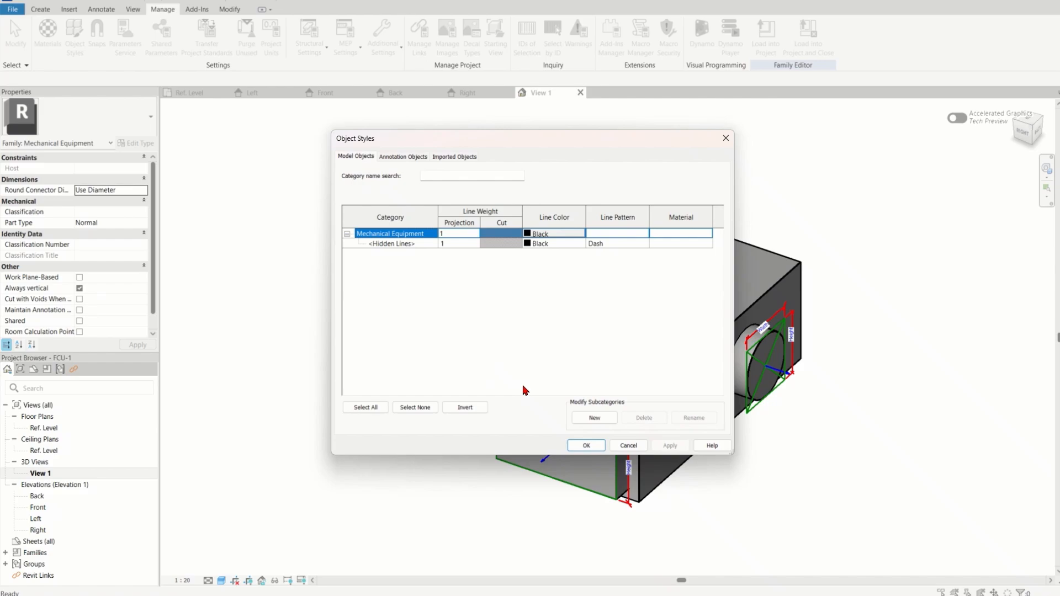
pyautogui.click(586, 421)
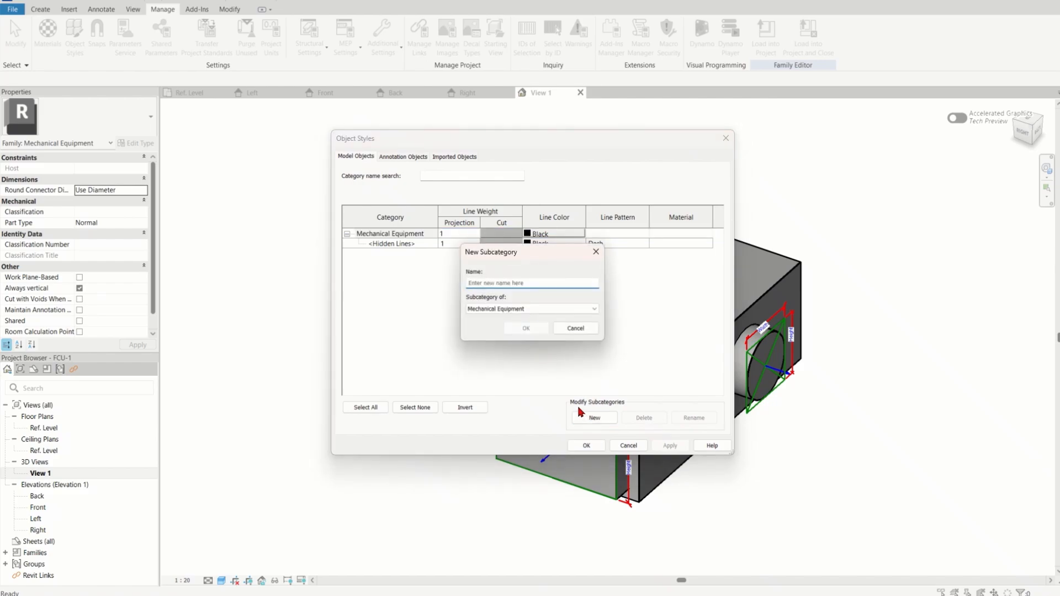
pyautogui.write('Fan Coil Unit')
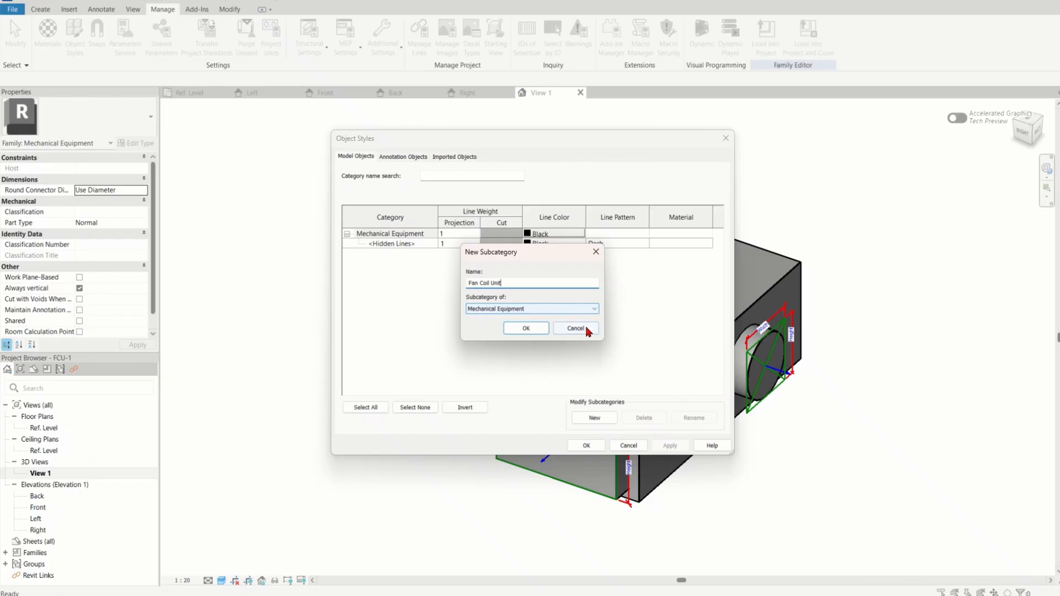
pyautogui.click(533, 330)
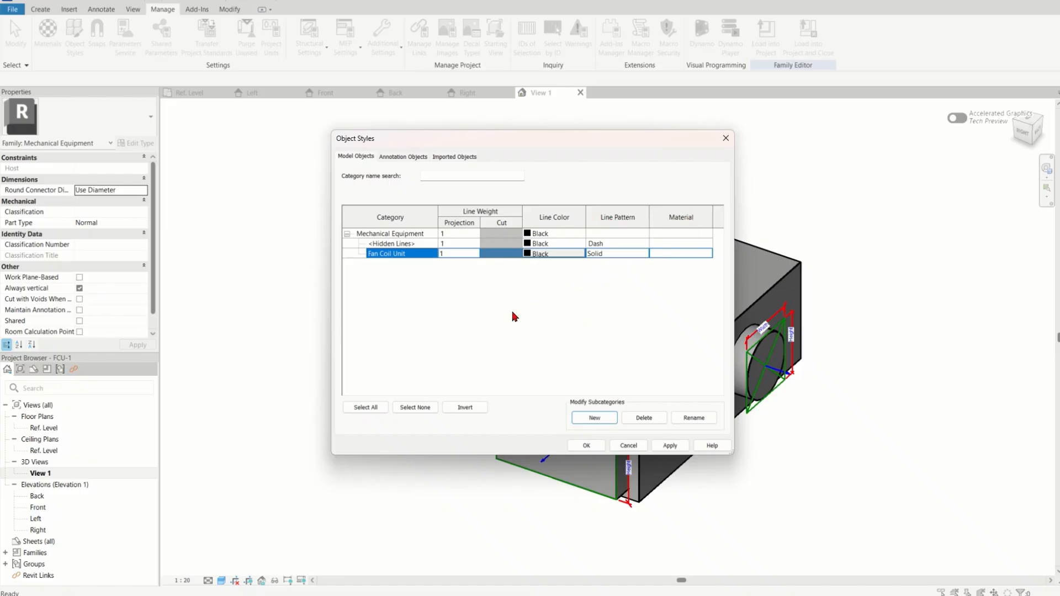
# Step: Set the line color of the Fan Coil Unit subcategory to red
pyautogui.click(531, 255)
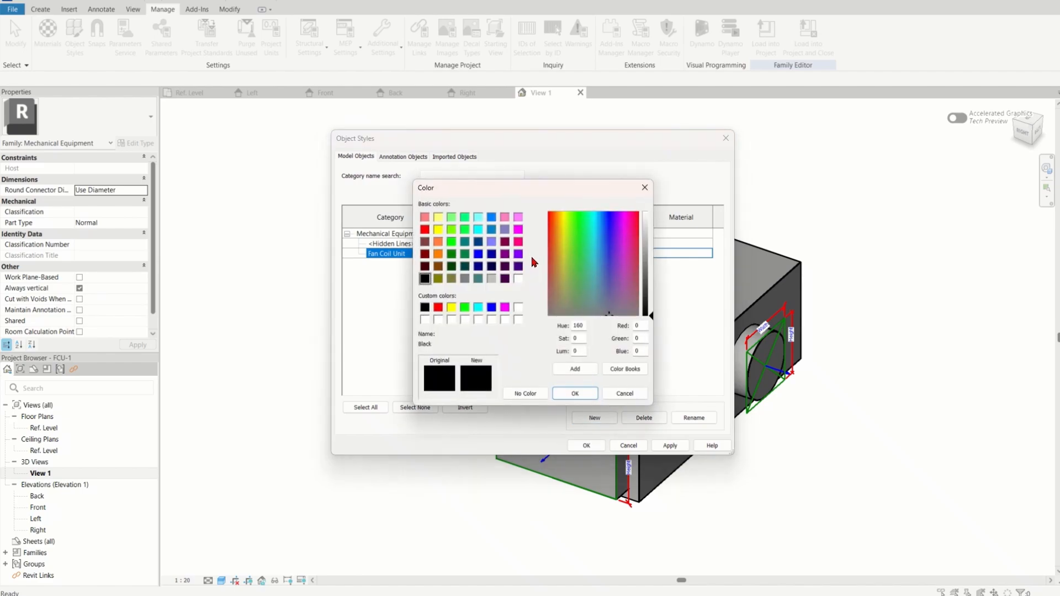
pyautogui.click(440, 307)
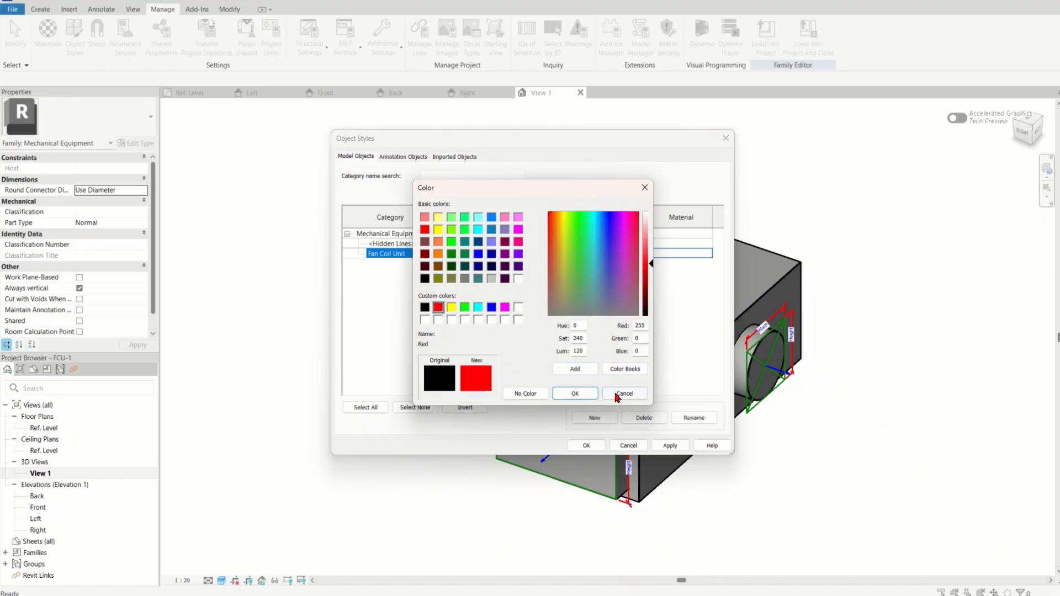
pyautogui.click(575, 394)
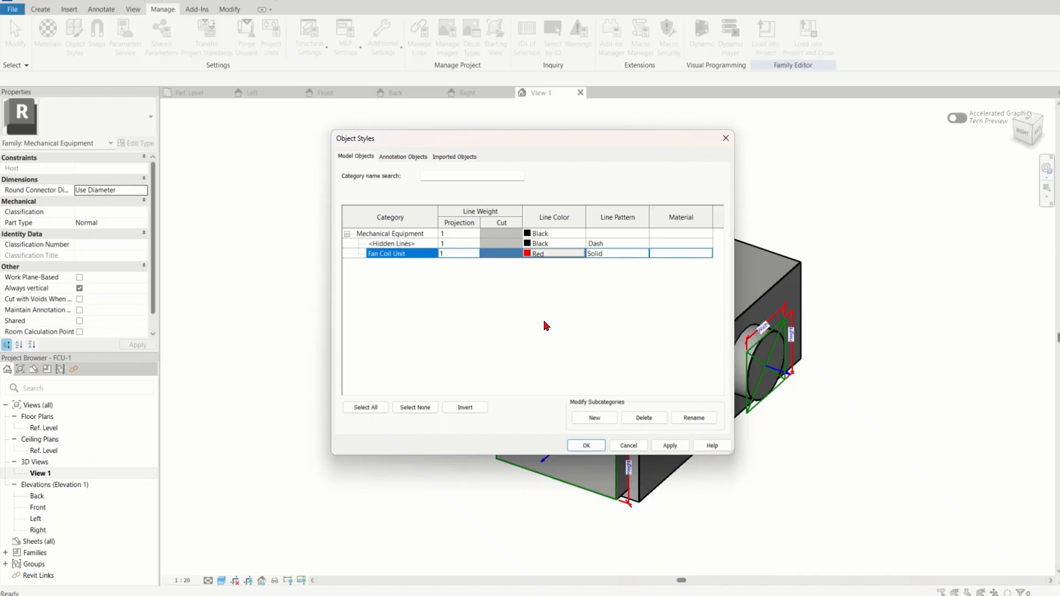
# Step: Set the Fan Coil Unit subcategory's line color to gray, RGB 192-192-192, and accept the object styles
pyautogui.click(531, 256)
pyautogui.click(491, 278)
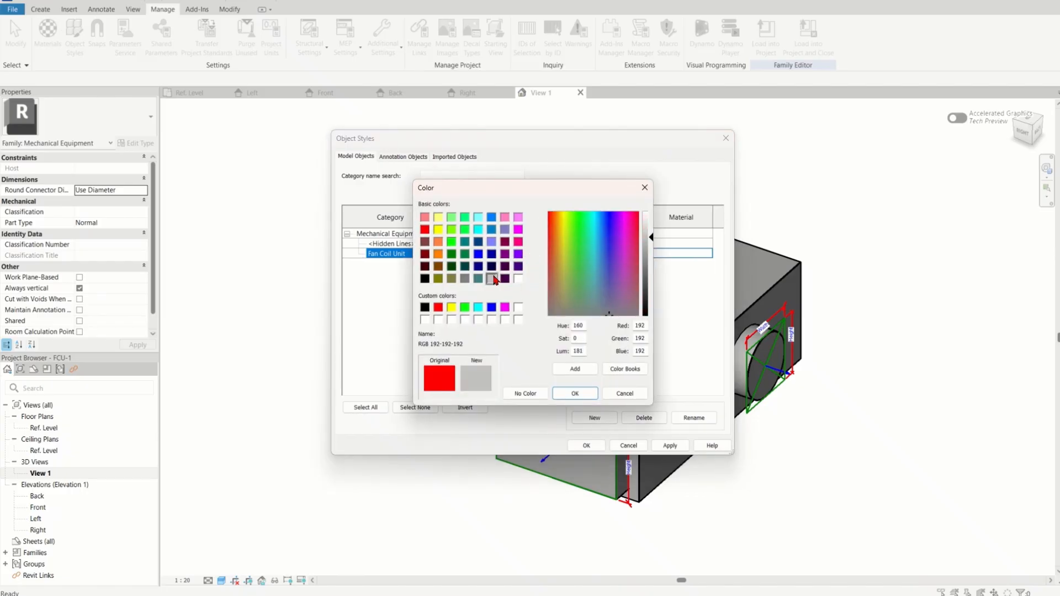
pyautogui.click(564, 392)
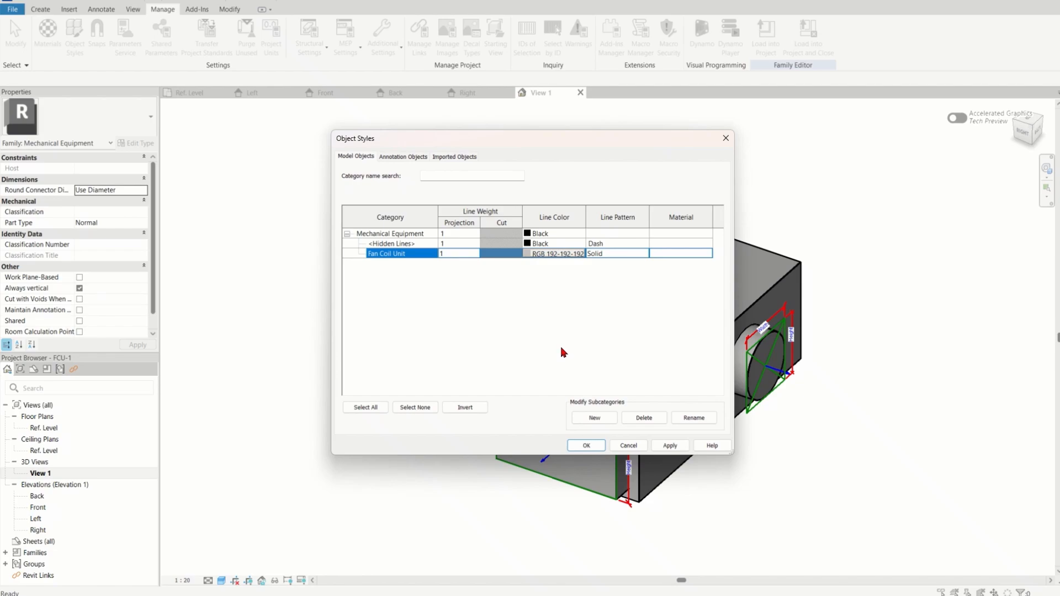
pyautogui.click(586, 445)
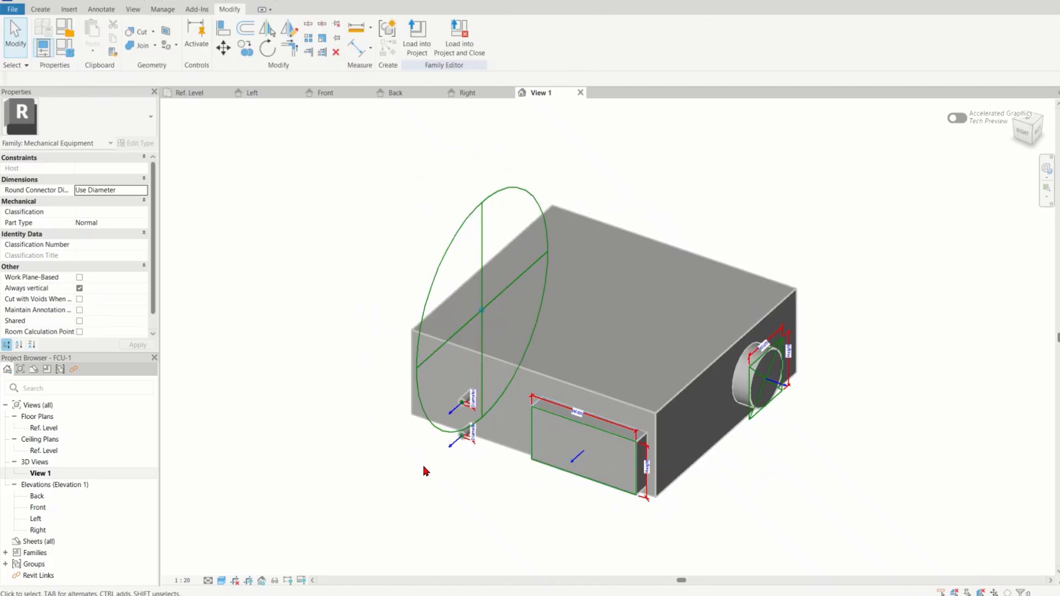
# Step: Select the whole unit and filter out the connector elements so only the Fan Coil Unit extrusions stay selected
pyautogui.moveTo(810, 510); pyautogui.dragTo(312, 175)
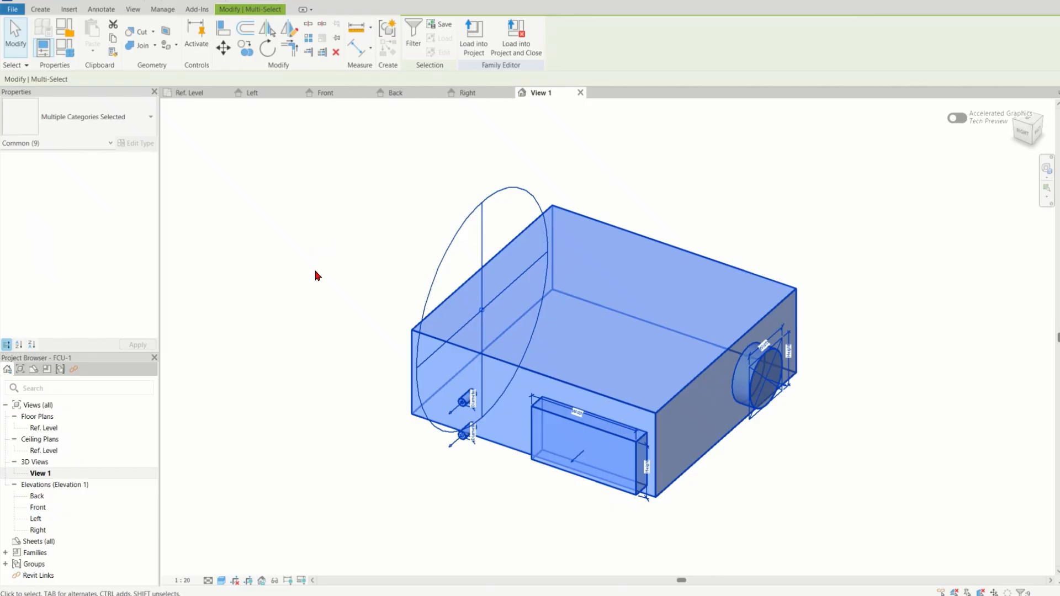
pyautogui.click(320, 305)
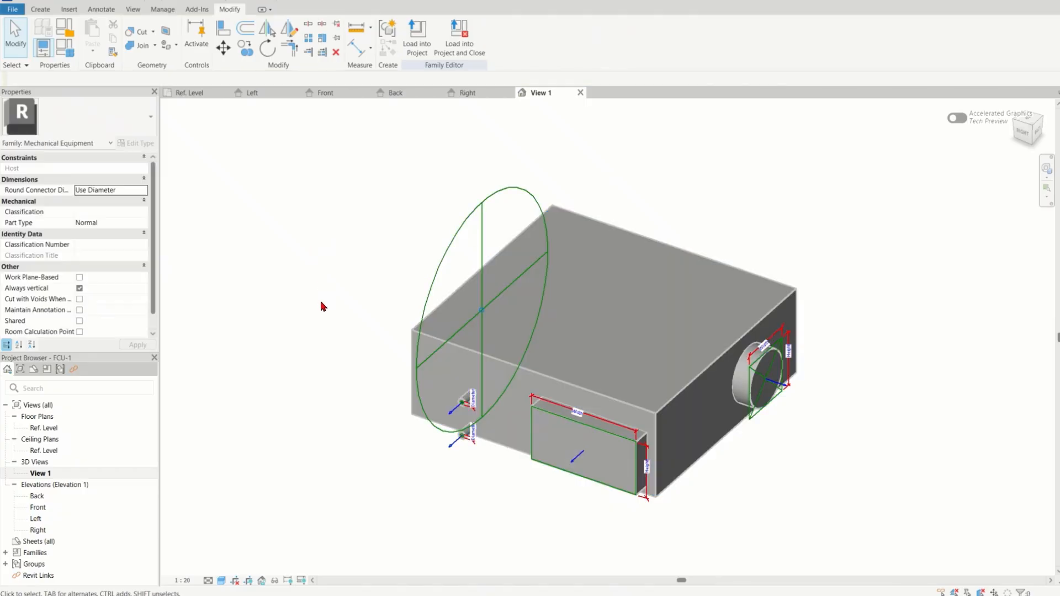
pyautogui.moveTo(863, 525); pyautogui.dragTo(305, 164)
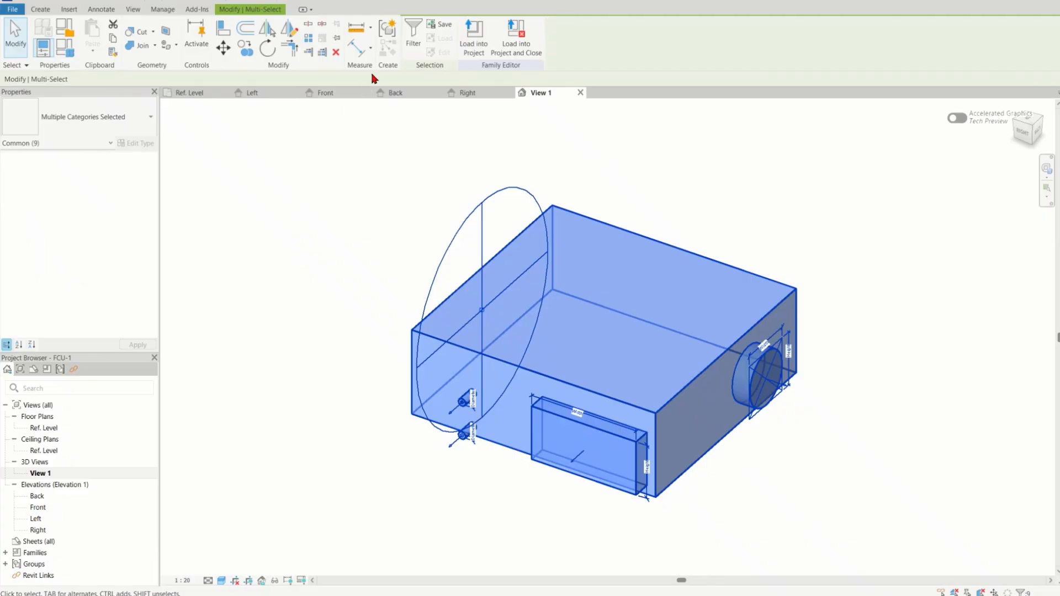
pyautogui.click(413, 30)
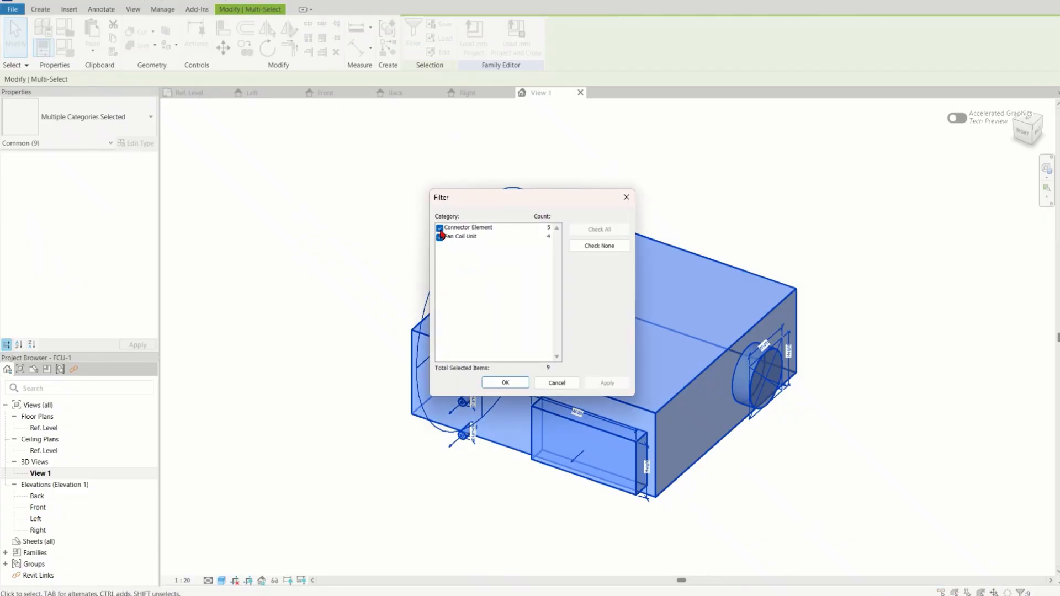
pyautogui.click(440, 228)
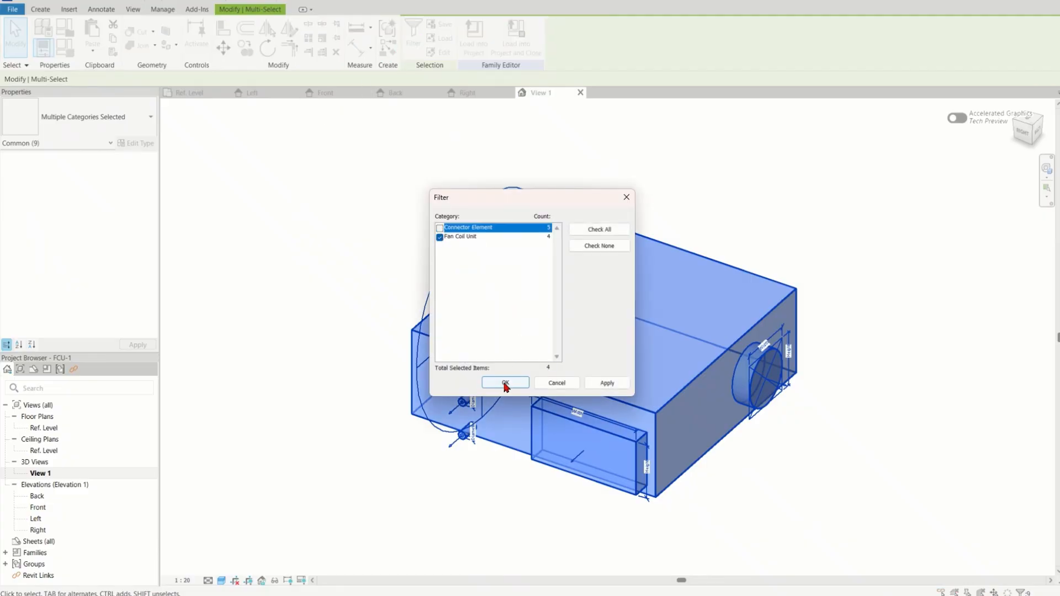
pyautogui.click(603, 385)
pyautogui.click(490, 383)
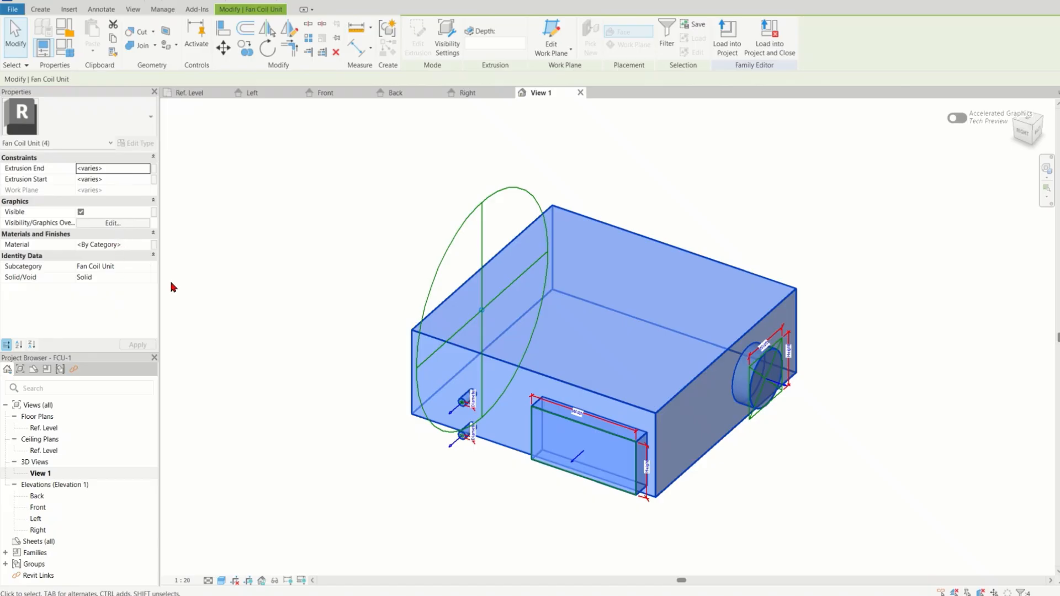
# Step: Look at the materials available for the selected Fan Coil Unit extrusions without assigning one, and clear the selection
pyautogui.click(134, 244)
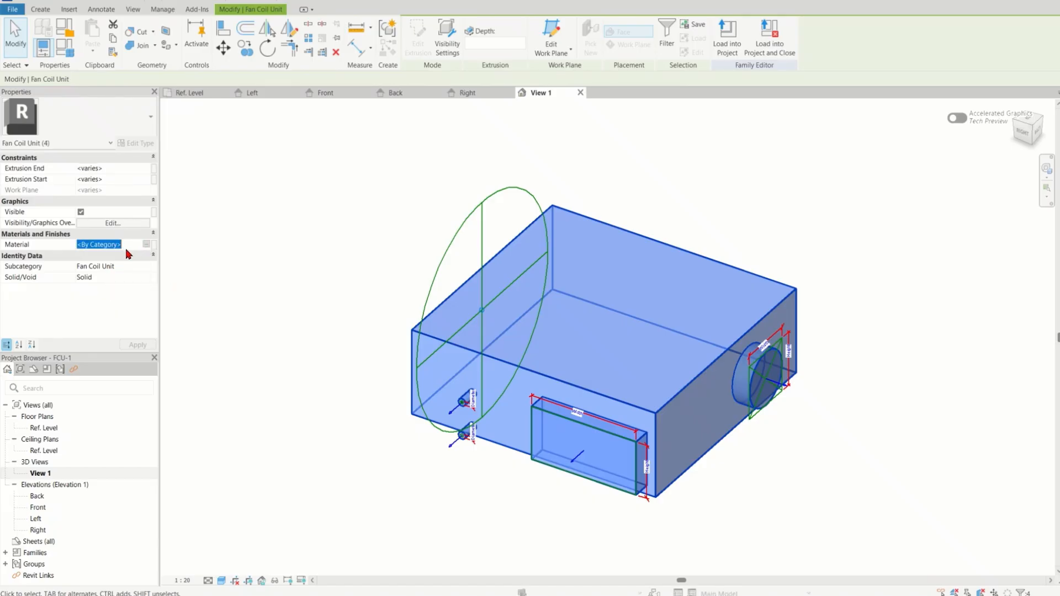
pyautogui.click(147, 244)
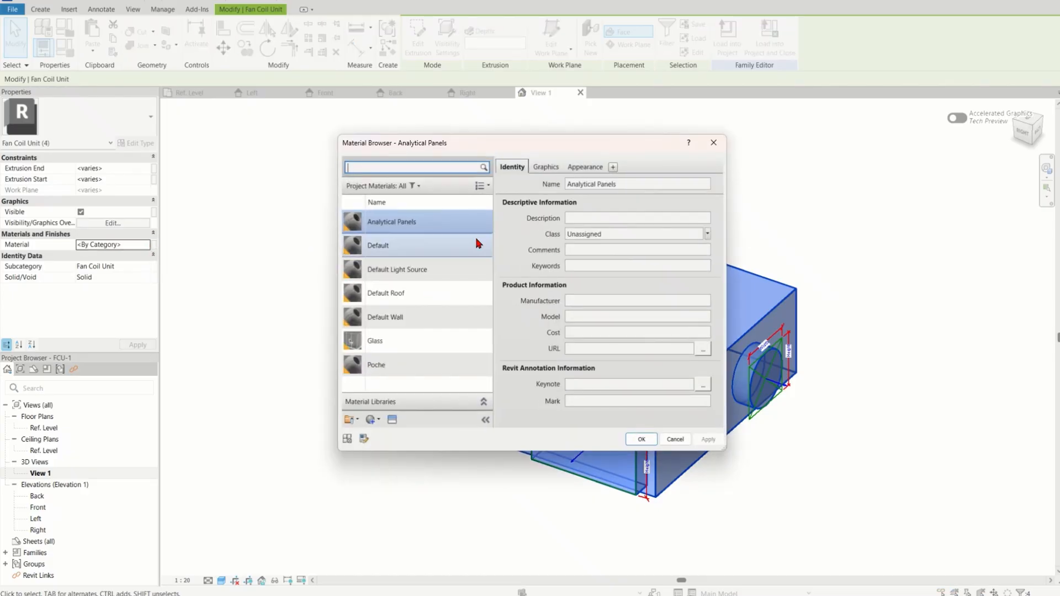
pyautogui.click(674, 440)
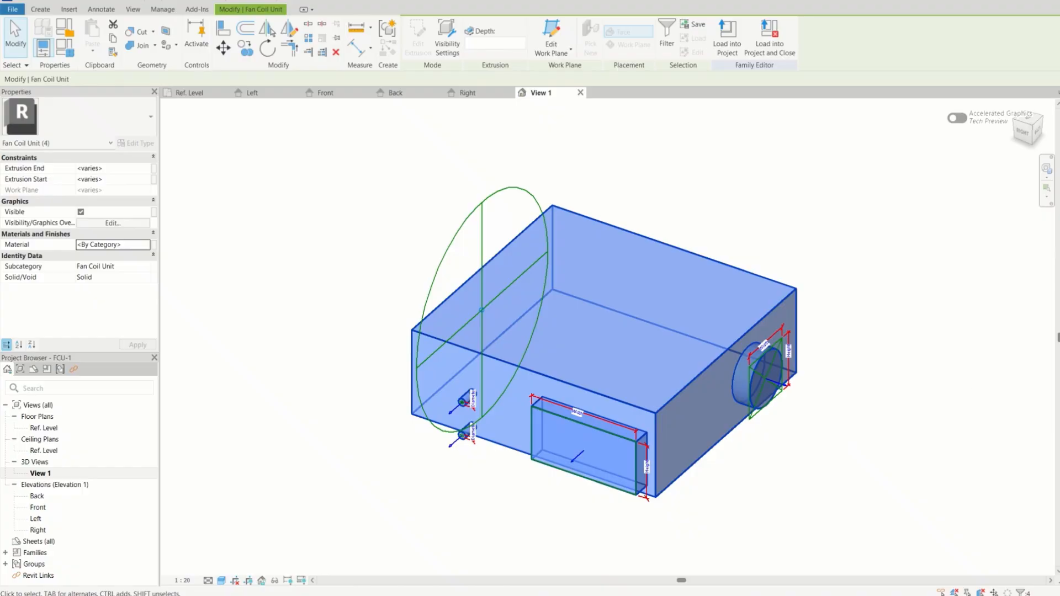
pyautogui.press('Escape')
# Step: Create a new family type named Size 1 - 200dia Spigot and accept the family types
pyautogui.click(66, 49)
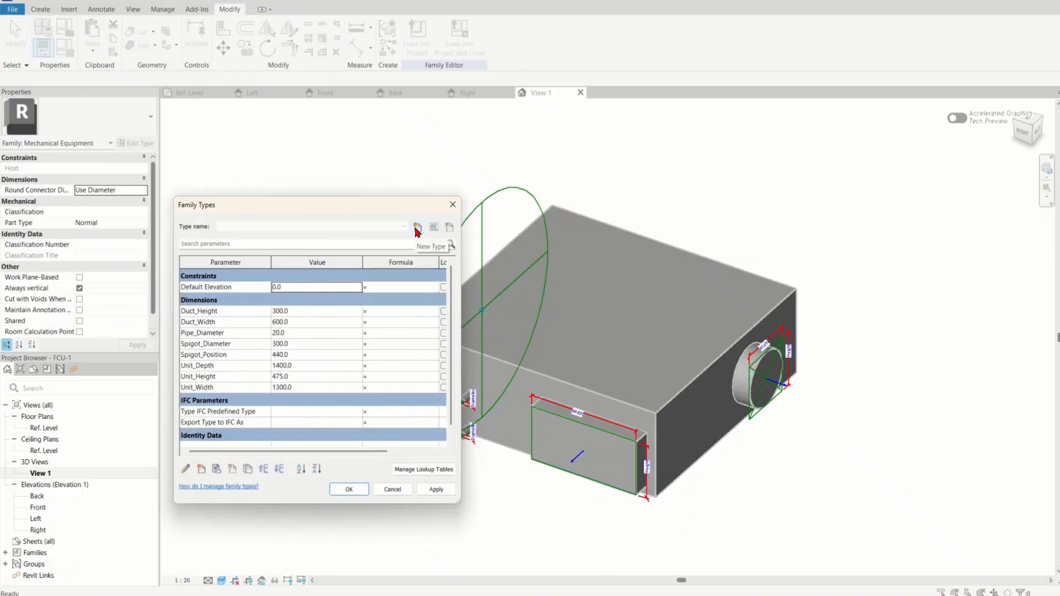
pyautogui.press('Escape')
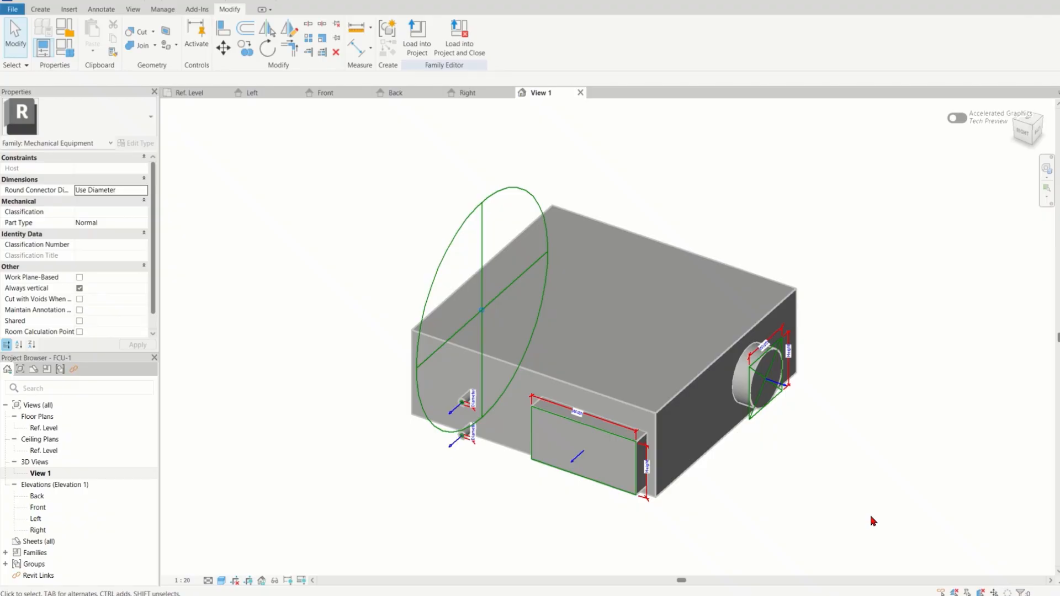
pyautogui.moveTo(871, 517); pyautogui.dragTo(364, 165)
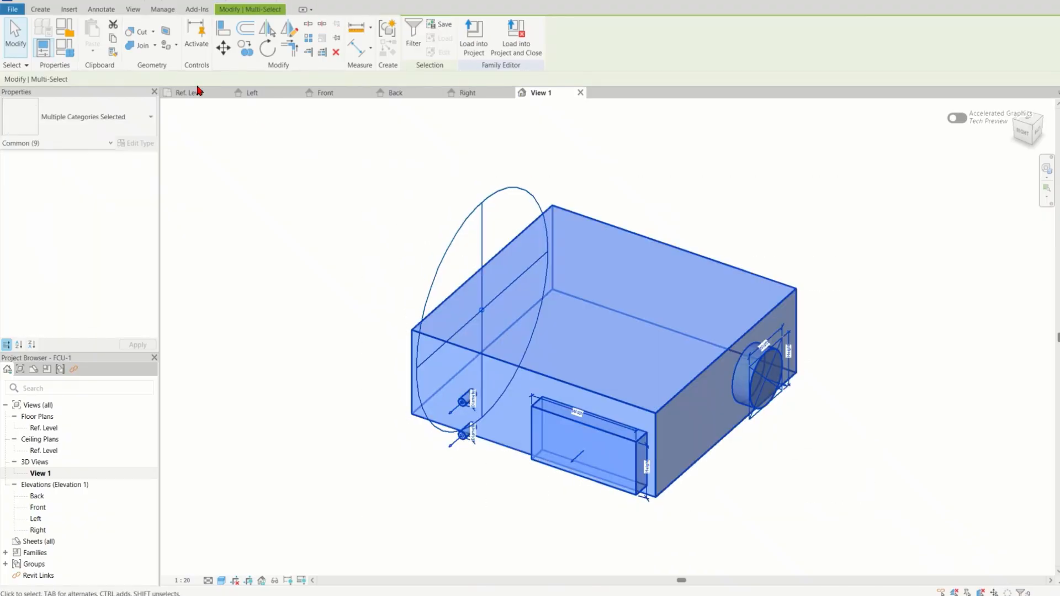
pyautogui.click(73, 53)
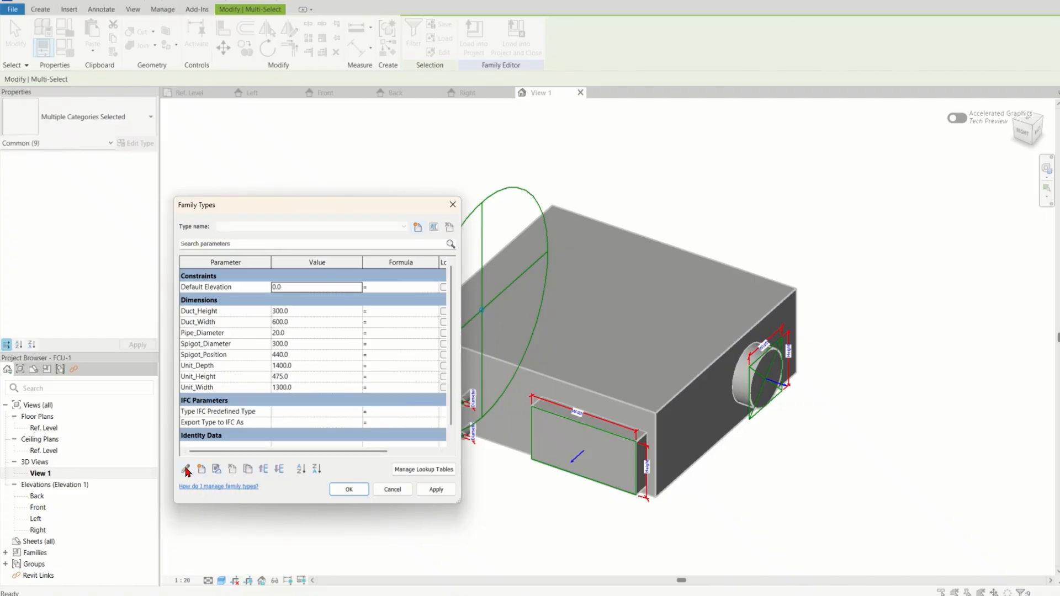
pyautogui.click(417, 228)
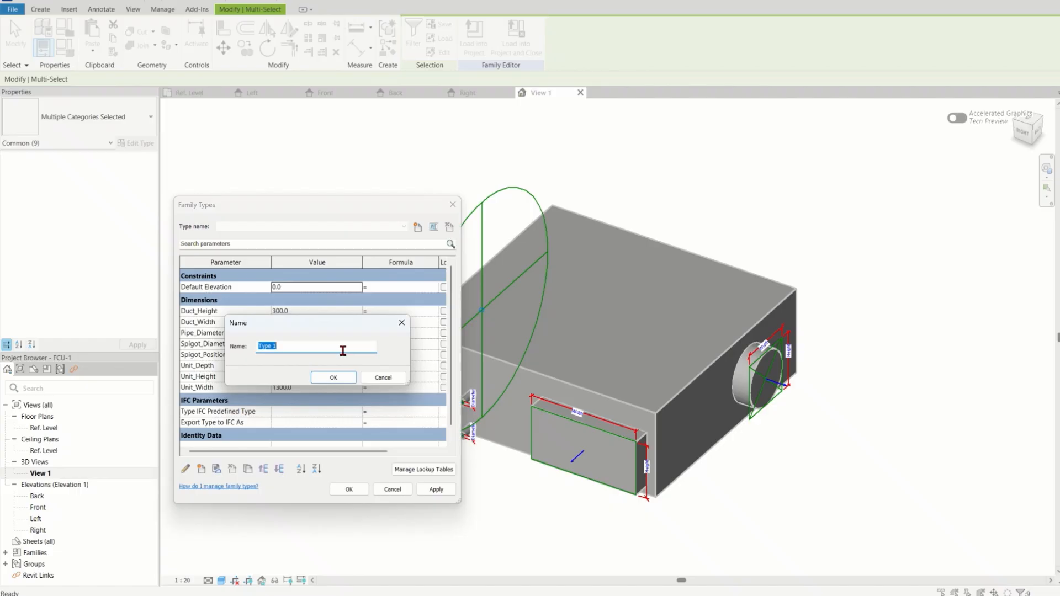
pyautogui.write('Siz')
pyautogui.click(338, 377)
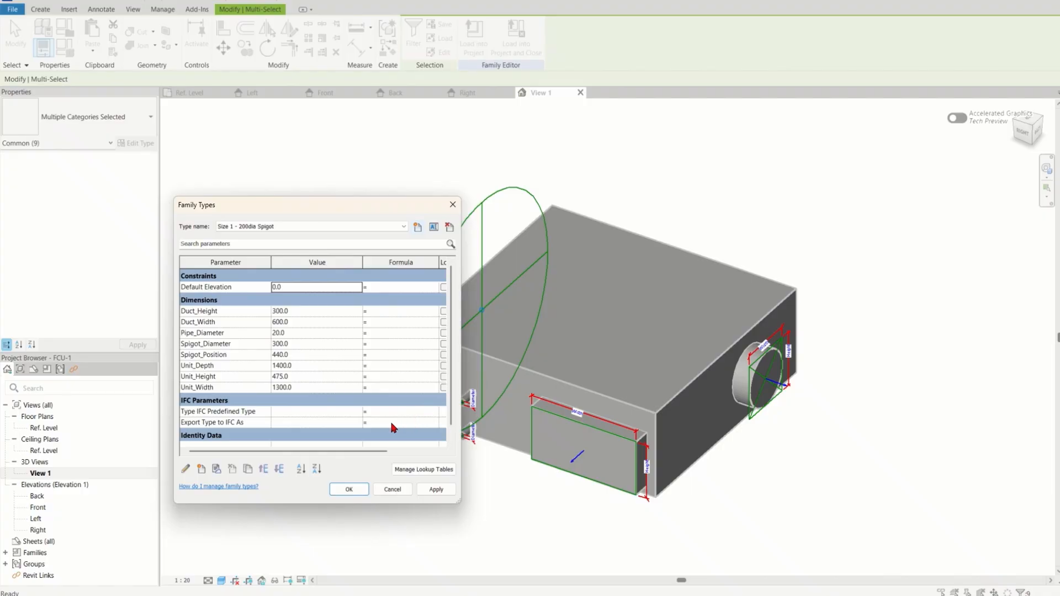
pyautogui.click(359, 490)
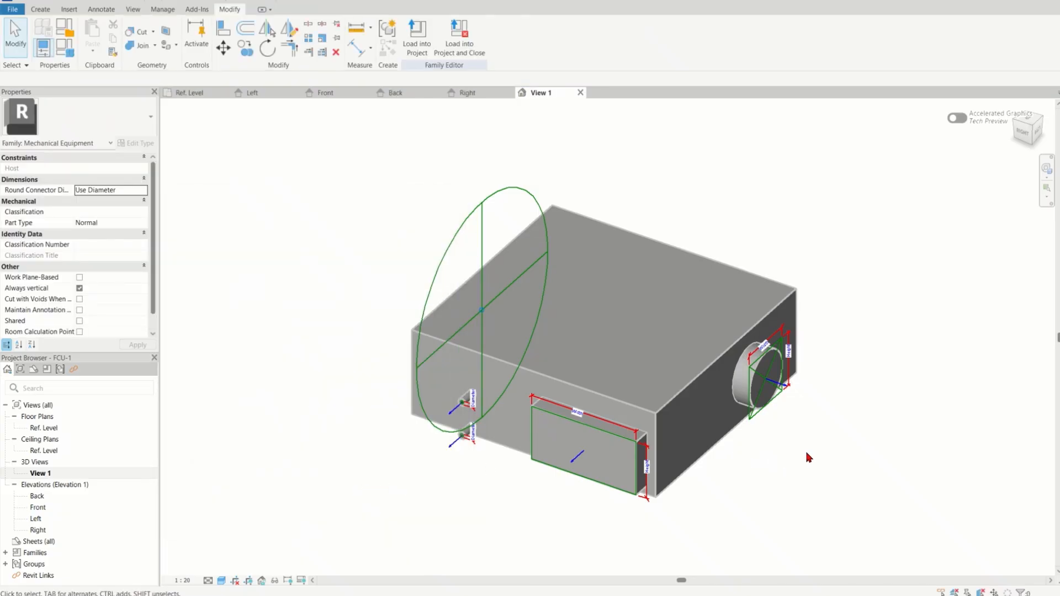
pyautogui.scroll(3, 560, 518)
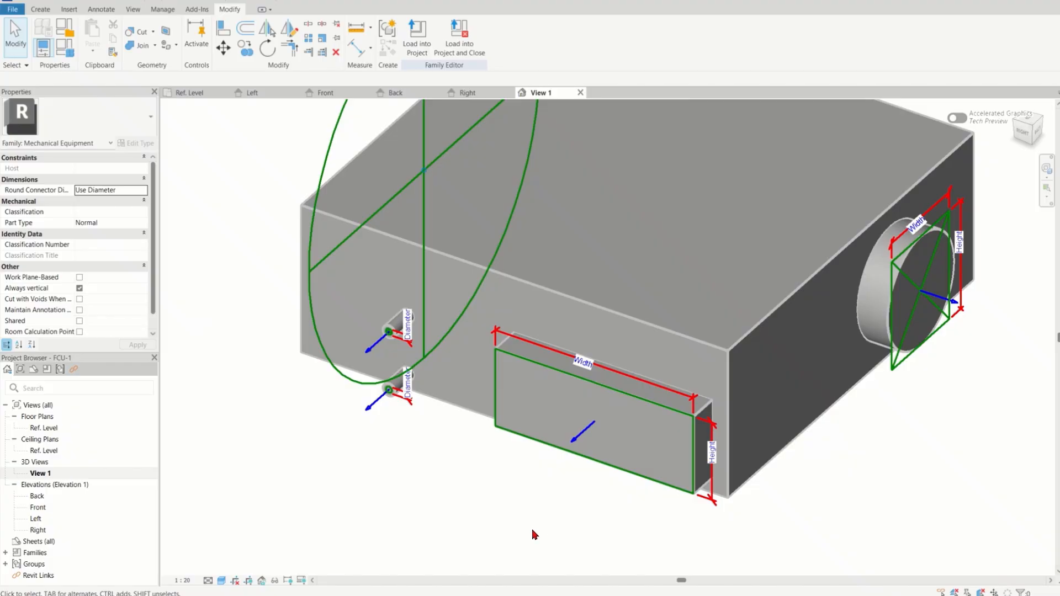
pyautogui.scroll(-2, 535, 532)
pyautogui.moveTo(548, 536); pyautogui.dragTo(535, 455, button='middle')
pyautogui.scroll(1, 534, 522)
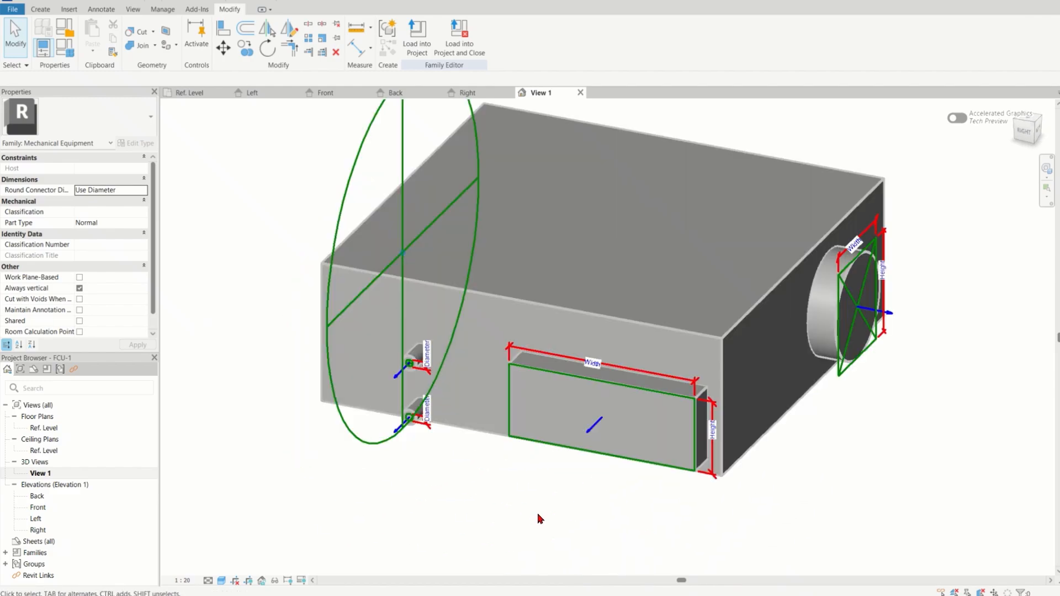